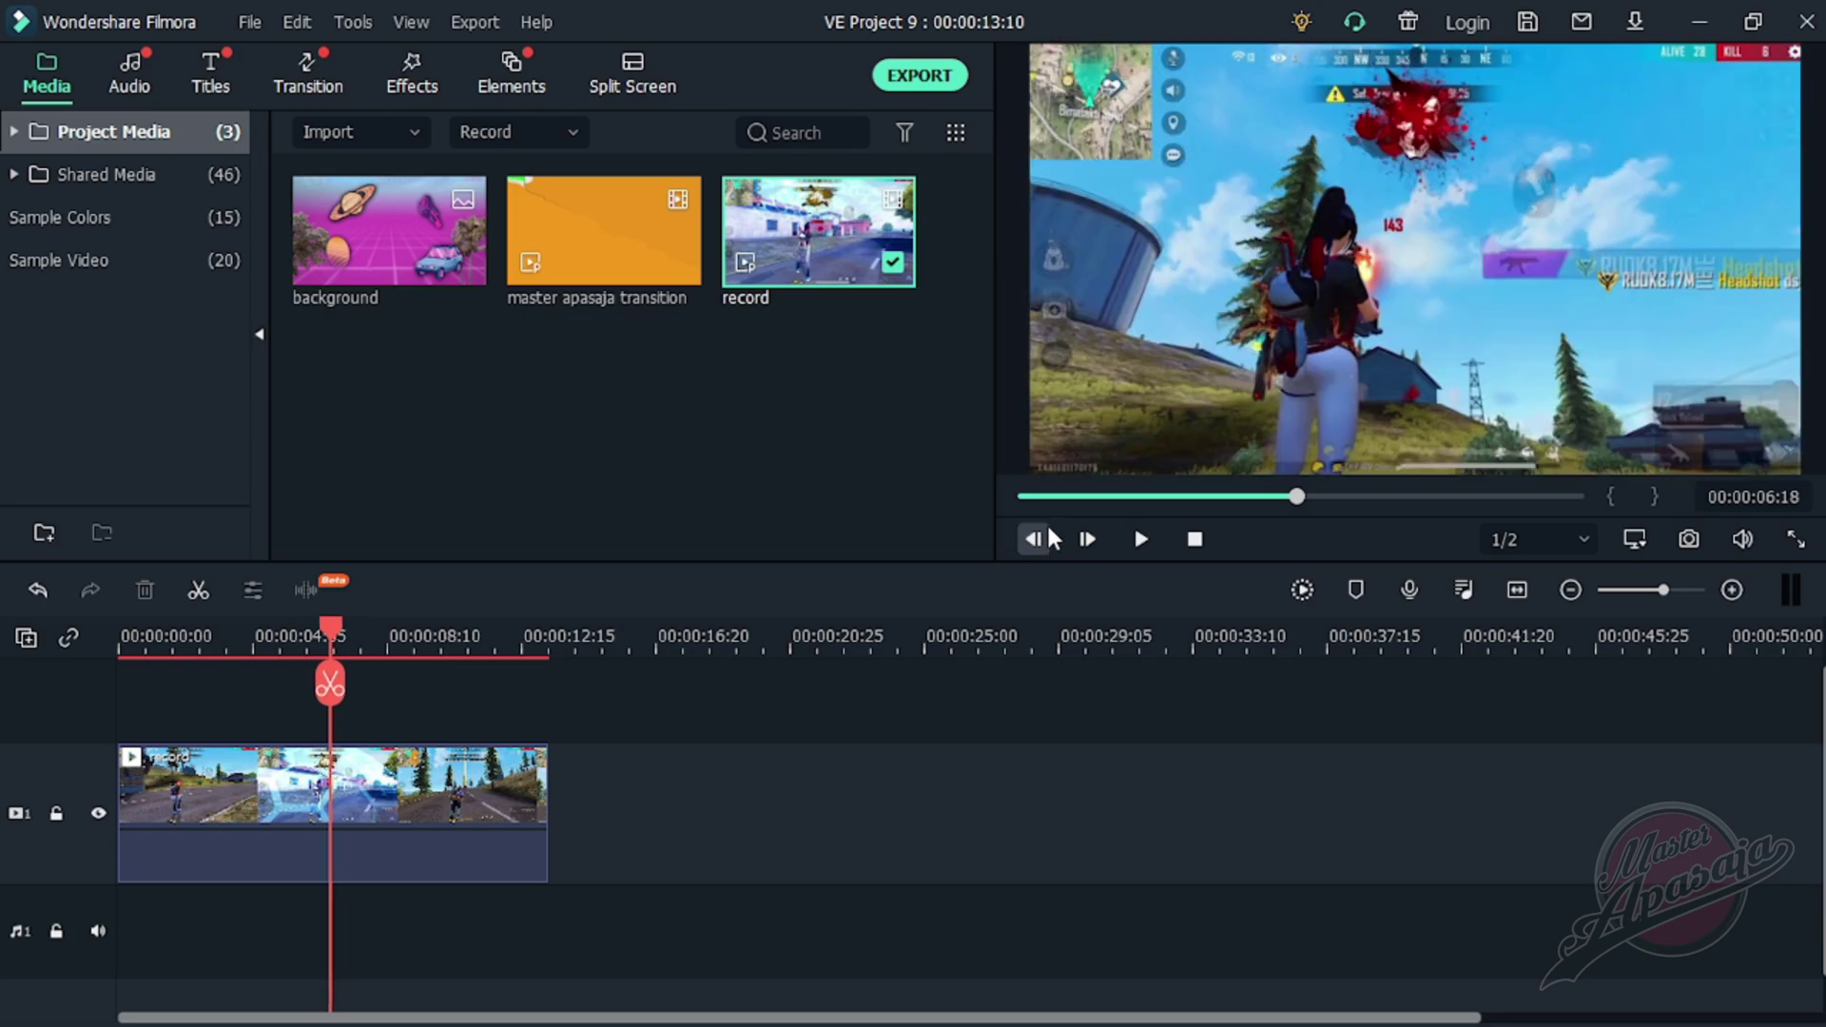
- Split the record clip at 00:00:06:18 and capture that frame as a snapshot image
left_click(330, 681)
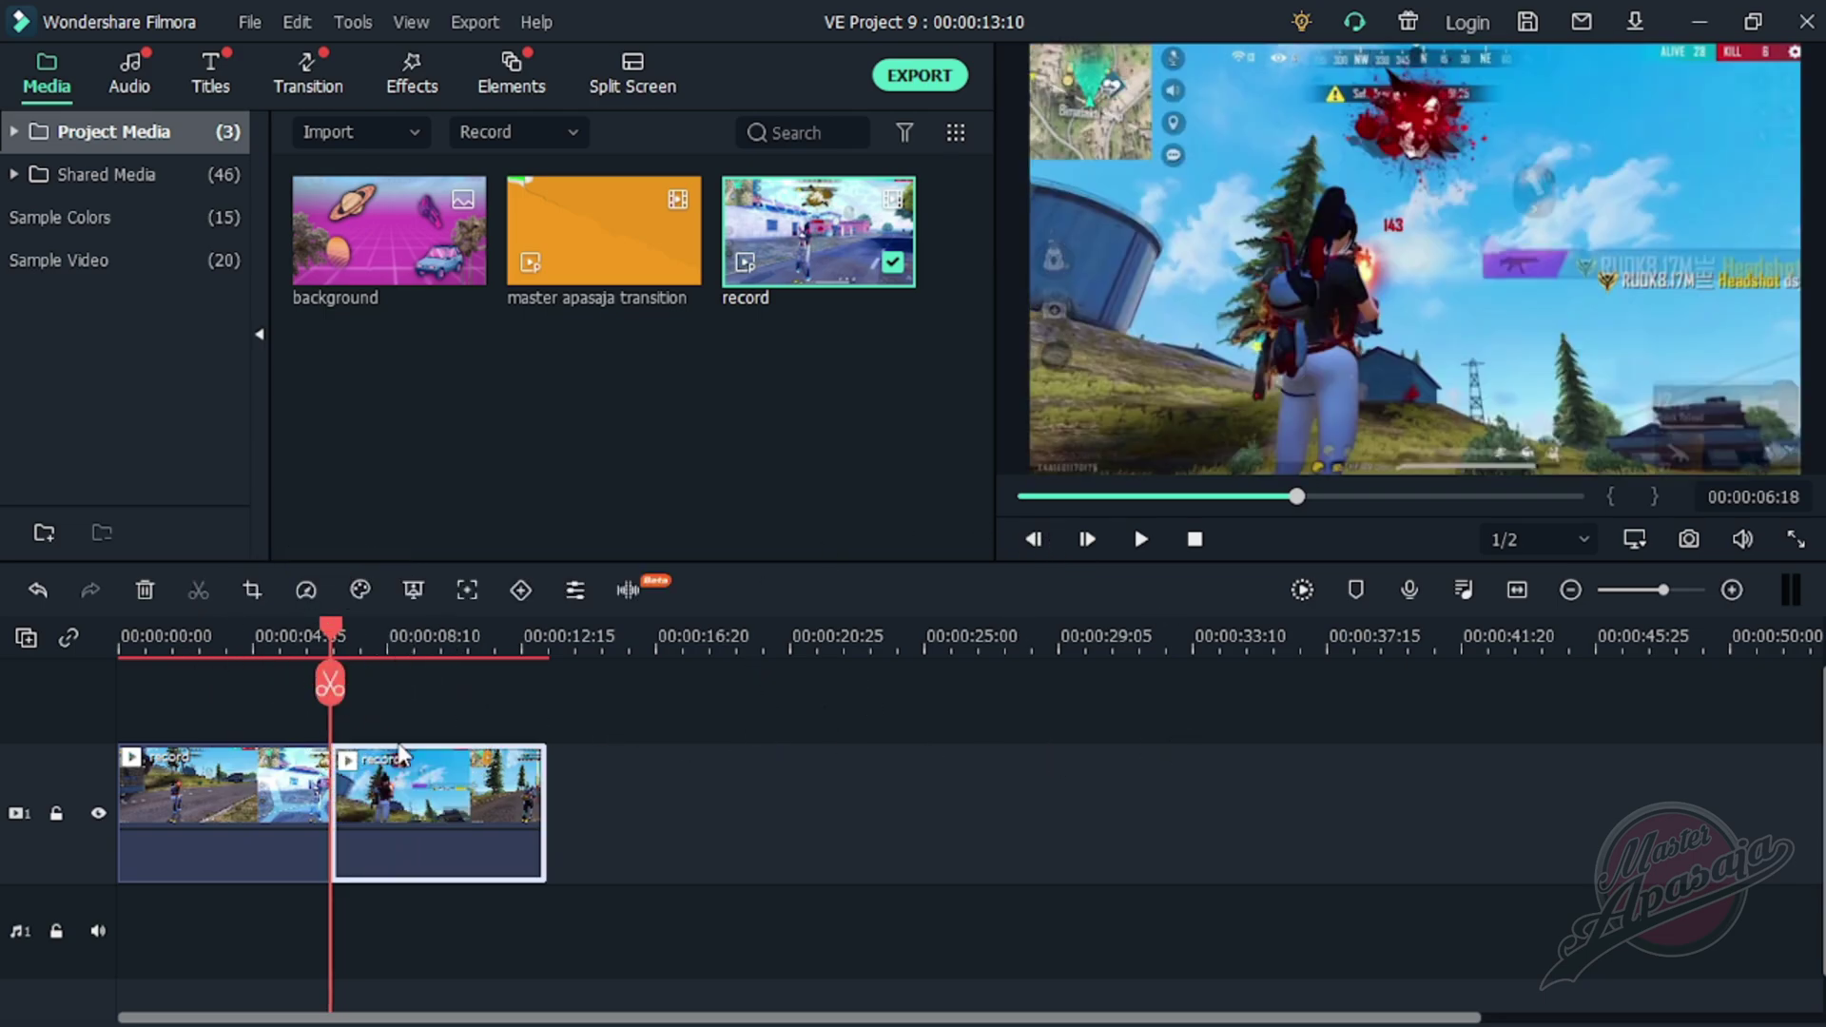
left_click(365, 283)
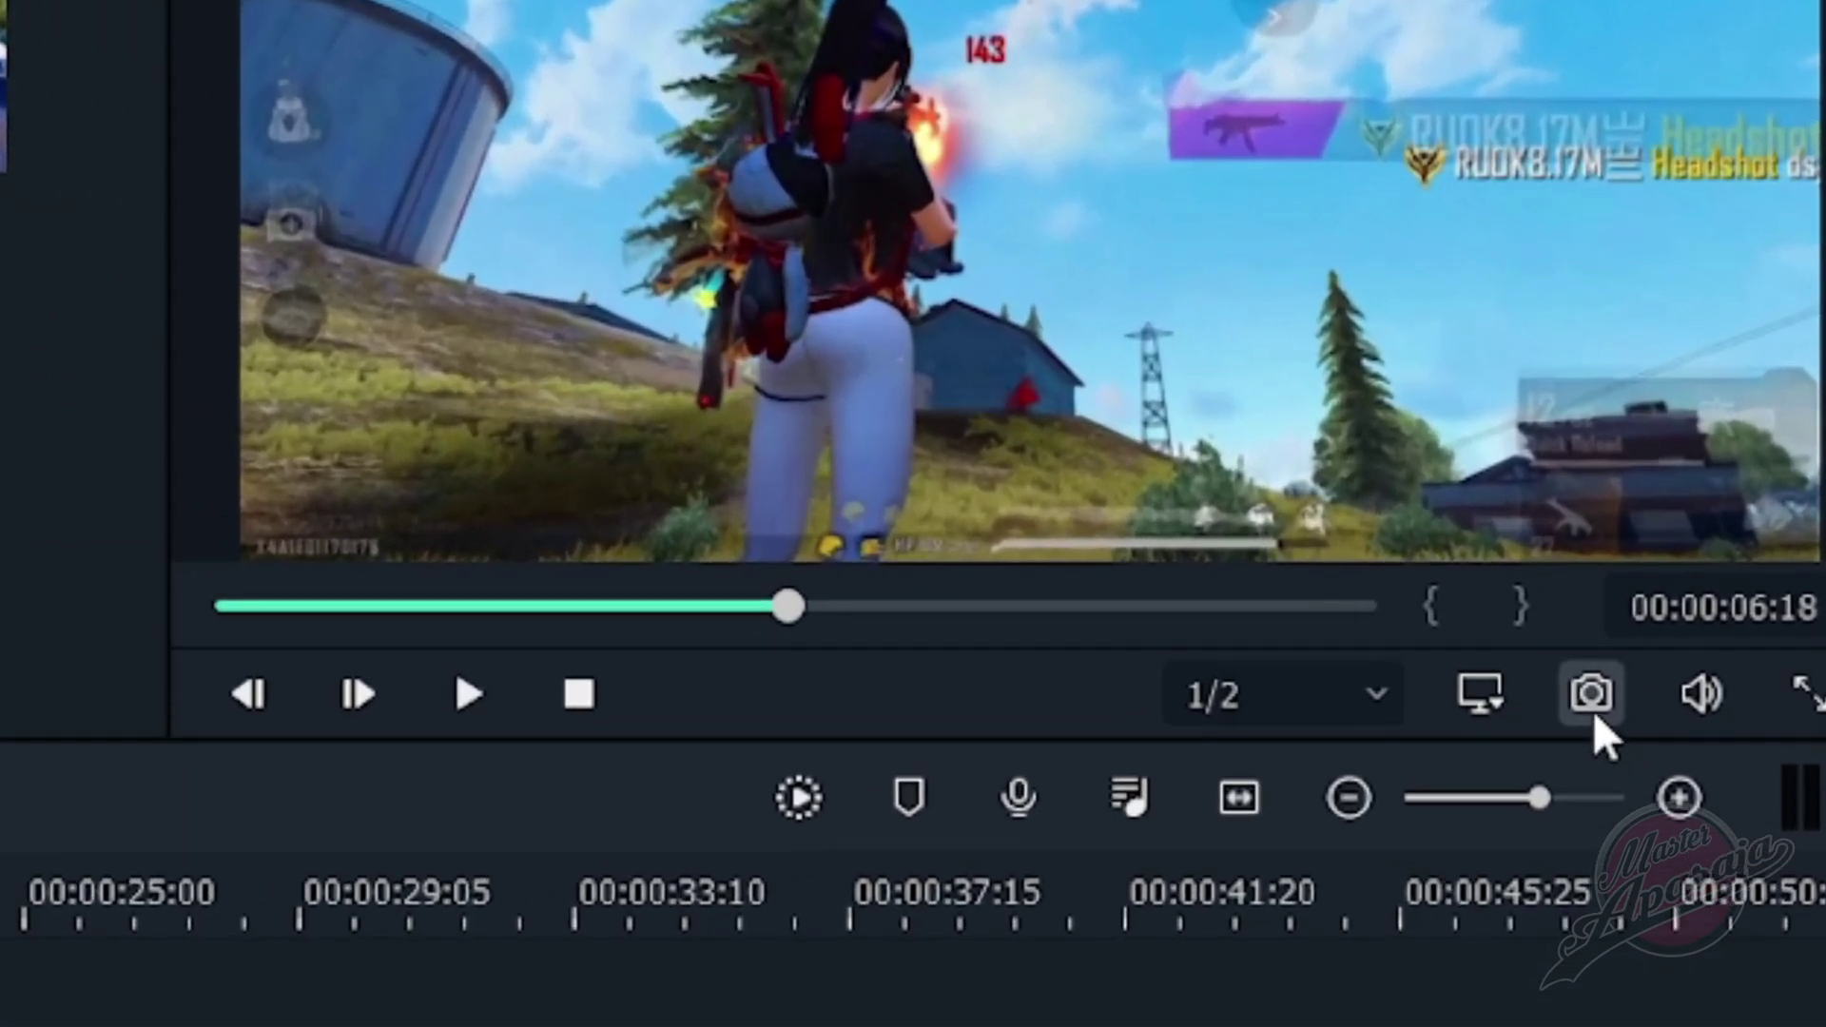
left_click(1594, 712)
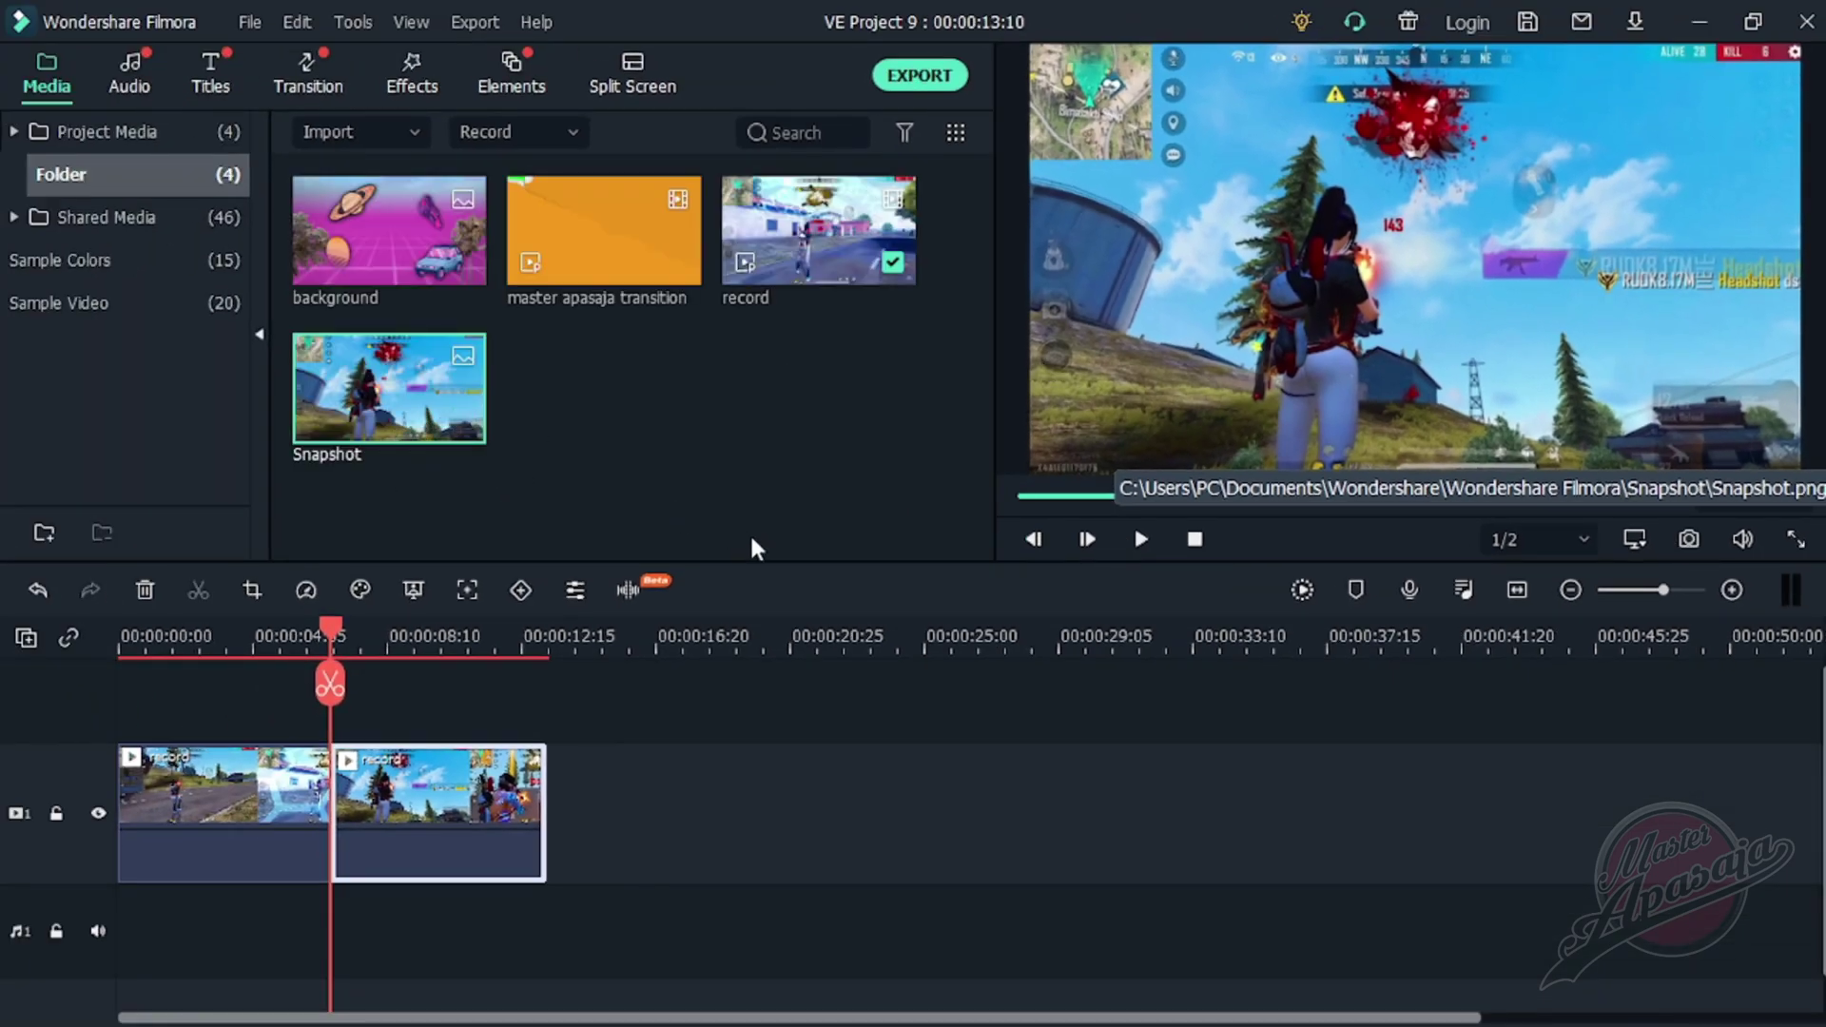
- Insert the background image between the two halves of the record clip and lengthen it to about two seconds
left_click(361, 262)
mouse_move(364, 272)
left_mouse_down()
mouse_move(428, 684)
mouse_move(387, 790)
mouse_move(328, 806)
left_mouse_up()
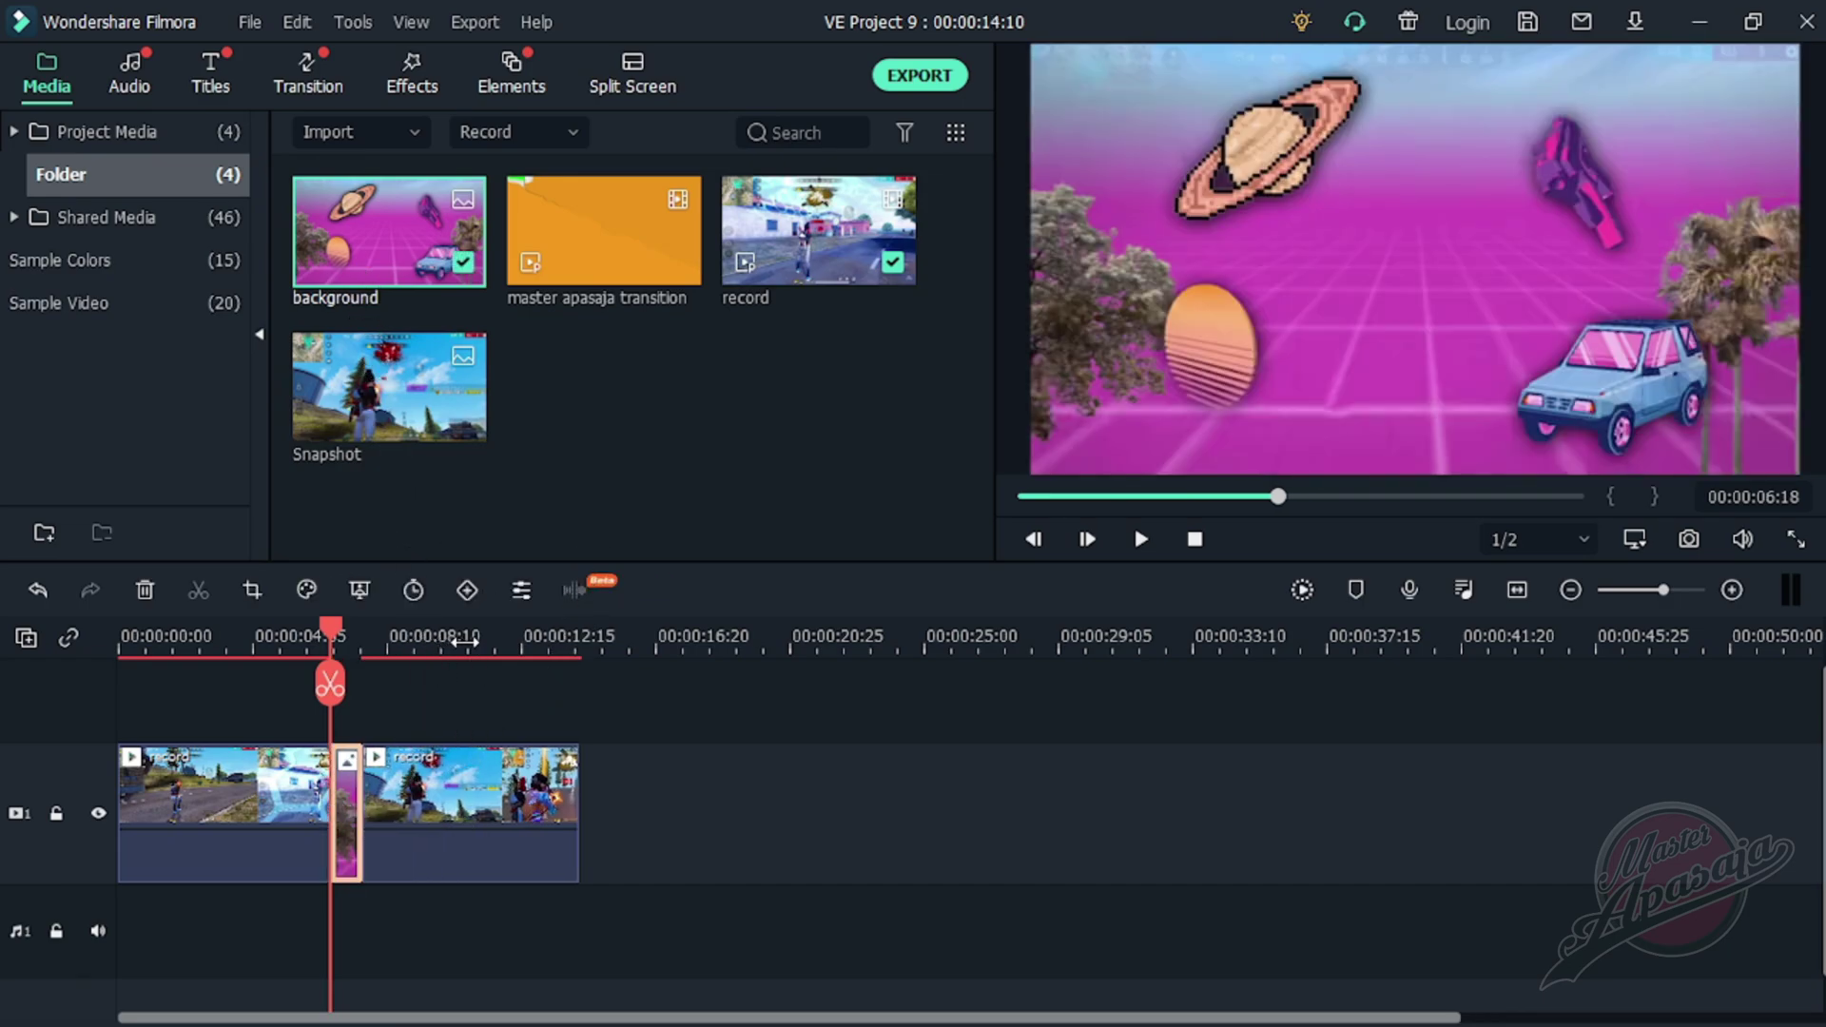
scroll(429, 644, "up", 2)
scroll(339, 803, "down", 3)
left_click_drag(353, 808, 383, 809)
key("space")
key("space")
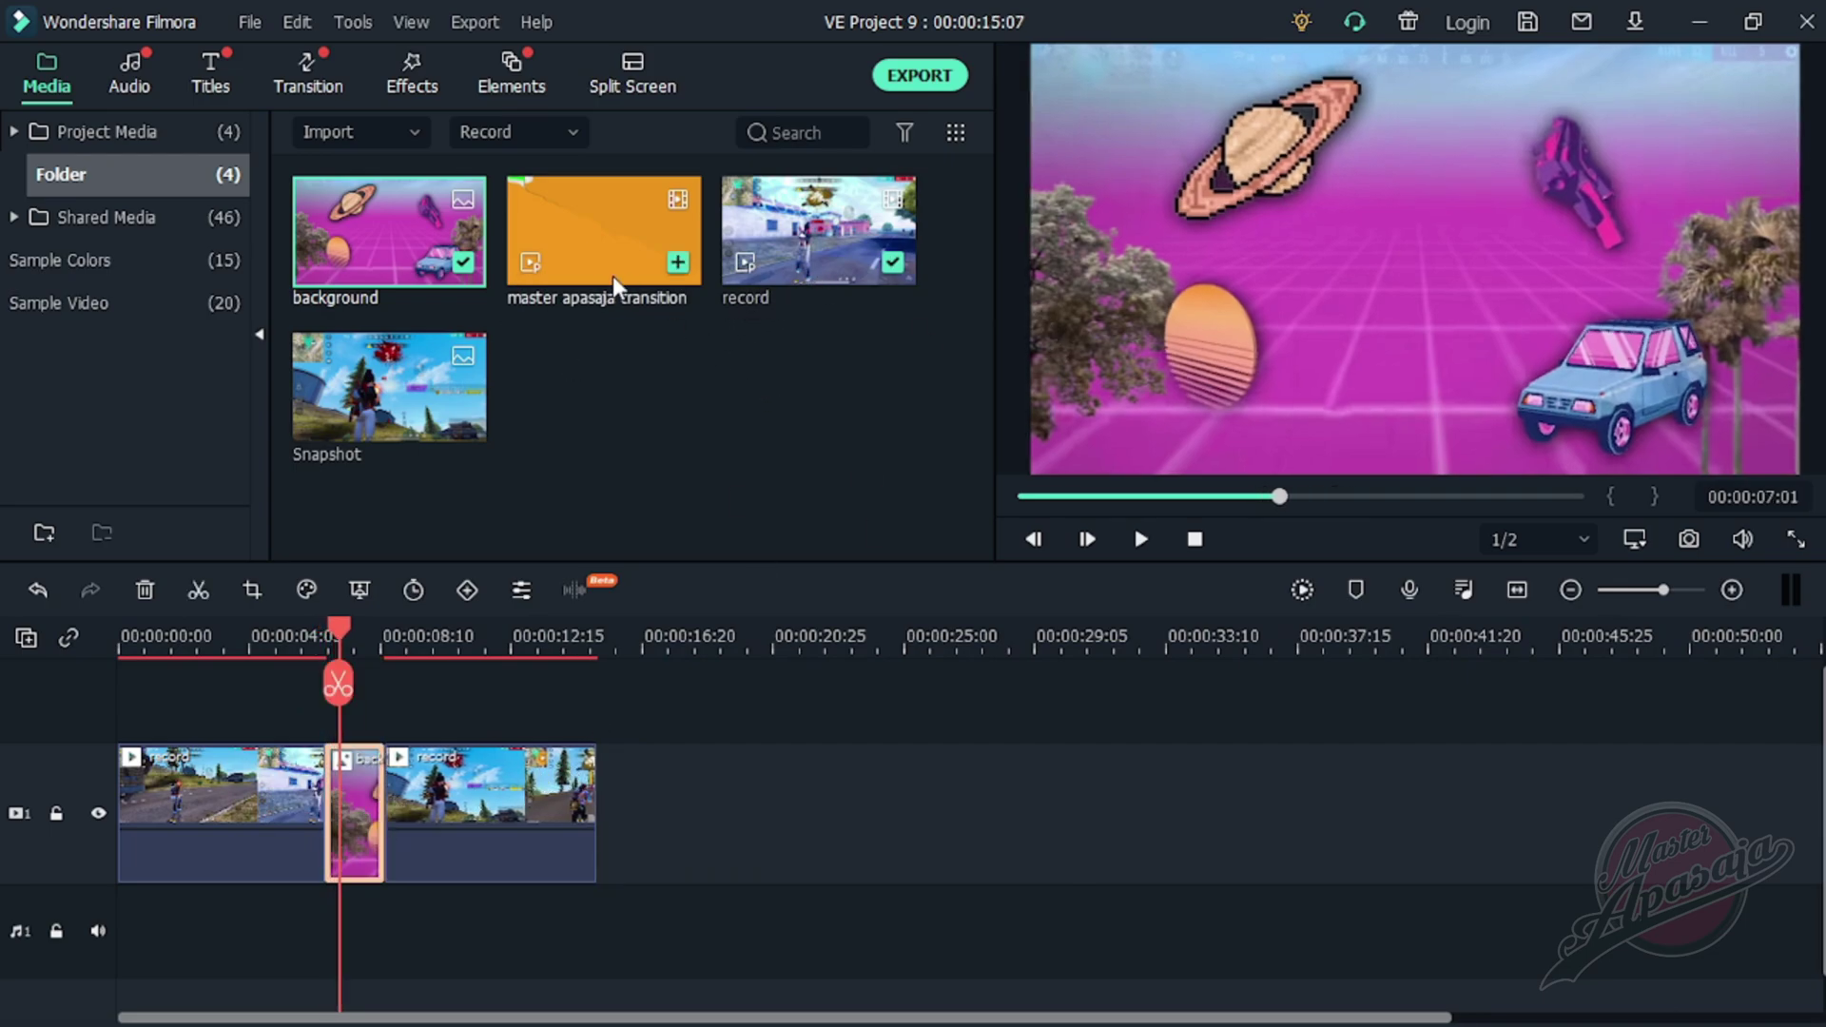
- Place the master apasaja transition clip after the record clips on the same track and preview its blue and orange tear section
left_click_drag(612, 276, 717, 821)
left_click(726, 628)
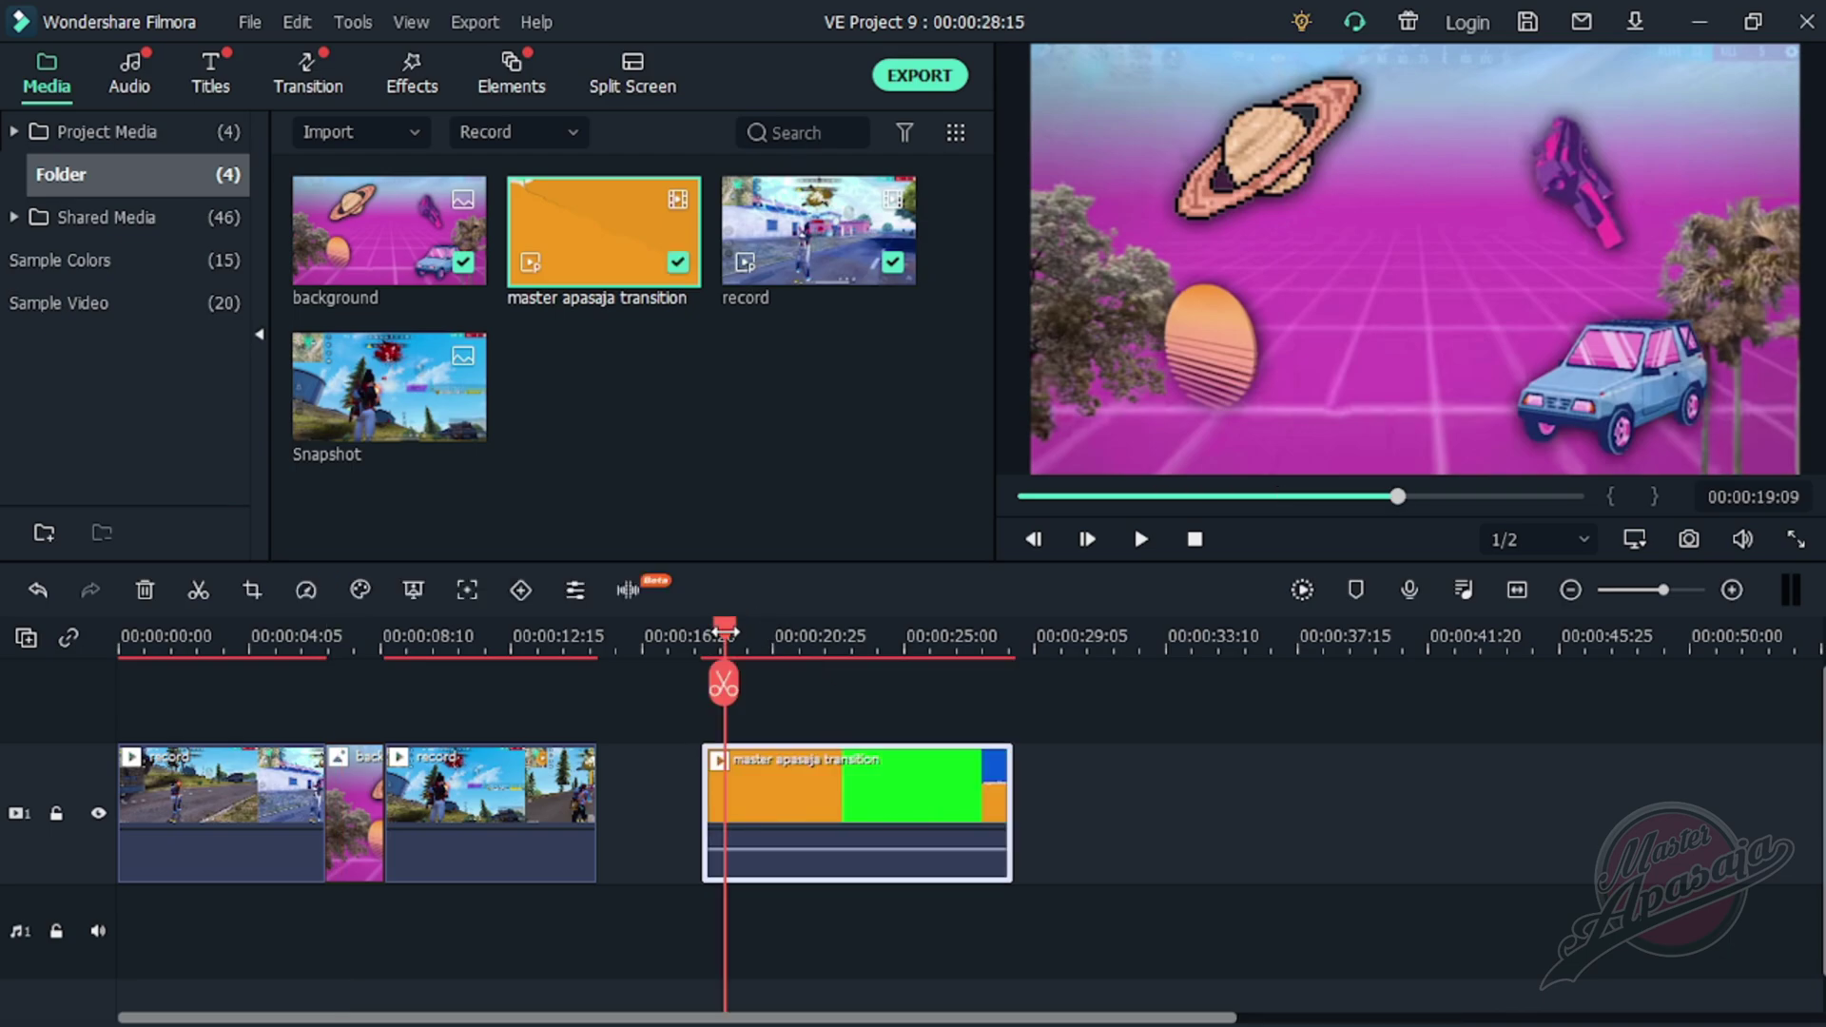
key("space")
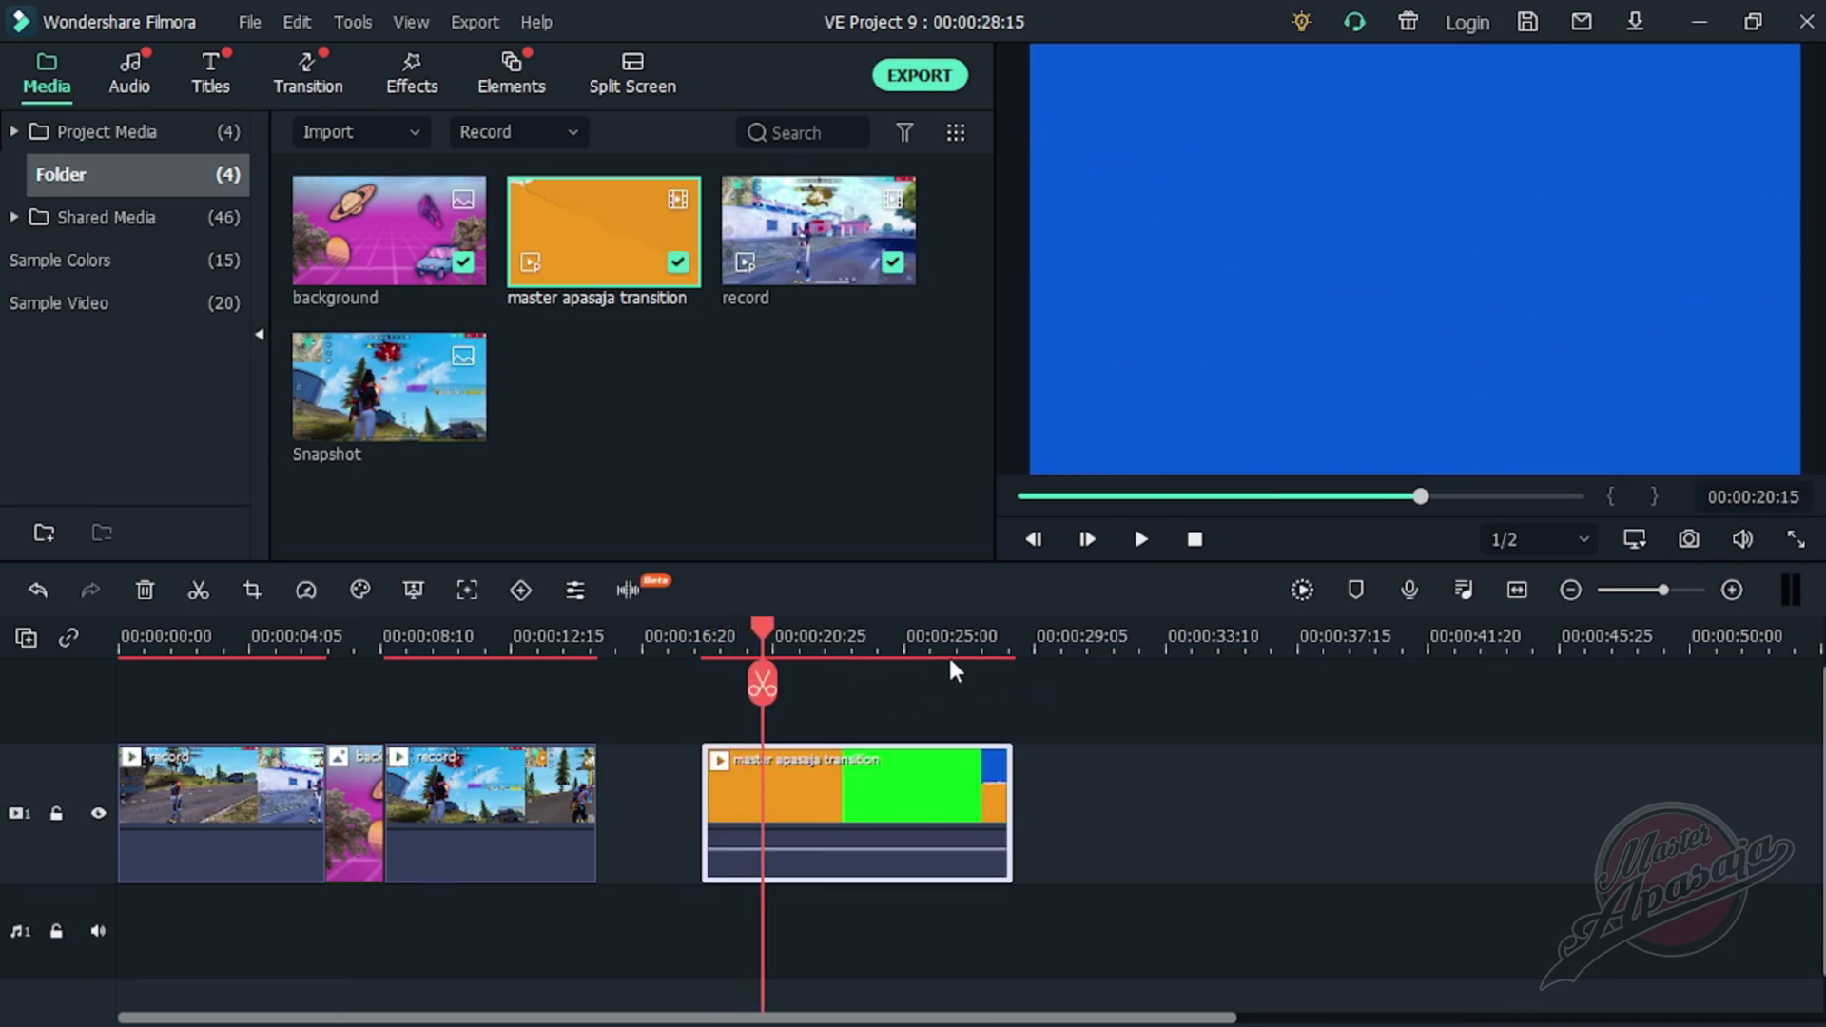
left_click(922, 641)
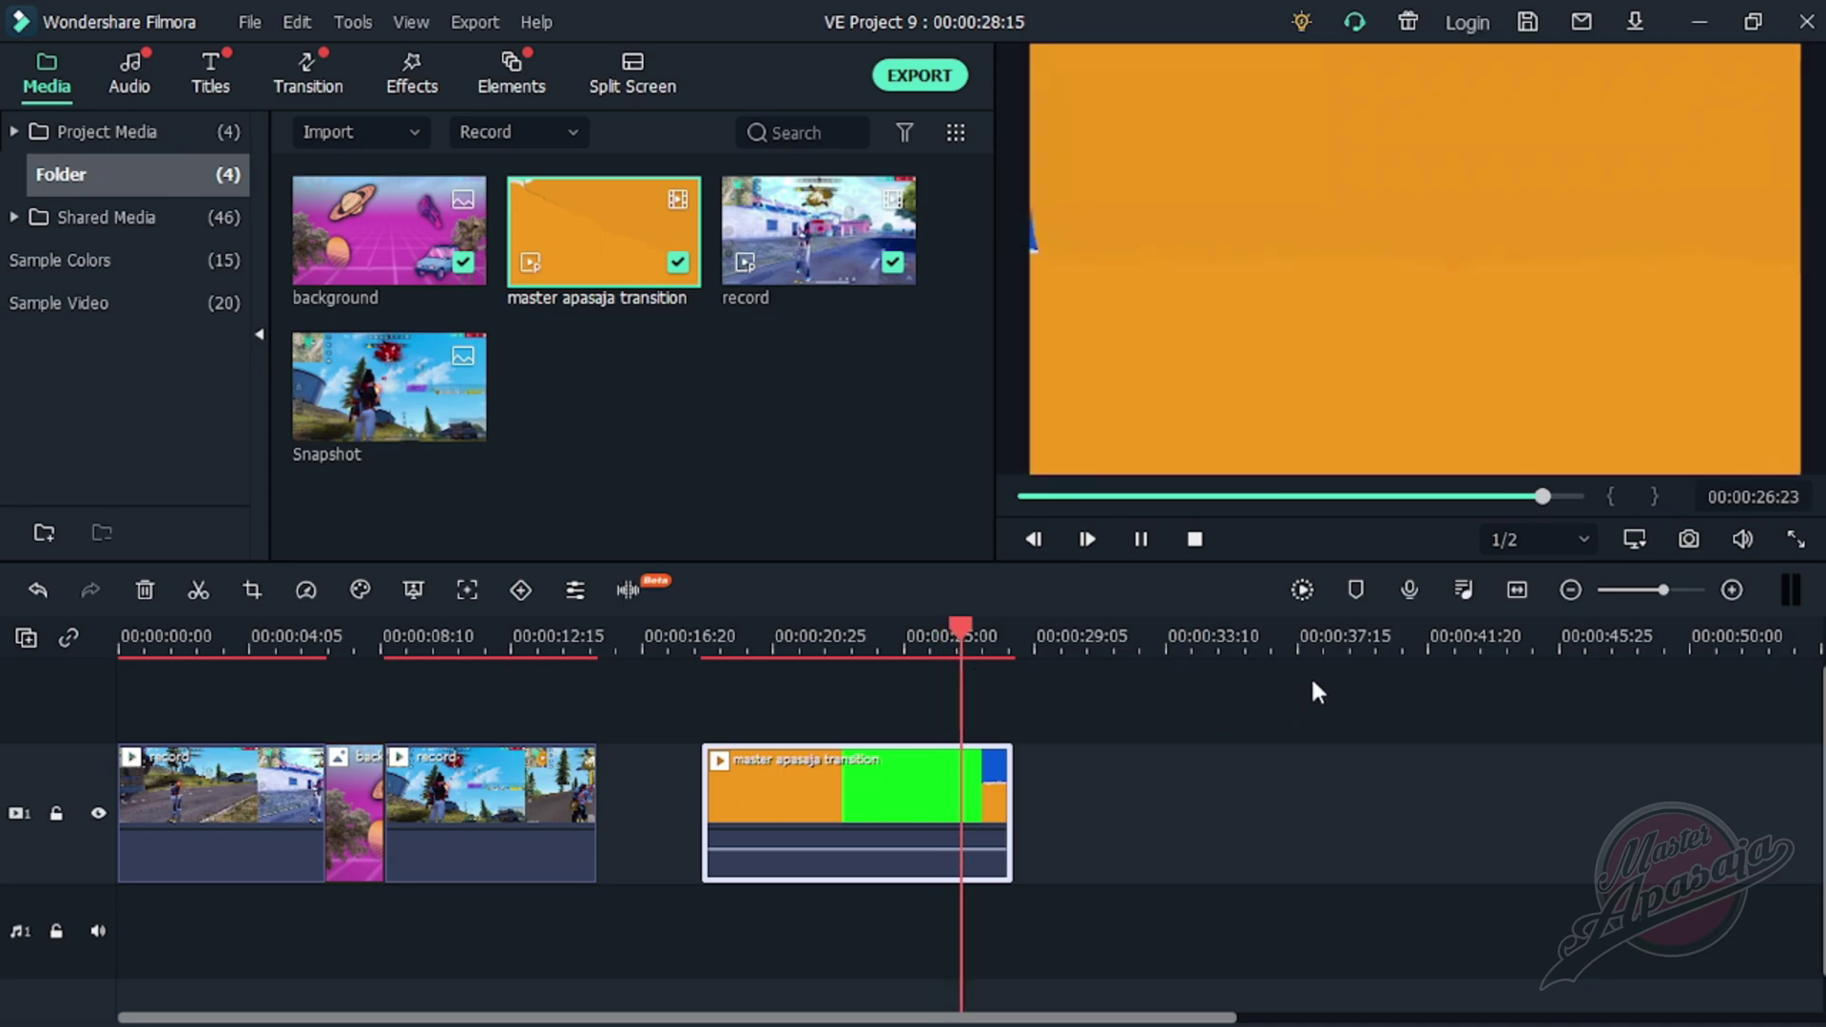
key("space")
- Split the master apasaja transition clip at 00:00:26:16 and delete the part before the cut
left_click_drag(979, 632, 954, 626)
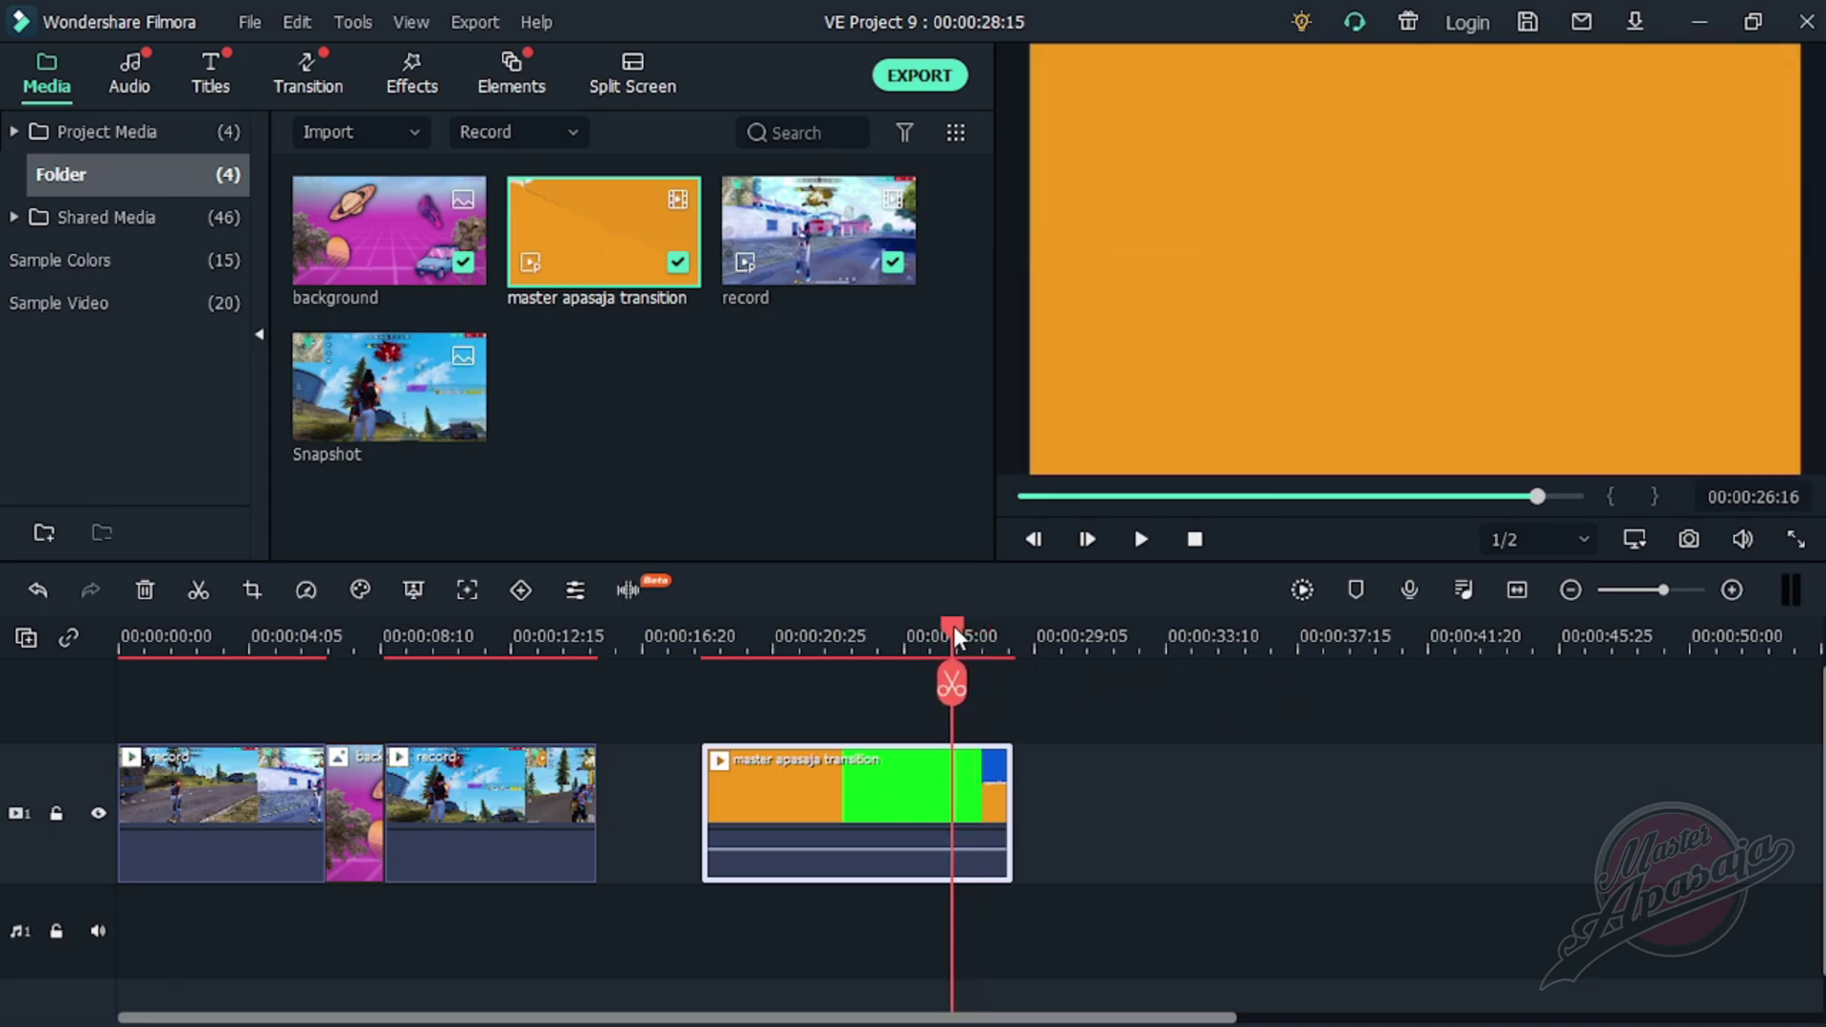
left_click(952, 684)
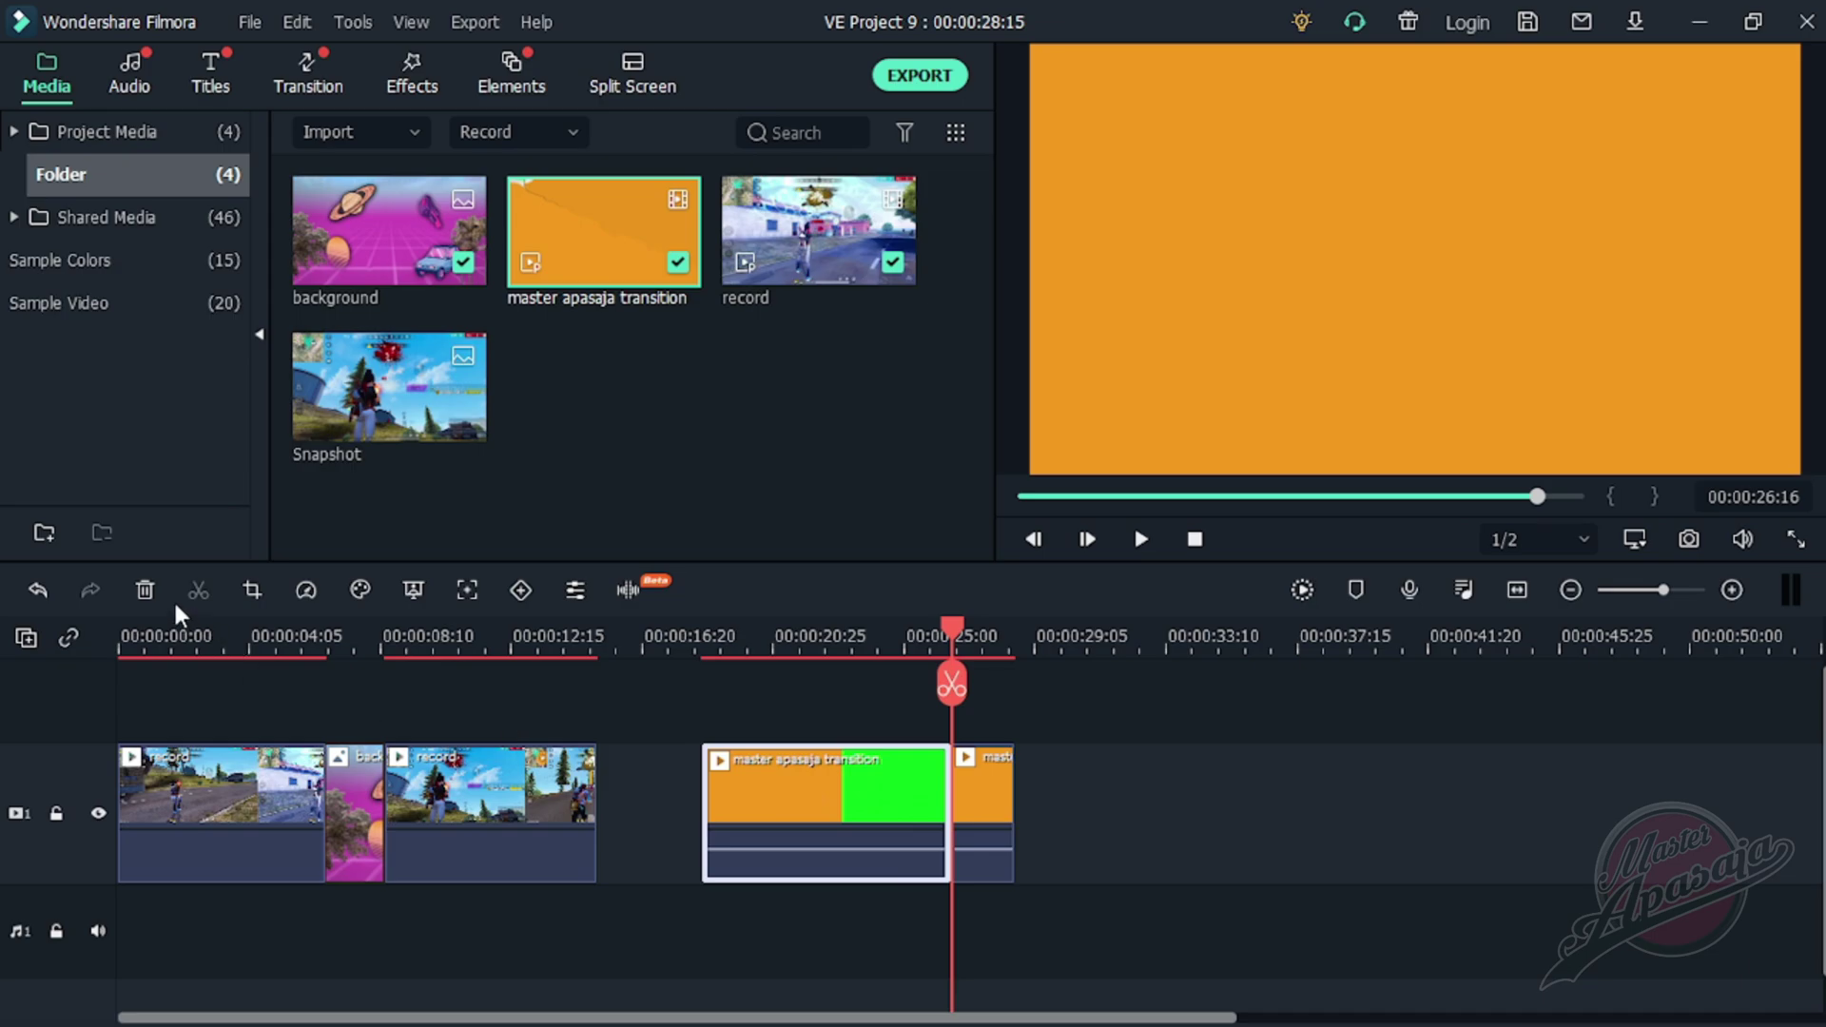
left_click(144, 590)
key("space")
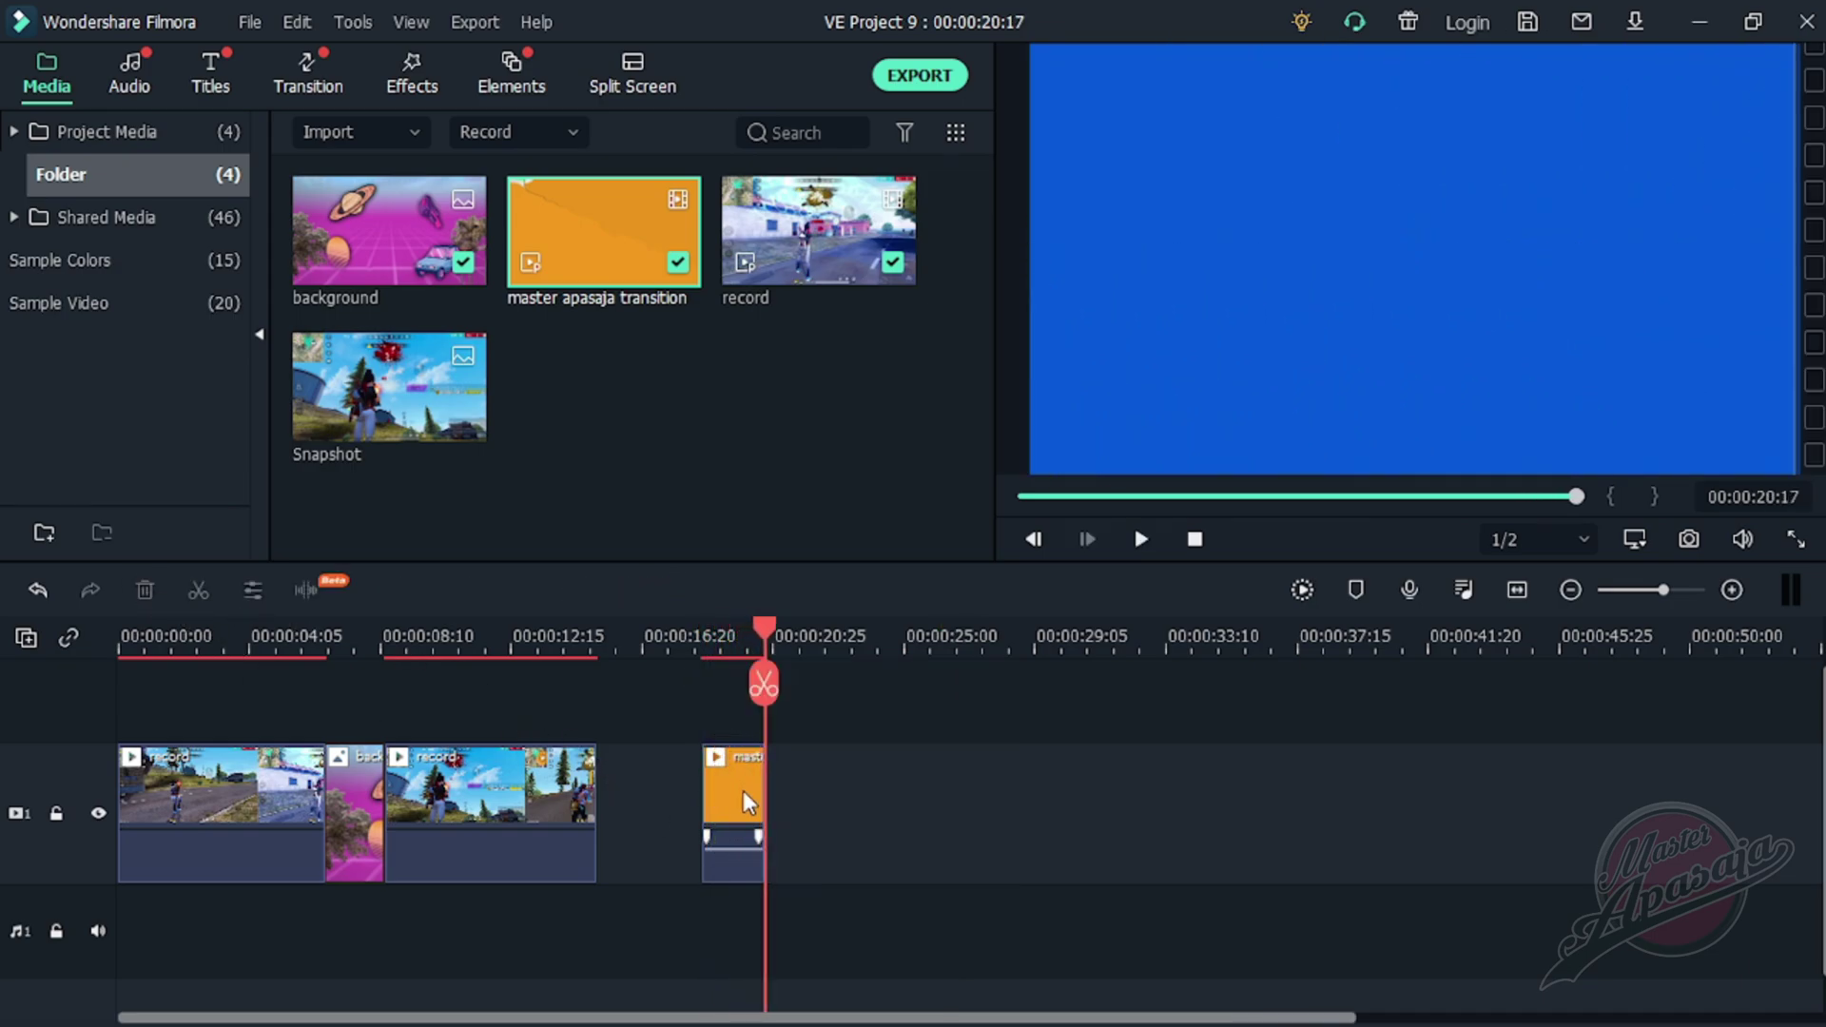
- Move the trimmed transition clip onto the track directly above the background image and play through it
left_click_drag(744, 791, 372, 686)
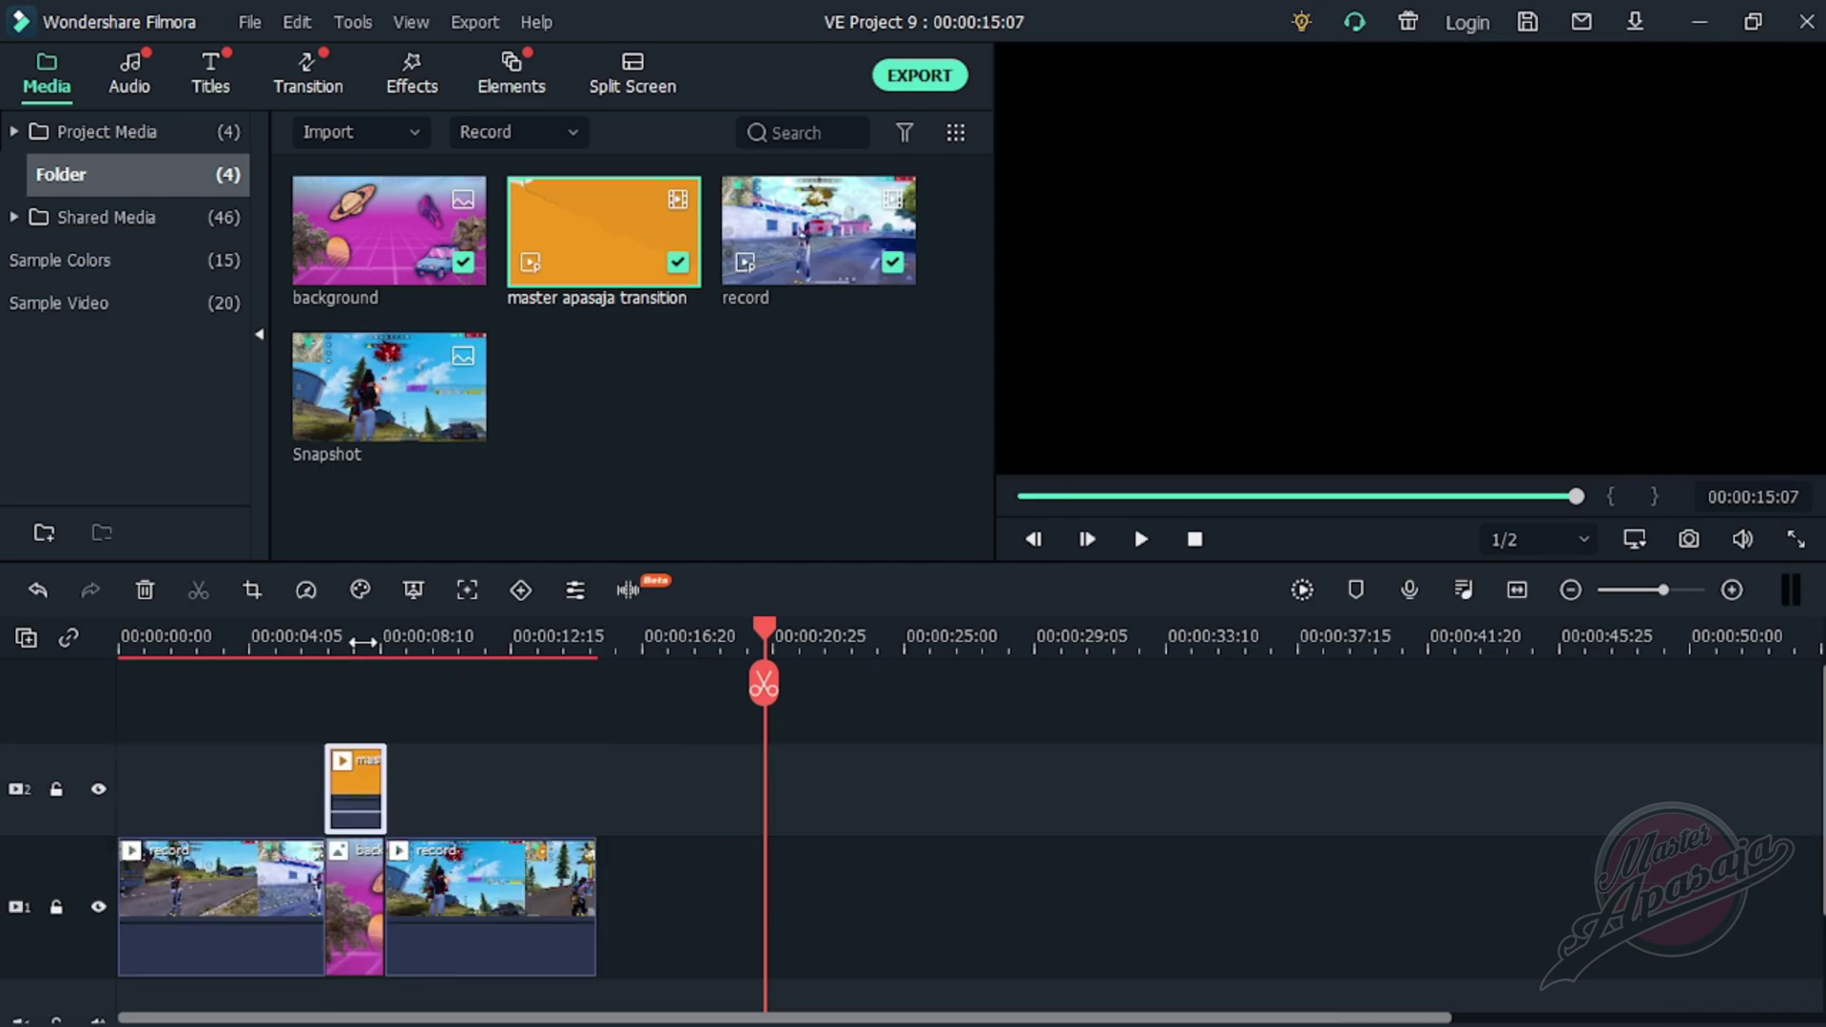
left_click(320, 643)
scroll(670, 721, "up", 1)
scroll(670, 721, "down", 1)
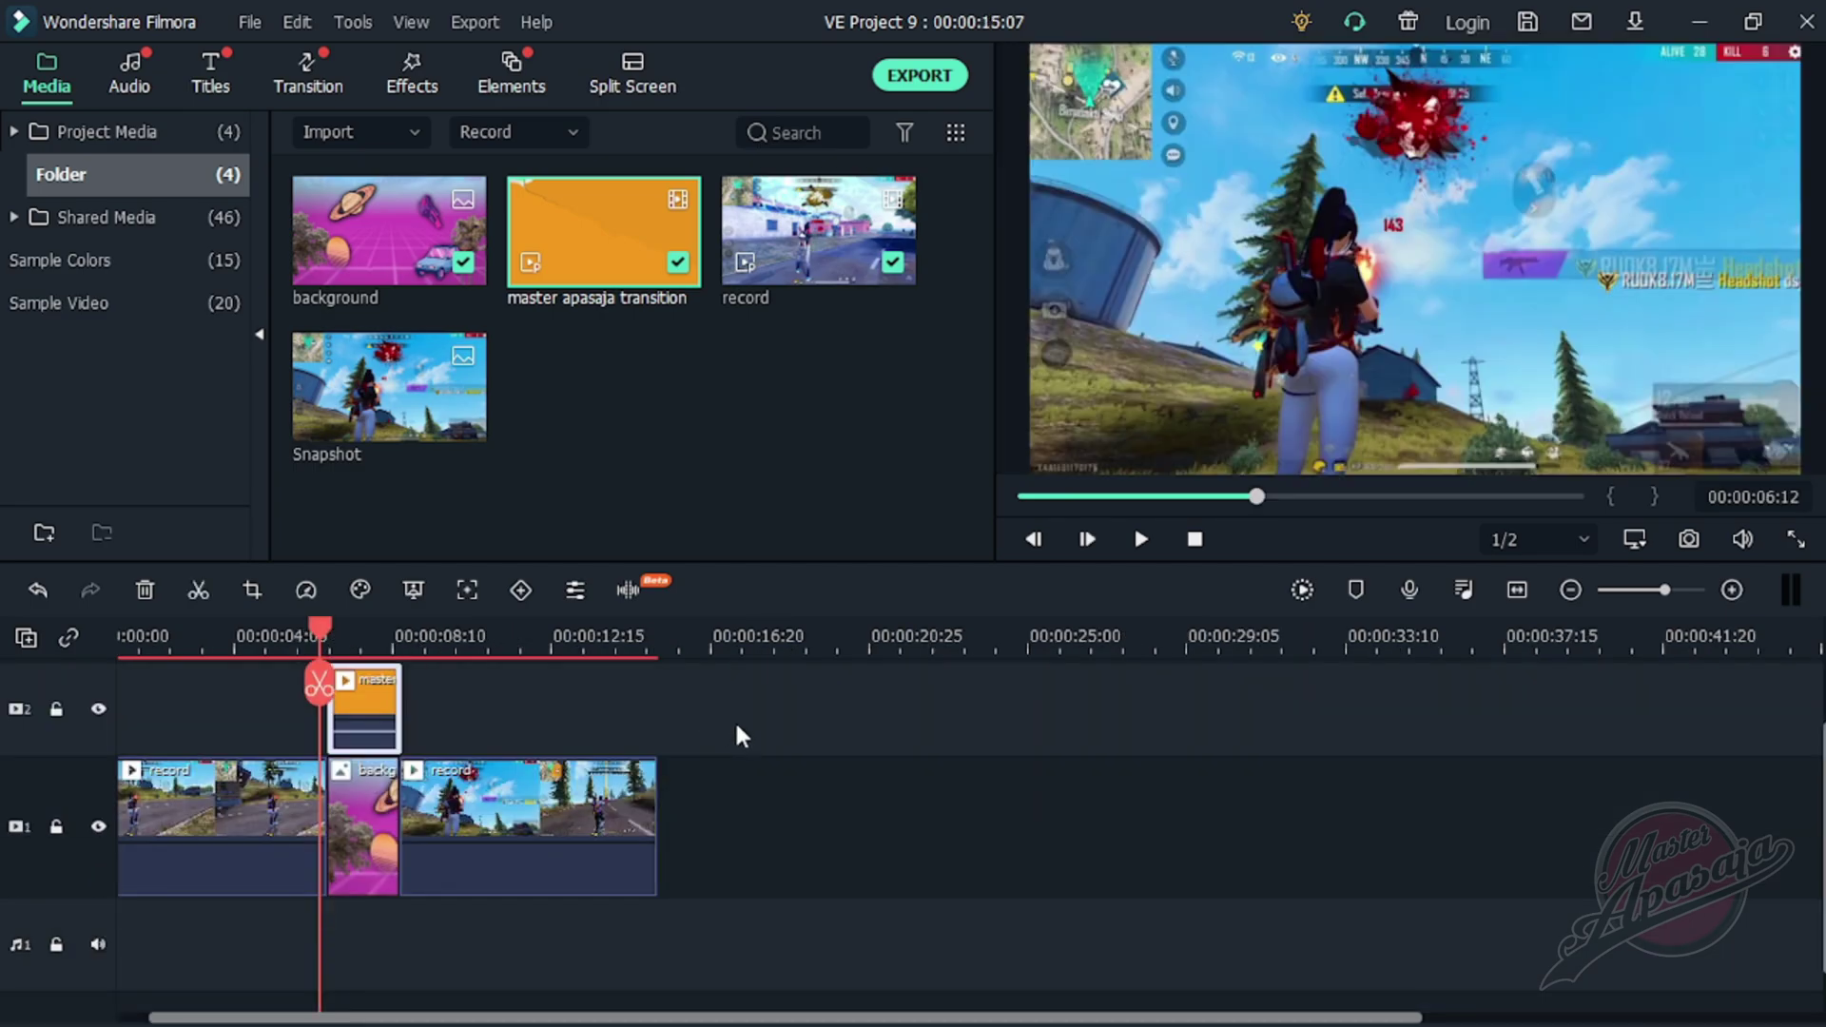
key("space")
key("space")
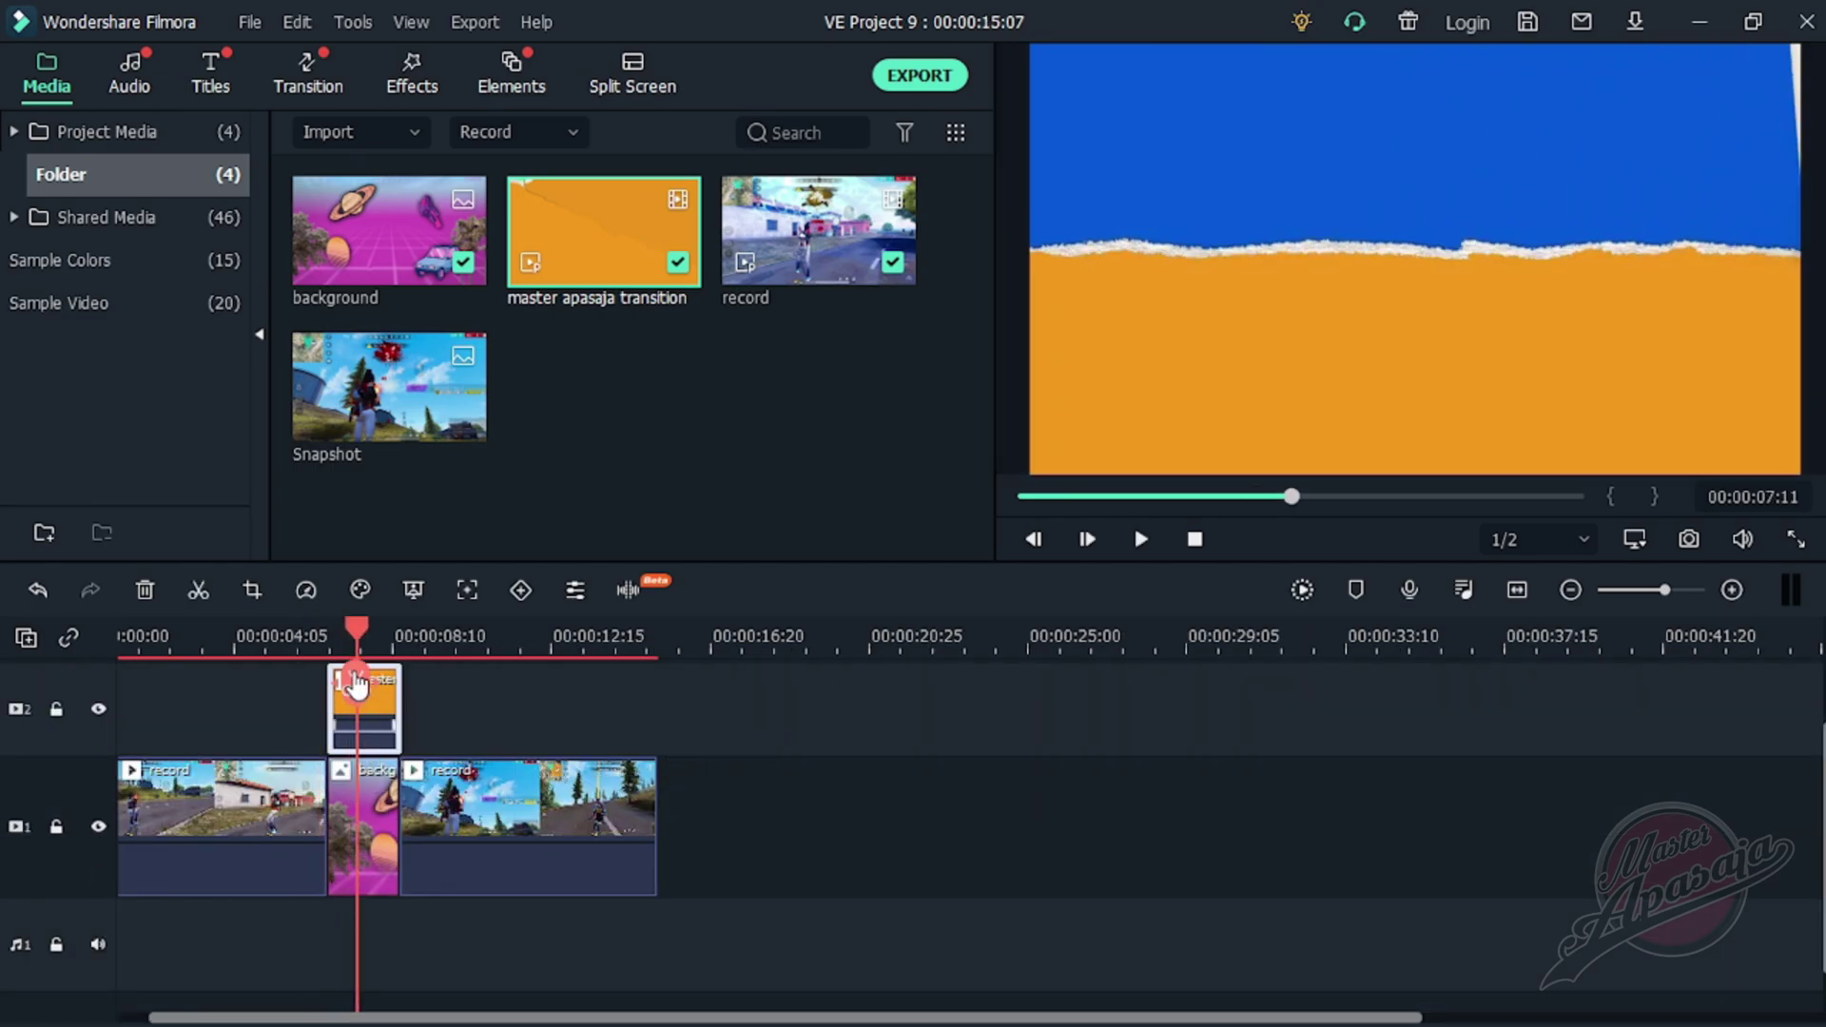
key("space")
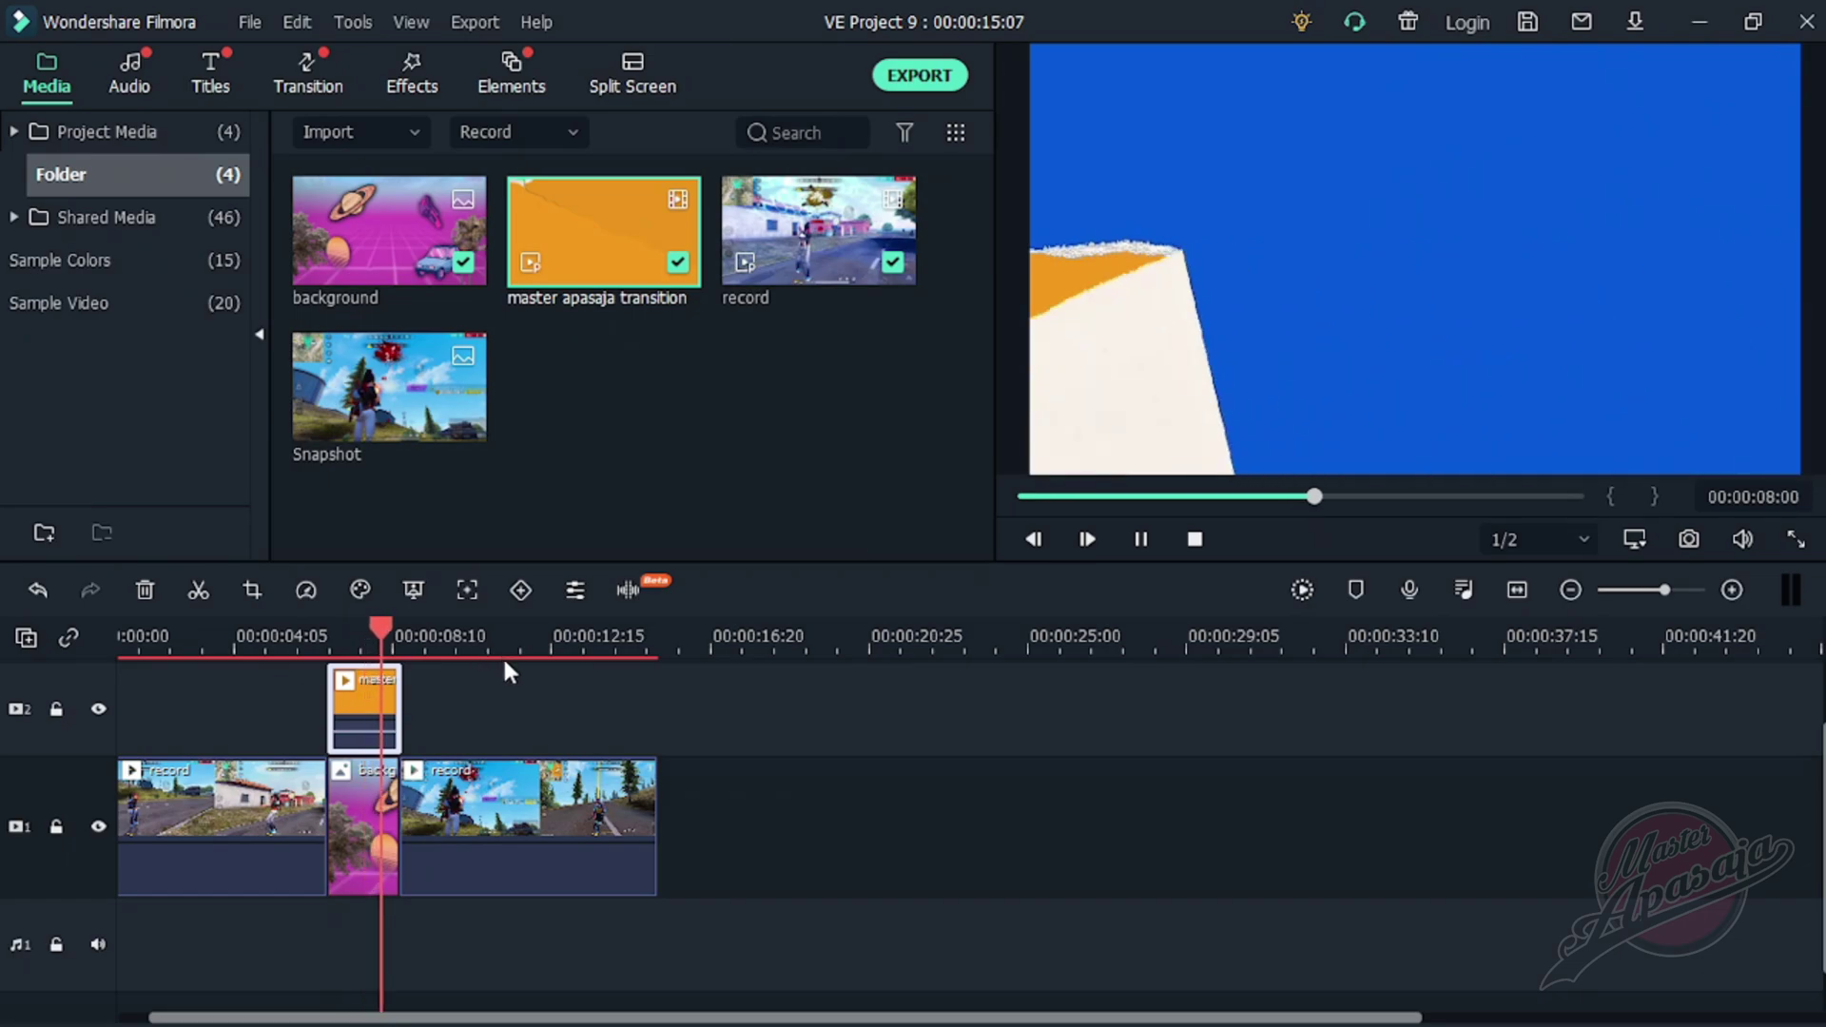
key("space")
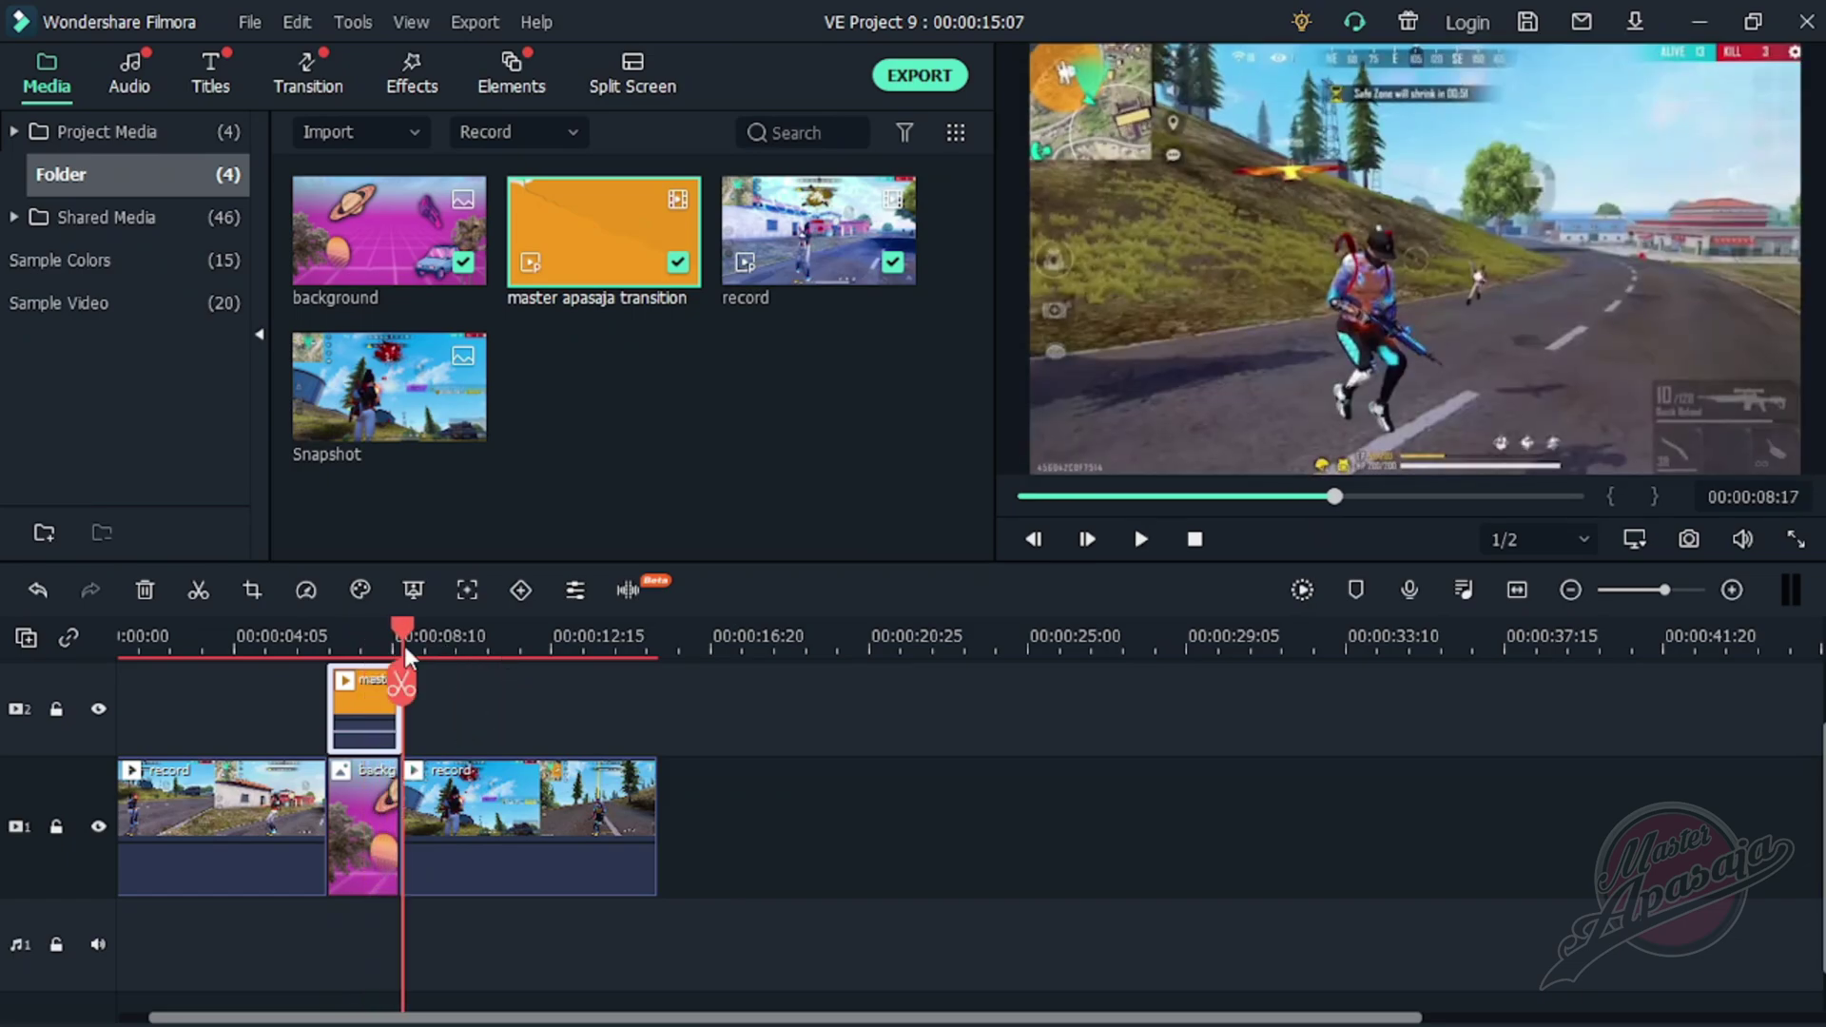
- Key out the blue area of the transition clip with Green Screen, sampling blue and using offset 16 and tolerance 55
left_click_drag(403, 631, 342, 629)
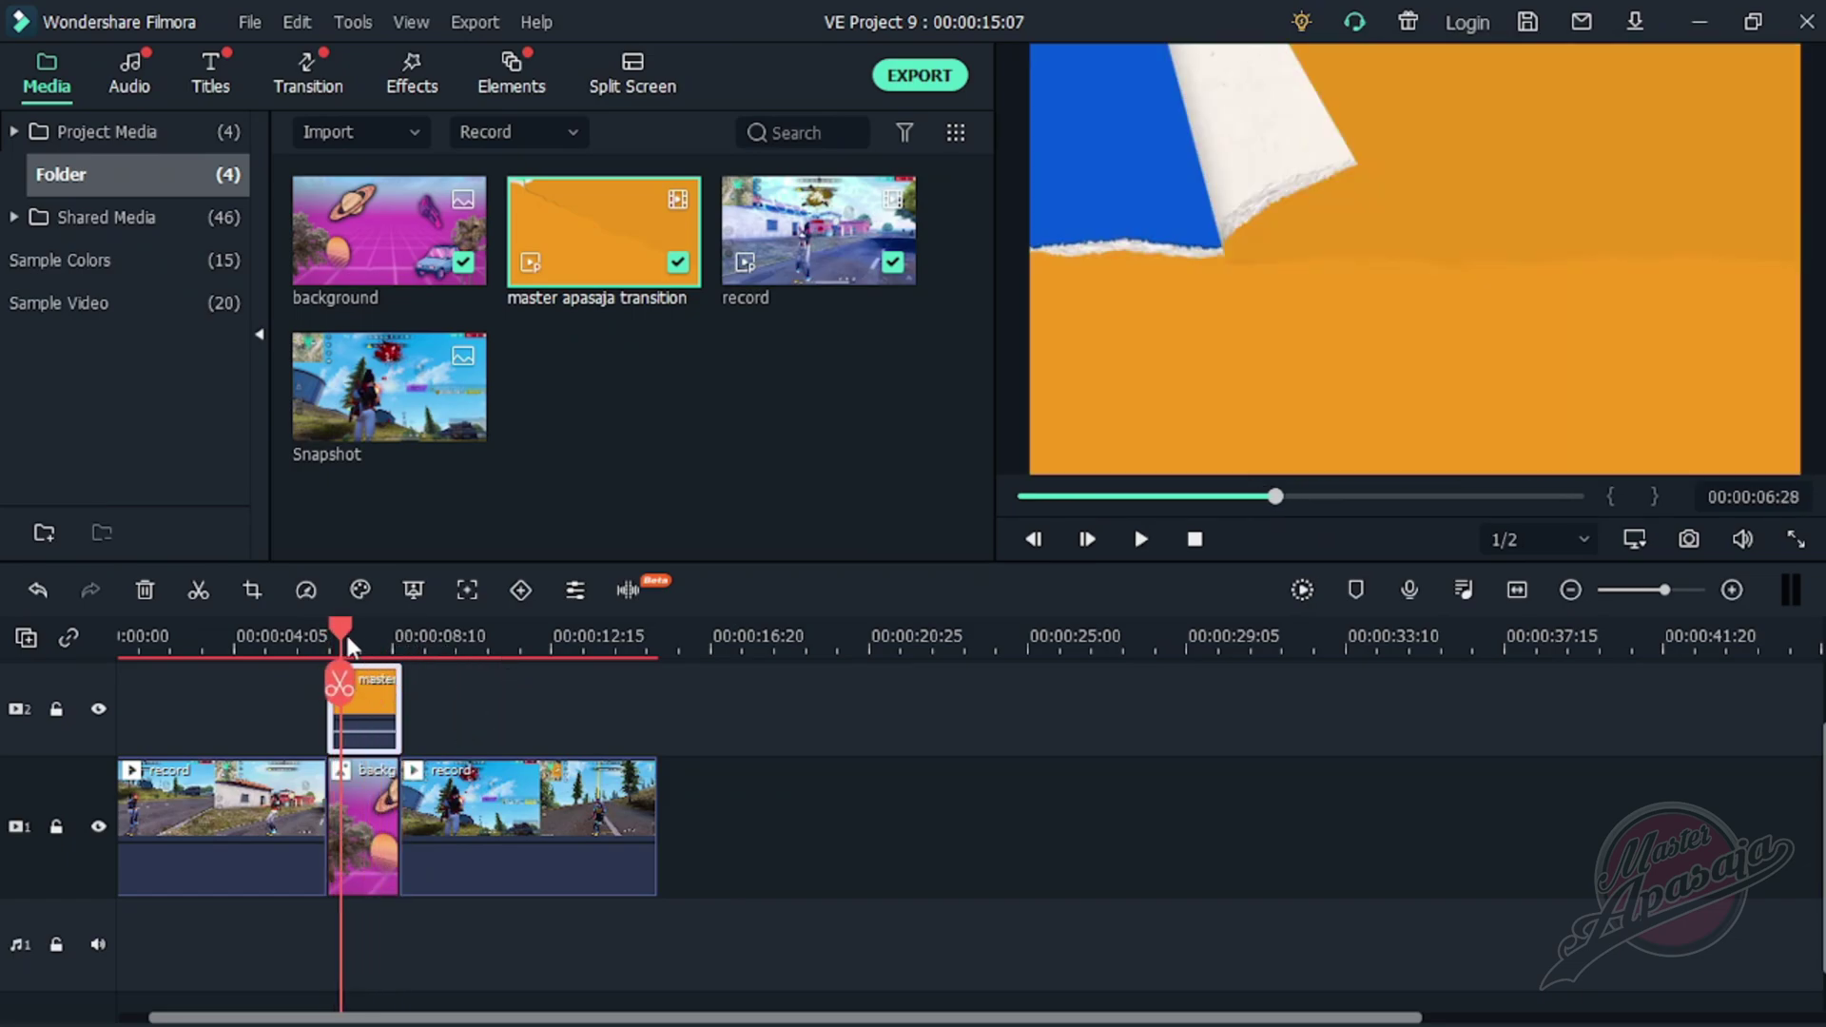
right_click(373, 707)
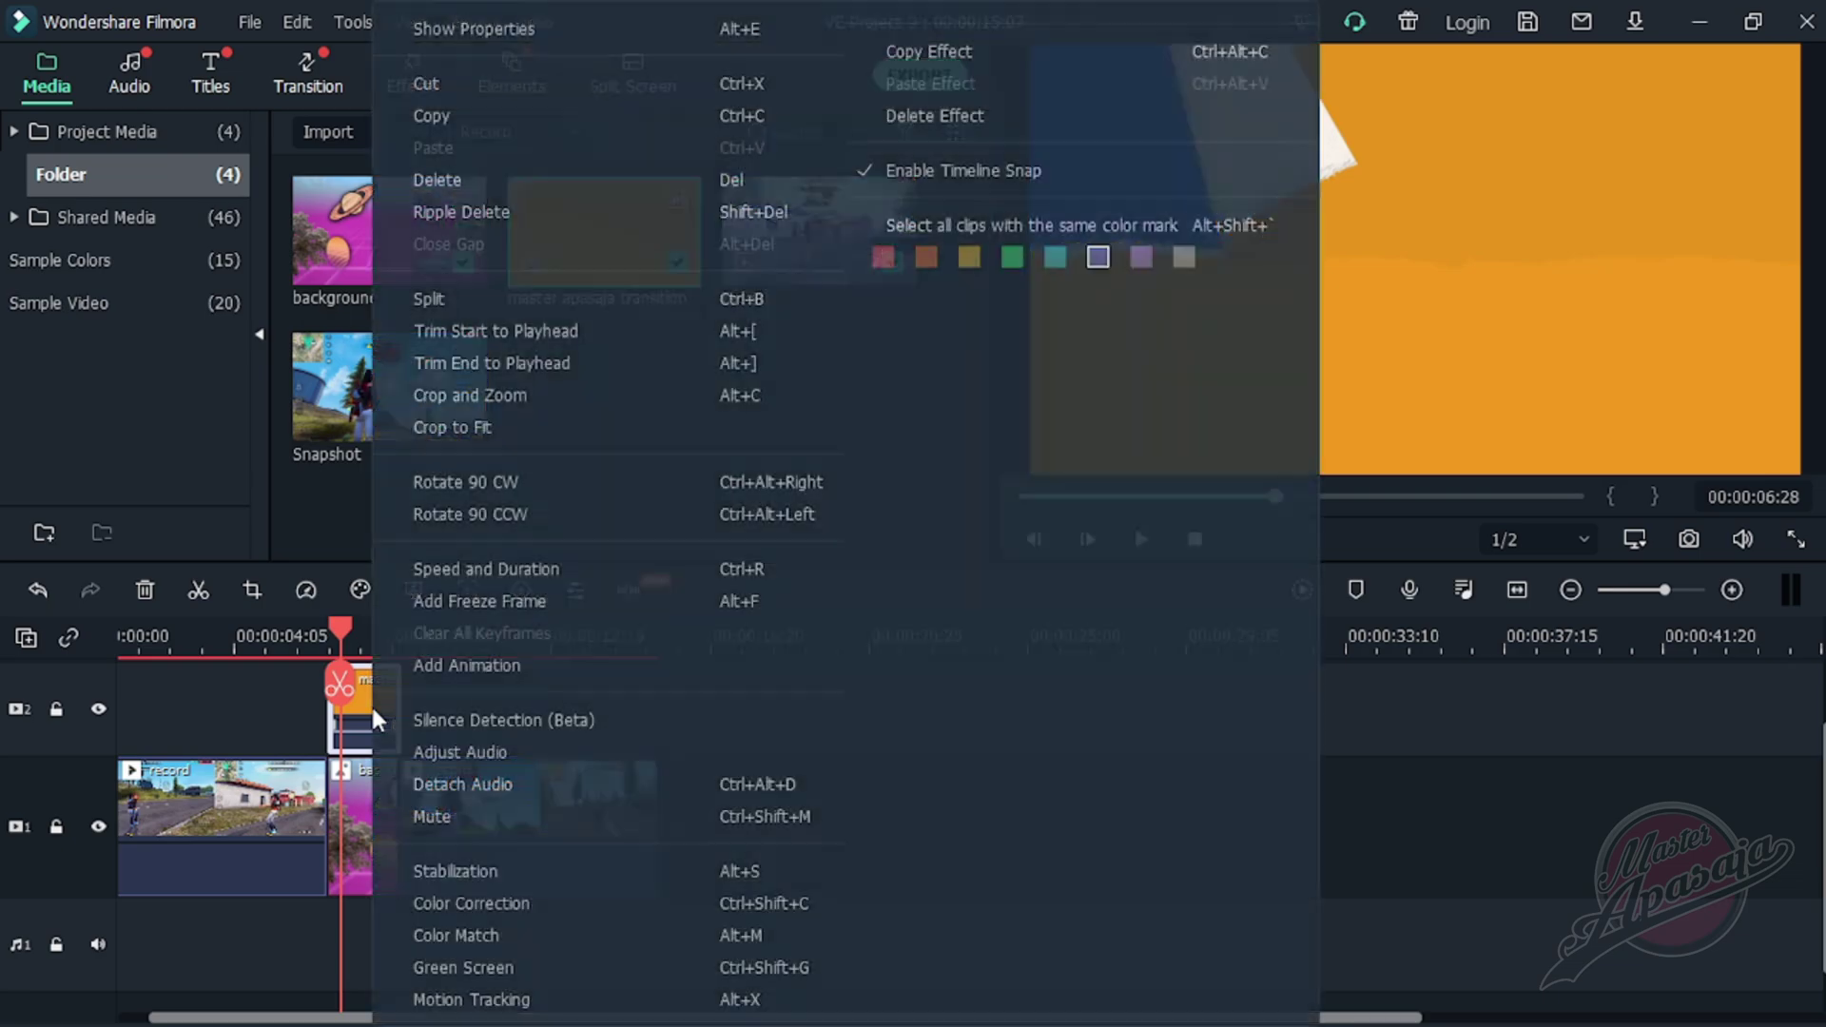
left_click(522, 955)
left_click(428, 202)
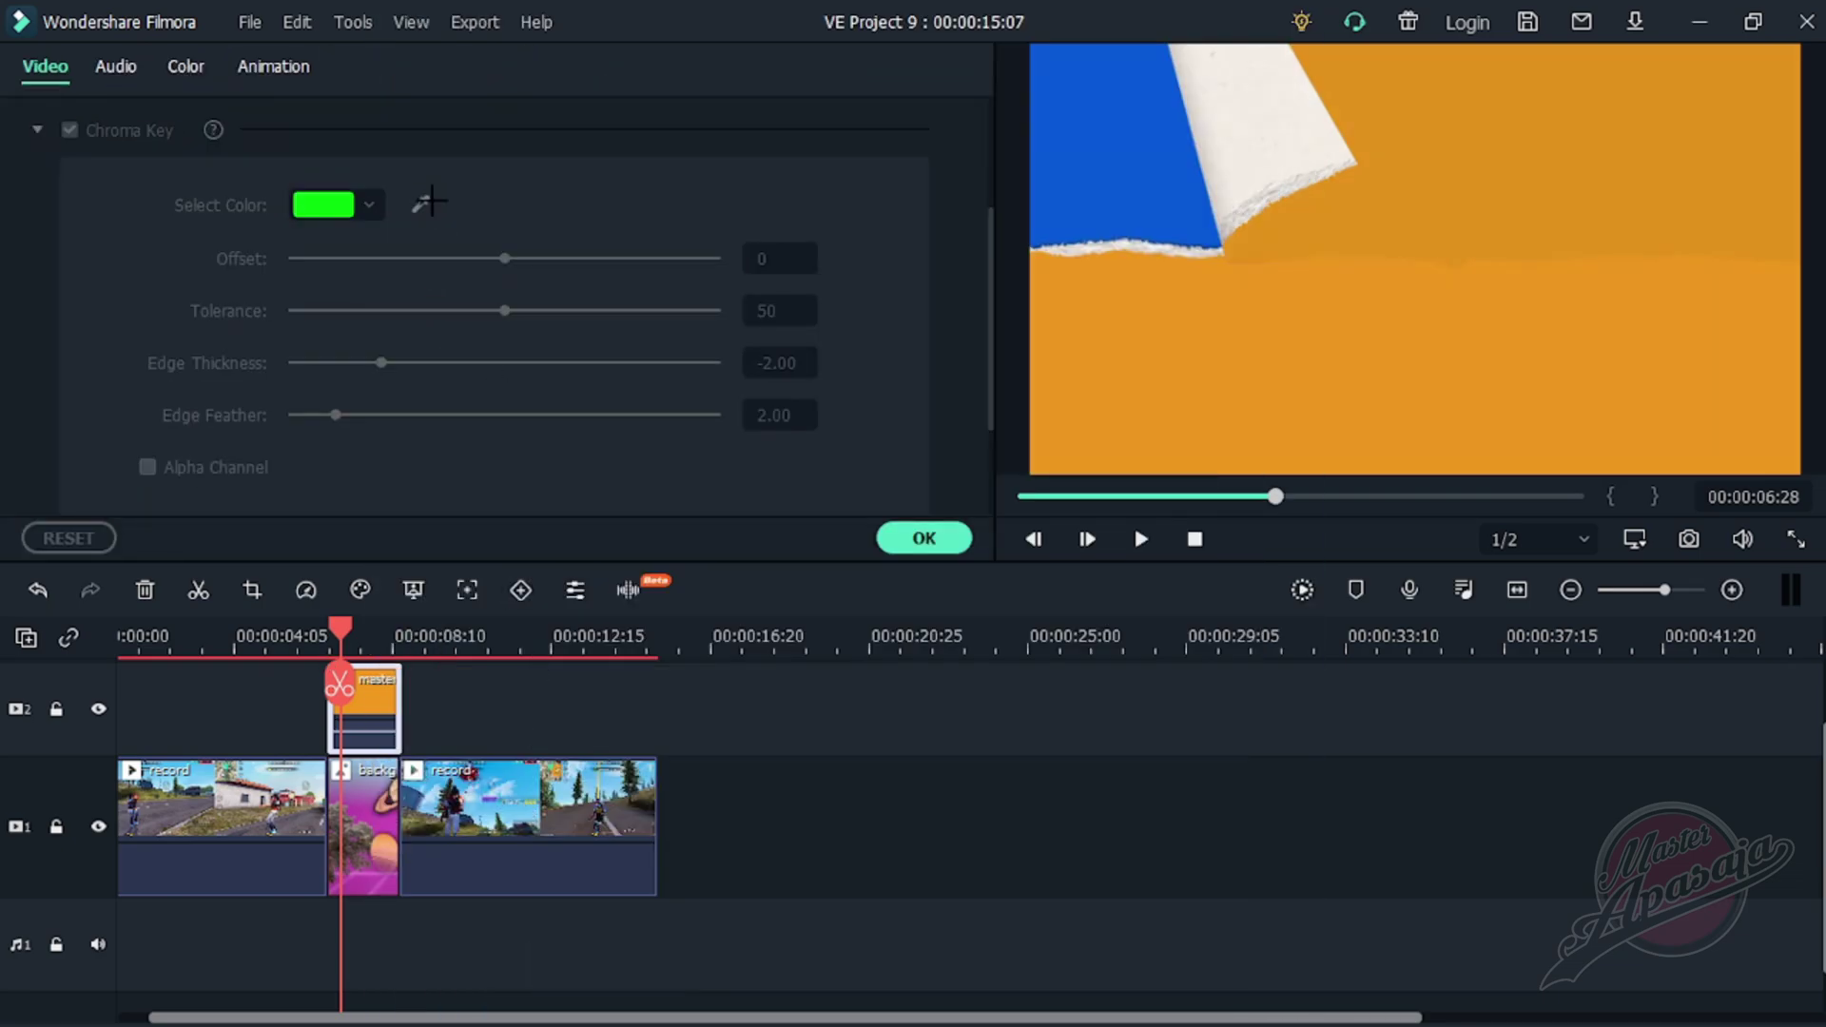
left_click(1147, 156)
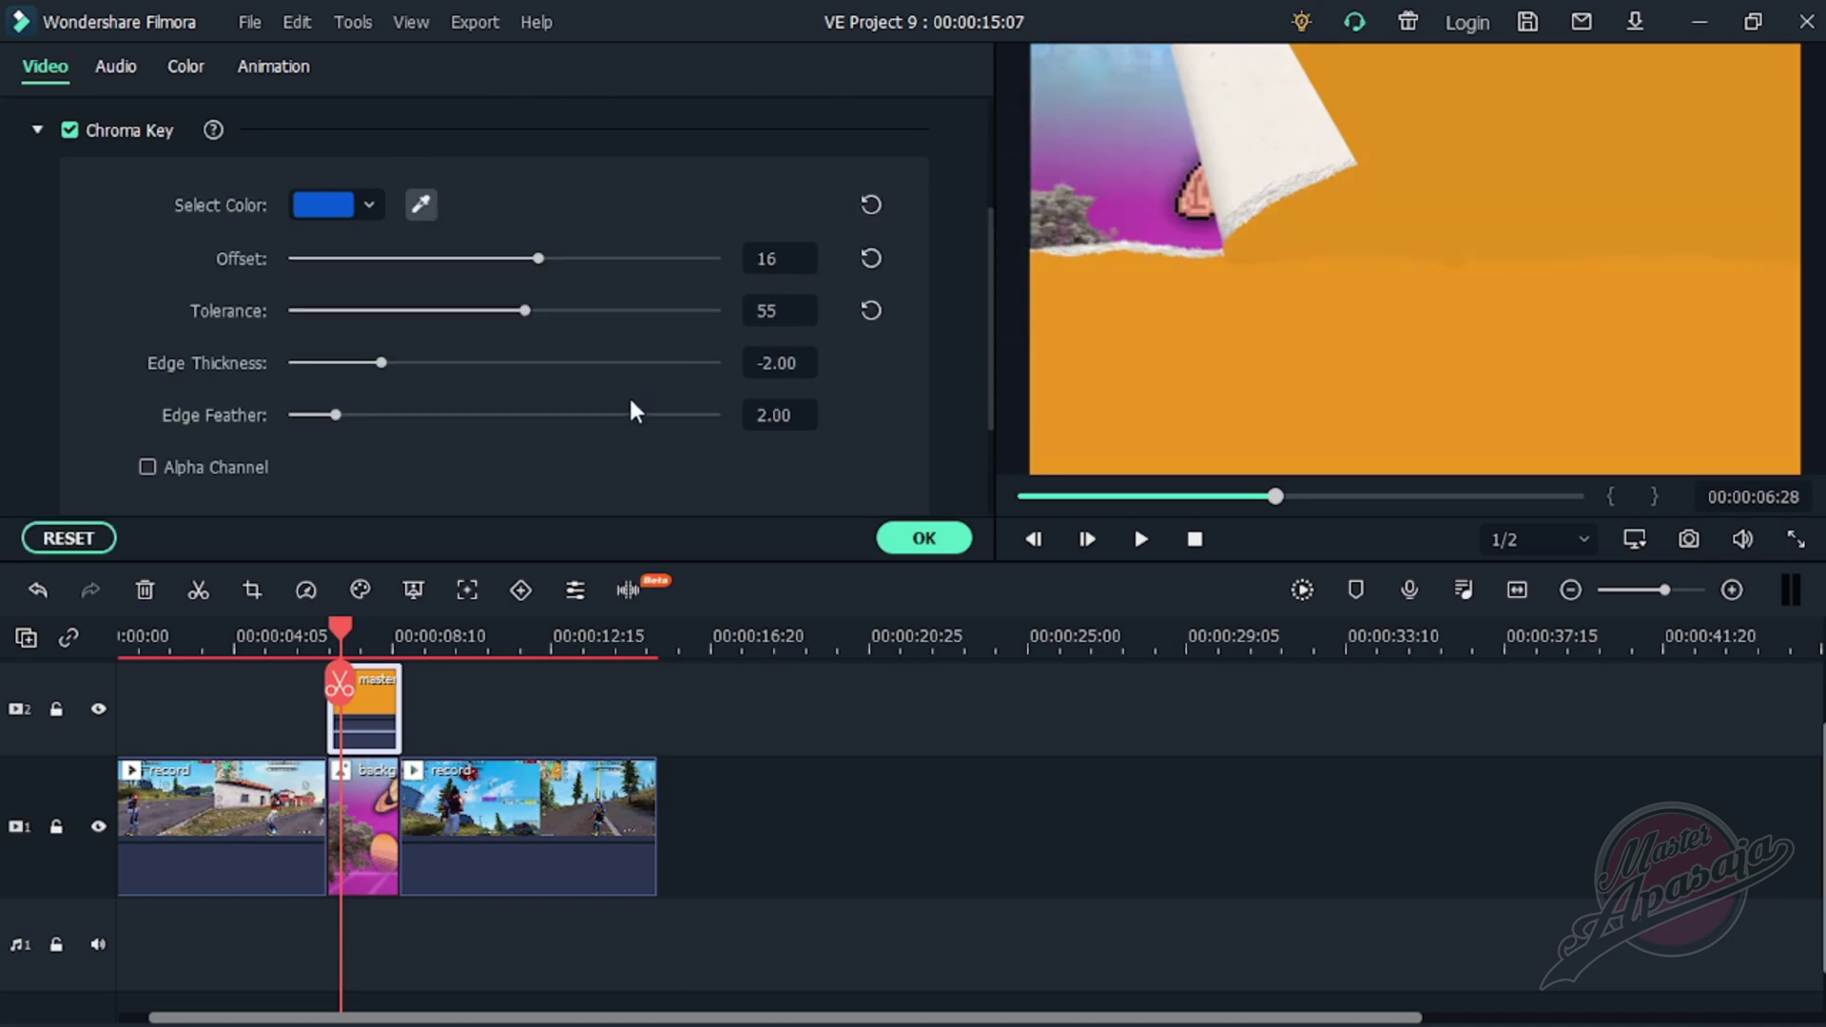
left_click_drag(345, 623, 352, 630)
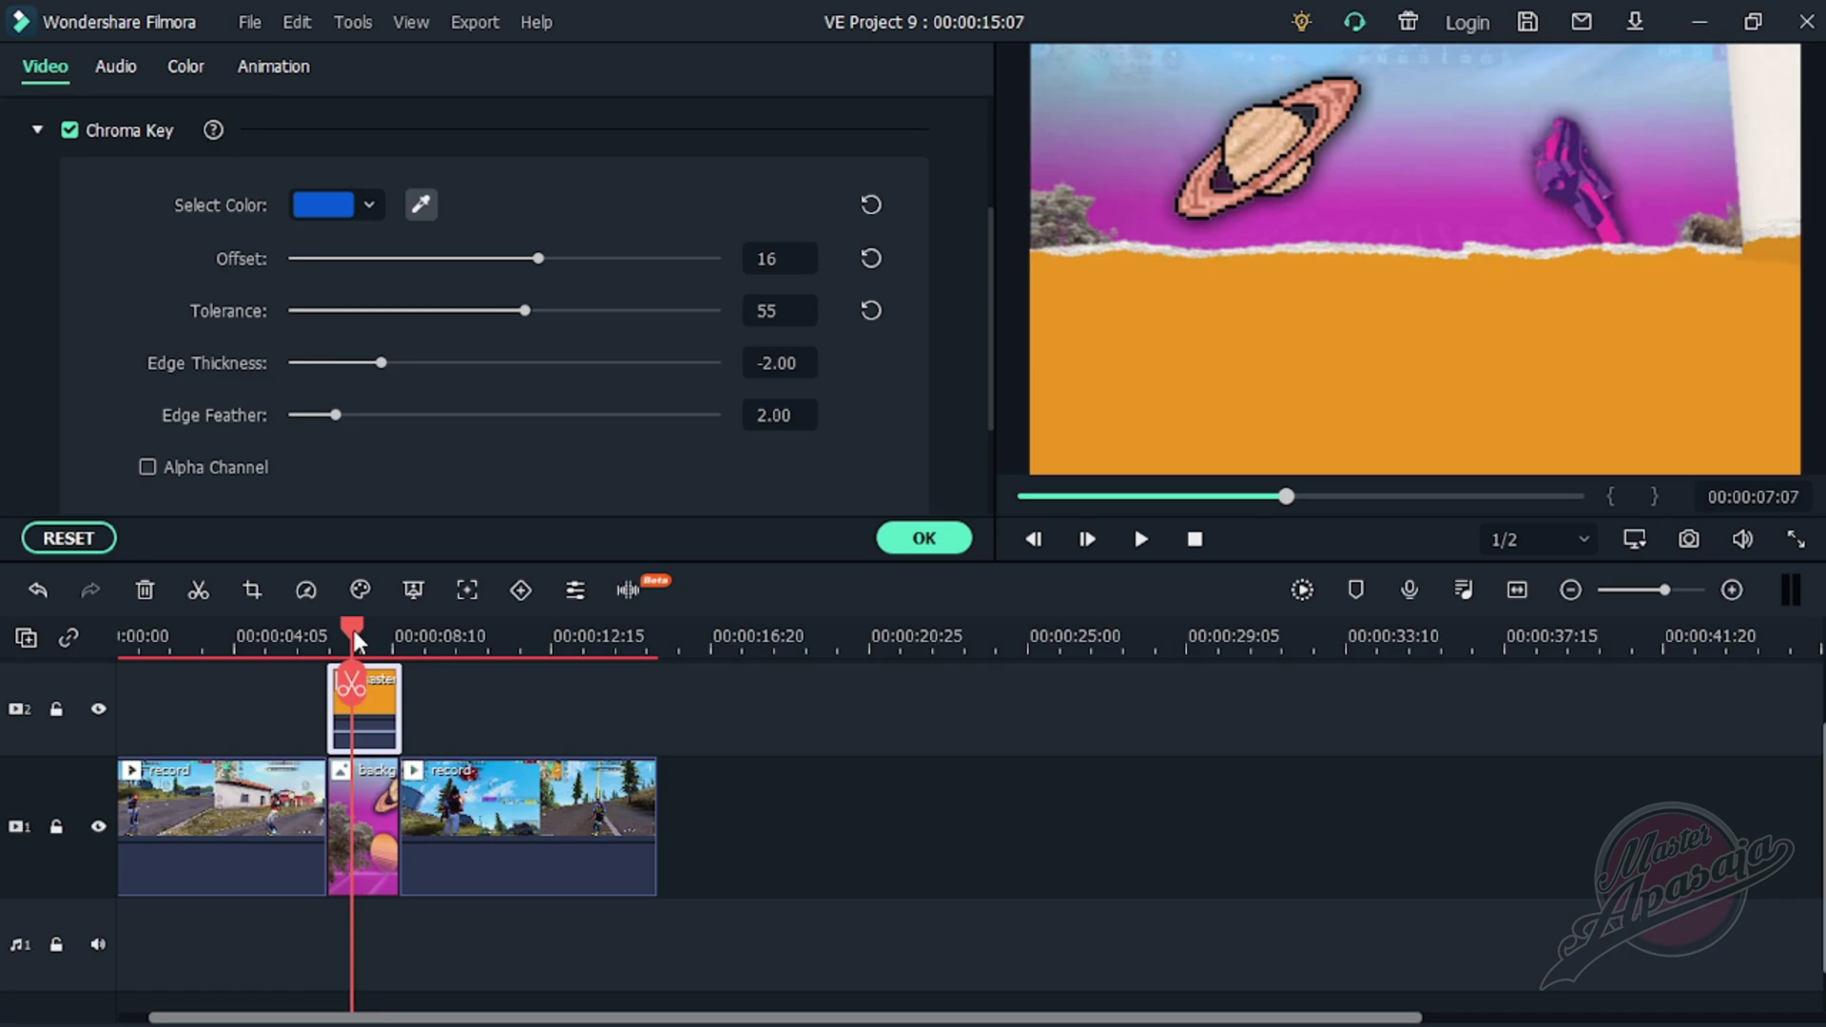
left_click_drag(787, 258, 596, 258)
left_click(924, 538)
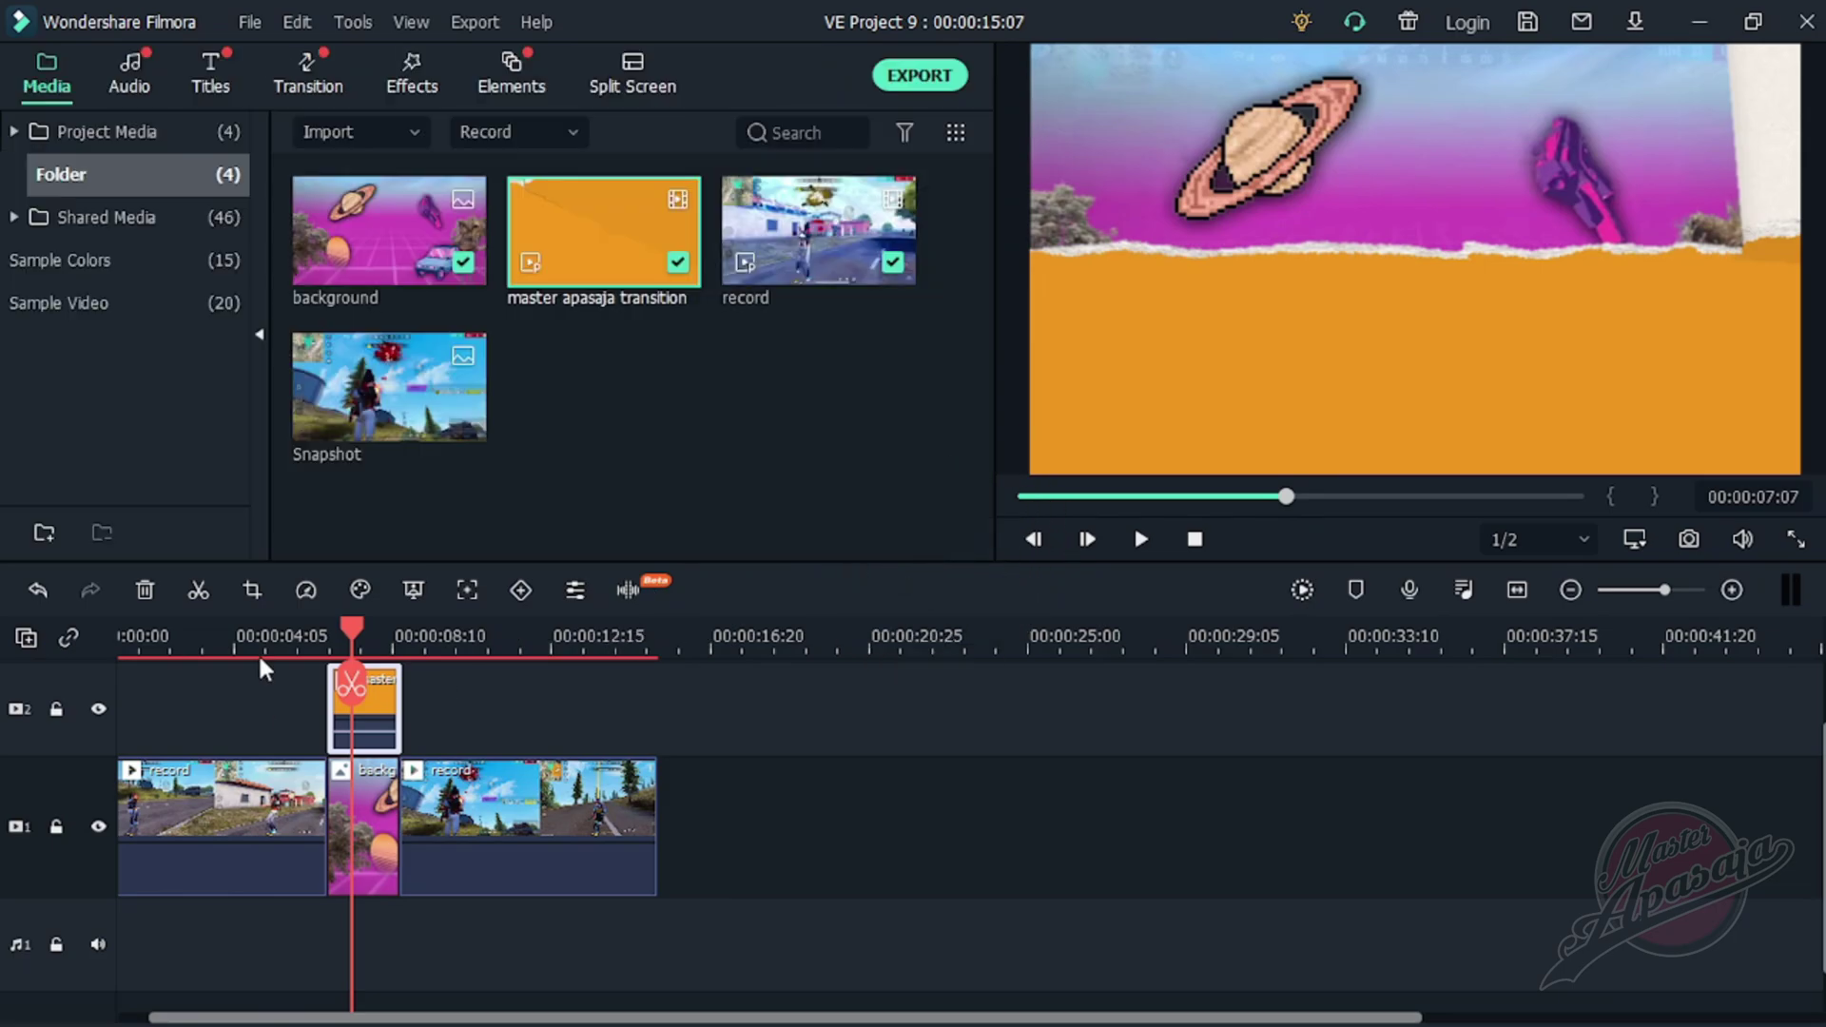
- Play back the keyed transition over the background image to check the tear effect
left_click(321, 634)
key("space")
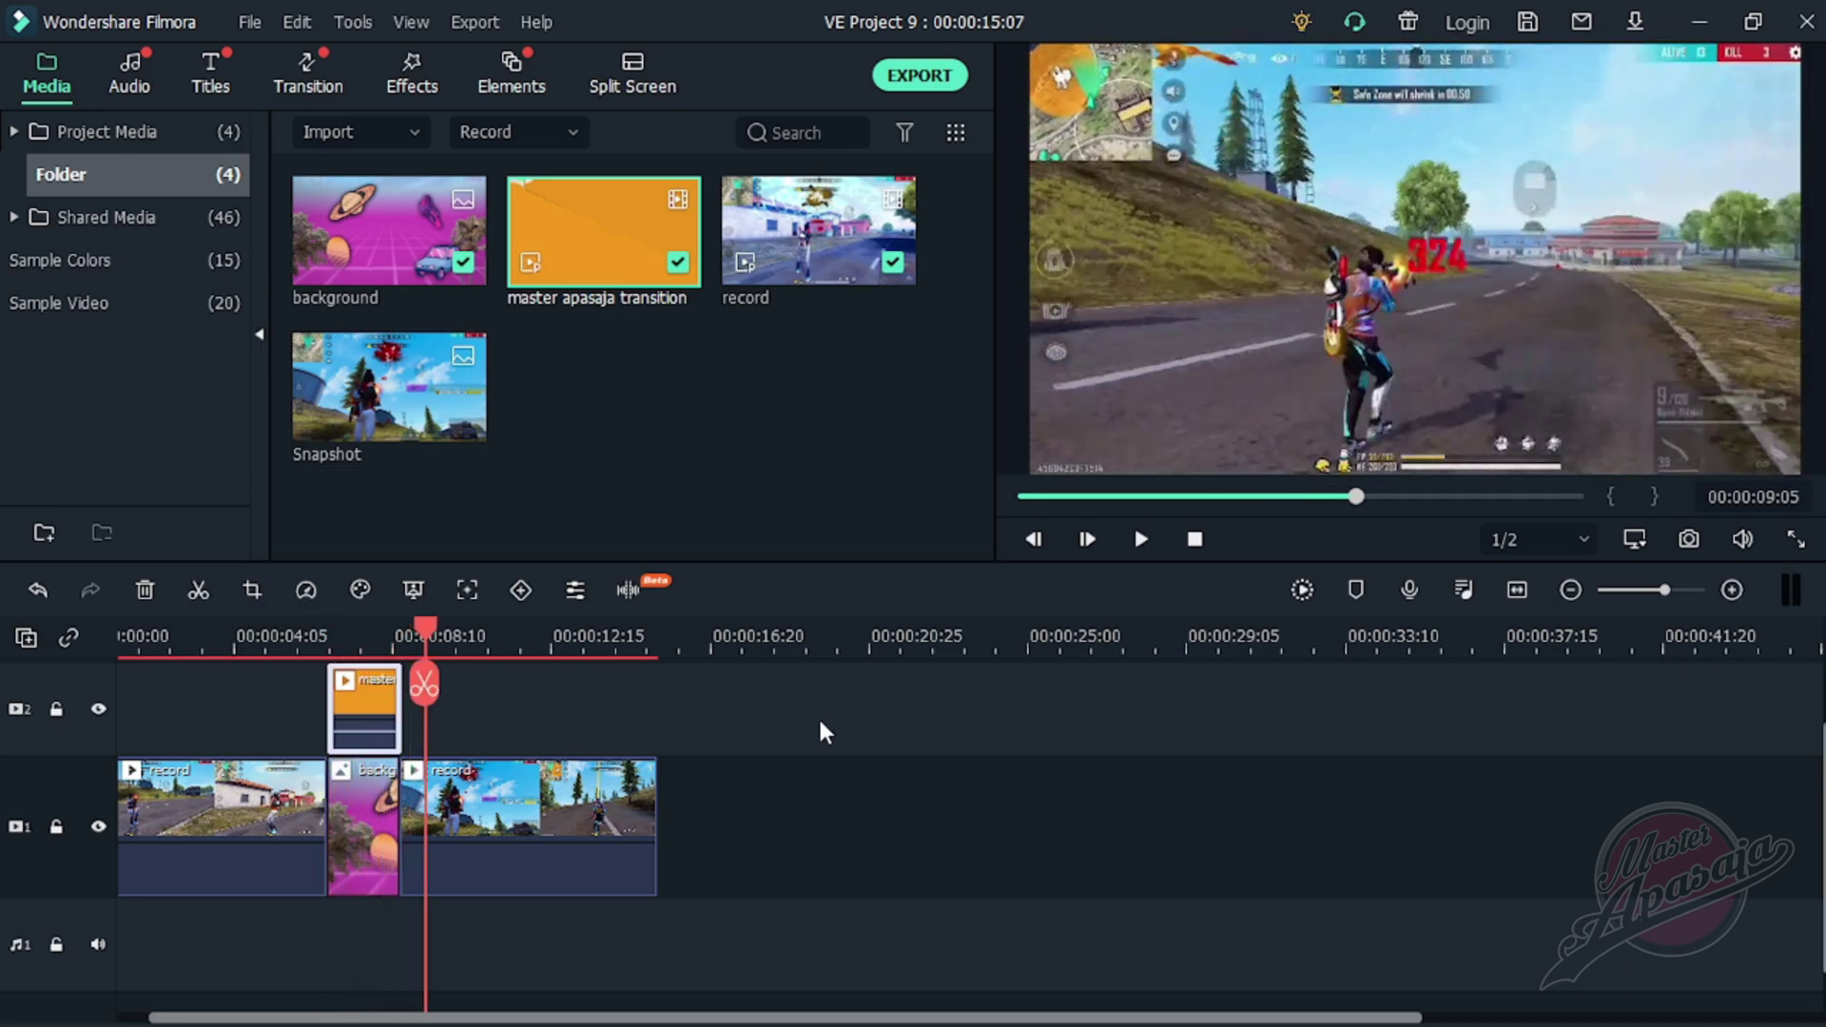
key("space")
left_click(355, 644)
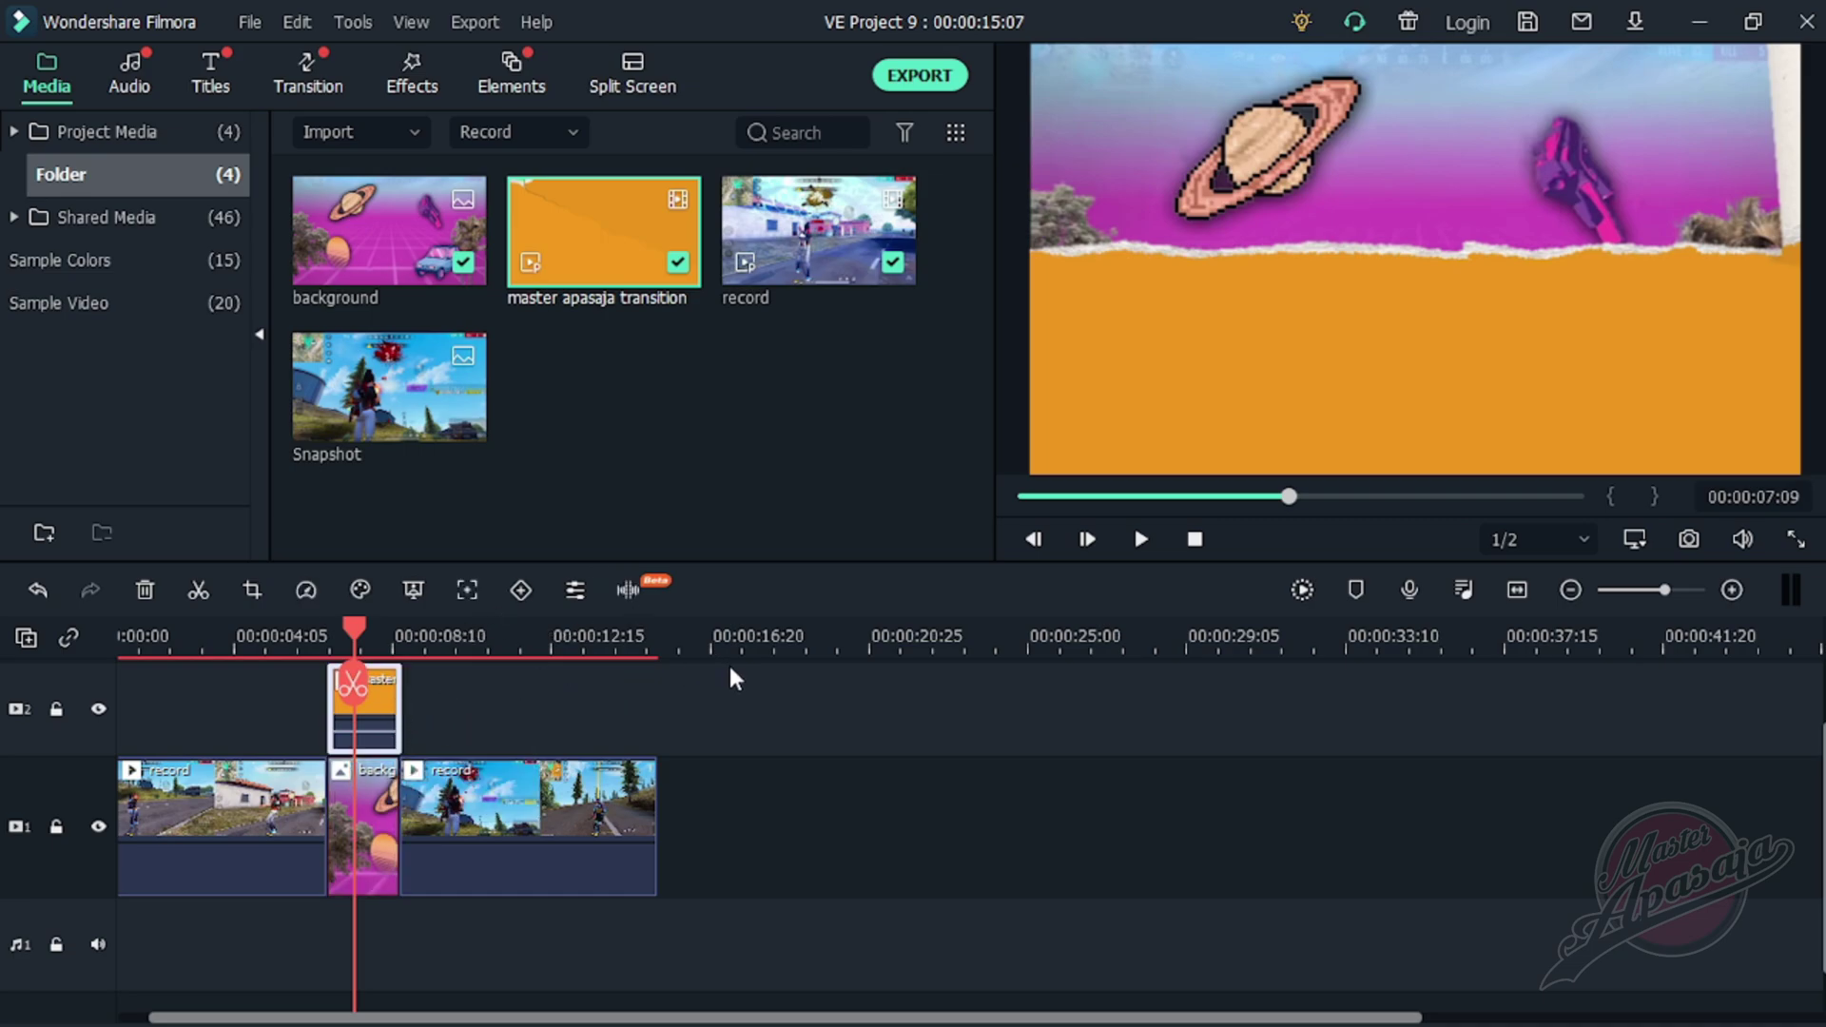
key("space")
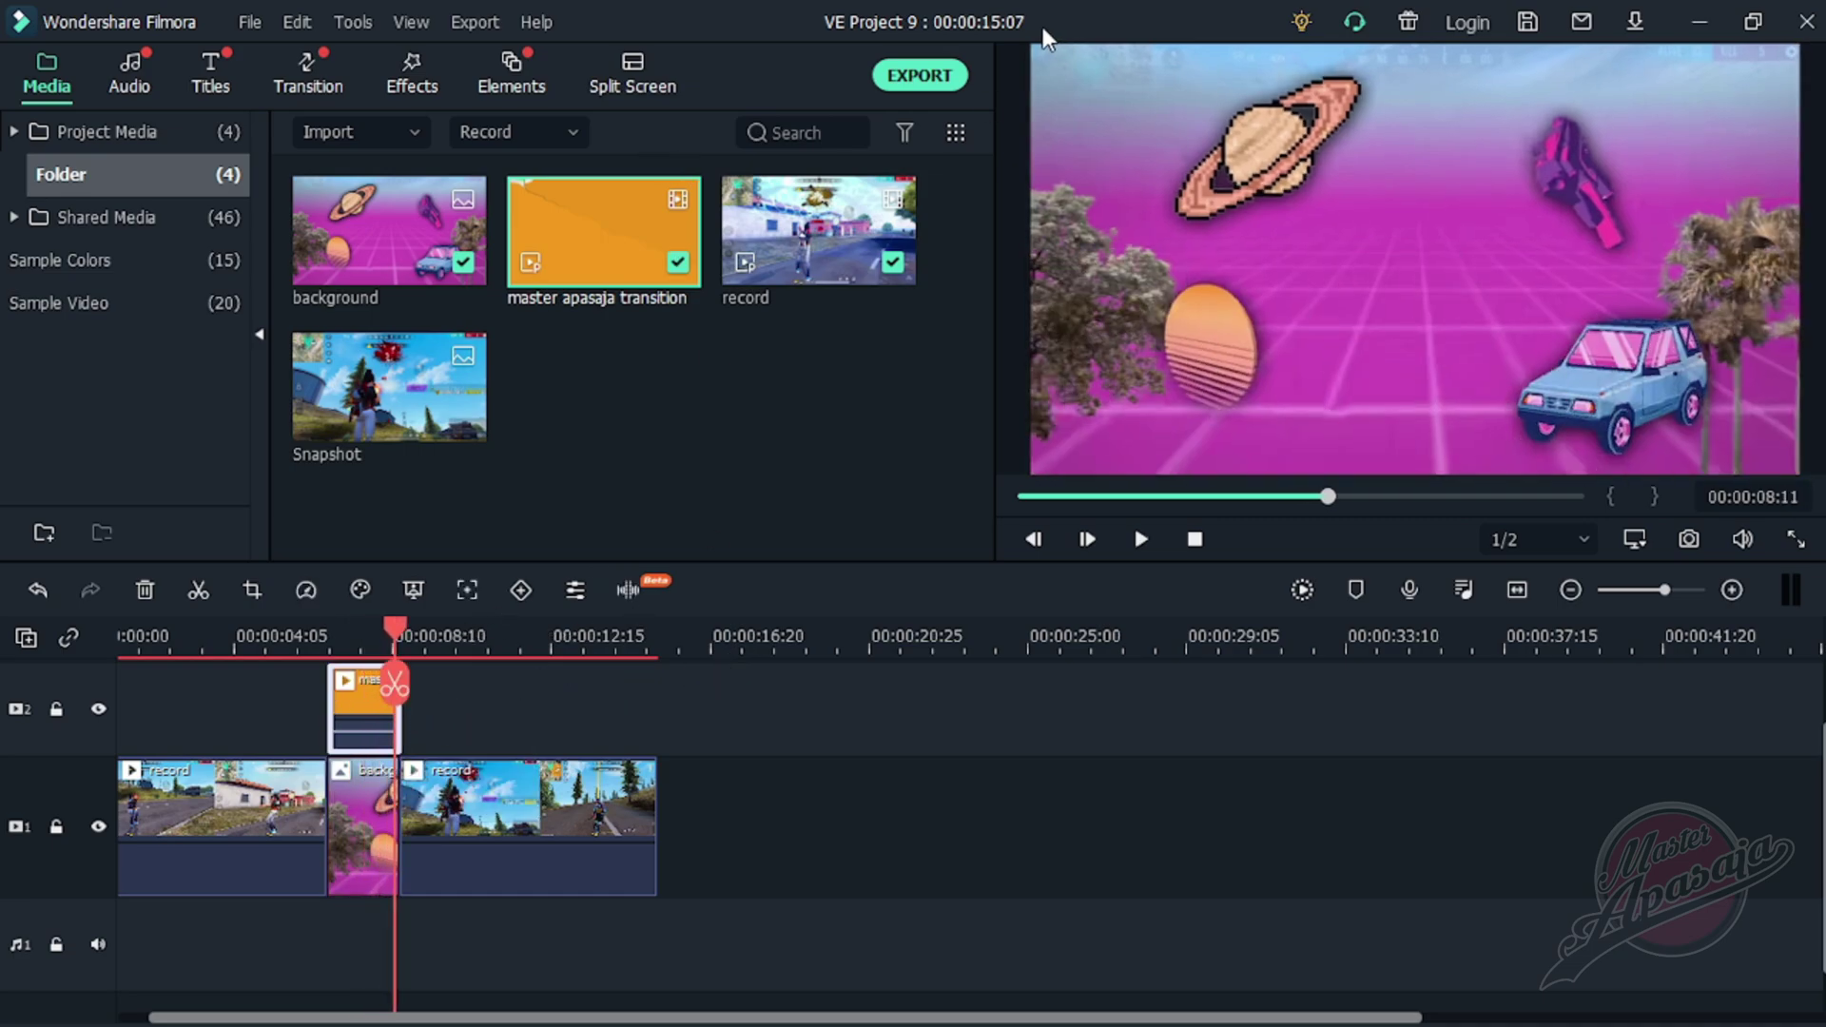
- Export the project as an MP4 named "green screen 01" to D:/editing filmora
left_click(928, 82)
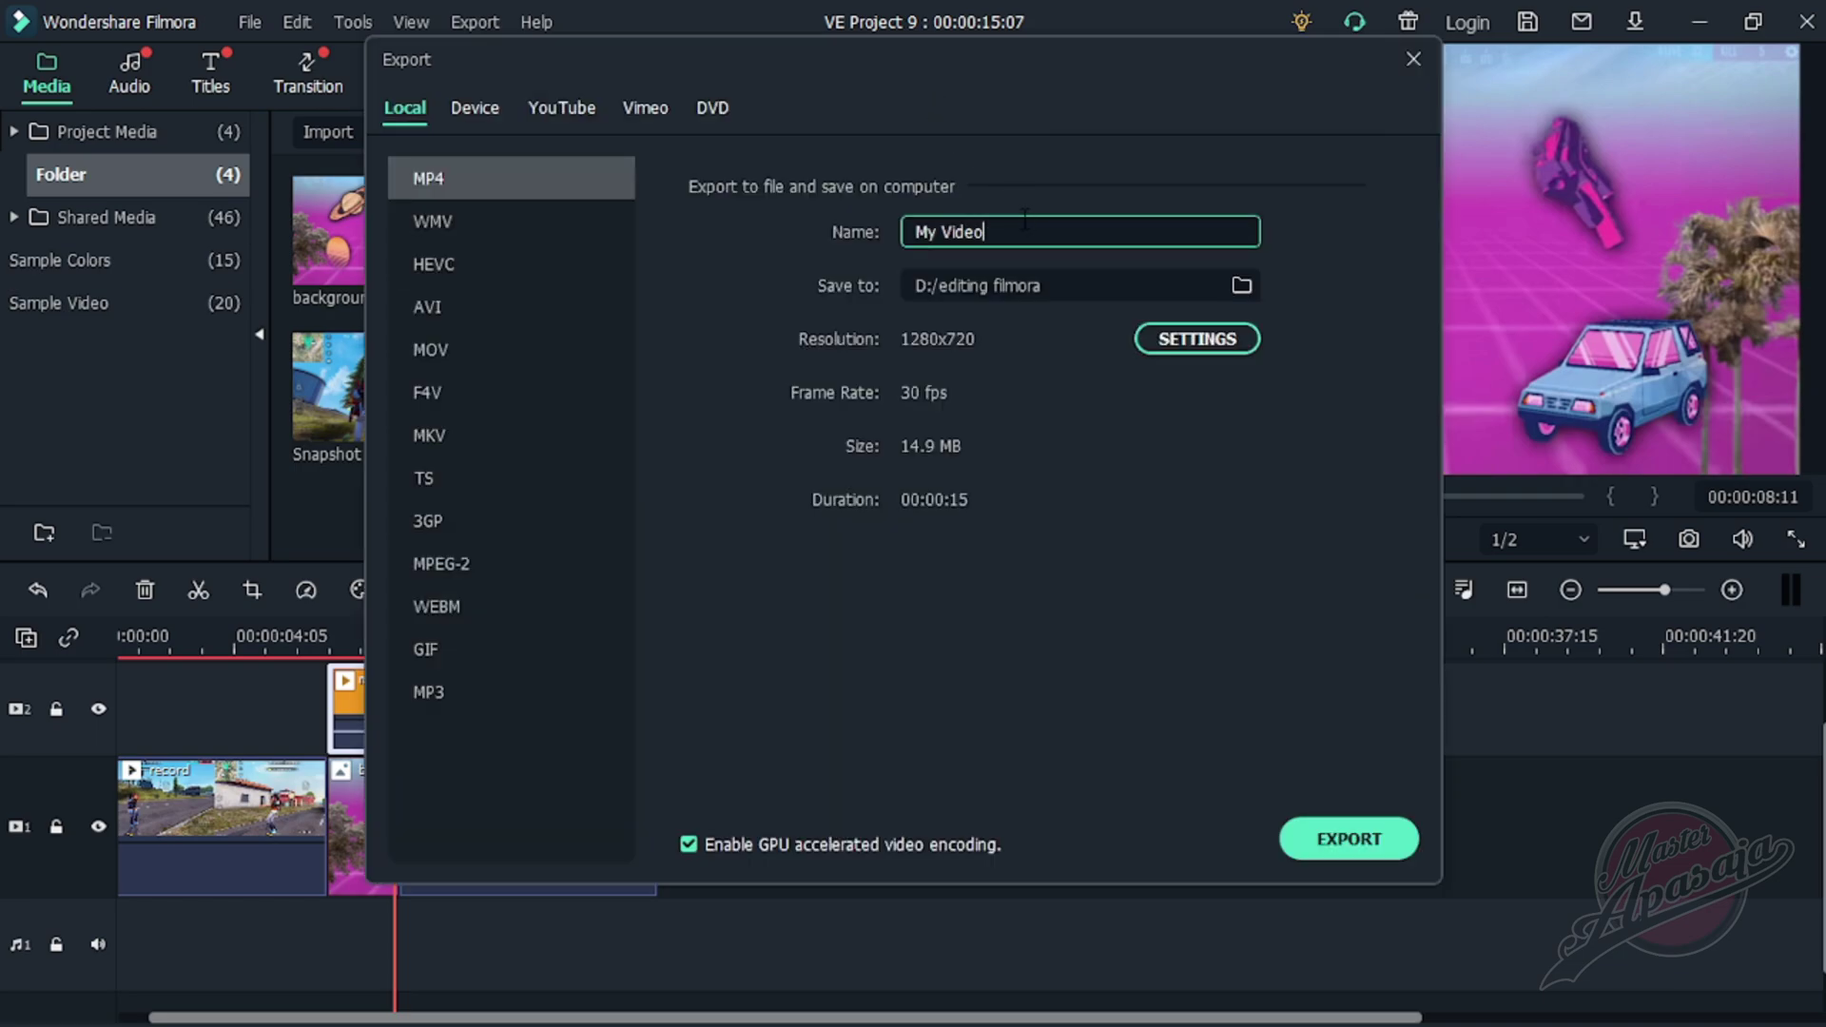
left_click_drag(1025, 220, 615, 188)
type("green screen 01")
key("ctrl+a")
left_click(1085, 235)
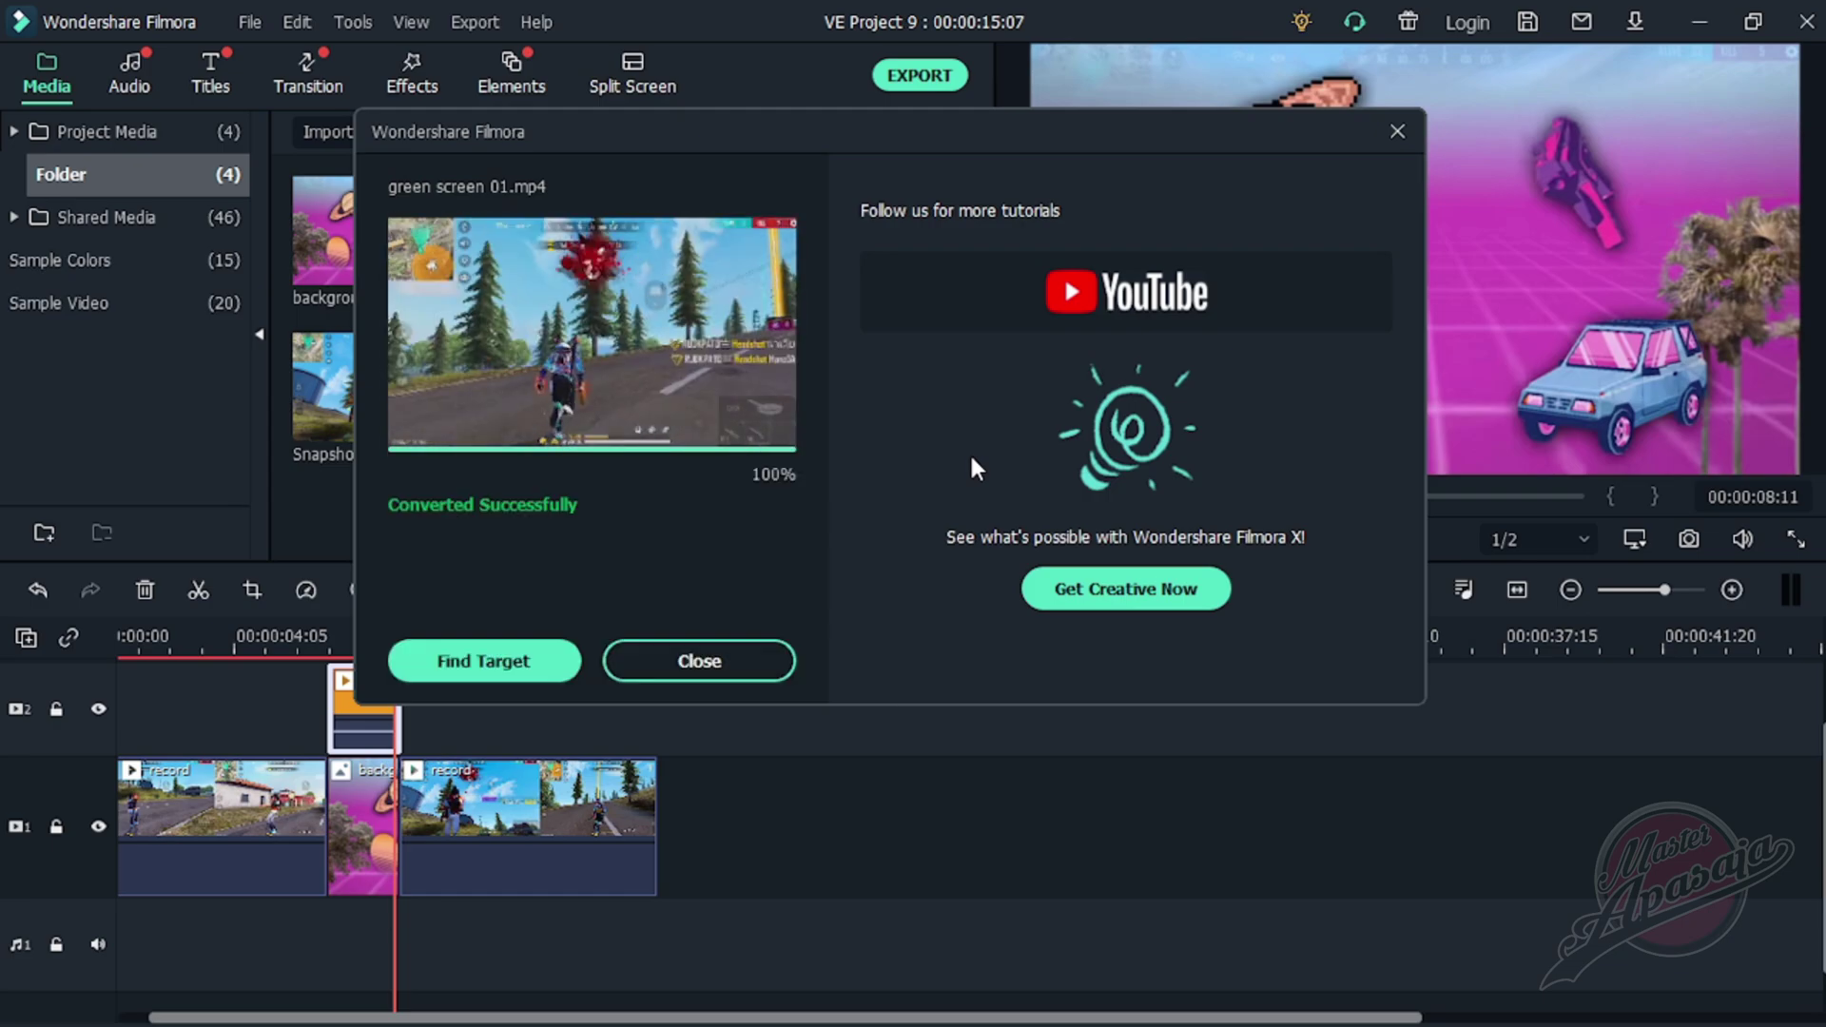
- Import the exported green screen 01 video from the editing filmora folder into the project media
left_click(485, 658)
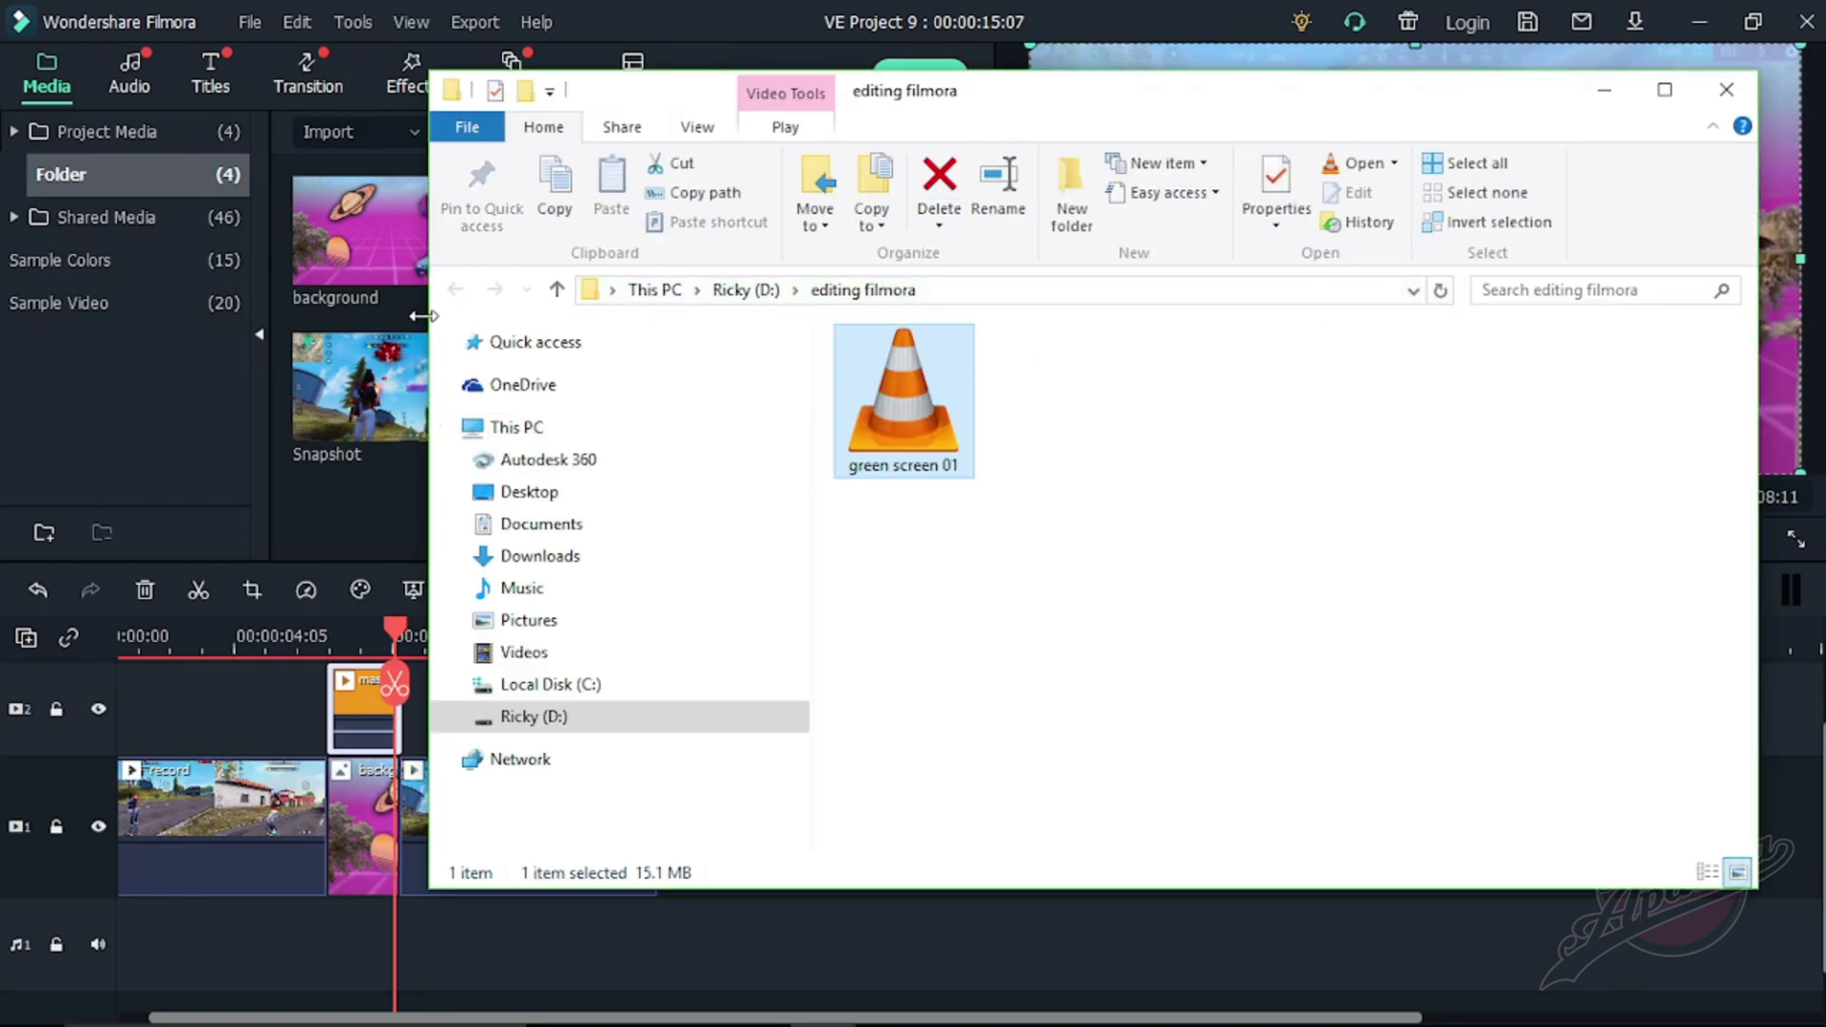
left_click_drag(422, 315, 698, 316)
left_click(1206, 384)
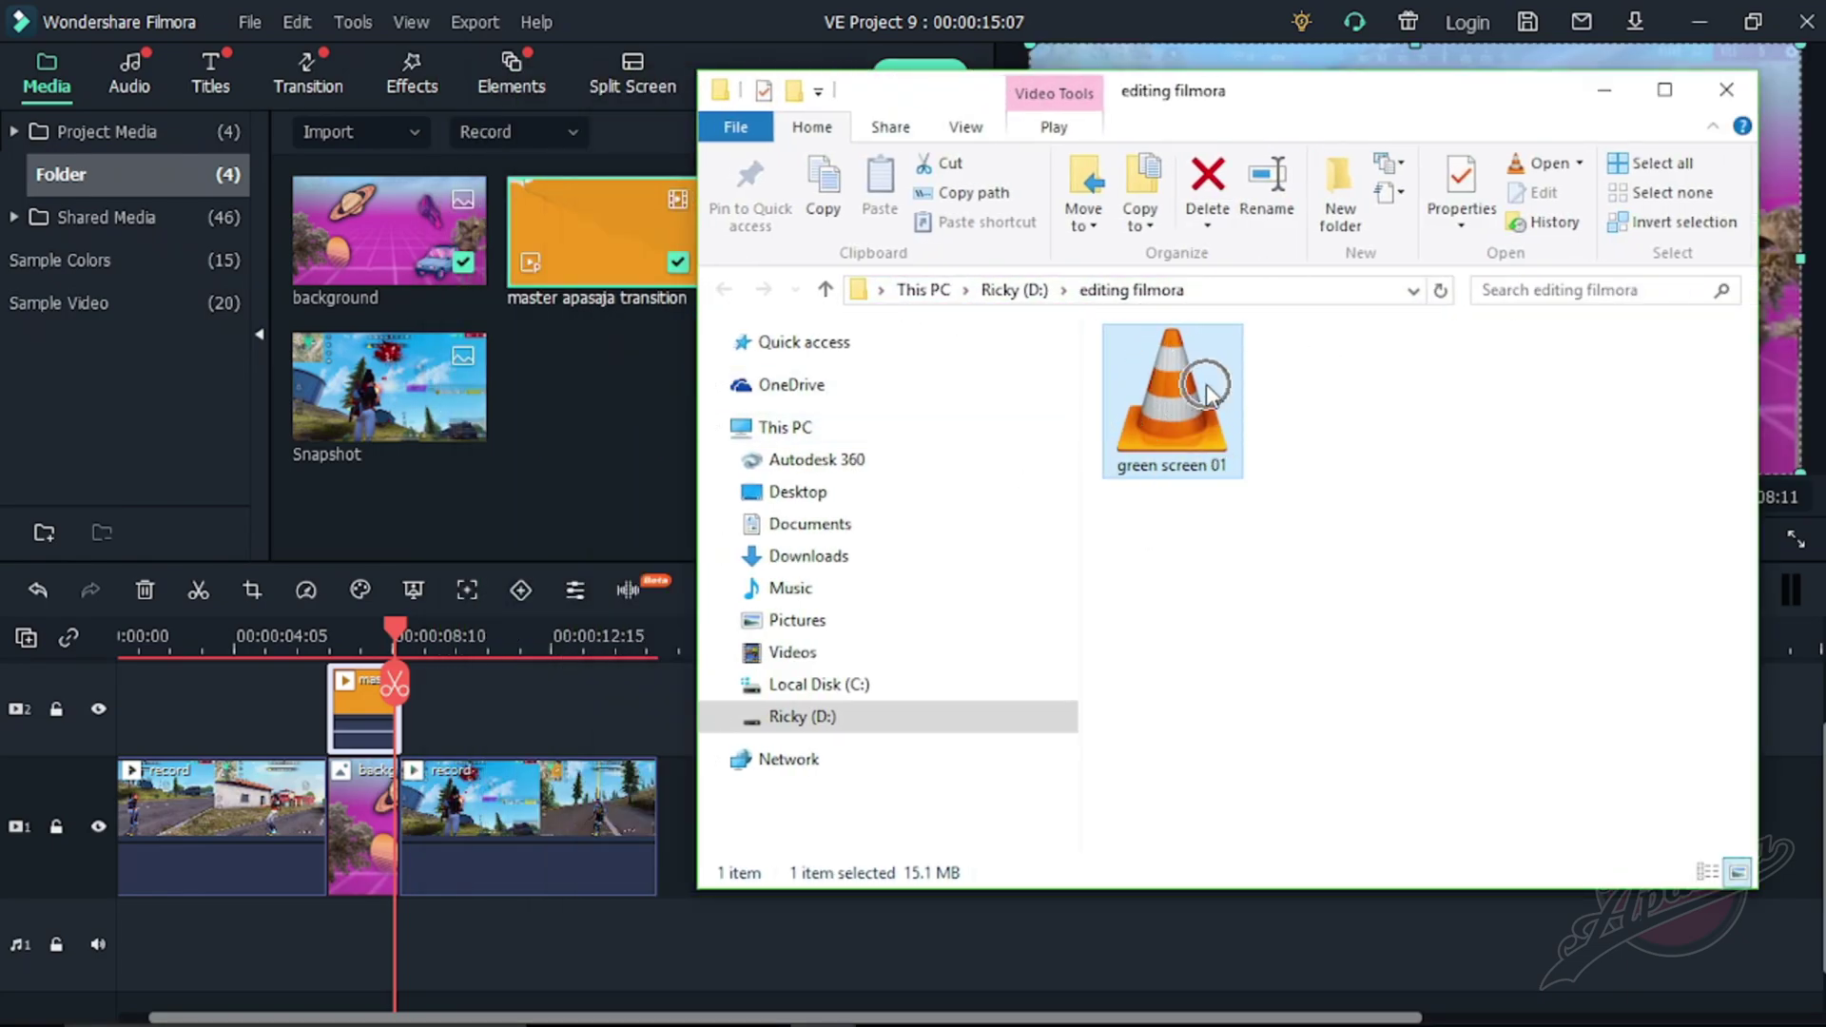
left_click_drag(1205, 384, 639, 754)
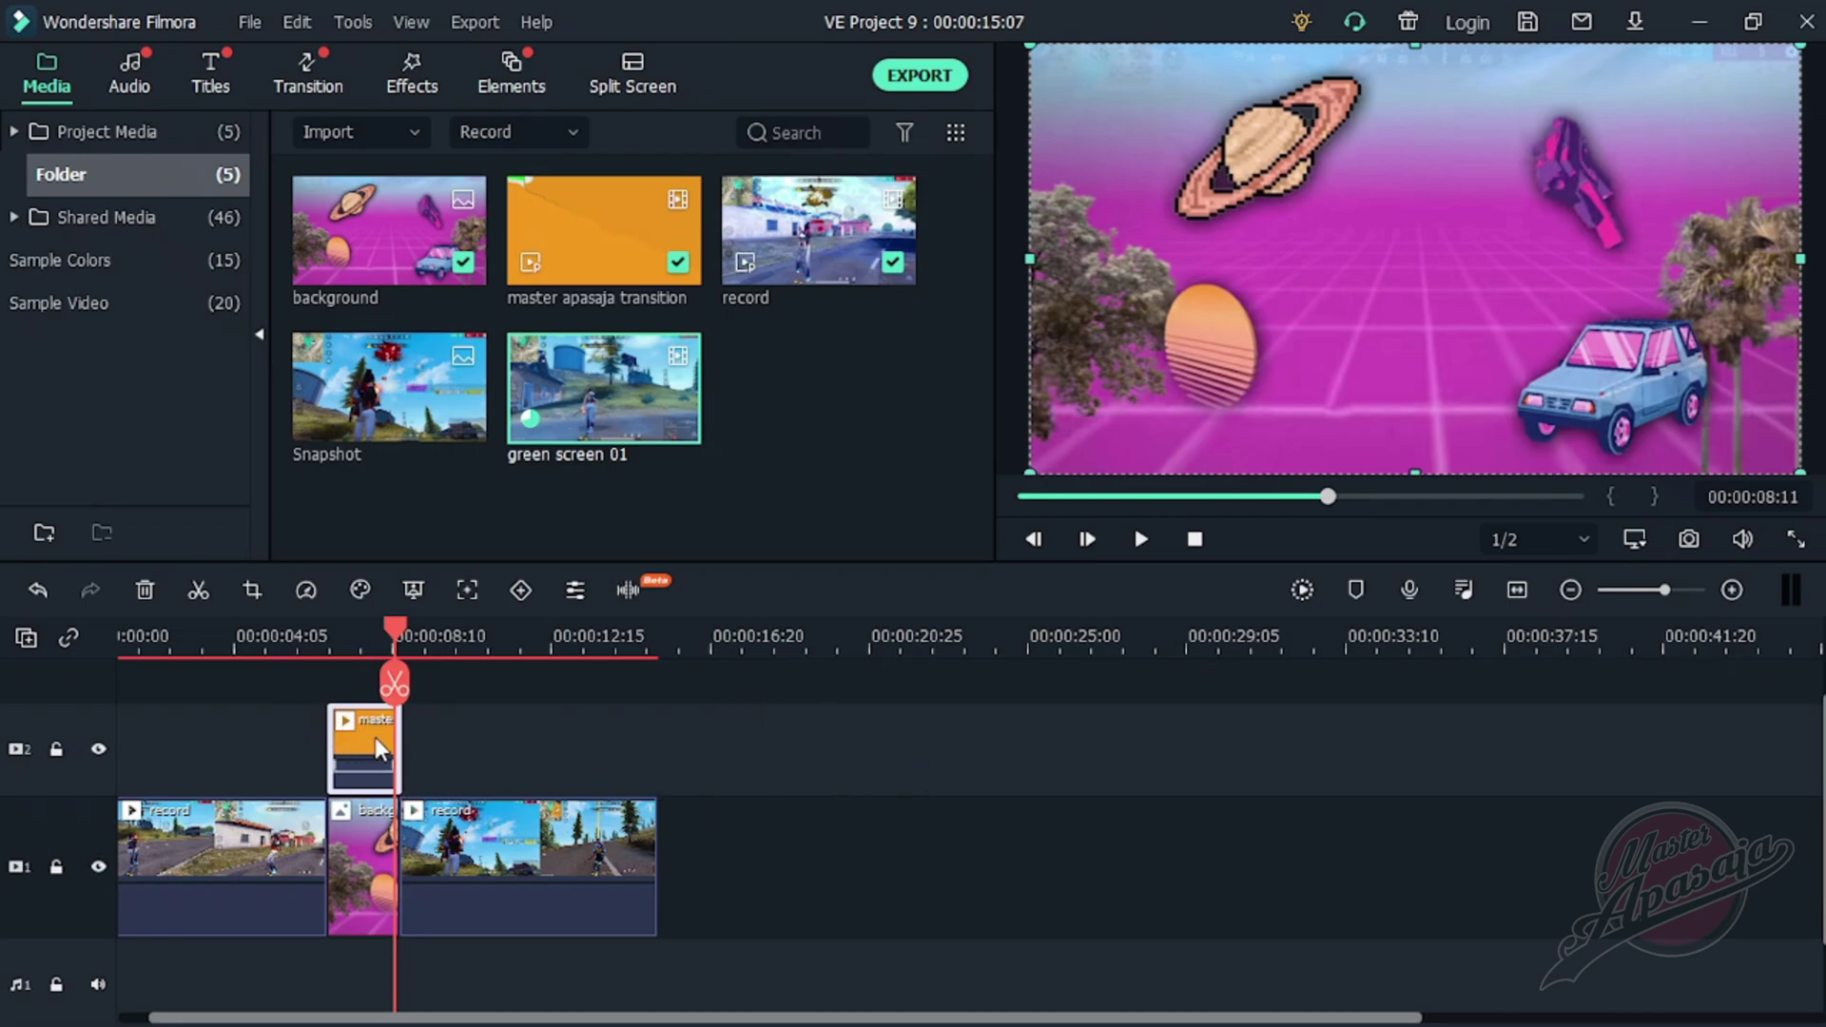
- Replace the transition clip on the upper track with the green screen 01 video, starting at the beginning of the timeline
left_click(144, 592)
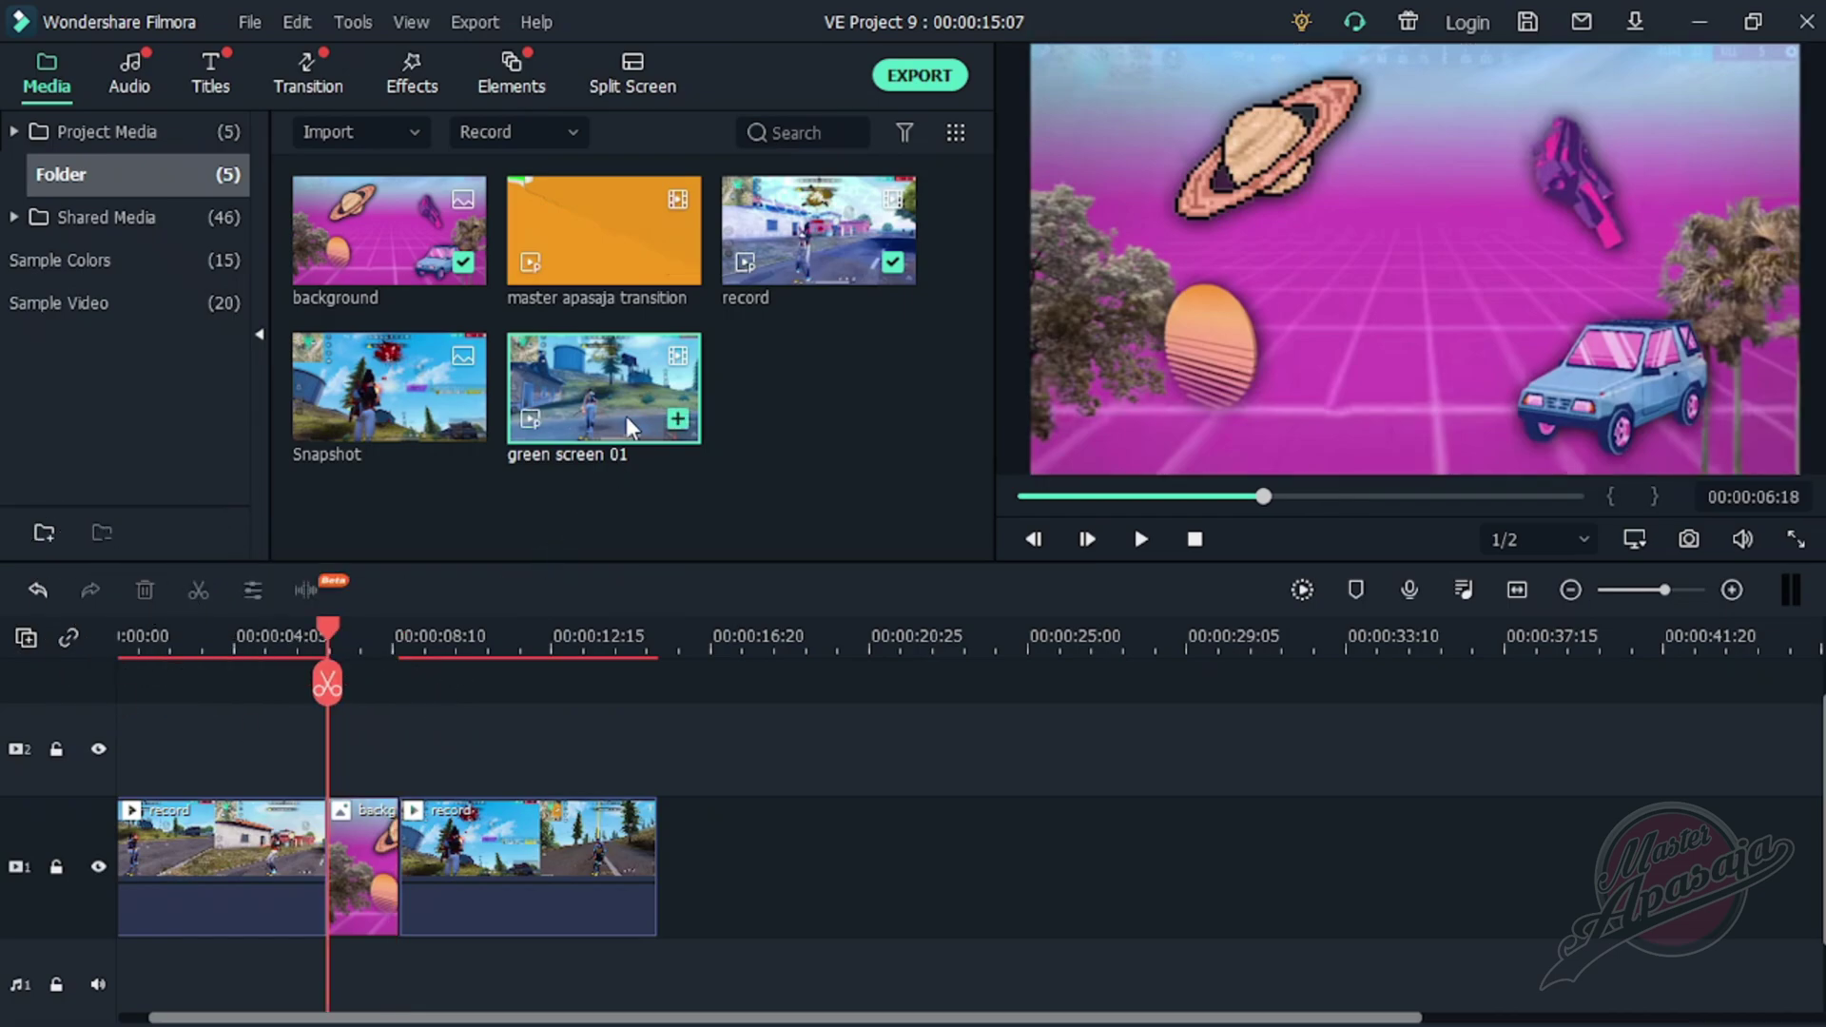
left_click_drag(612, 411, 95, 787)
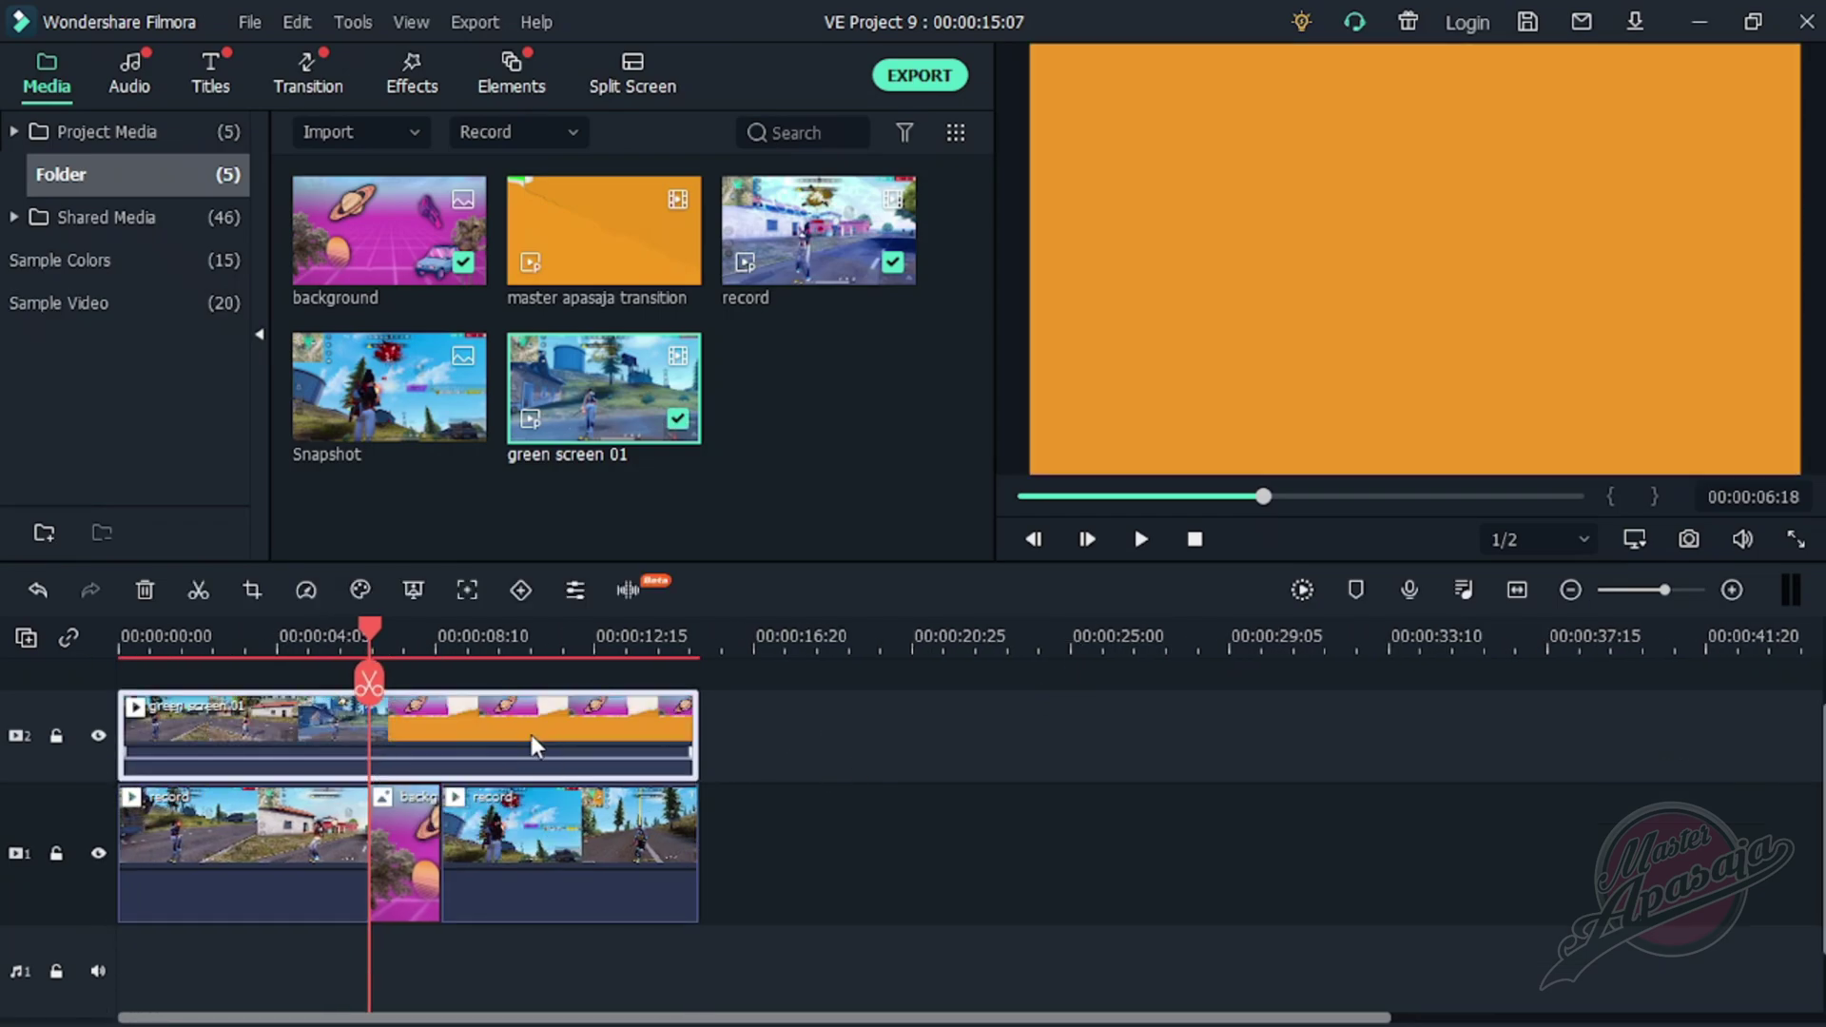
- Split the green screen 01 clip at 00:00:06:18, where the background image starts below it
left_click(402, 428)
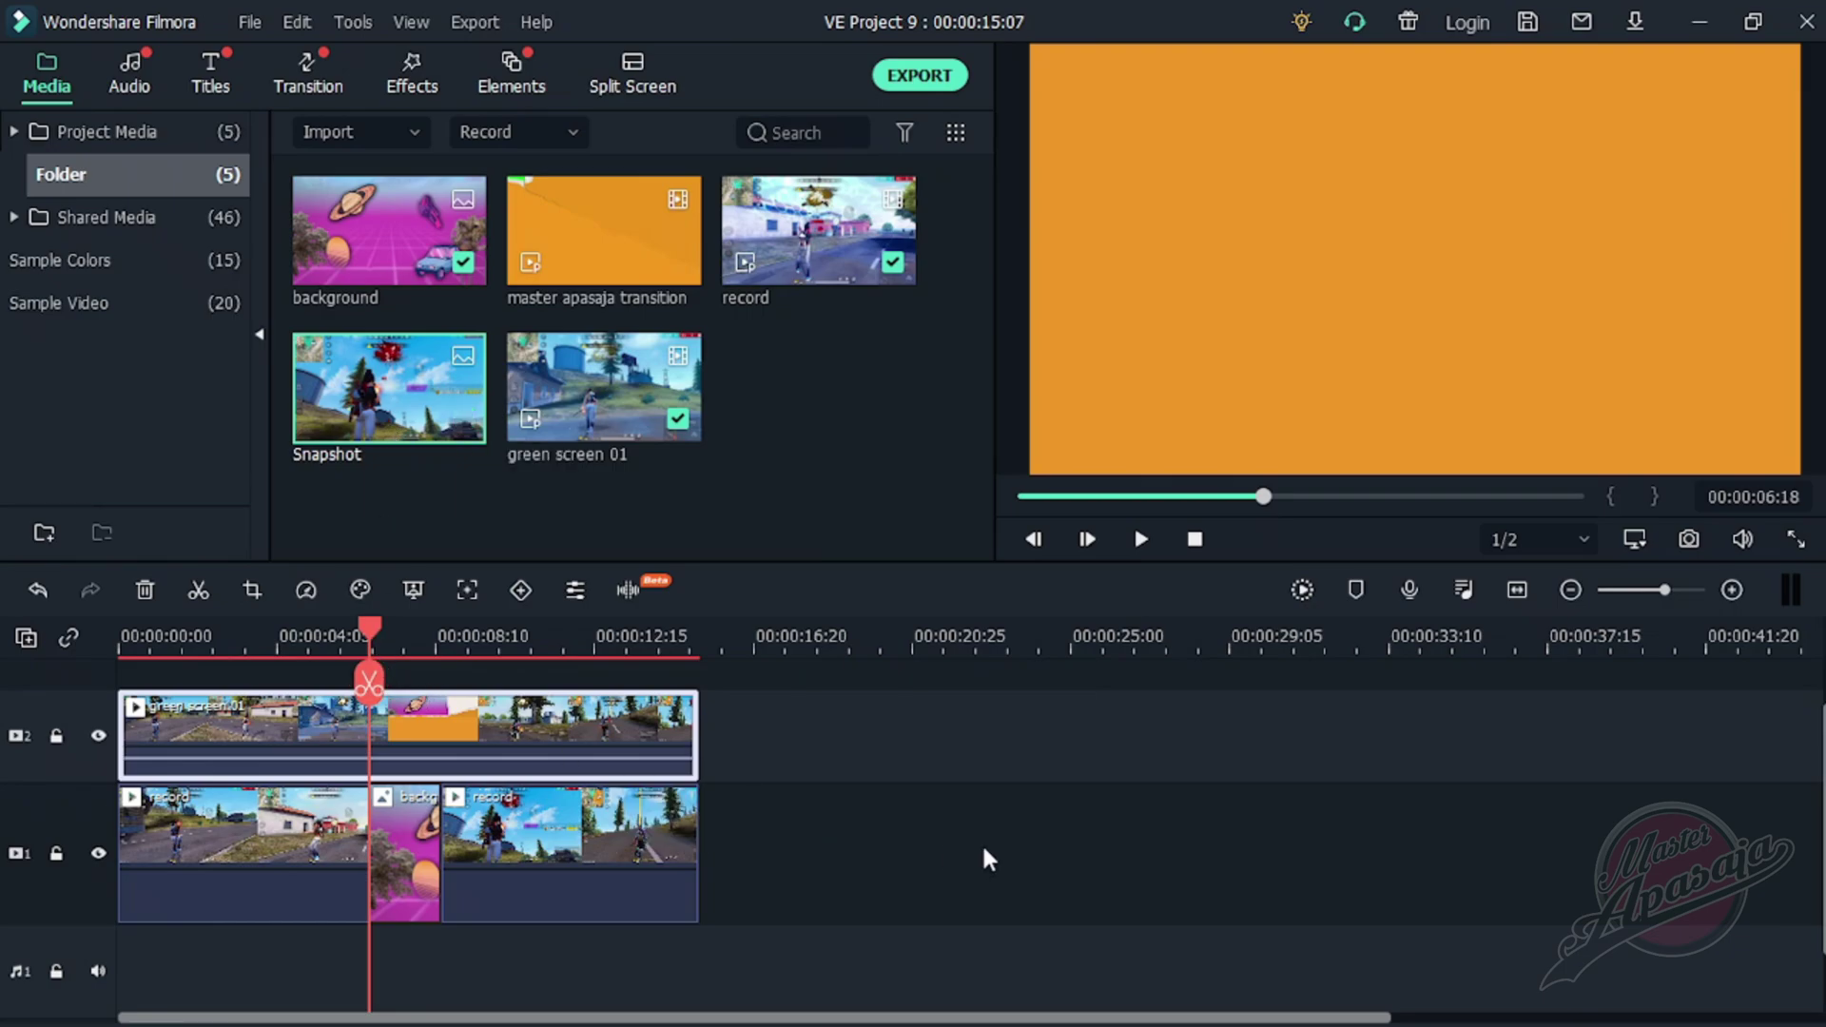
scroll(983, 849, "up", 2)
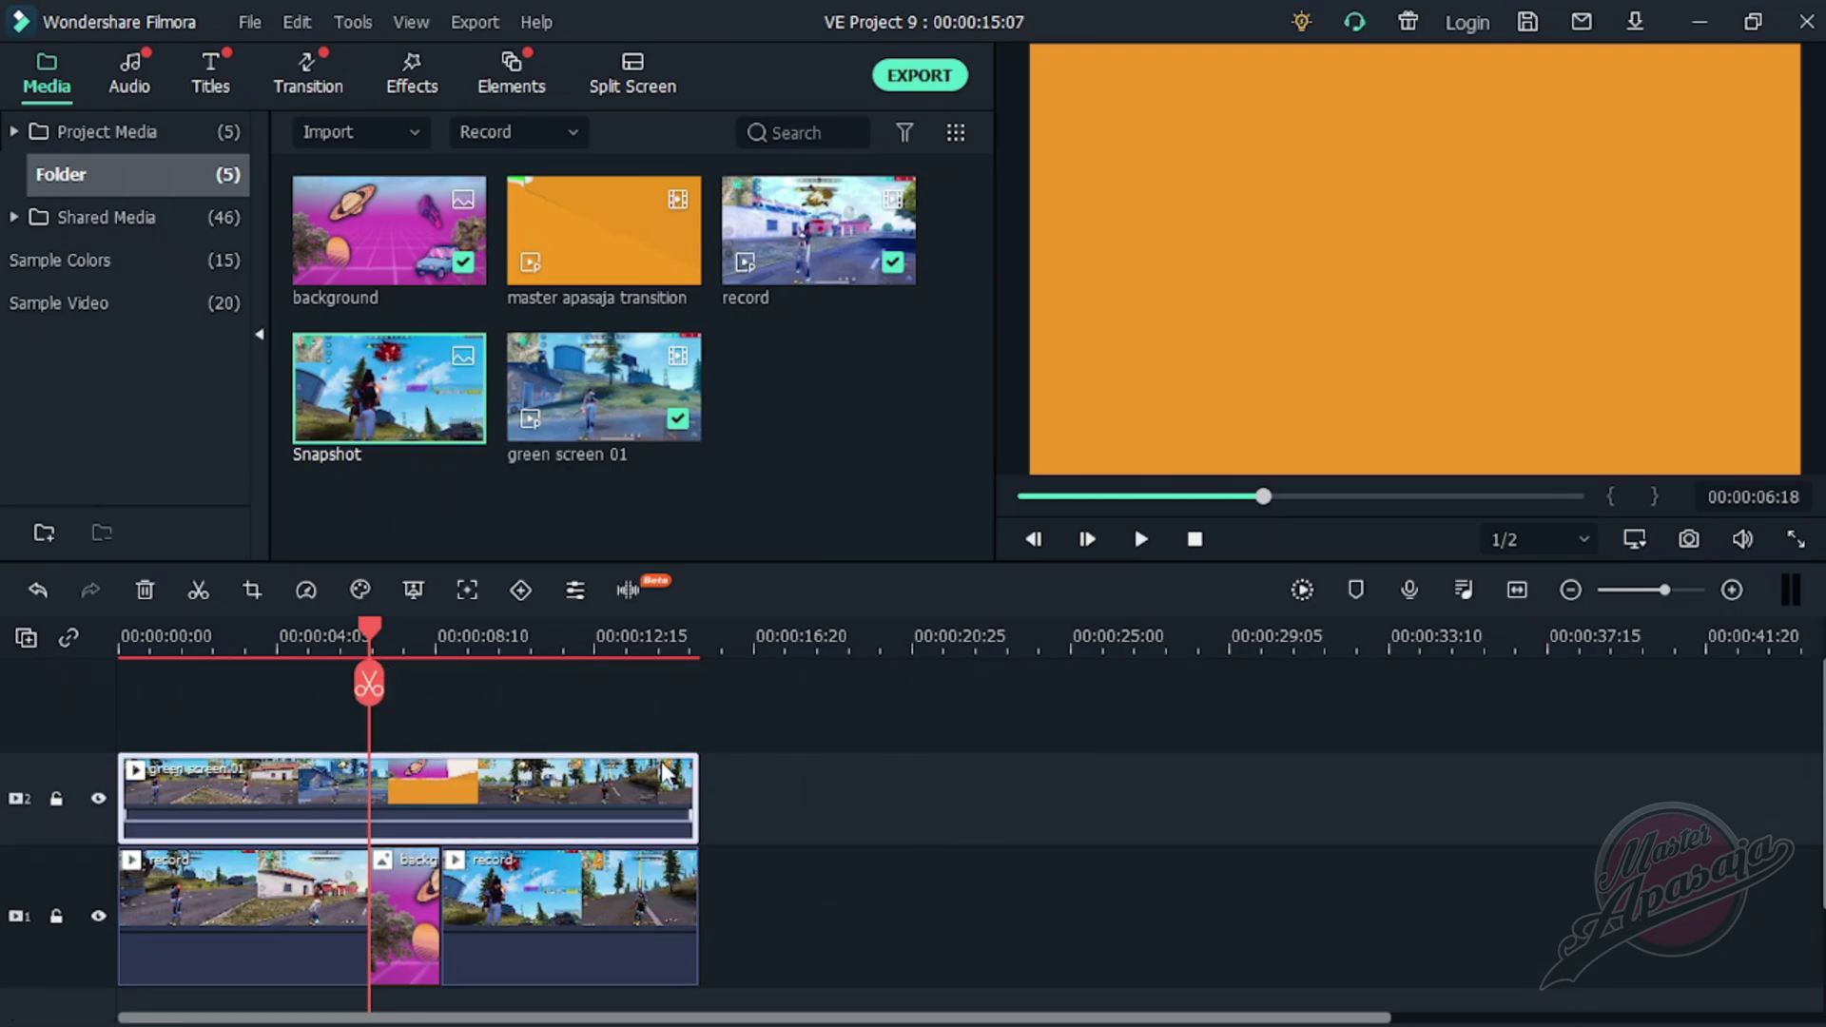
left_click(369, 690)
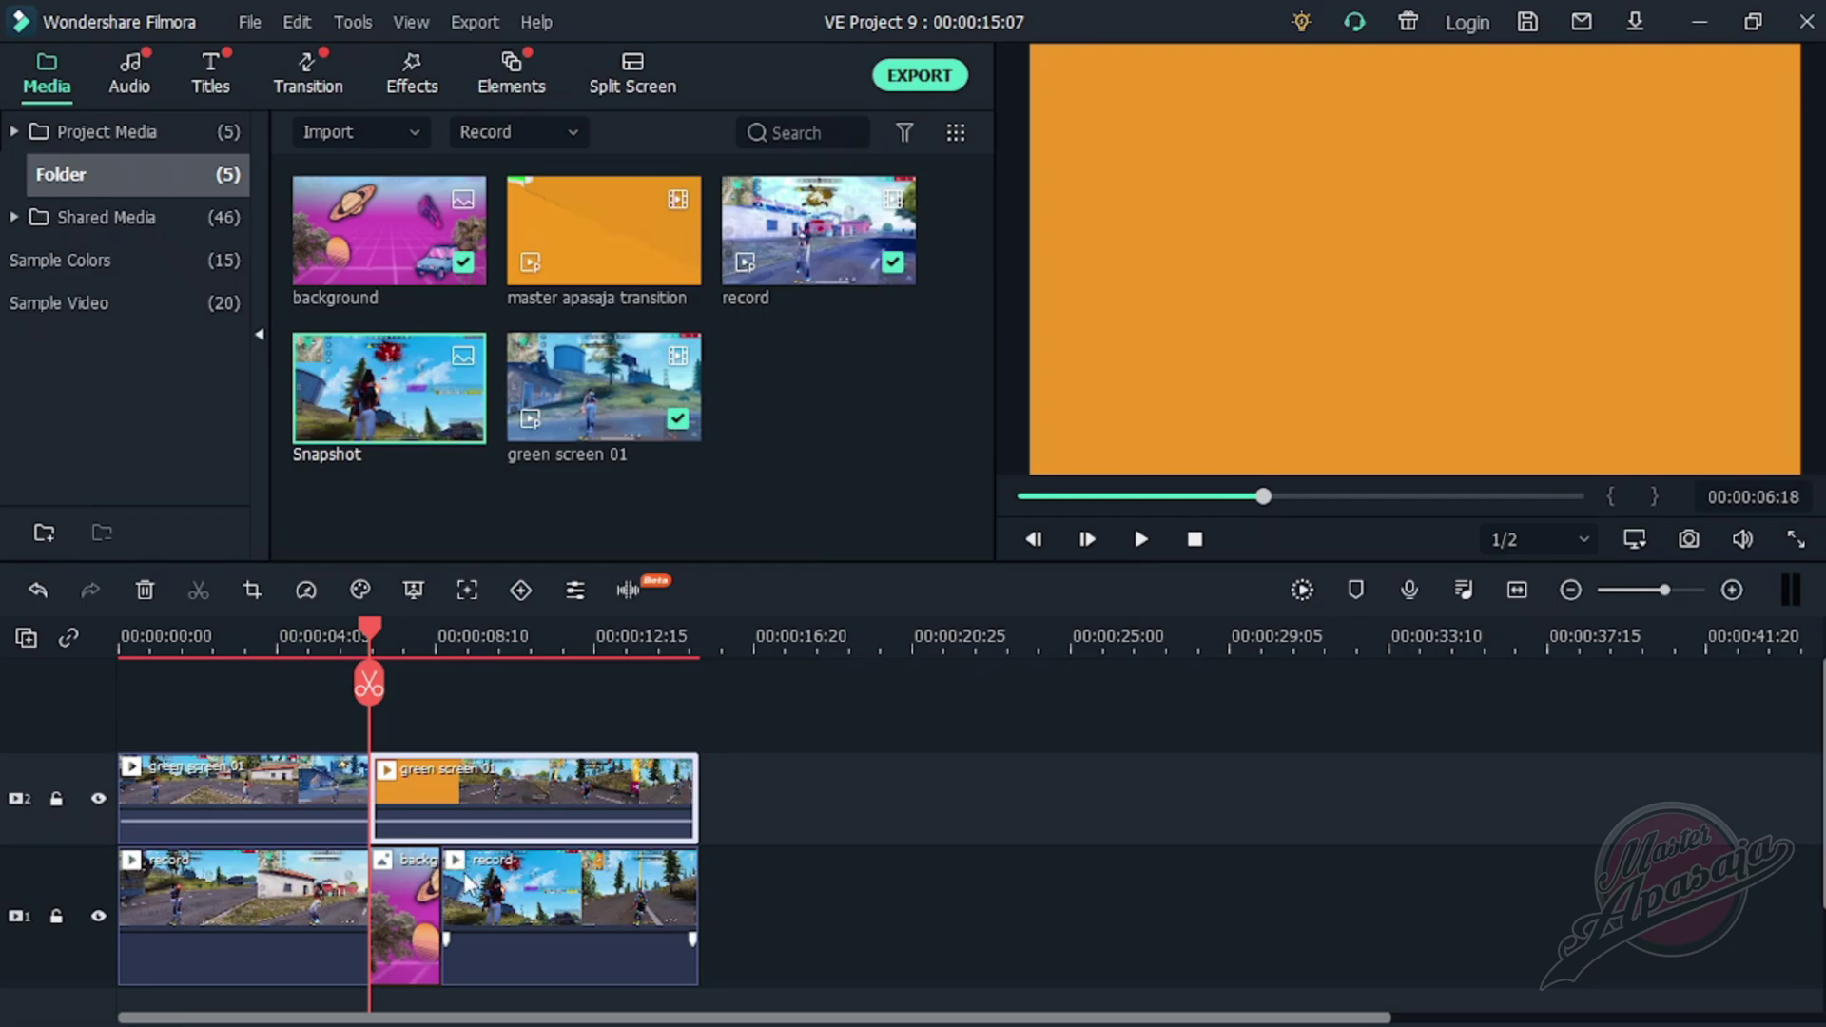
- Split the green screen 01 clip at 00:00:08:15, where the background image below it ends
left_click(441, 639)
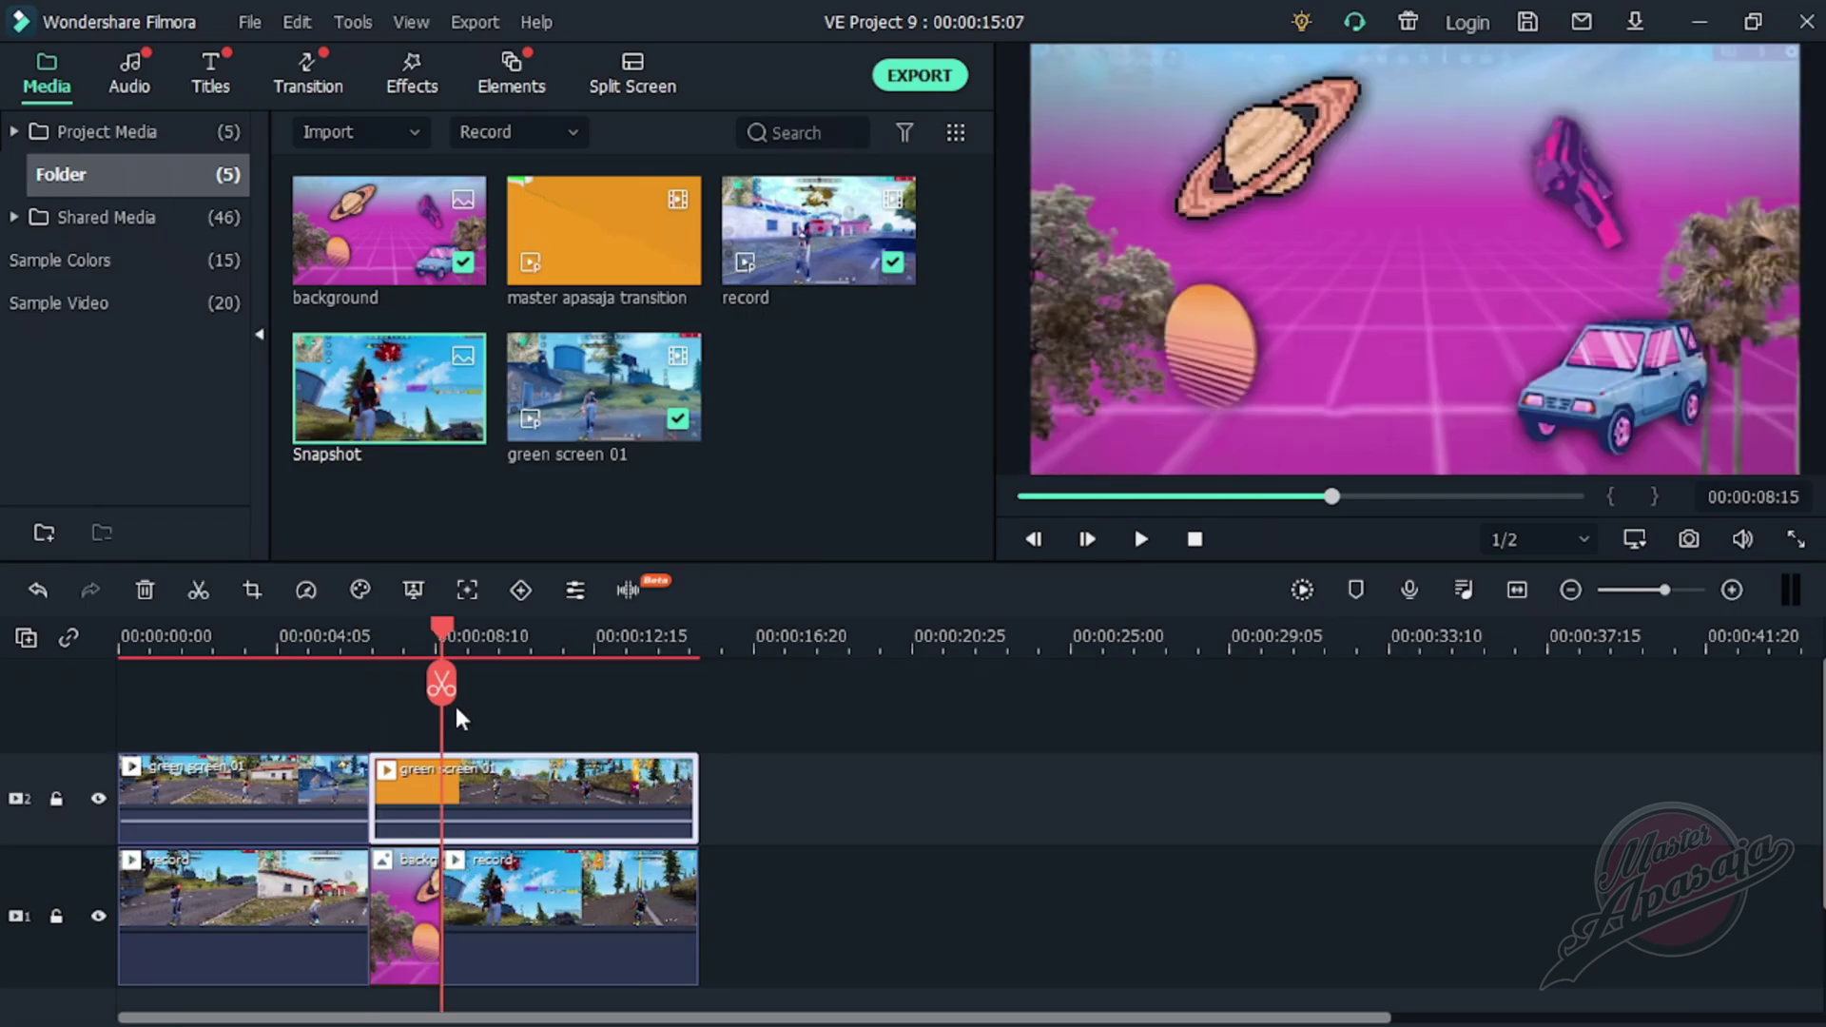
left_click(441, 685)
left_click(409, 802)
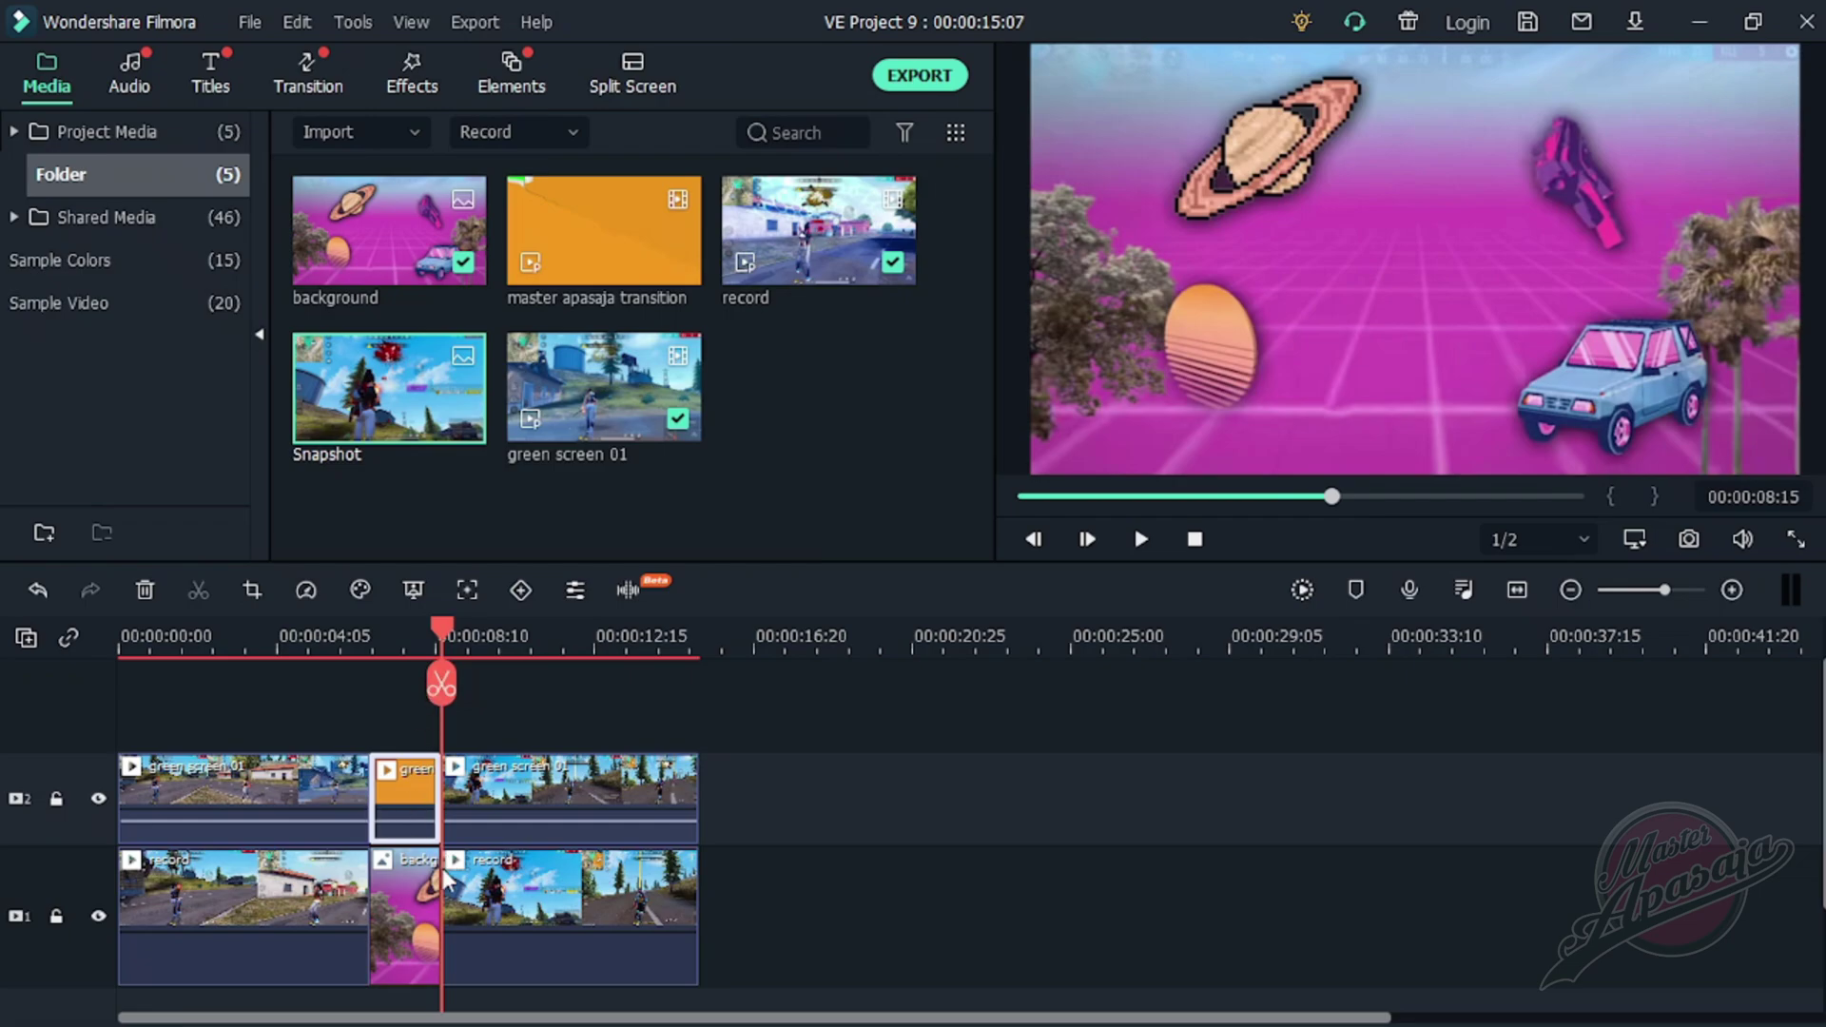
- Replace the background image on the lower track with the Snapshot image, filling the same gap between the record clips
left_click(425, 922)
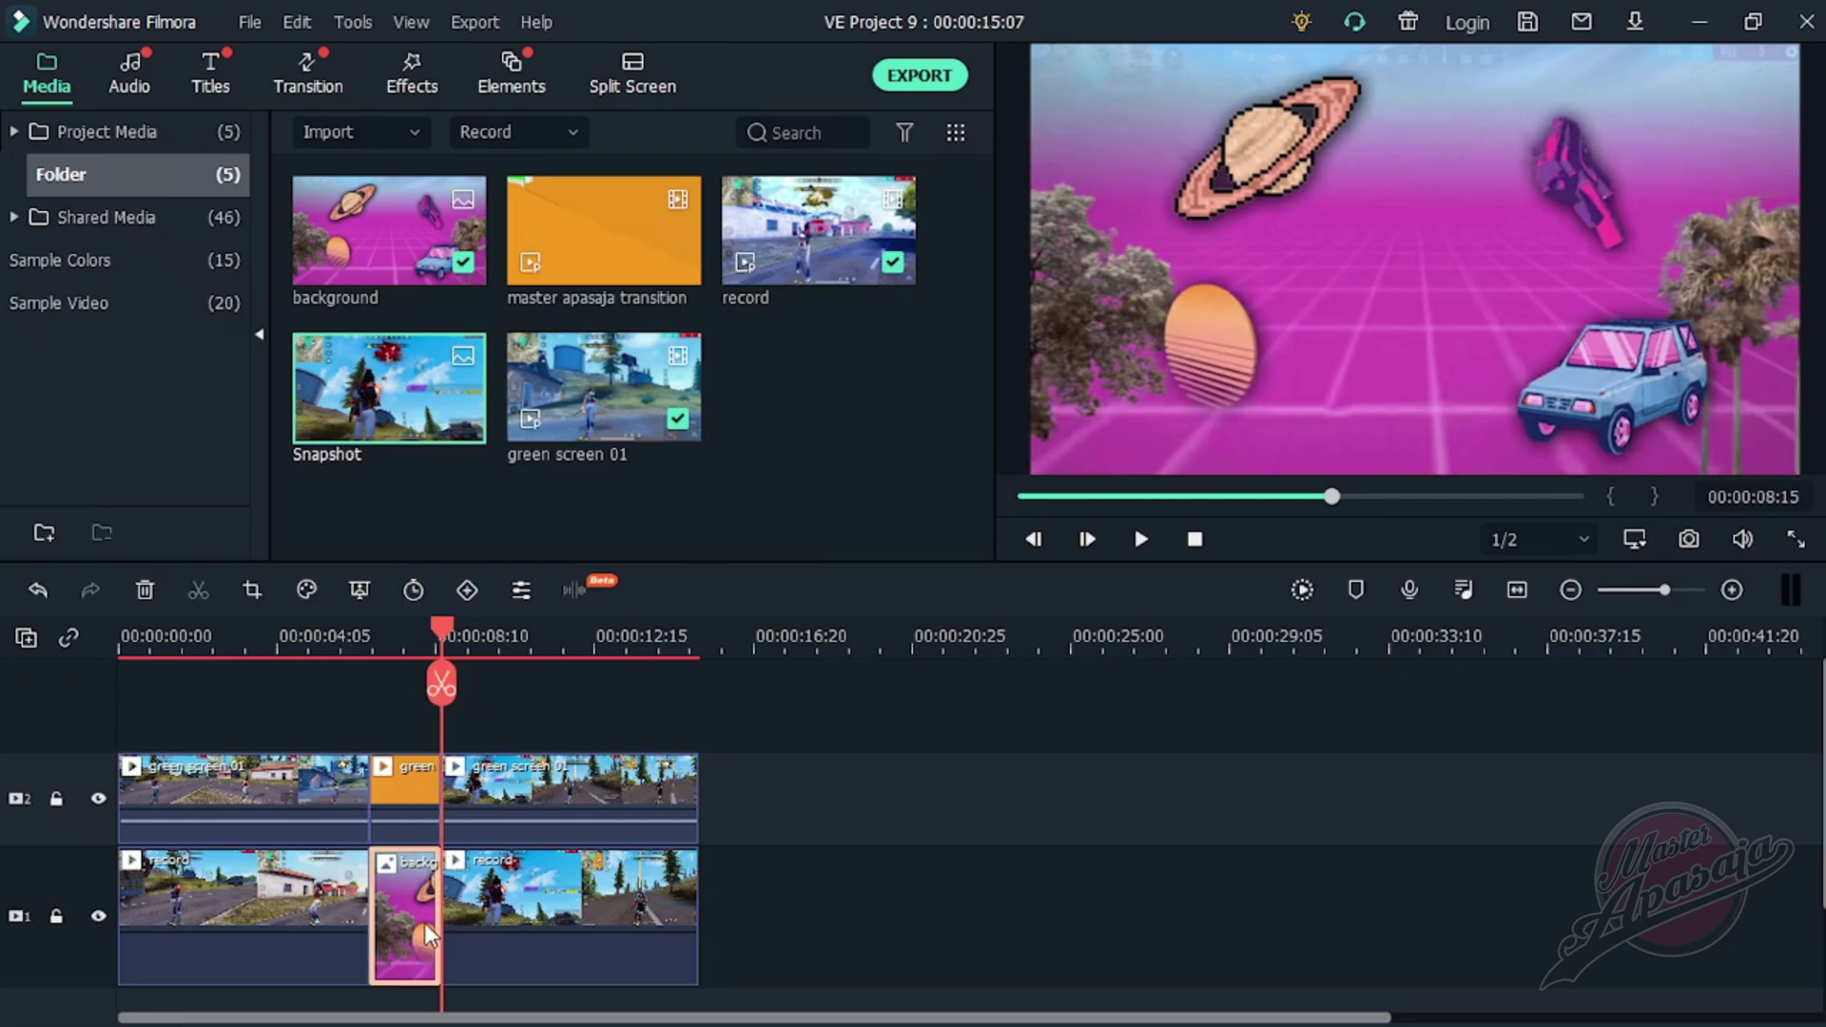
left_click(145, 590)
left_click_drag(426, 715, 439, 911)
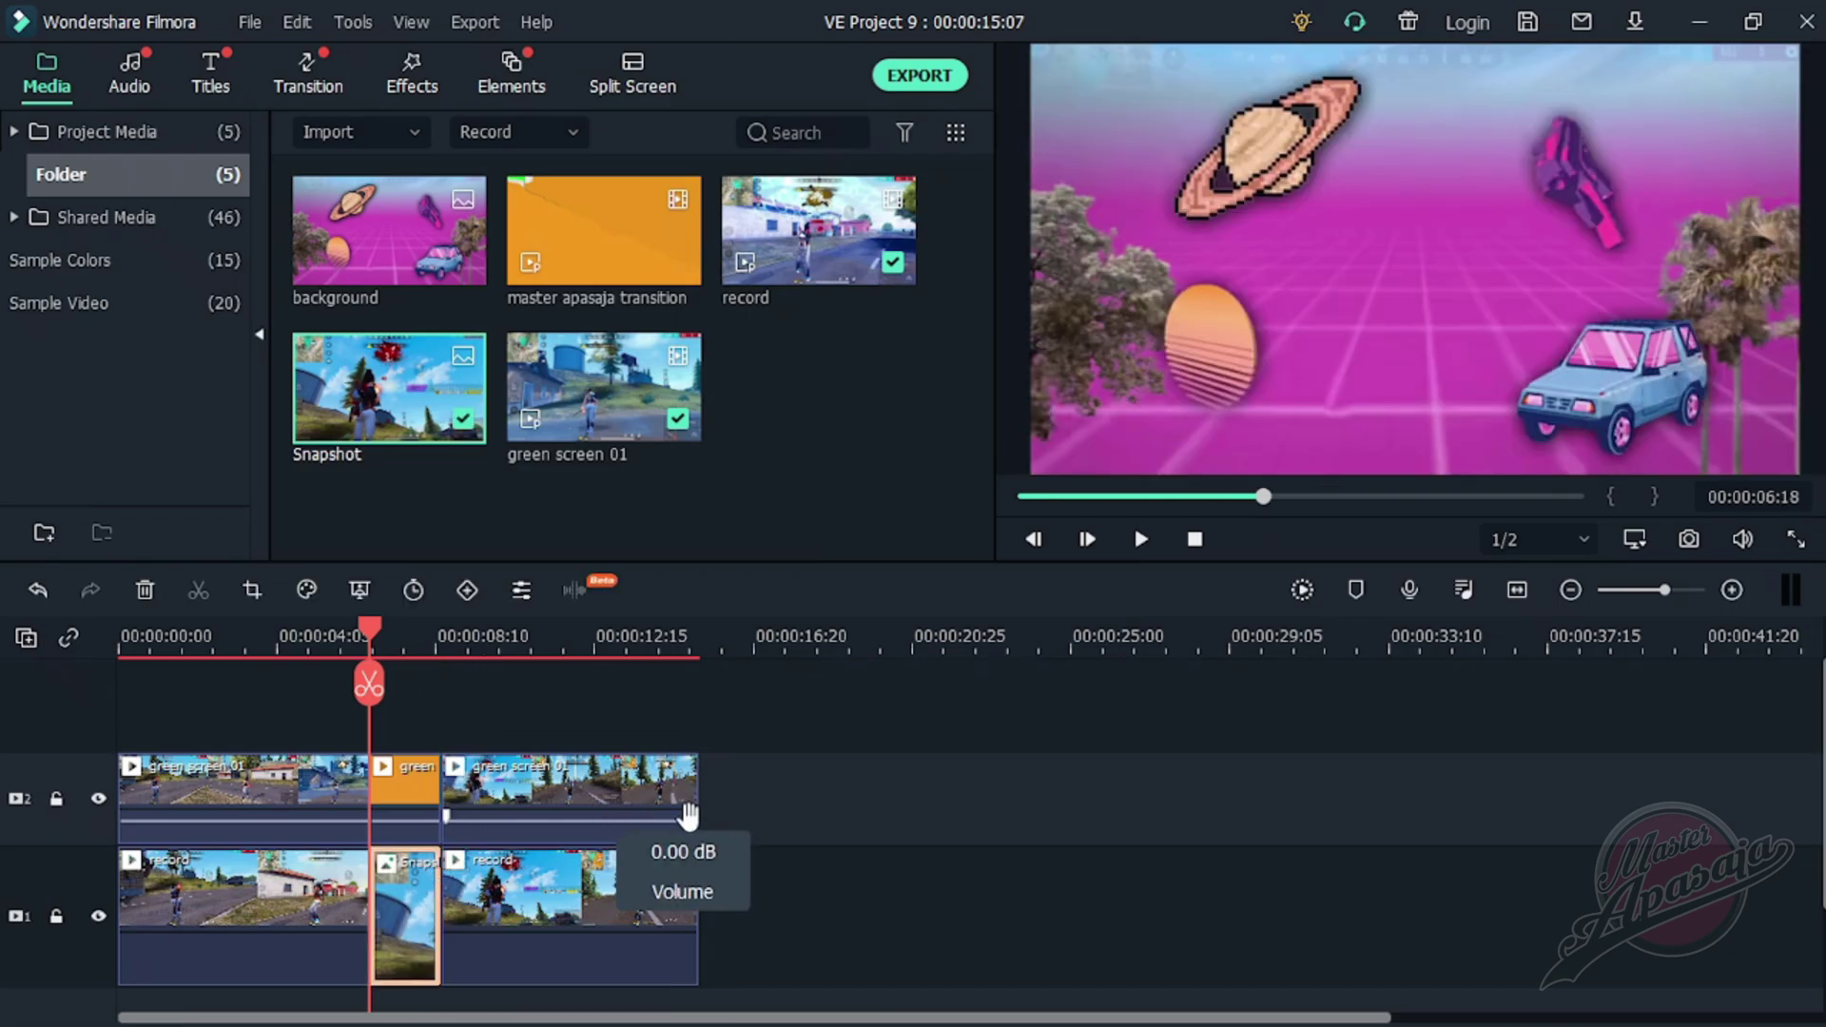
- Apply a green screen chroma key to the middle green screen 01 piece, sampling its orange area as the key colour
key("space")
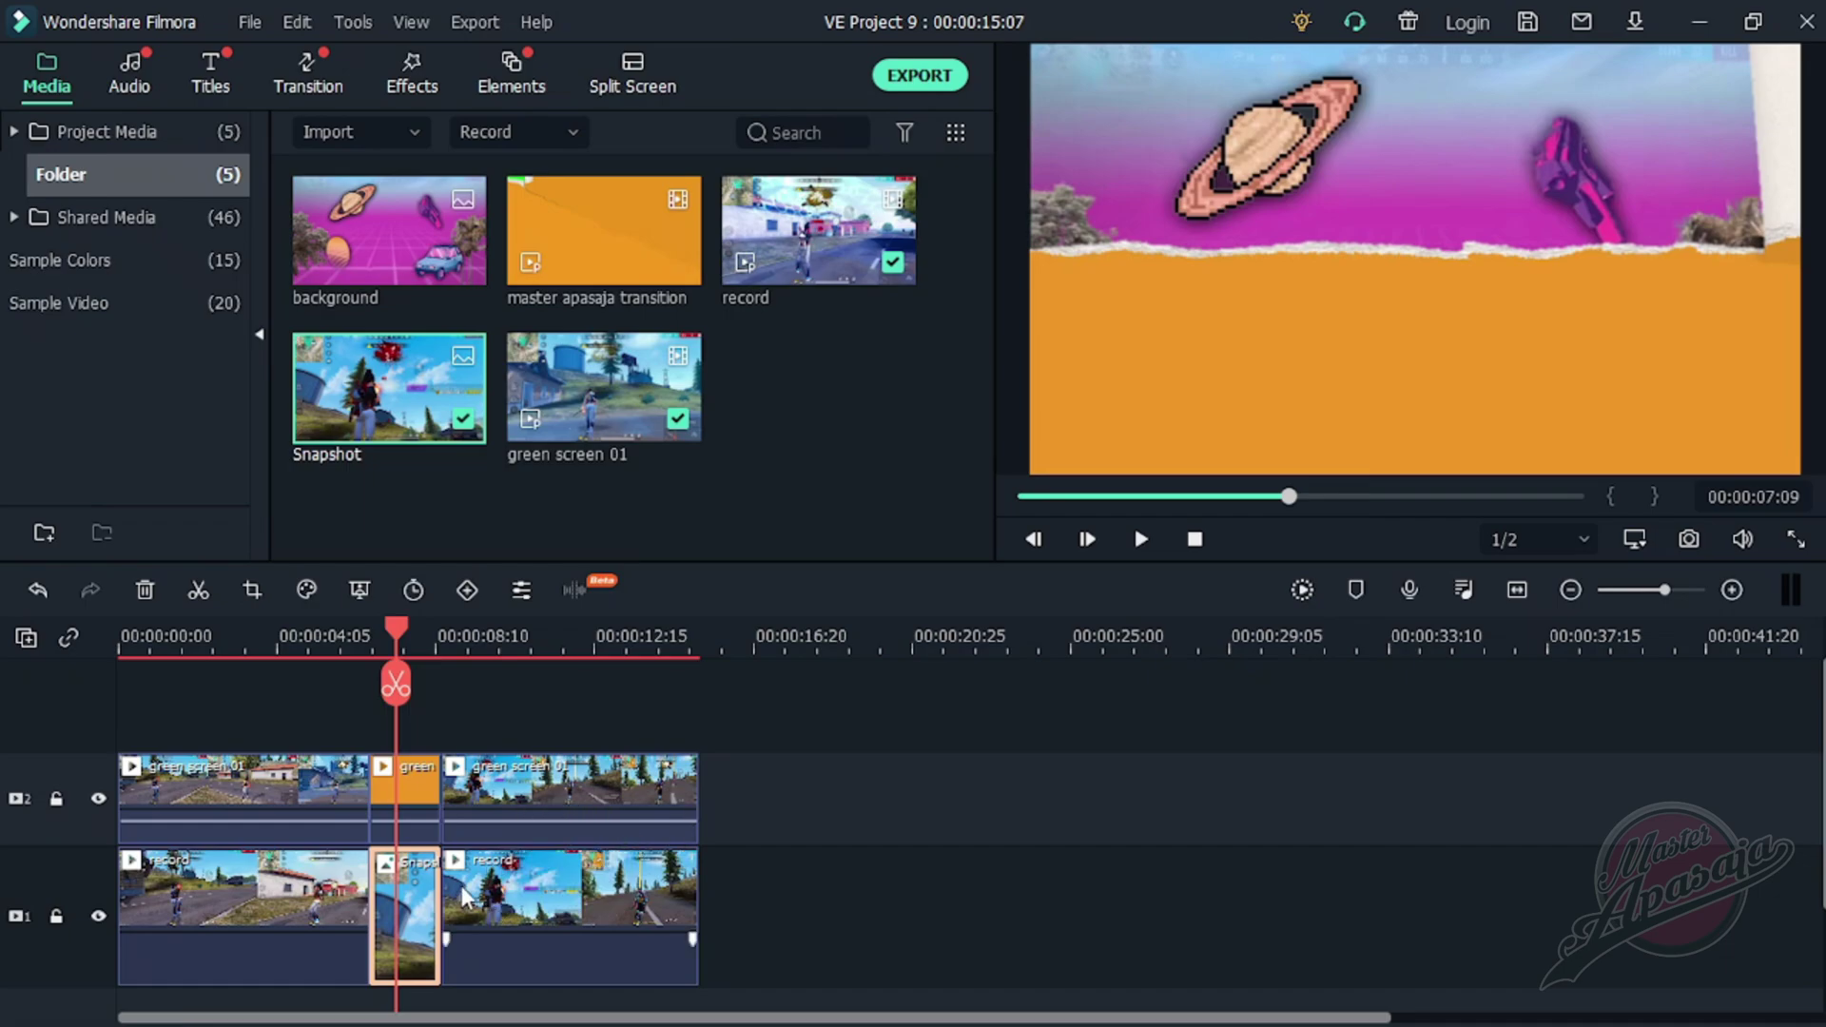
left_click(409, 916)
left_click(414, 778)
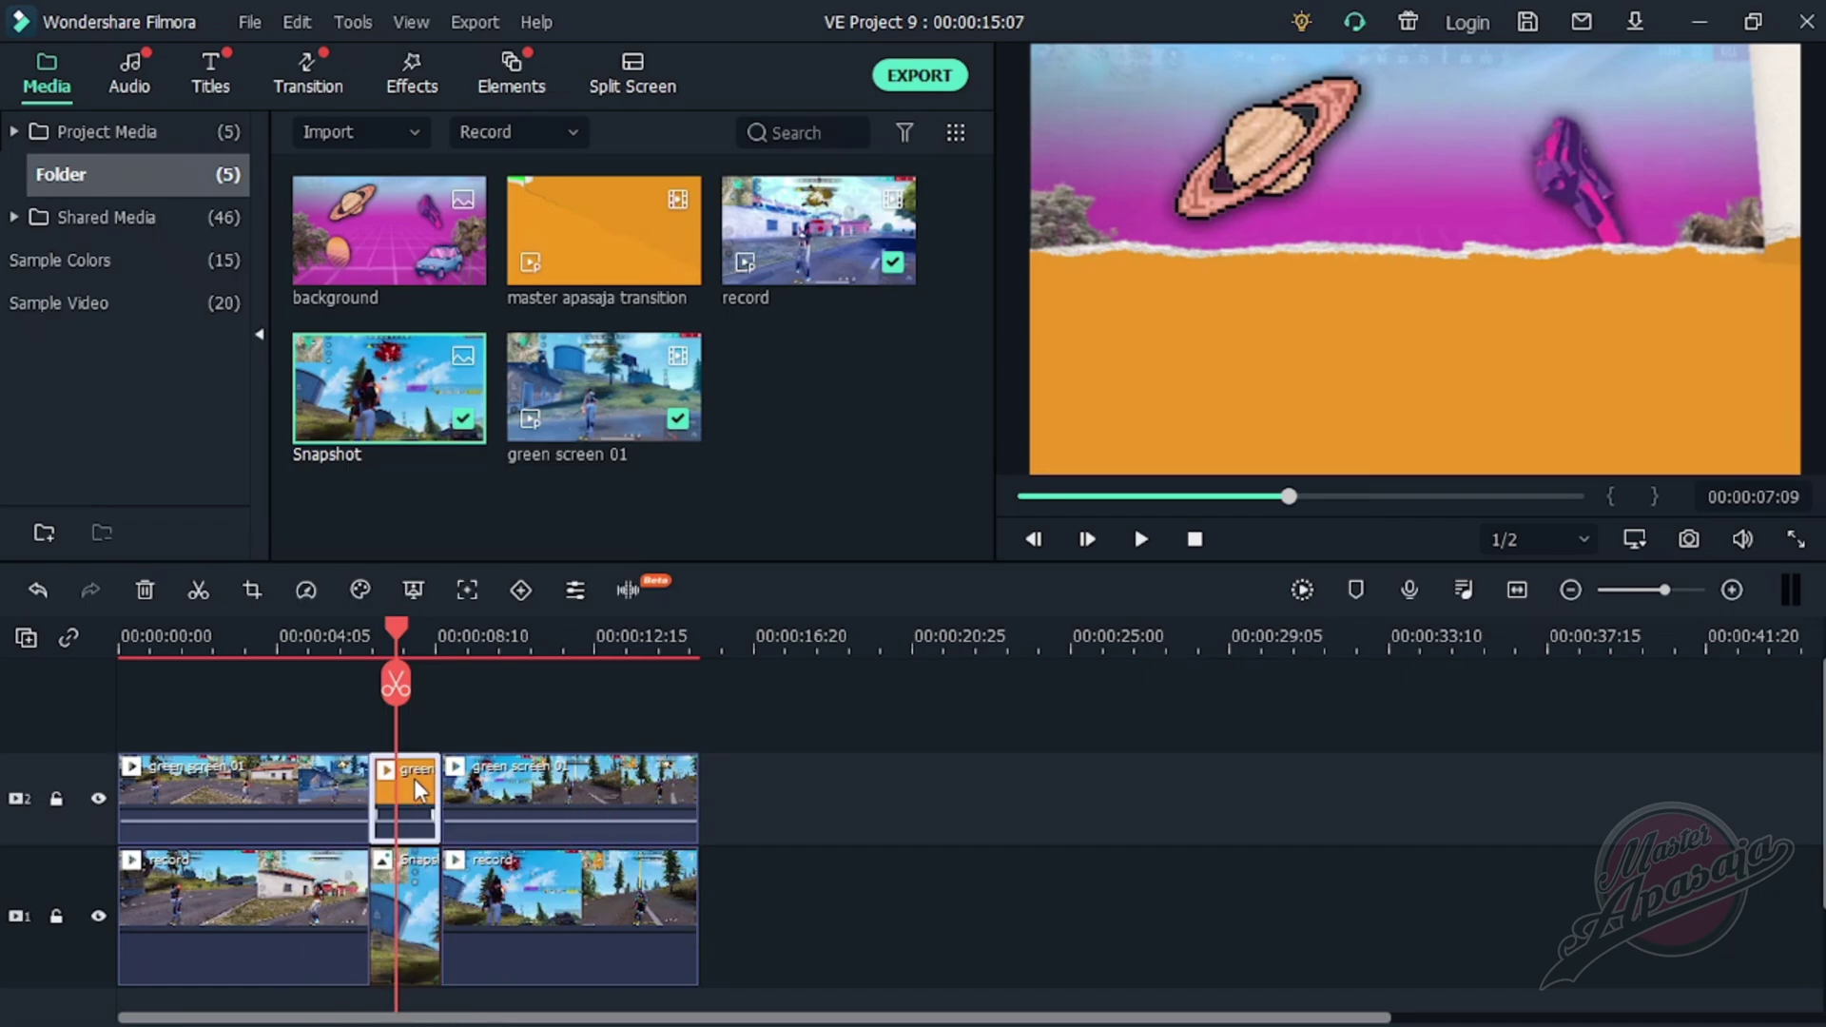
right_click(416, 780)
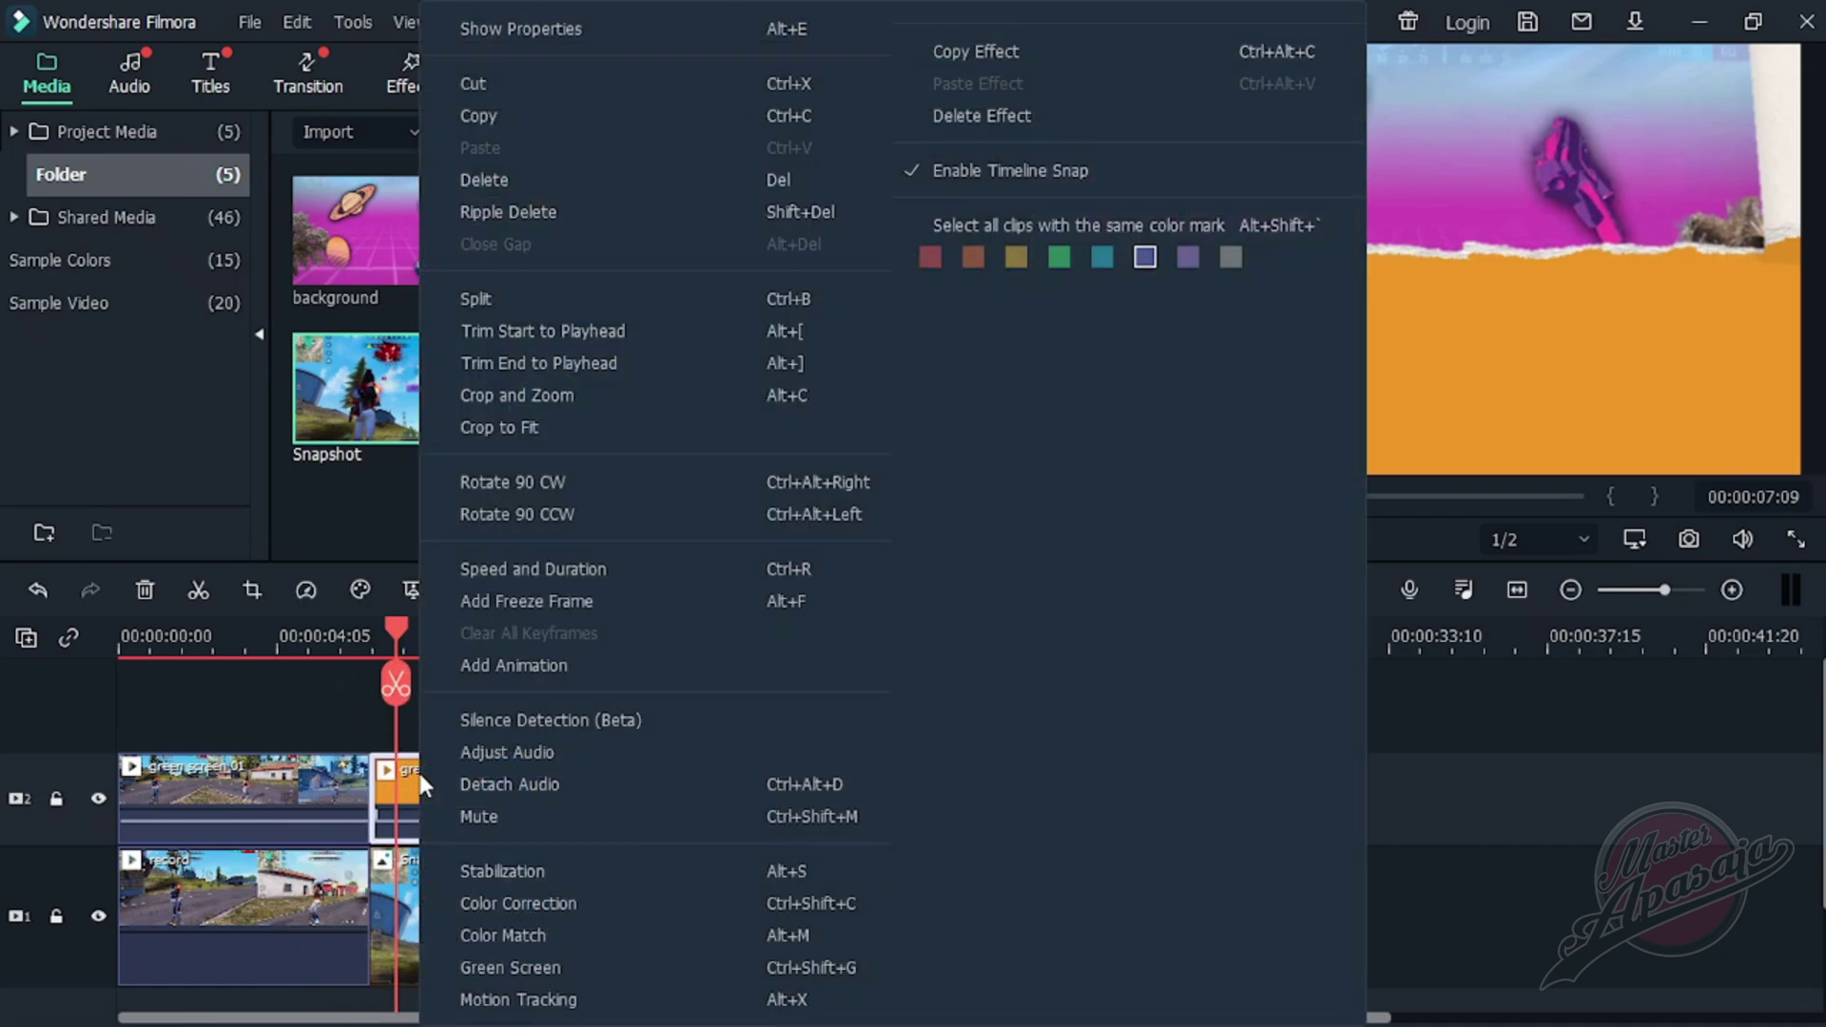
left_click(602, 965)
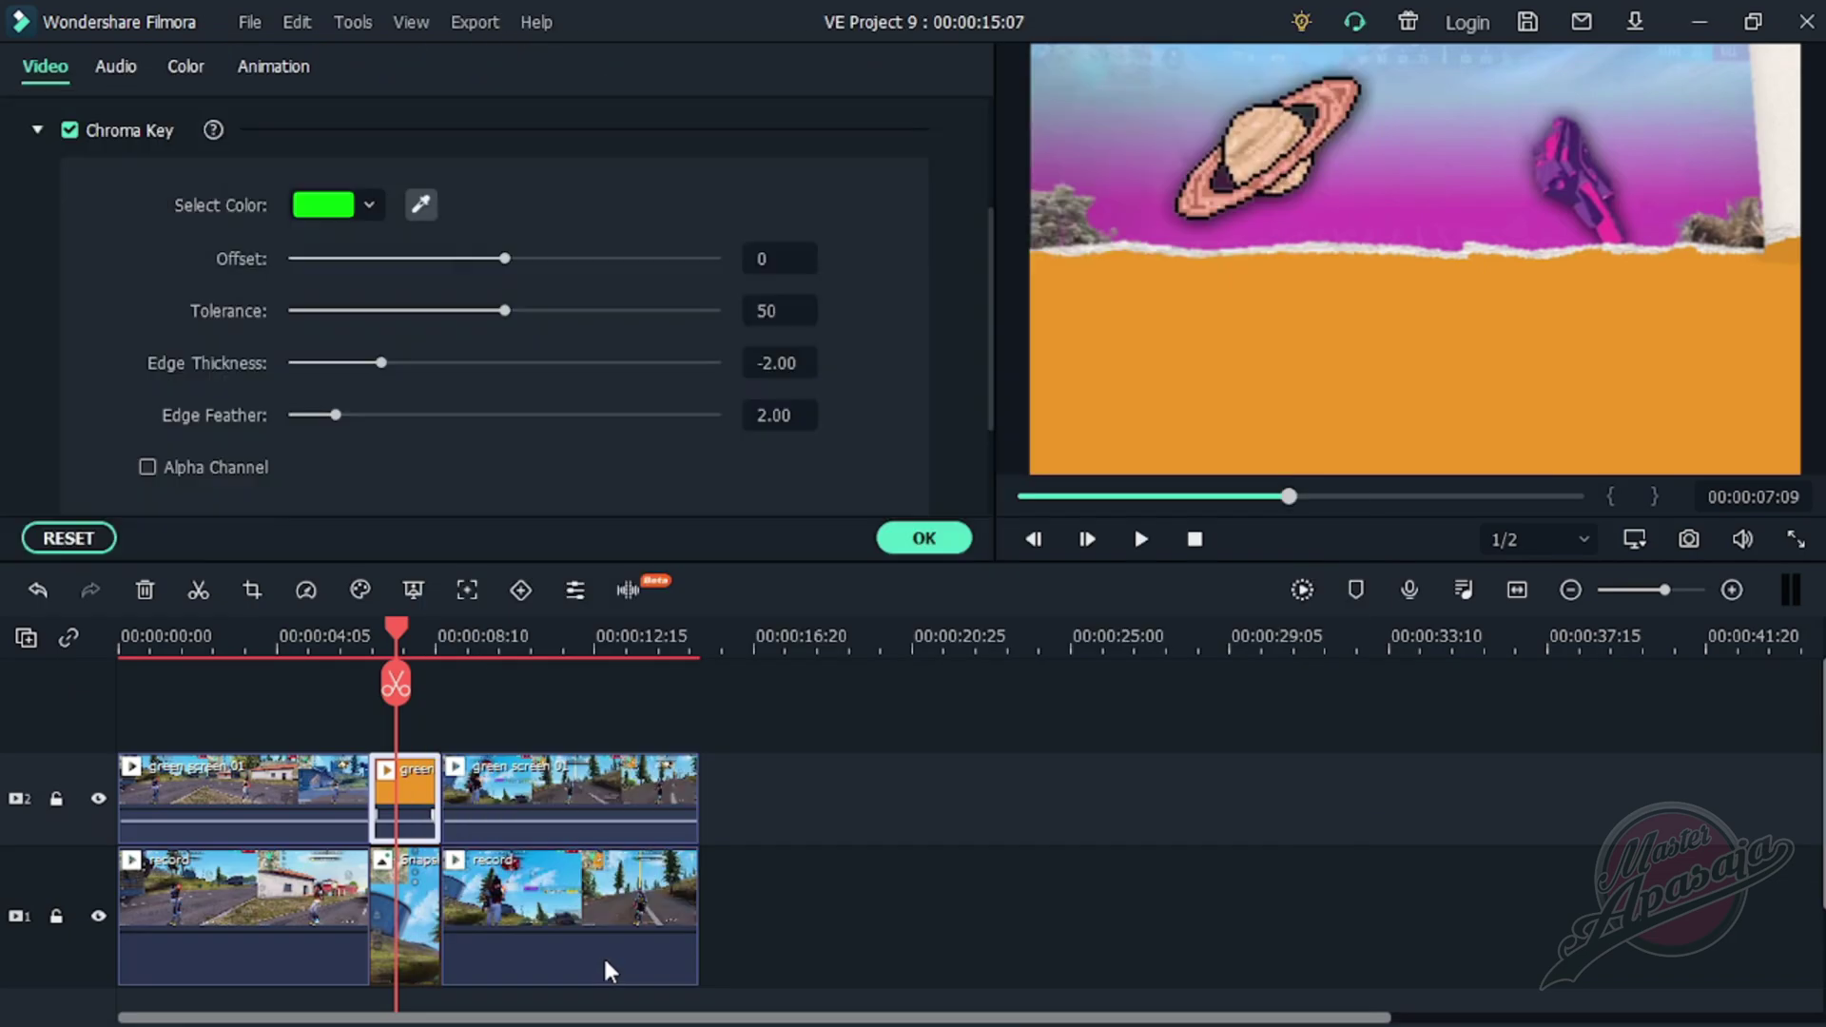
left_click(423, 204)
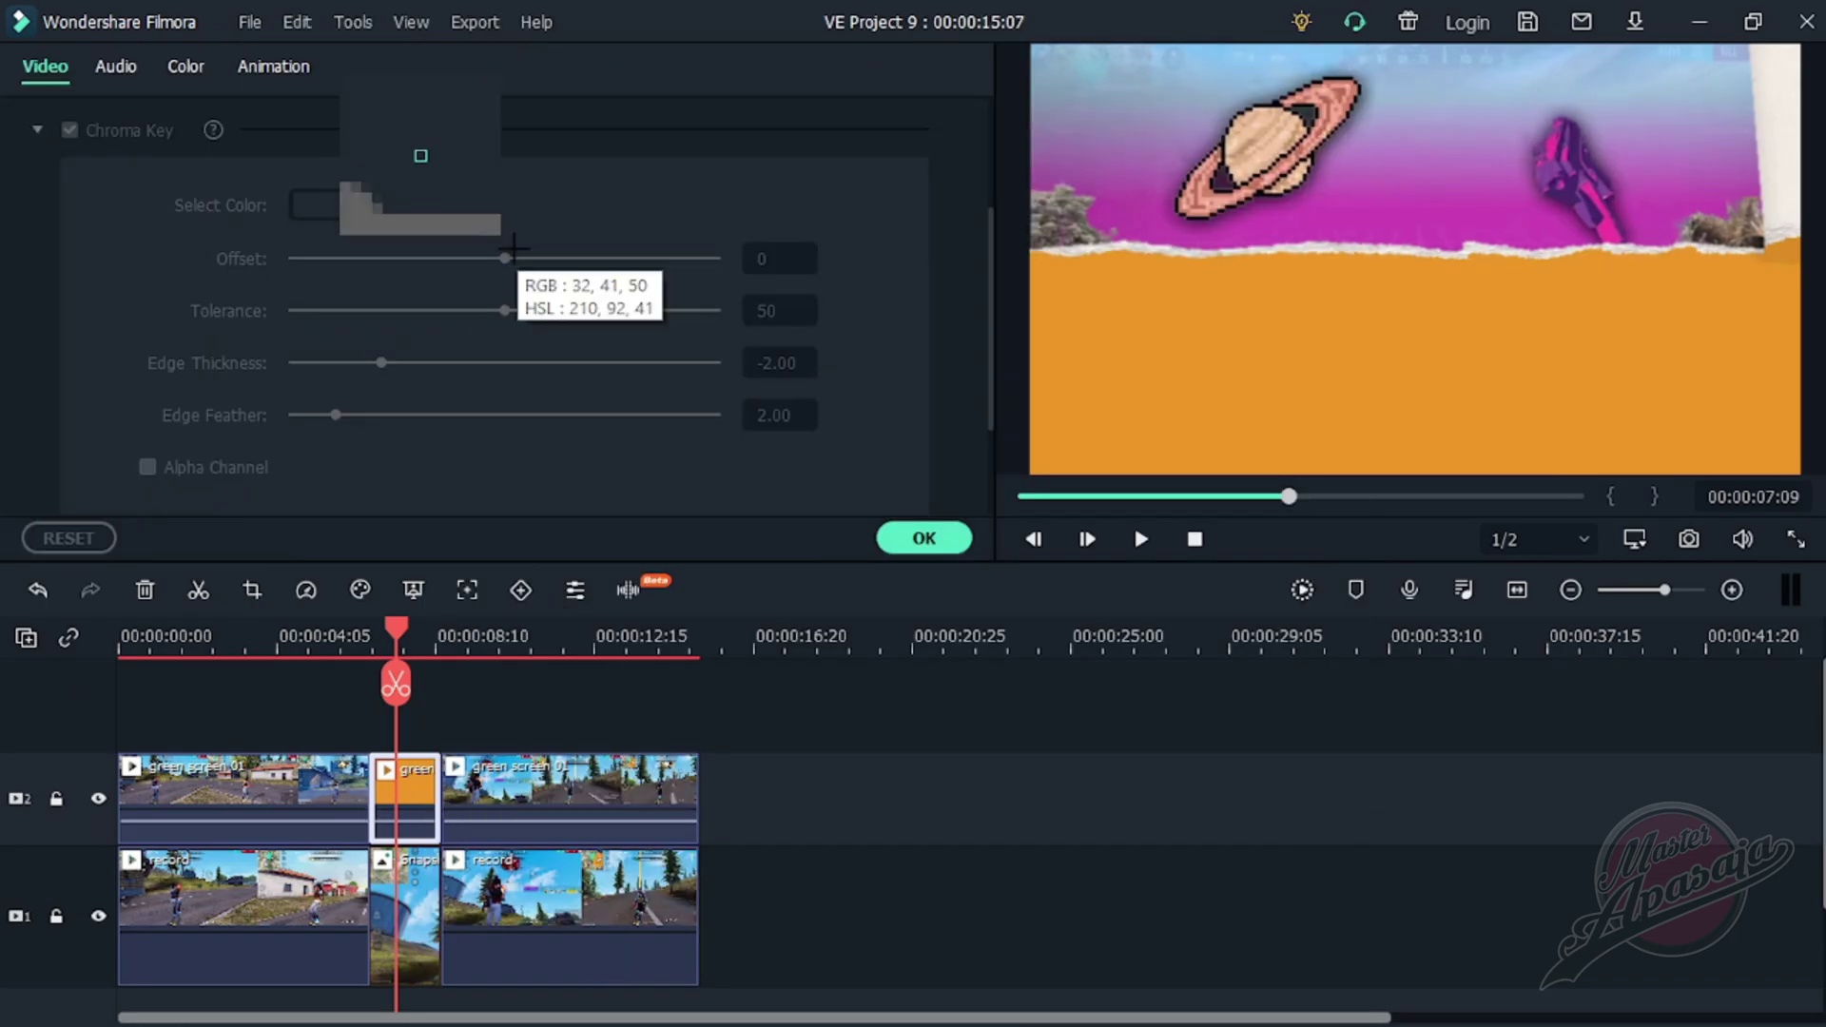
left_click(1320, 304)
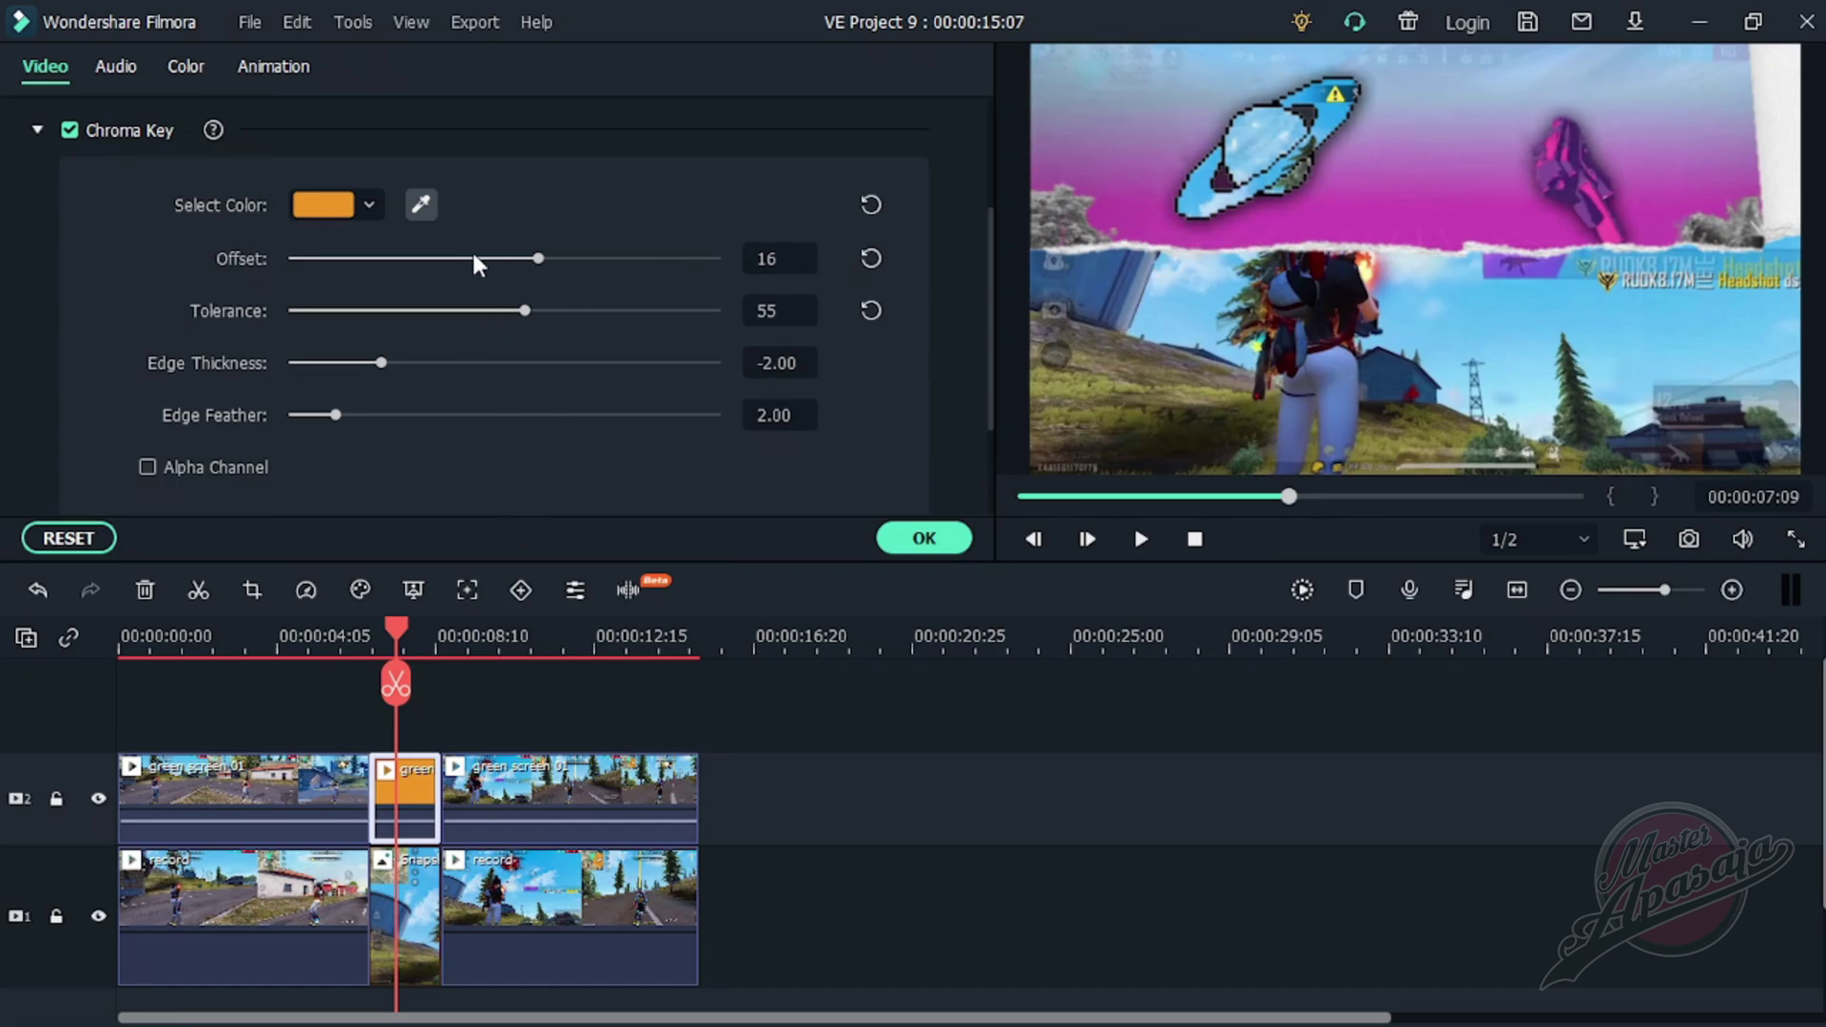
- Set the chroma key to offset 8 and tolerance 55, apply it, and play back the transition from just before the keyed piece
mouse_move(544, 257)
left_mouse_down()
mouse_move(561, 260)
mouse_move(521, 257)
left_mouse_up()
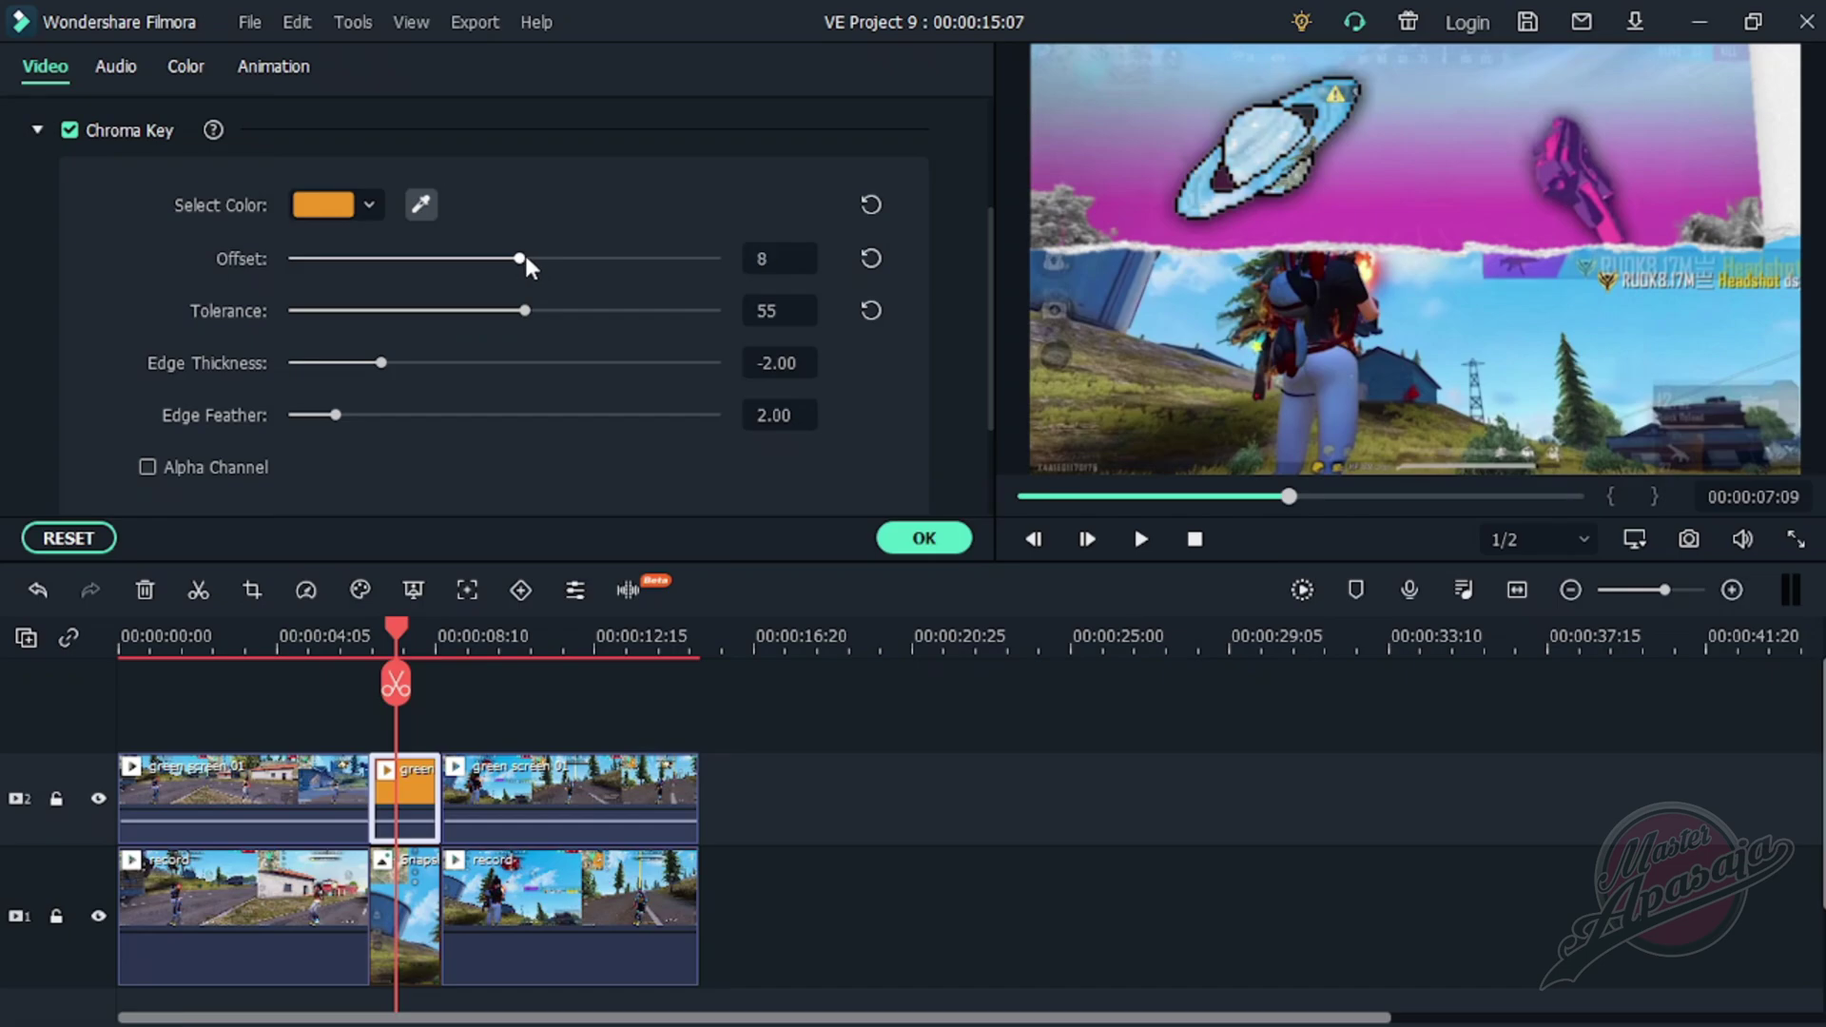
left_click(921, 538)
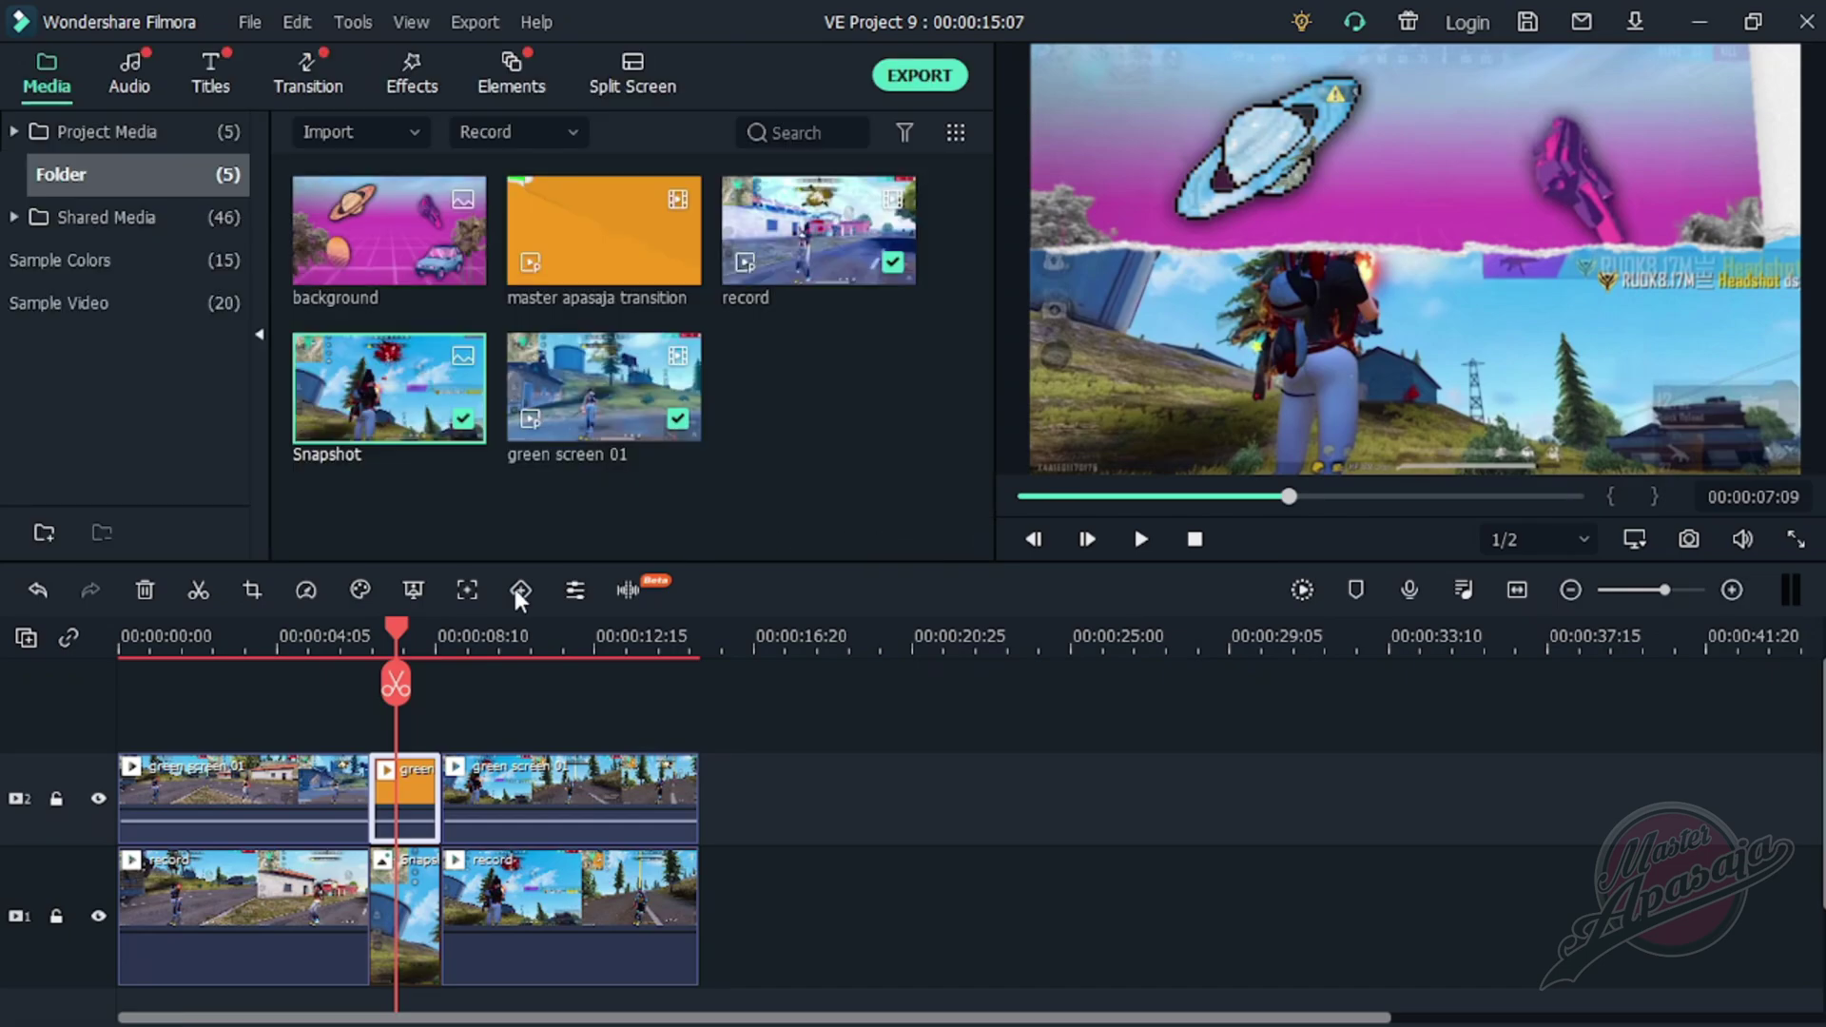
left_click(349, 635)
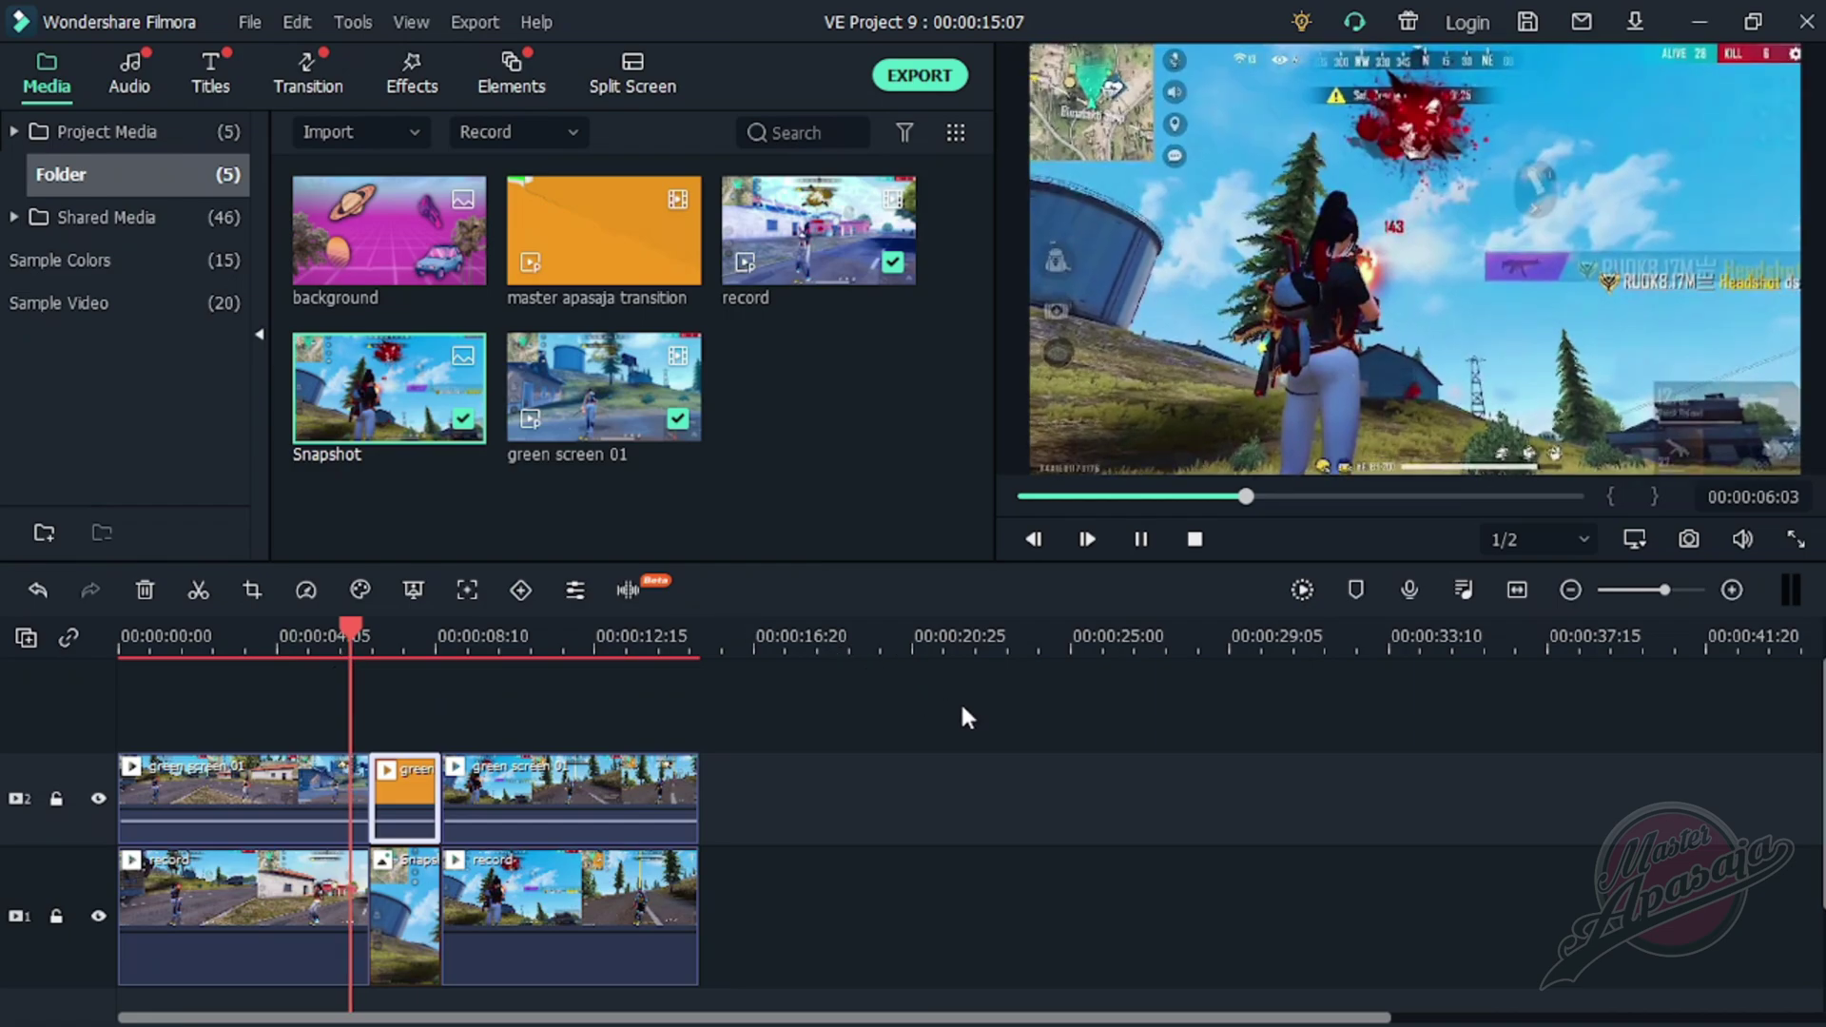
key("space")
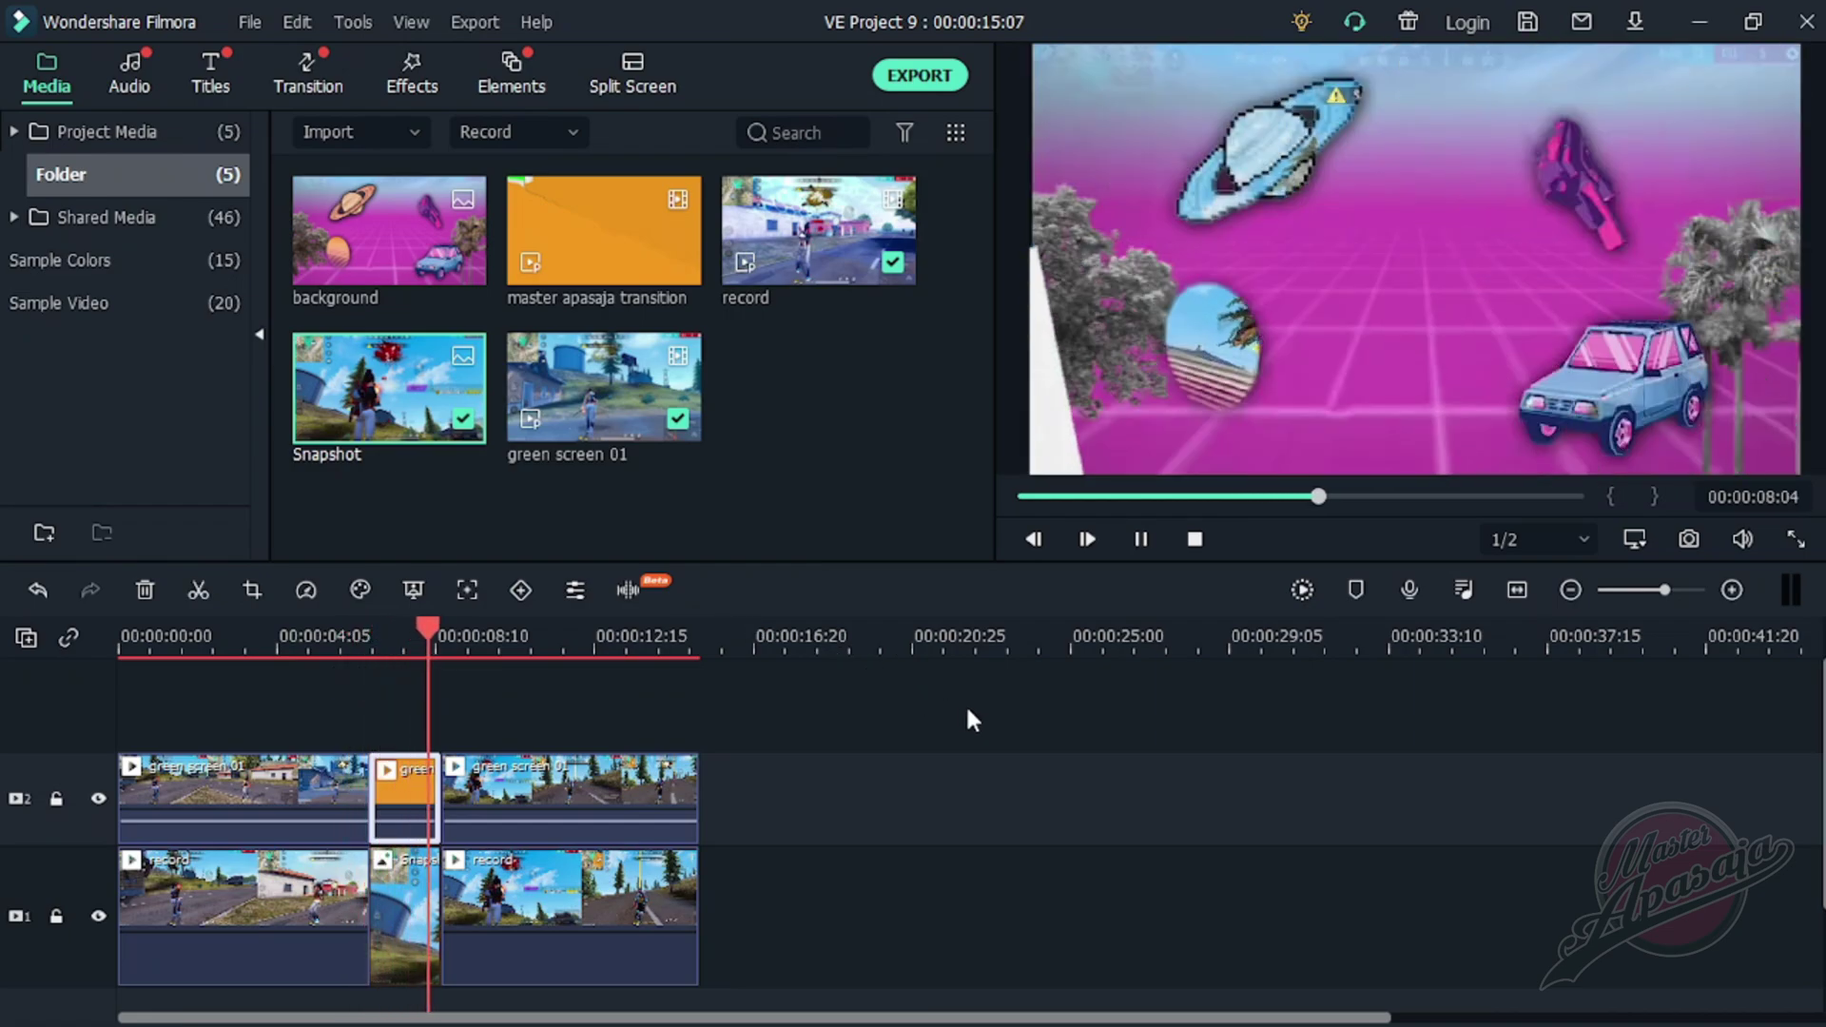
key("space")
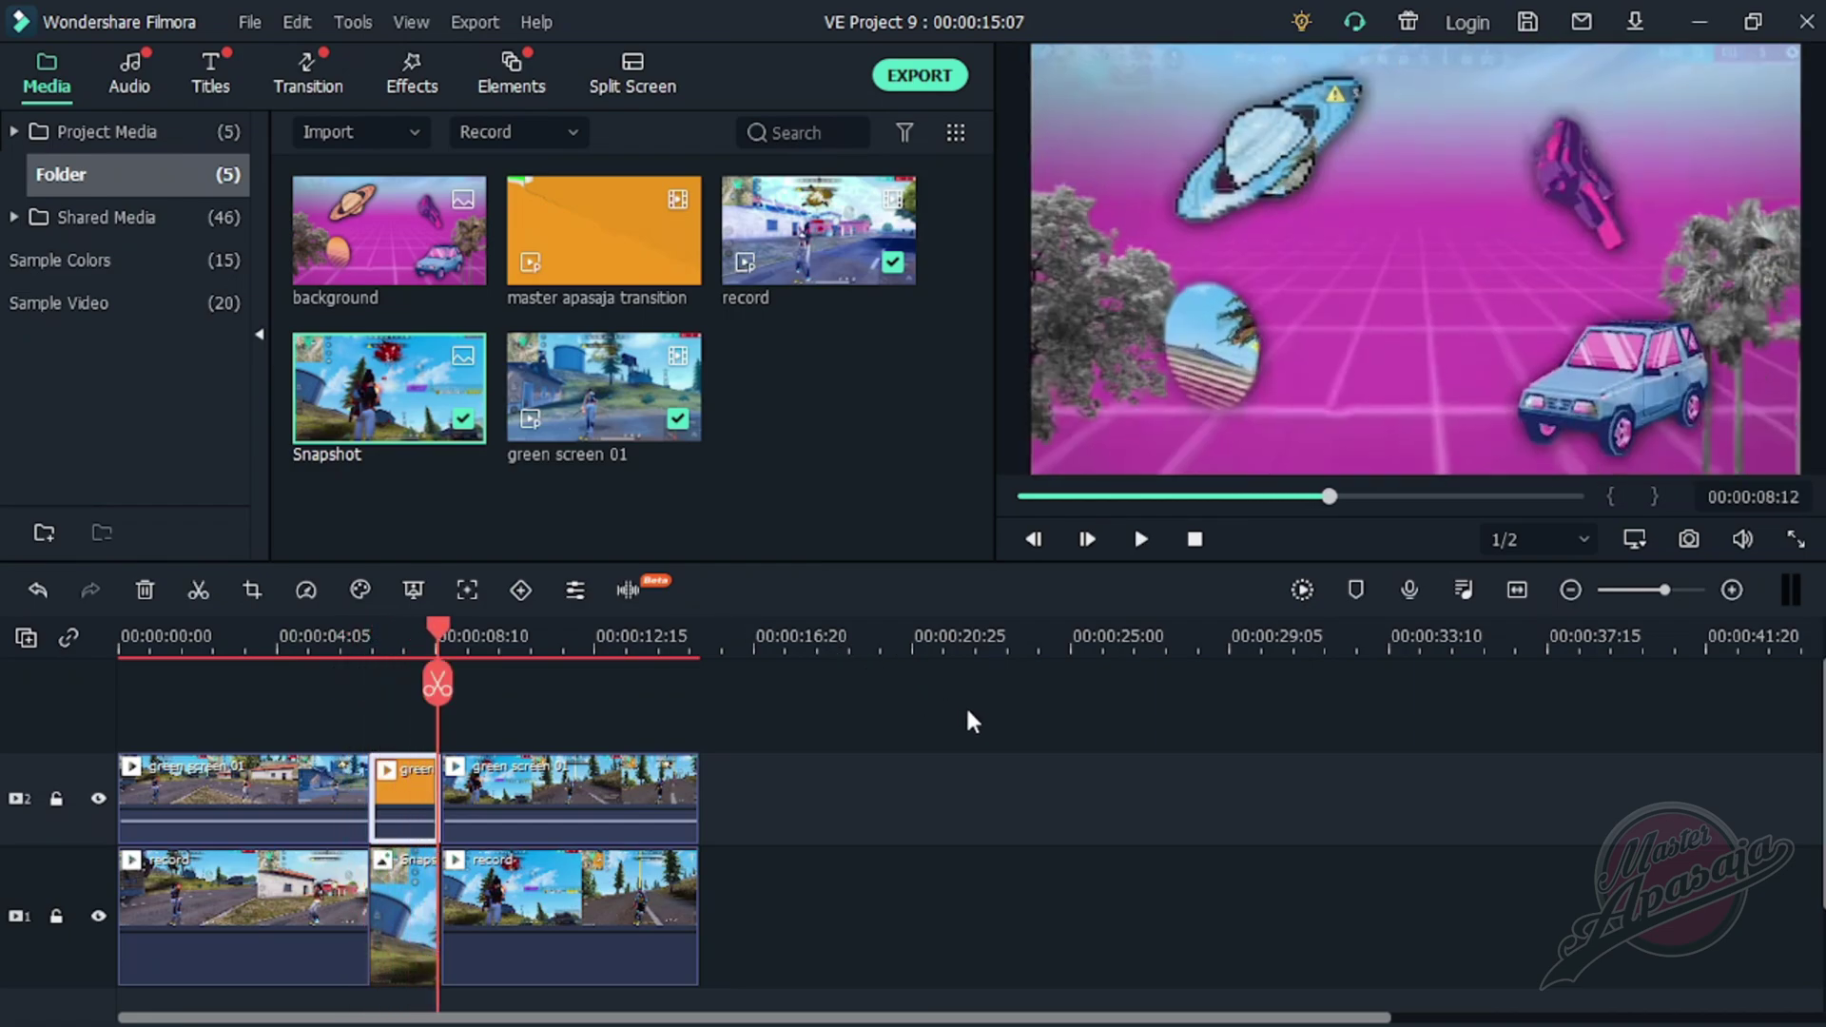
- Reveal the Snapshot image's source file in its folder and open it in Photoshop
right_click(404, 425)
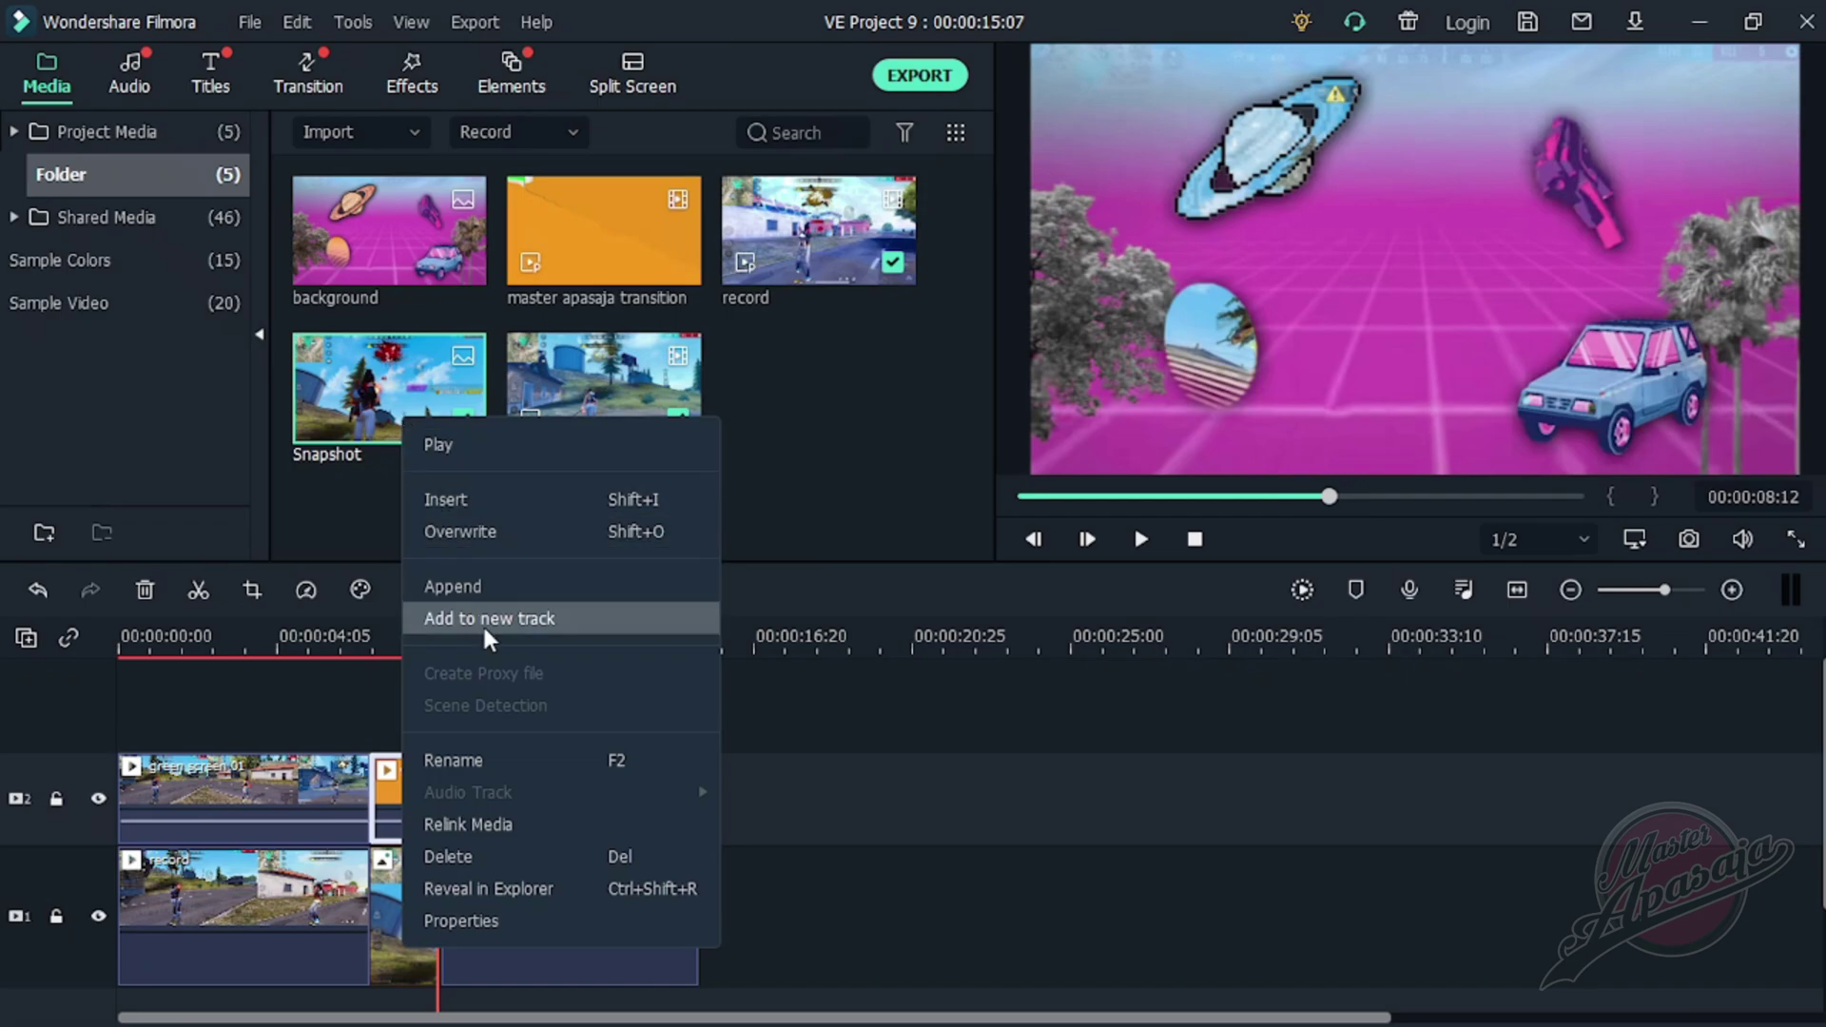
left_click(585, 890)
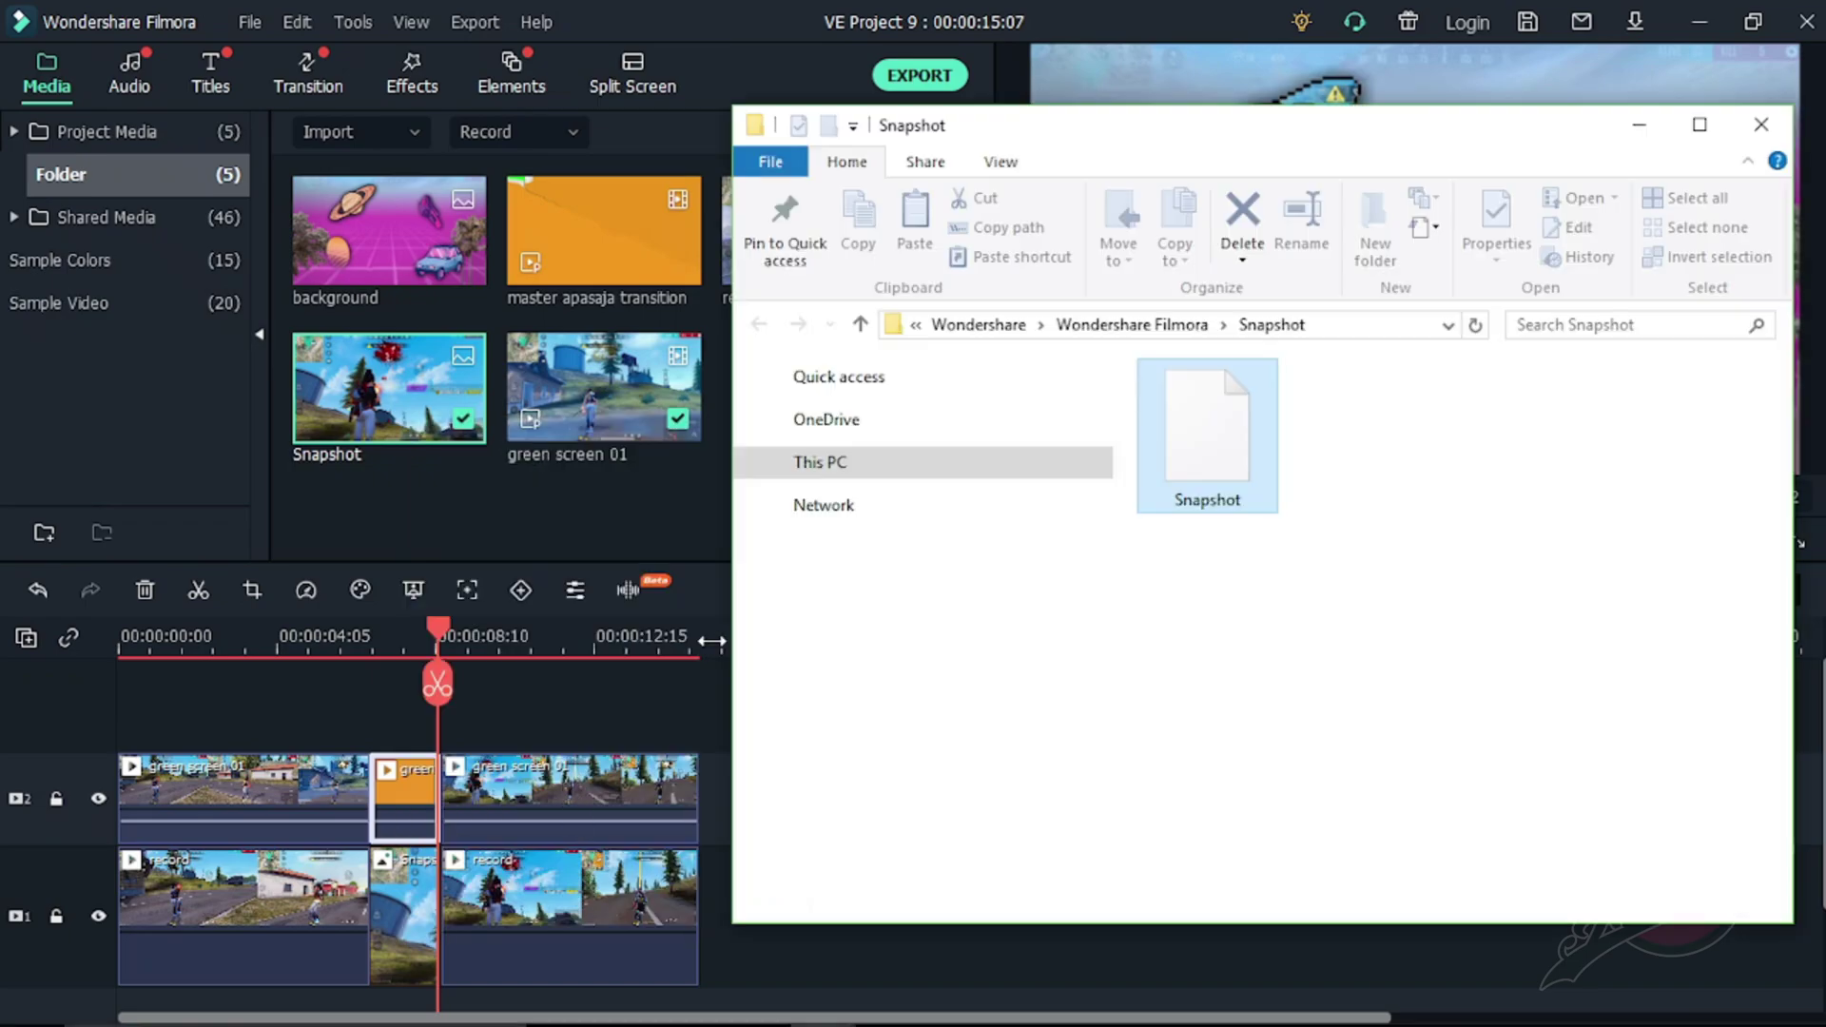
left_click_drag(1218, 455, 682, 410)
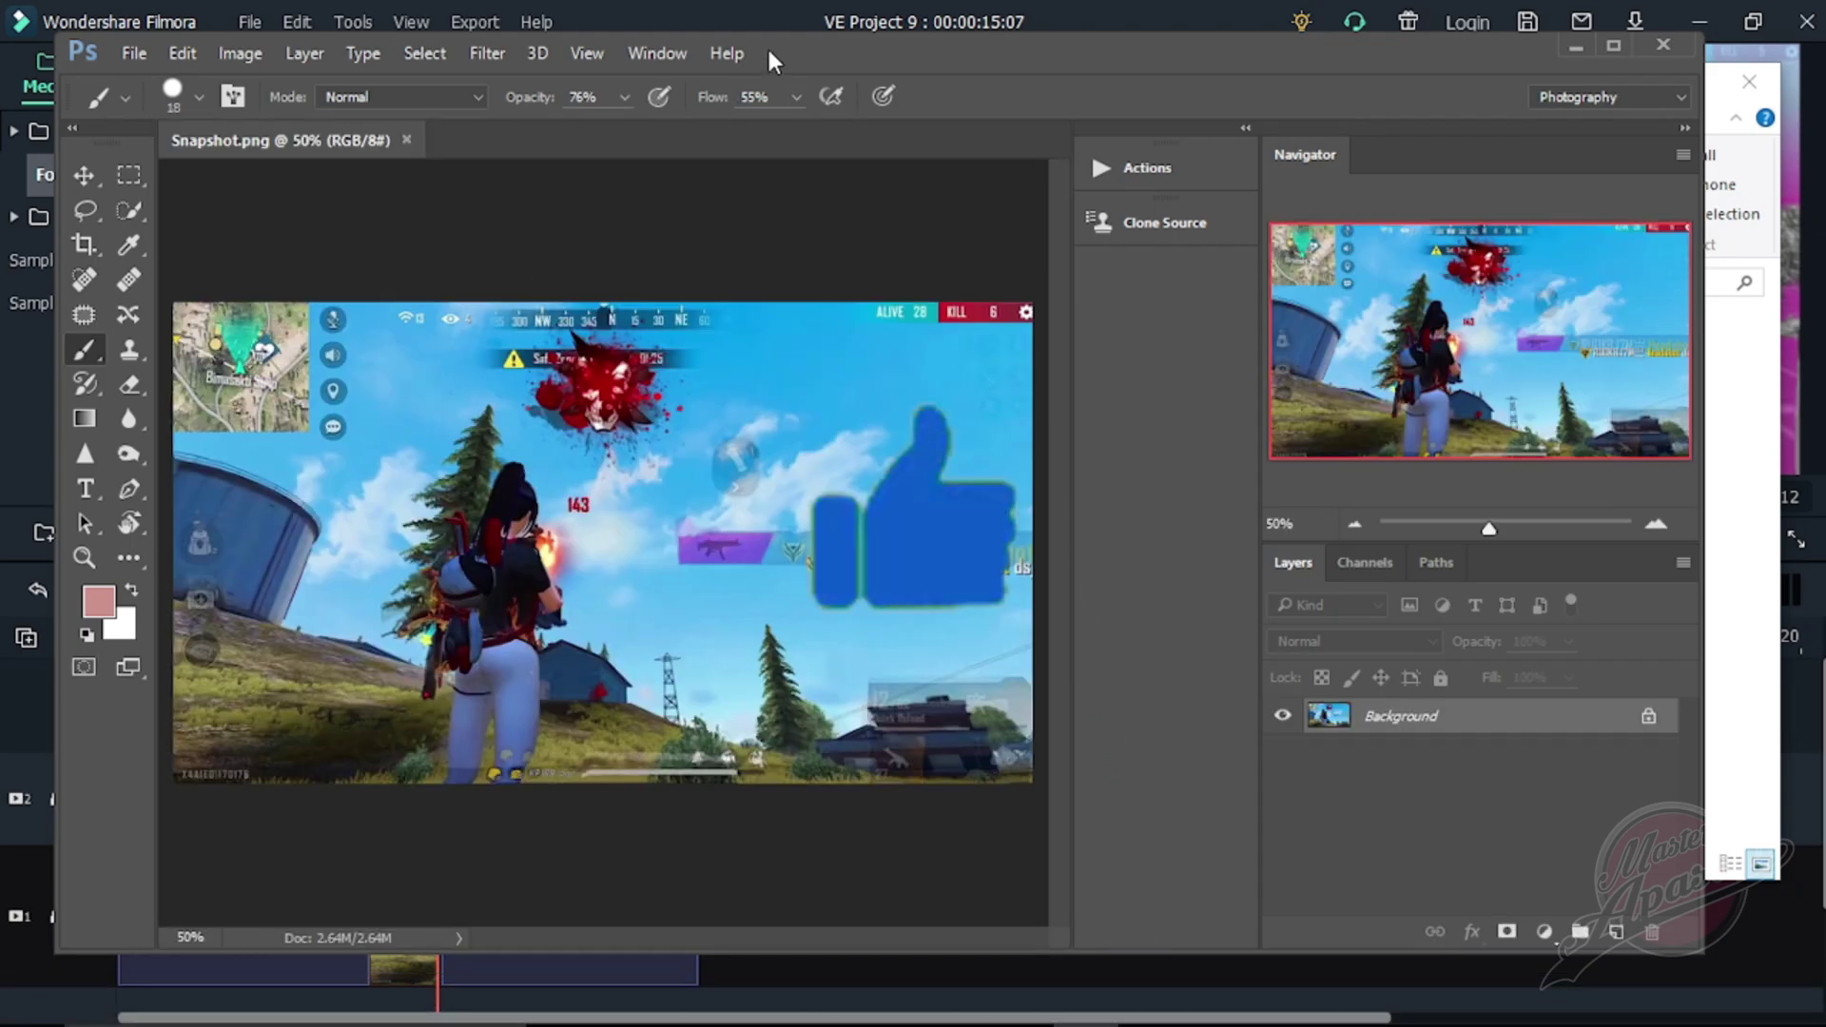
left_click_drag(835, 50, 915, 65)
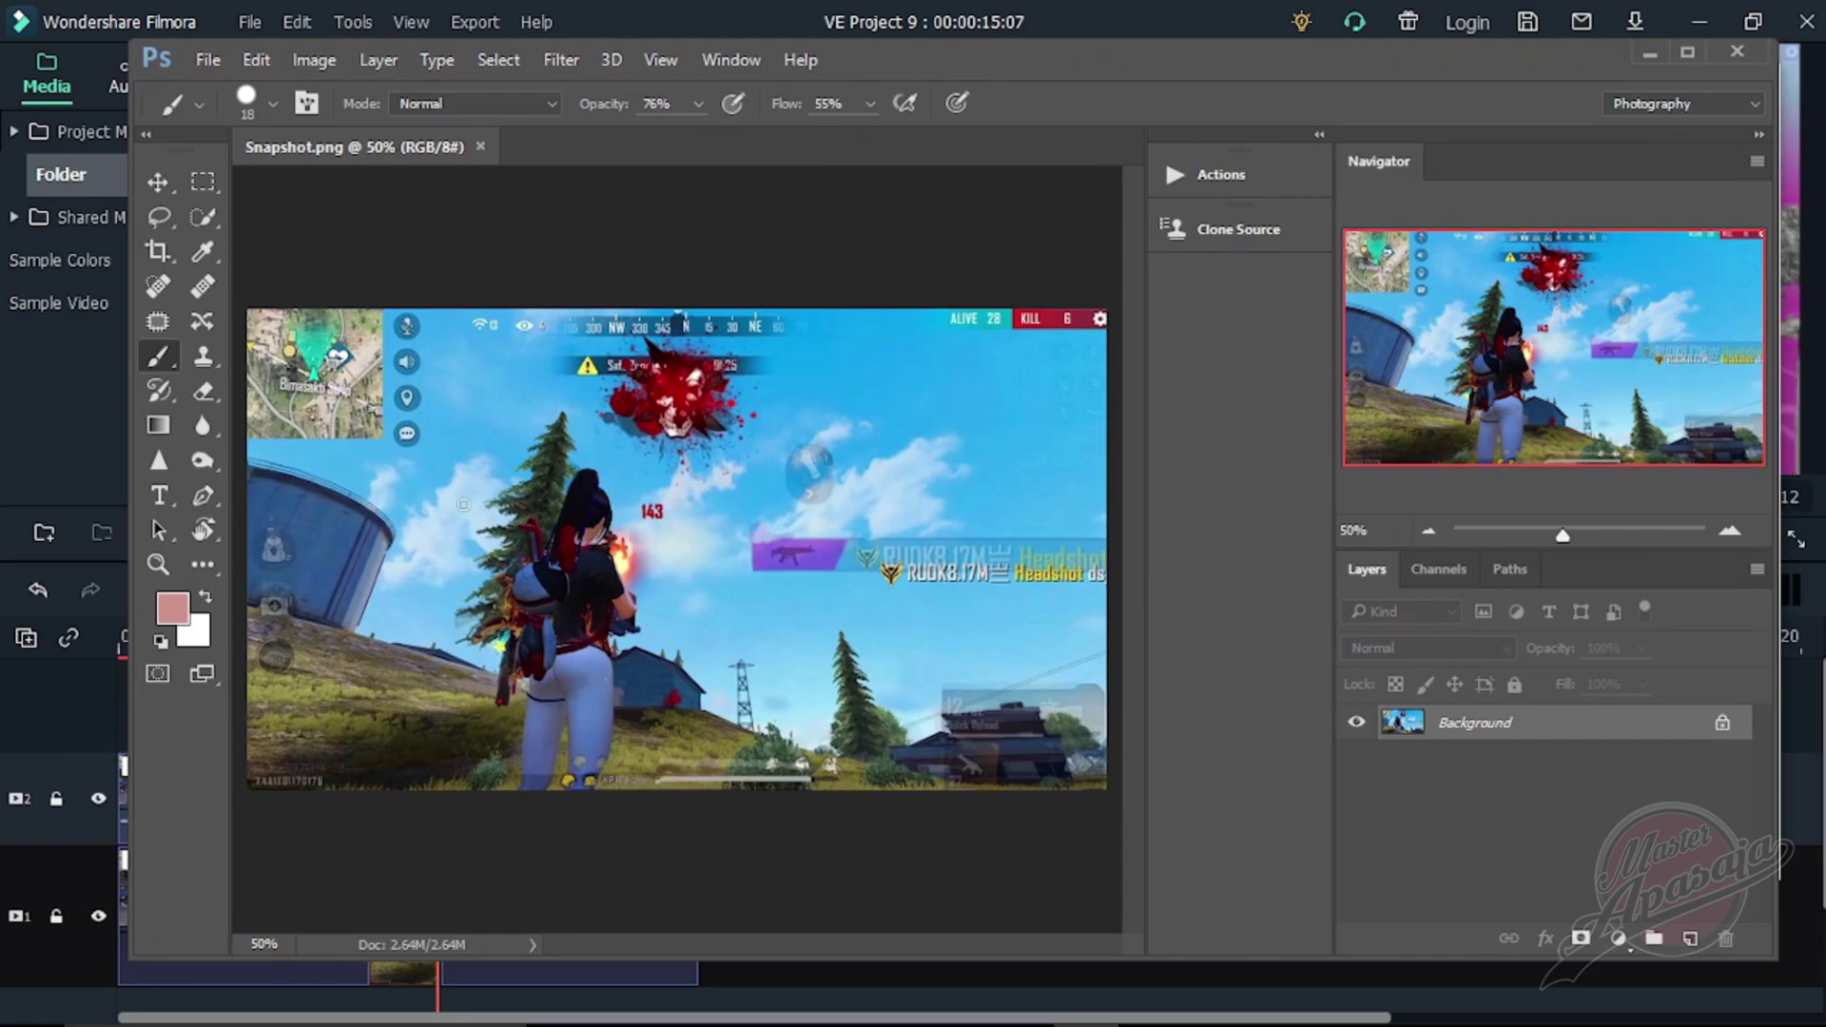
- Start a Pen tool path around the character in the snapshot, tracing up the back of the hair to the top of the head
scroll(420, 587, "up", 1)
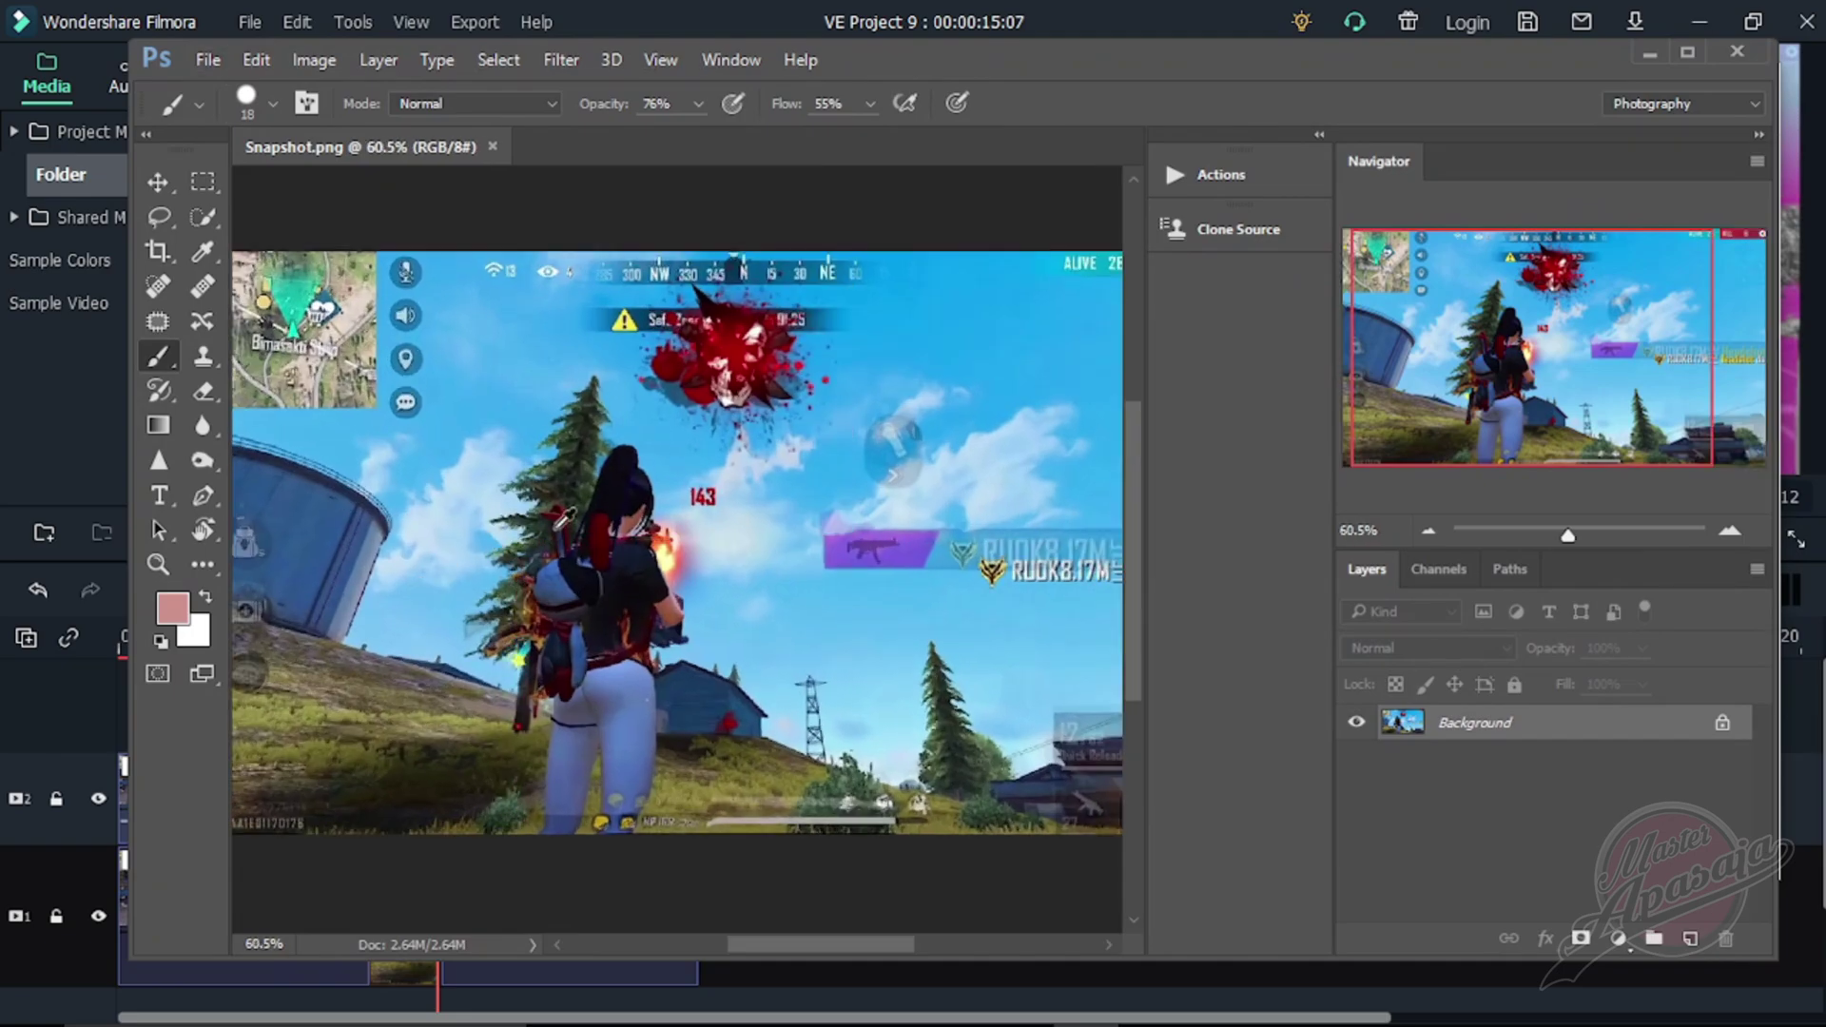
scroll(566, 523, "up", 1)
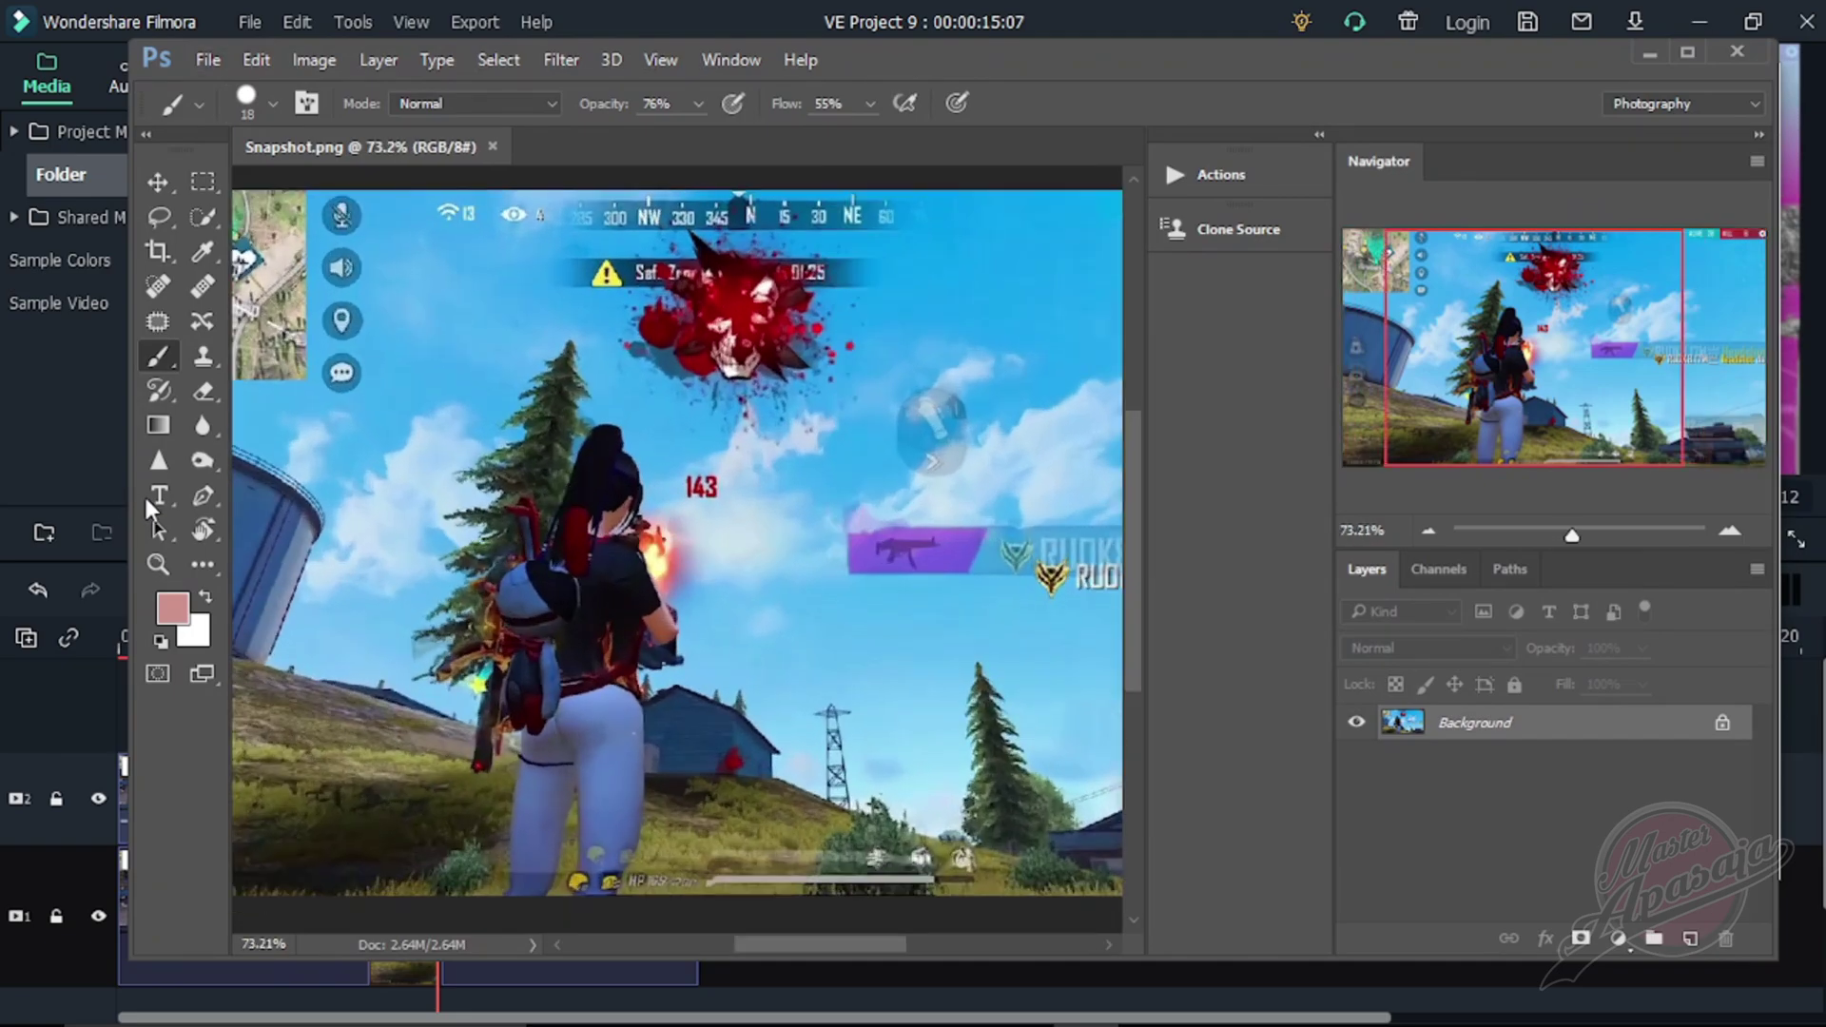
left_click(198, 495)
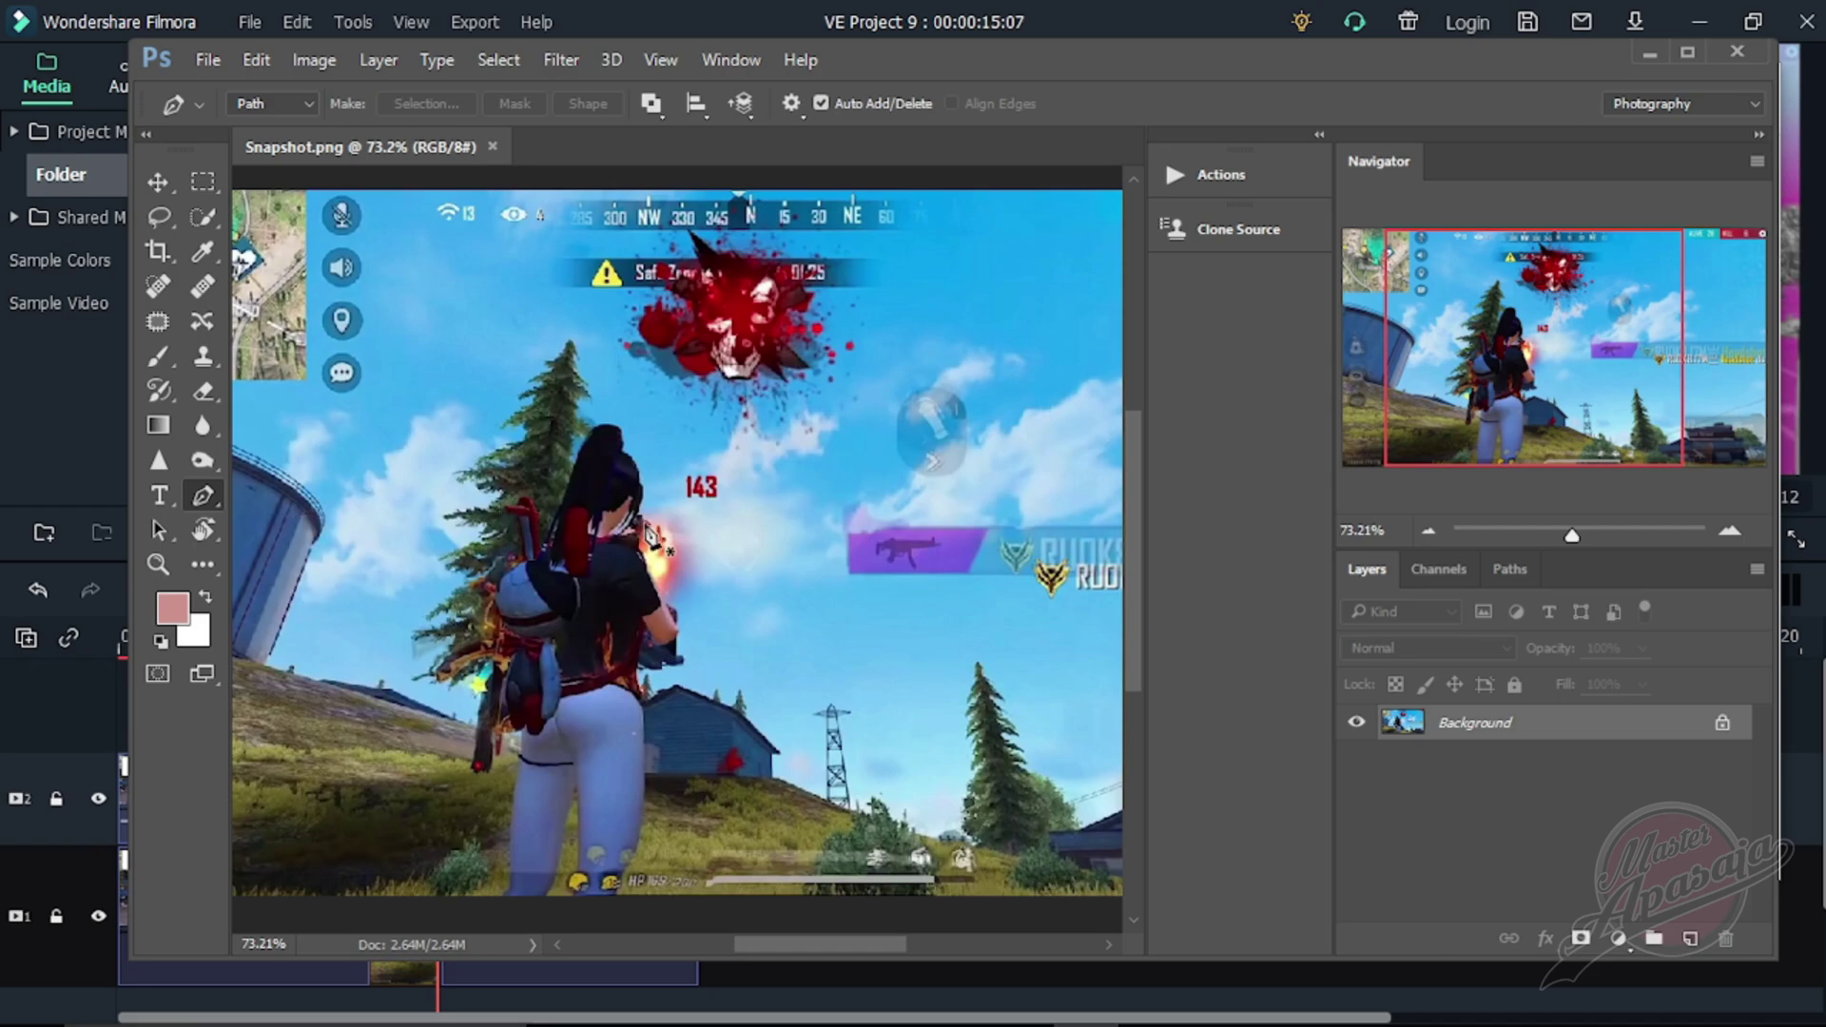
scroll(590, 570, "down", 2)
scroll(630, 535, "down", 1)
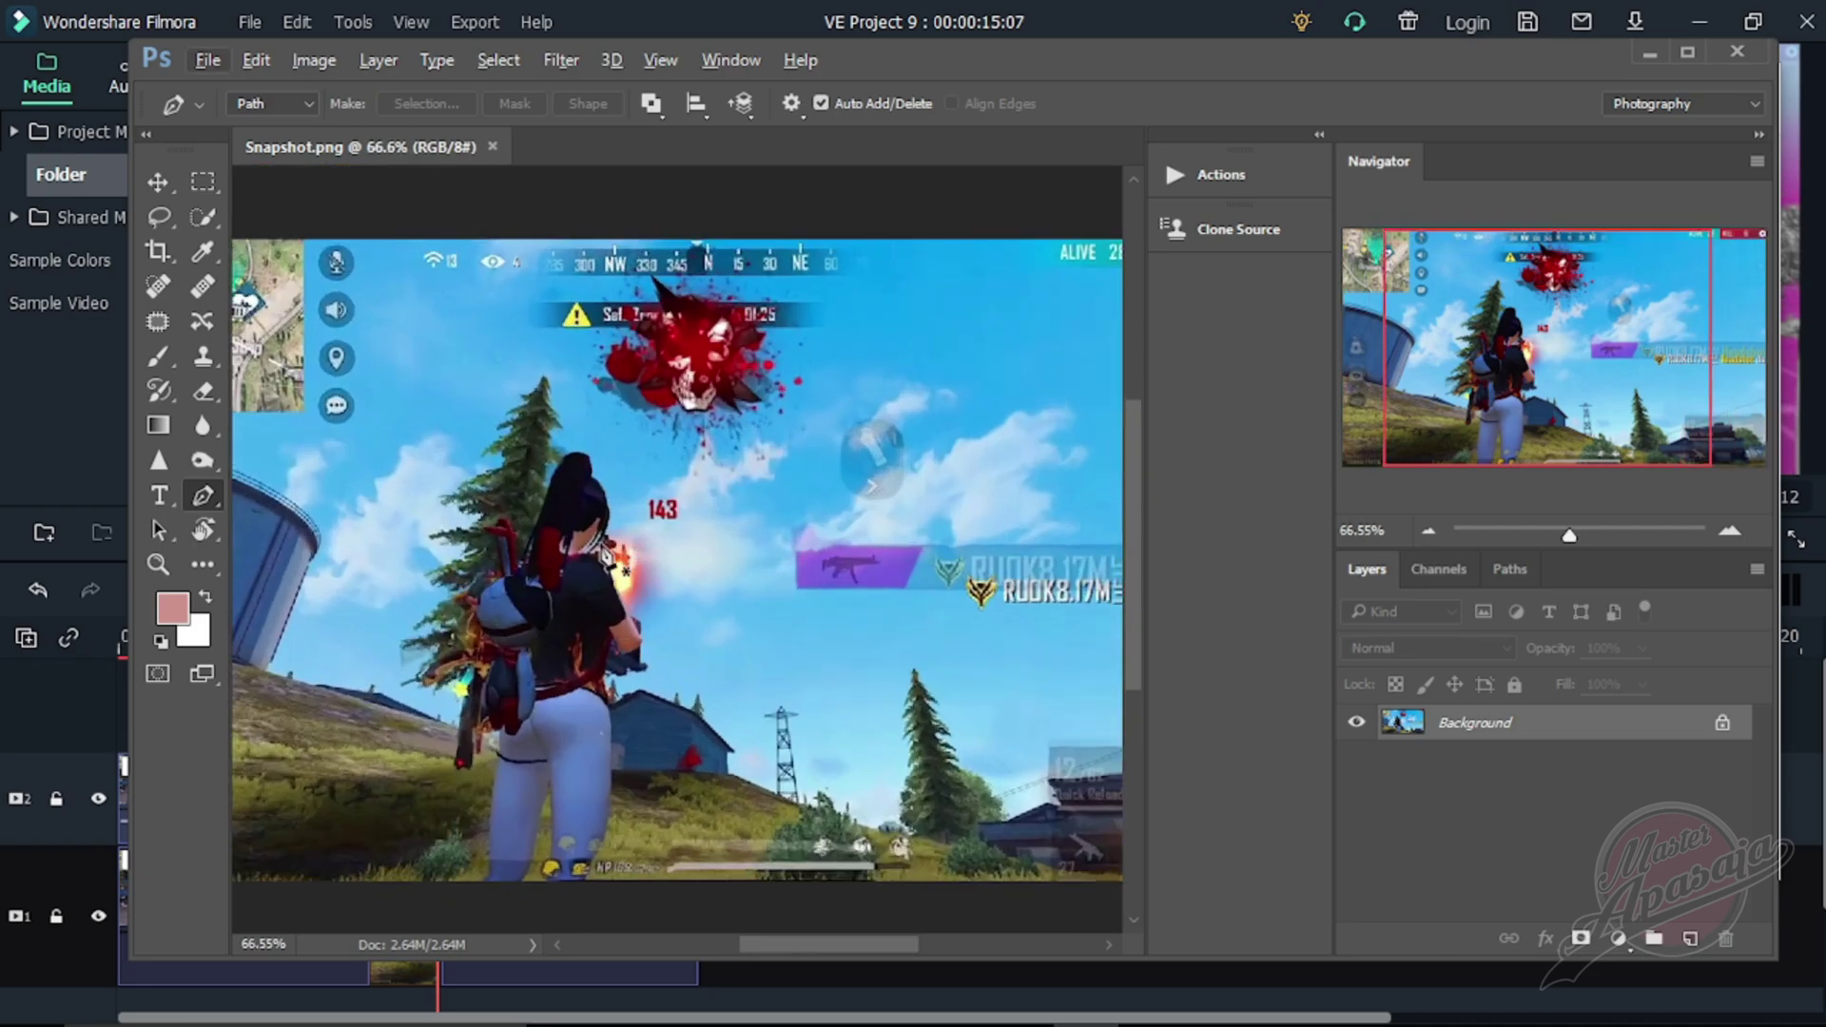
scroll(526, 563, "up", 3)
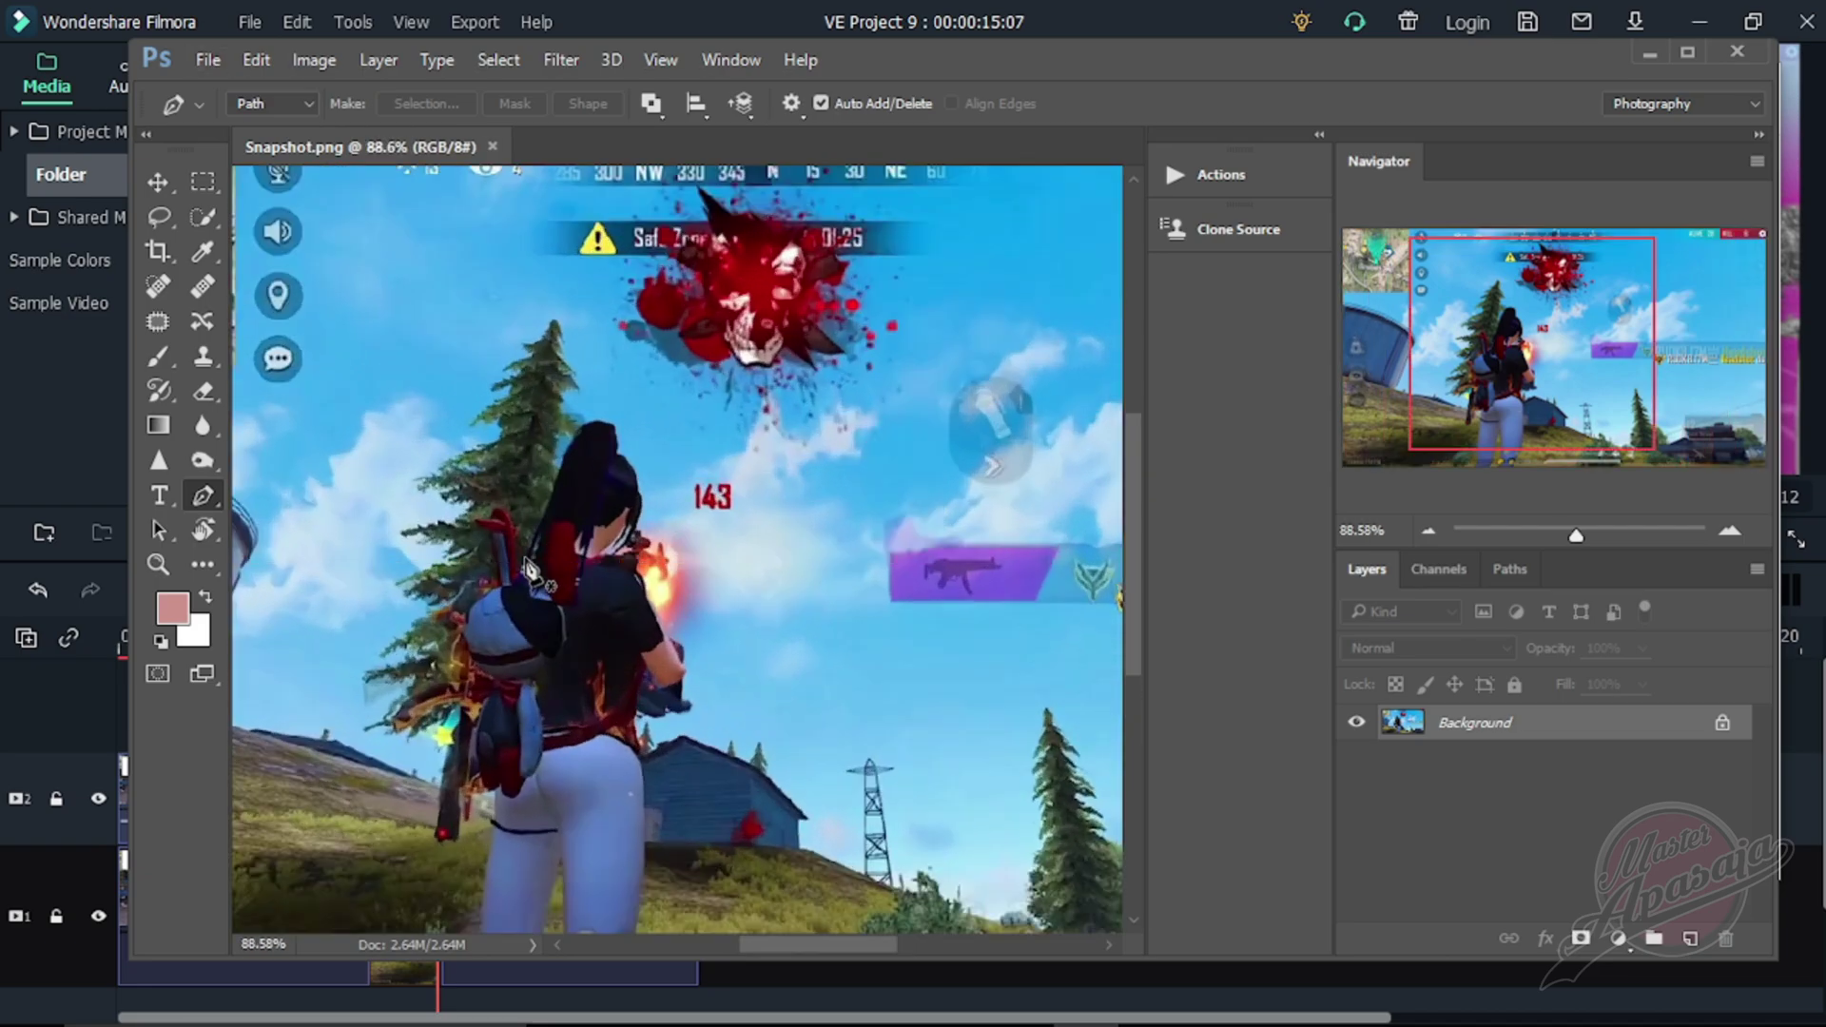
left_click(527, 566)
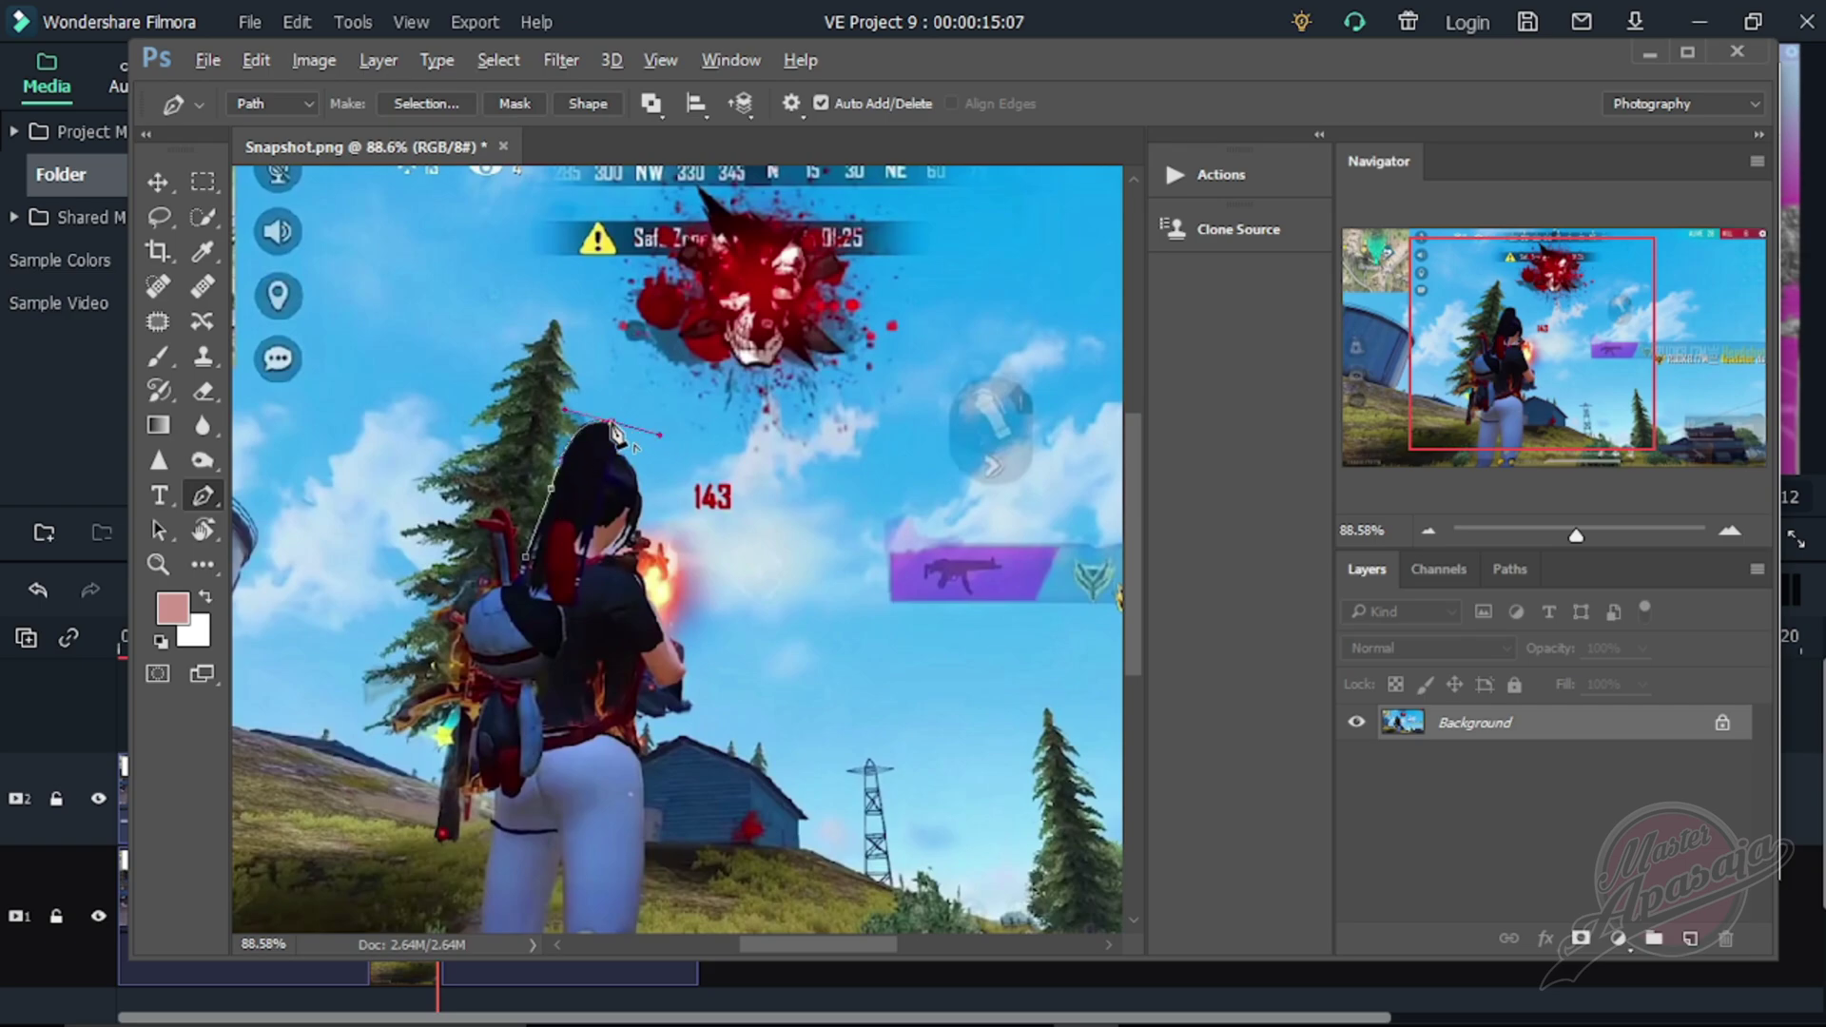
- Continue the pen path down the face, around the flame and the forearm, to the character's waist
key("super+Up")
scroll(466, 576, "up", 3)
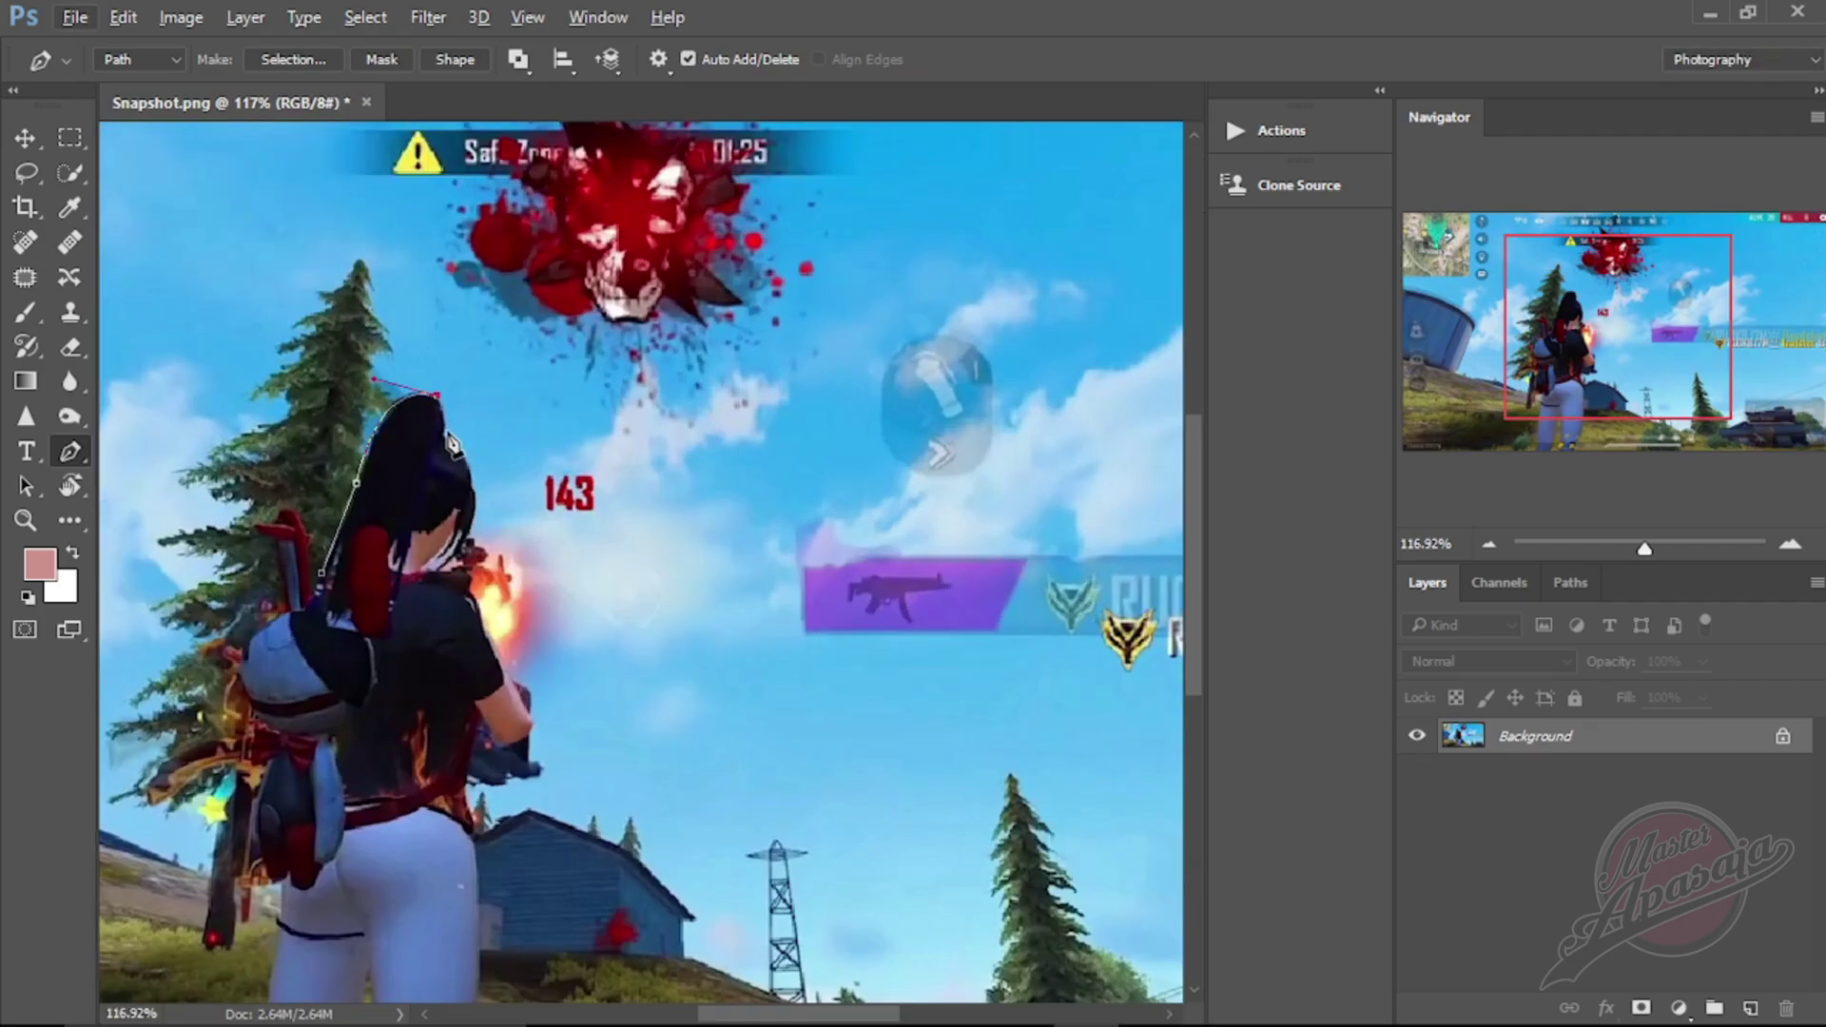
left_click_drag(466, 579, 475, 532)
left_click_drag(523, 608, 511, 678)
left_click(481, 723)
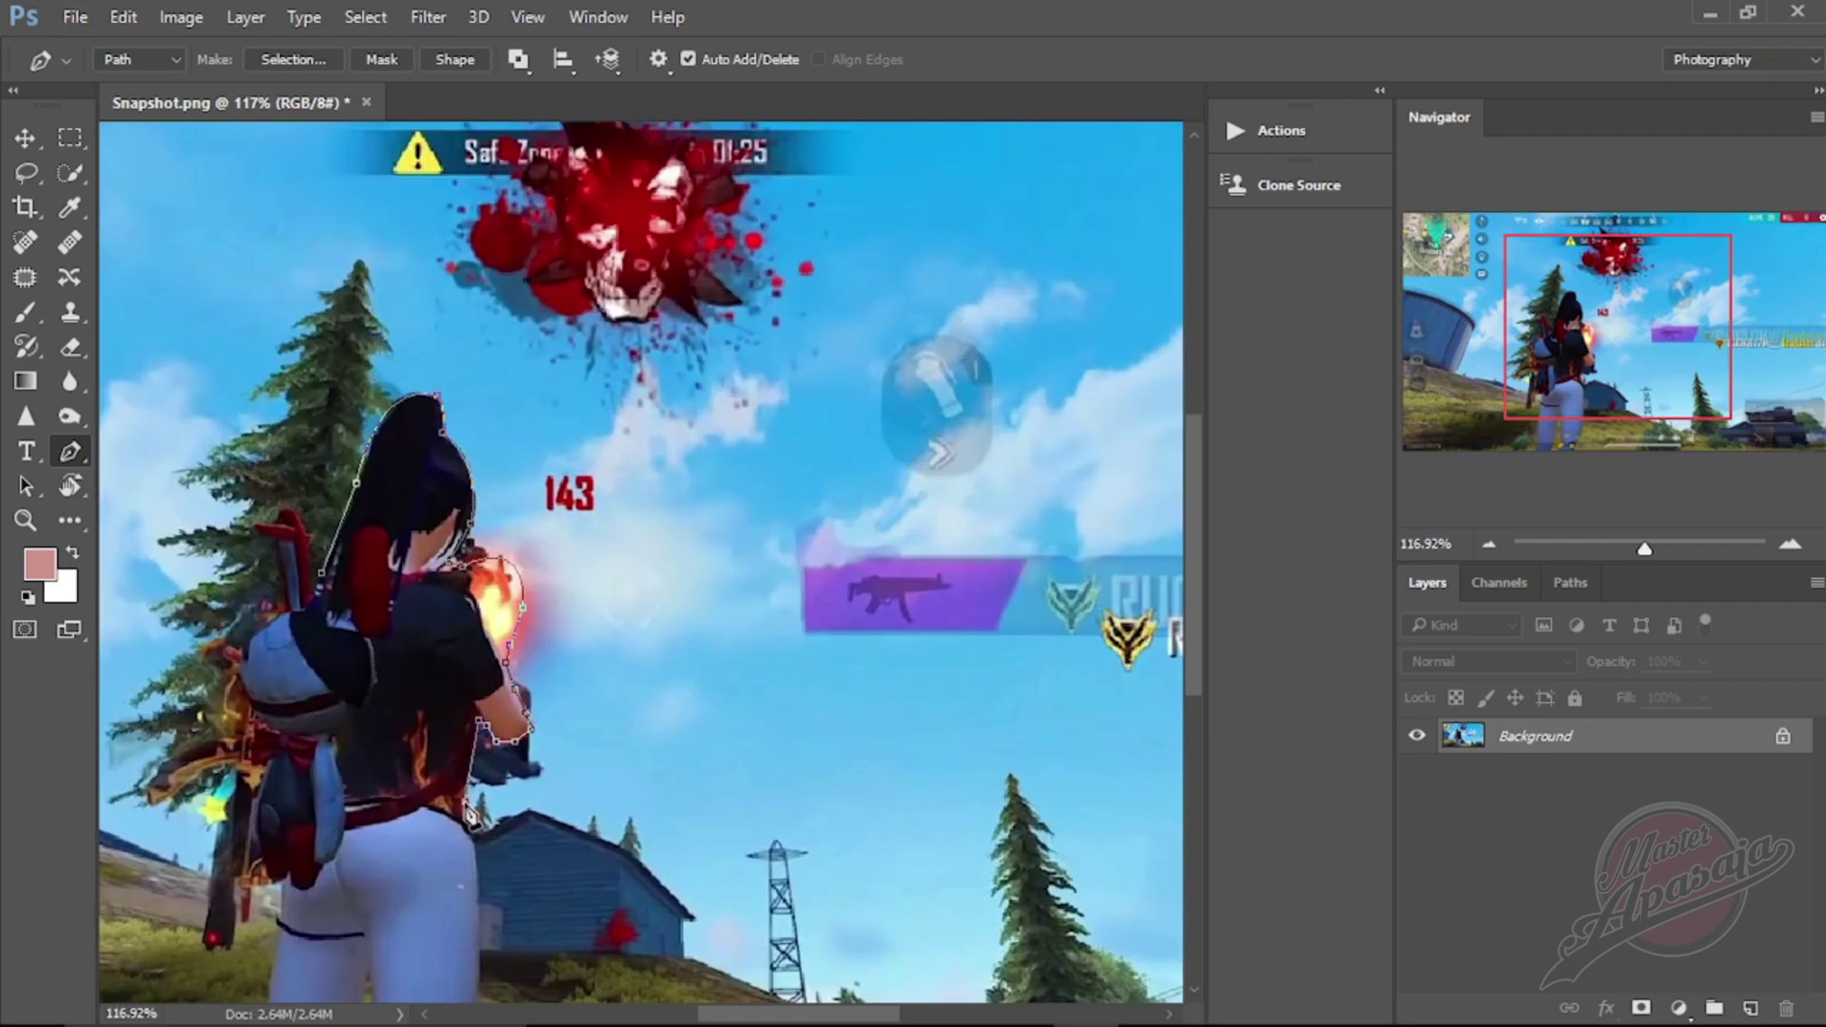
left_click(475, 834)
- Extend the pen path around both of the character's legs, passing just below the image edge at the feet
scroll(504, 853, "down", 2)
scroll(494, 833, "down", 5)
left_click(433, 796)
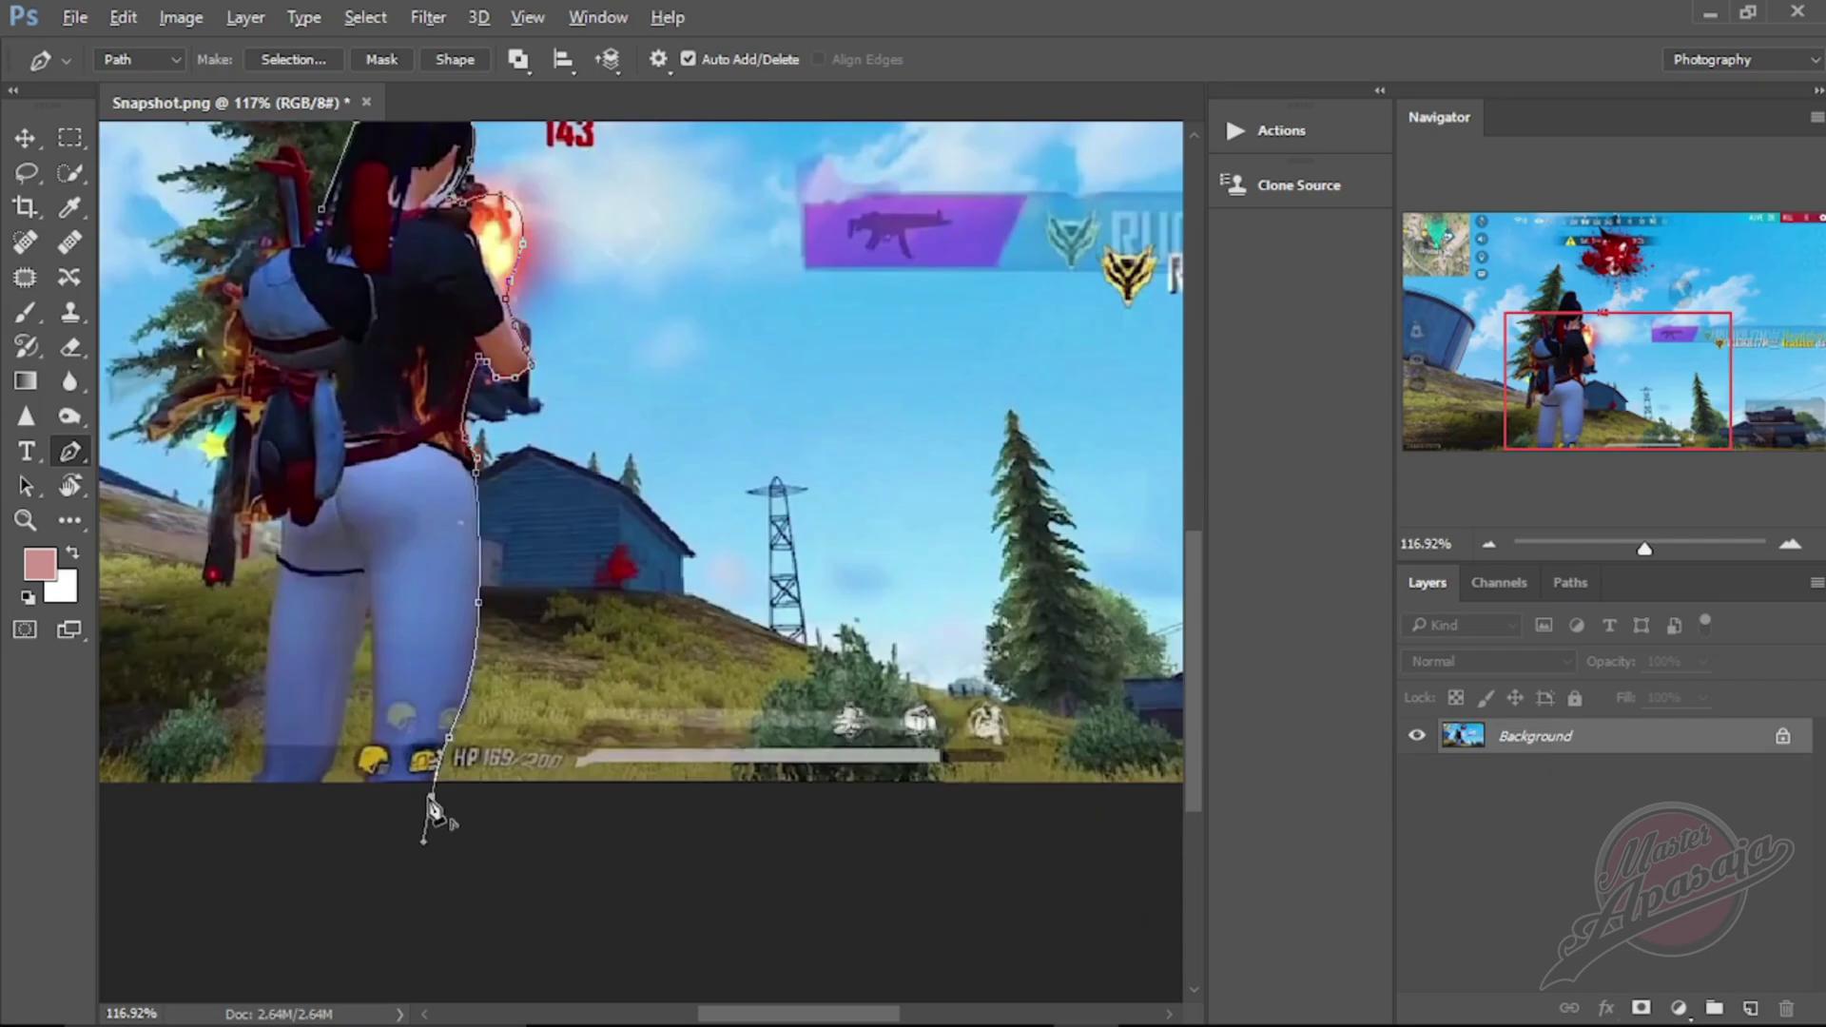
left_click(354, 804)
left_click(370, 611)
left_click(332, 761)
left_click(324, 776)
left_click(312, 795)
left_click(264, 795)
left_click(250, 778)
left_click(266, 769)
left_click(274, 601)
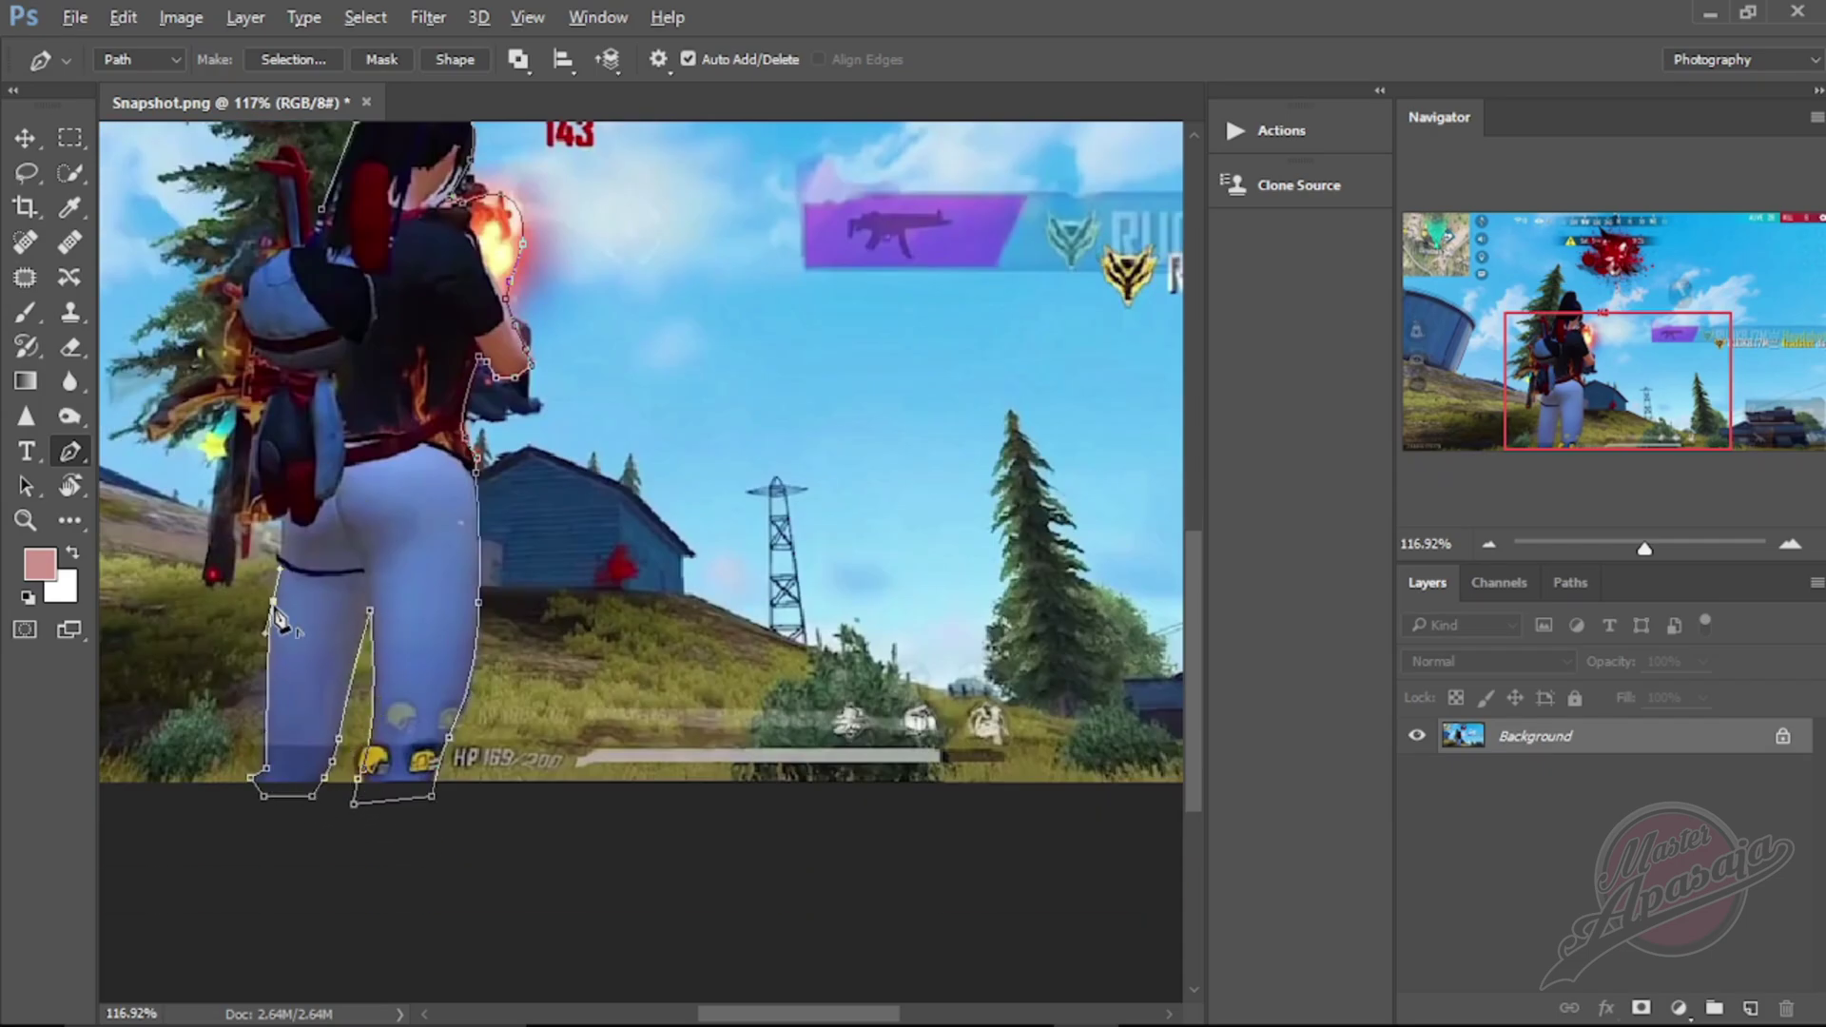
- Trace the pen path up the character's hip and around the backpack and close it at the starting point by the hair
left_click(281, 555)
left_click(238, 473)
scroll(237, 476, "up", 1)
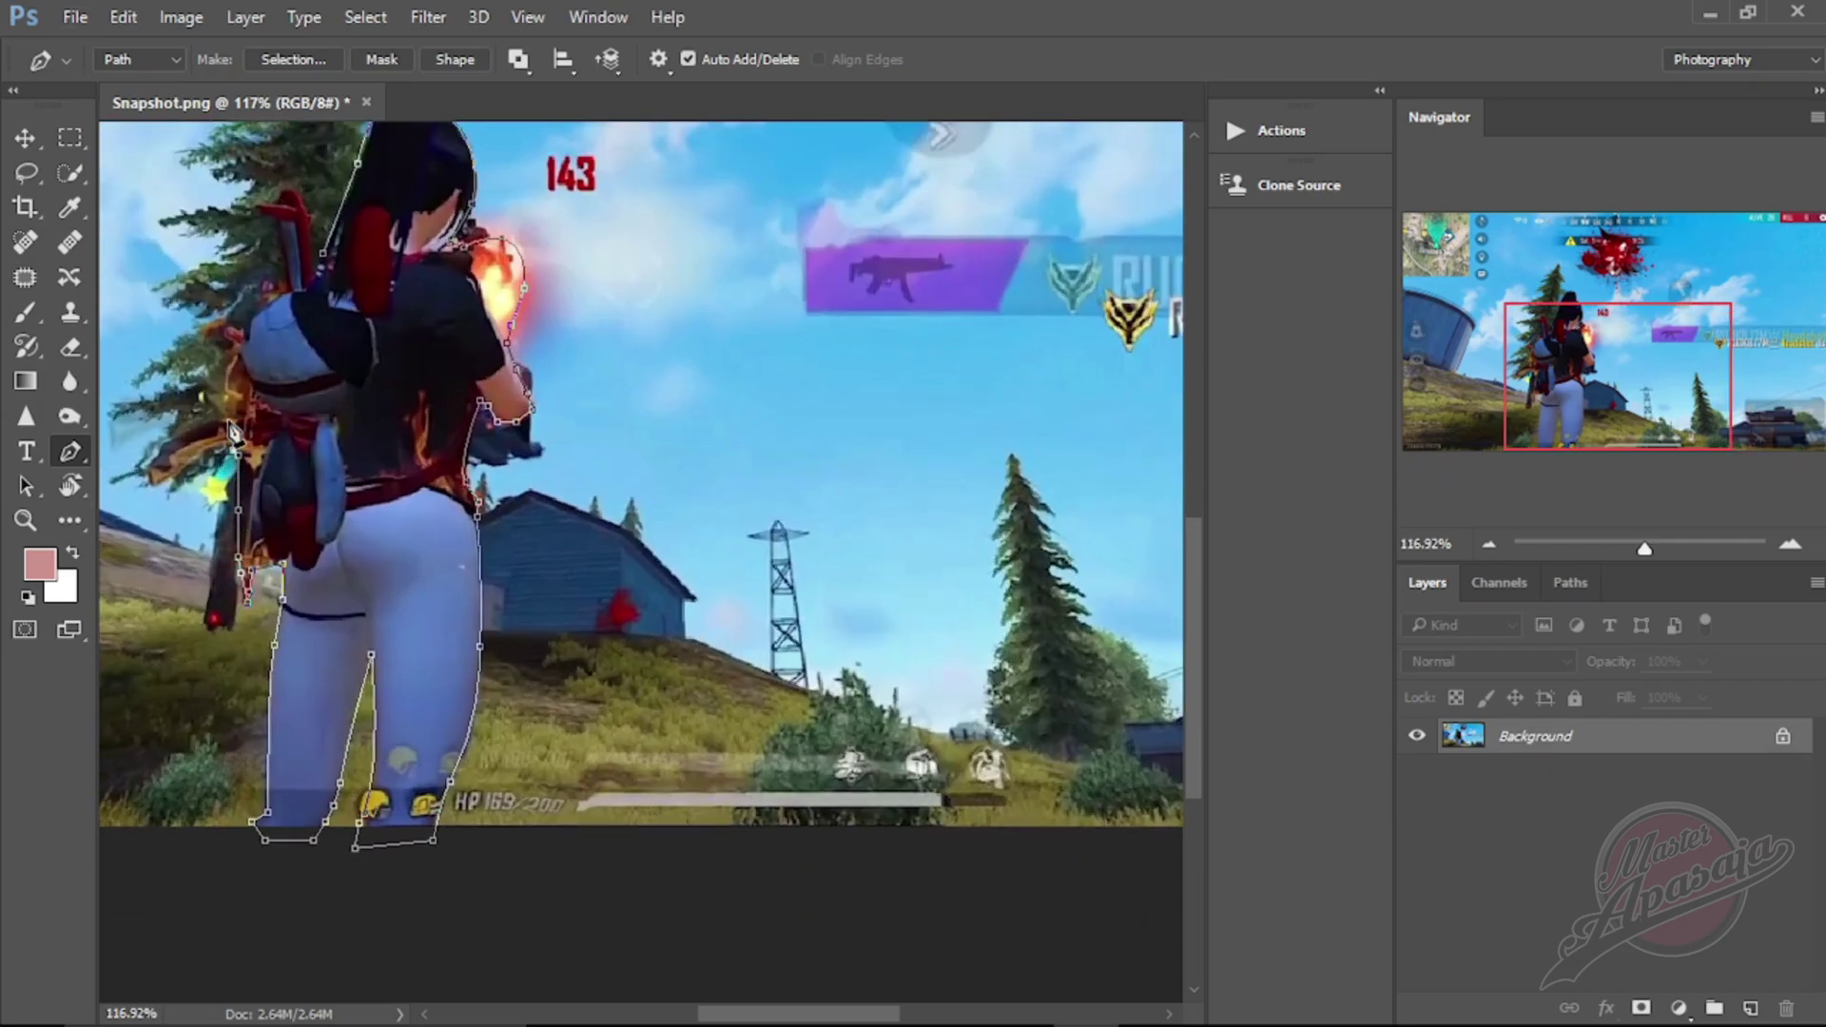
left_click(226, 433)
left_click(226, 371)
left_click(258, 228)
left_click(283, 230)
left_click(309, 236)
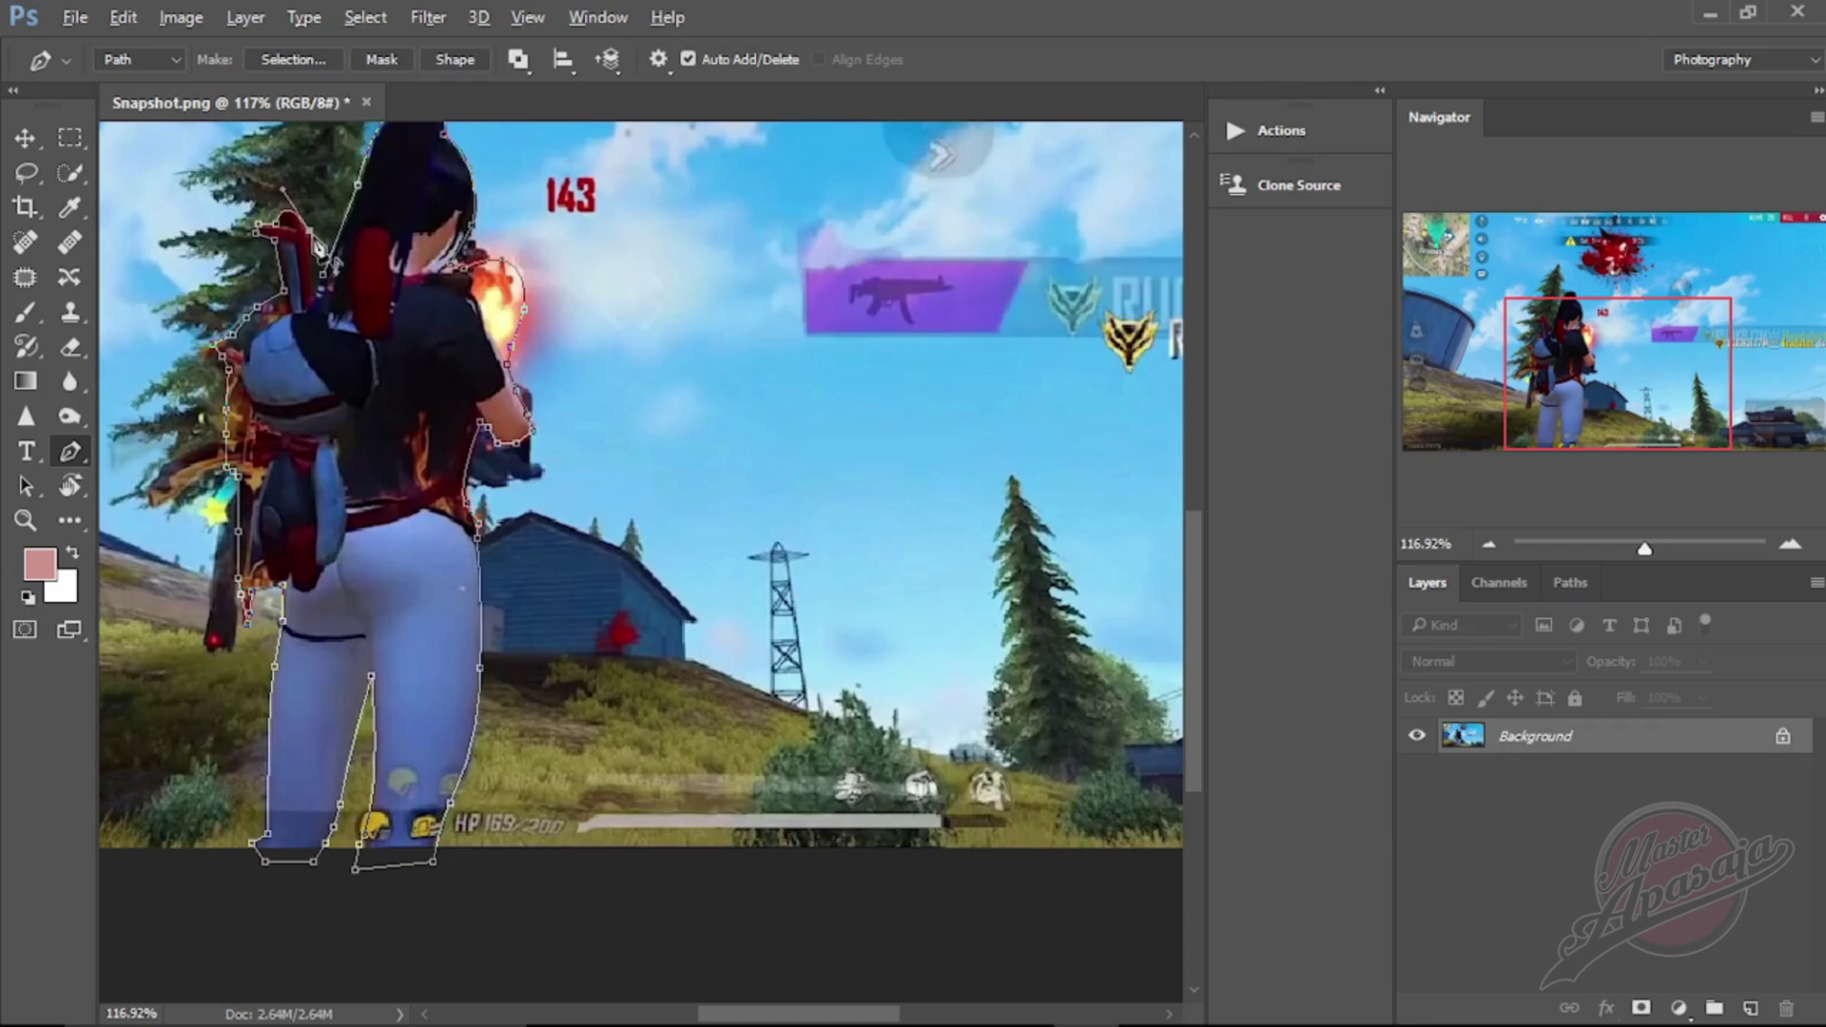
left_click(323, 274)
- Convert the closed path into a selection and copy the selected character onto a new layer
right_click(399, 344)
left_click(447, 410)
left_click(1065, 276)
key("ctrl+j")
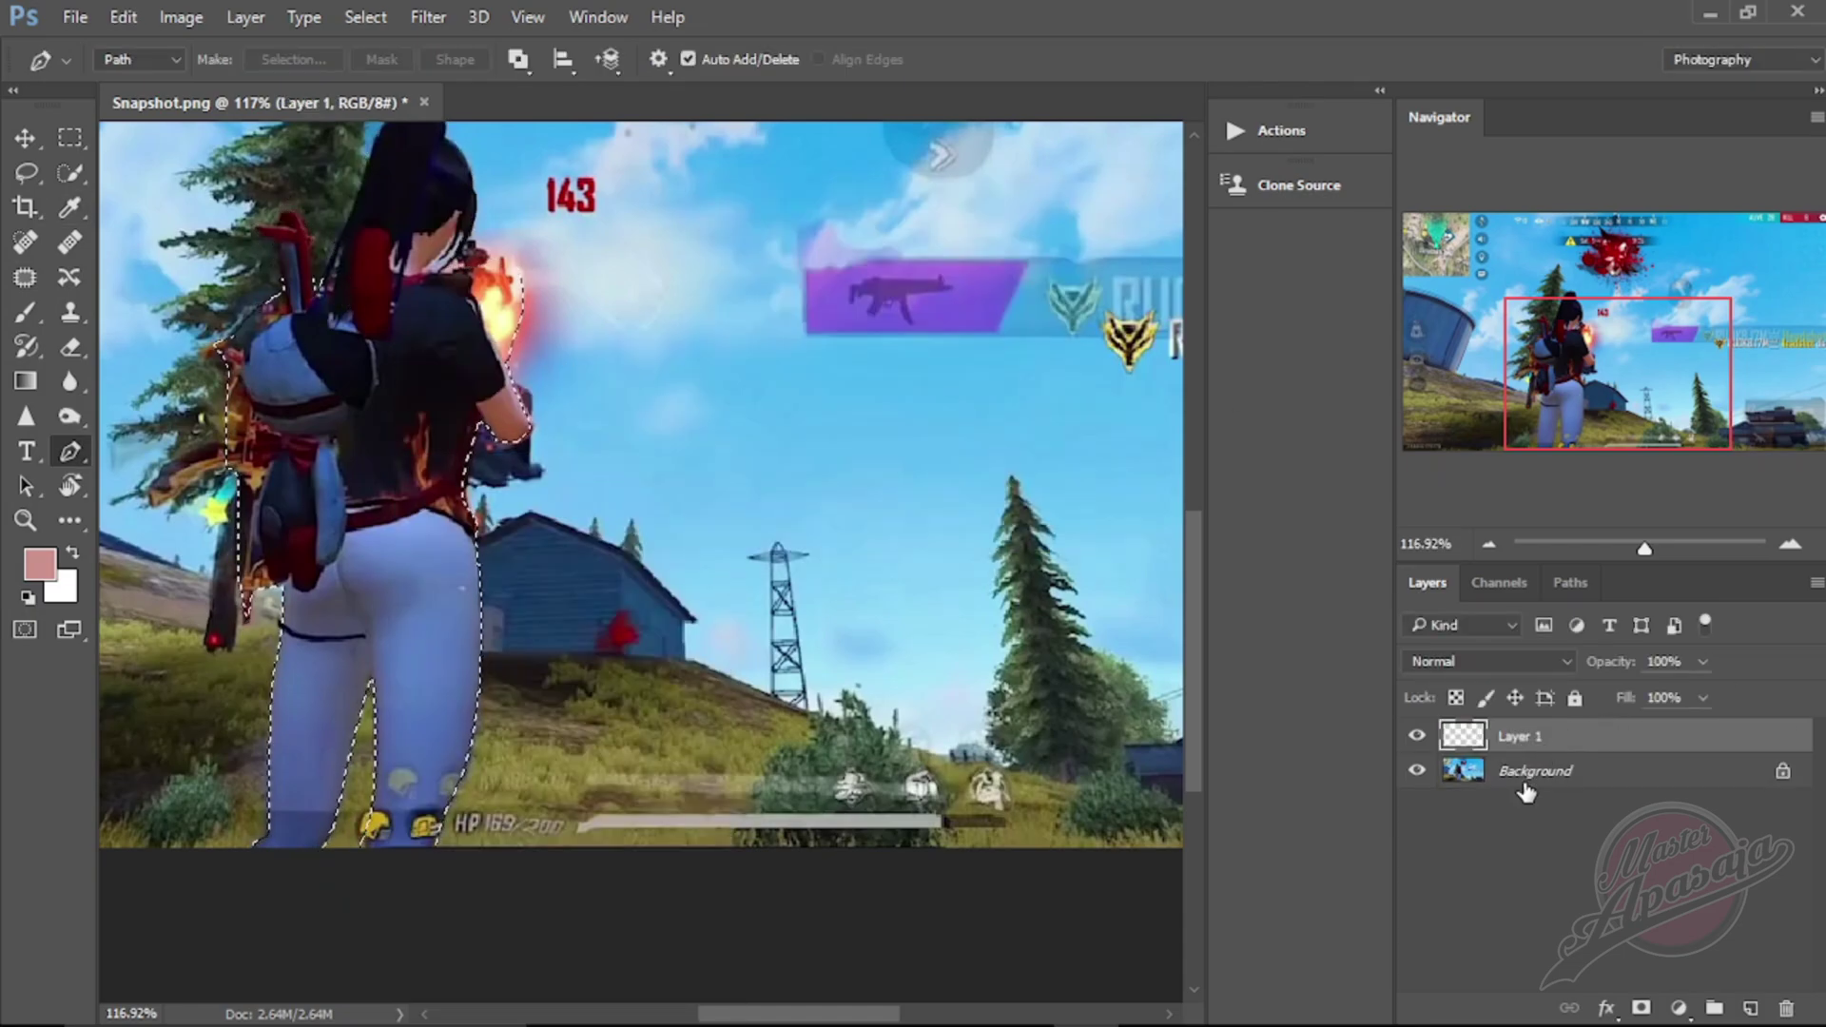
- Add a white Stroke effect to the character layer with a size of 6 px and its position set to Outside
left_click(1607, 1005)
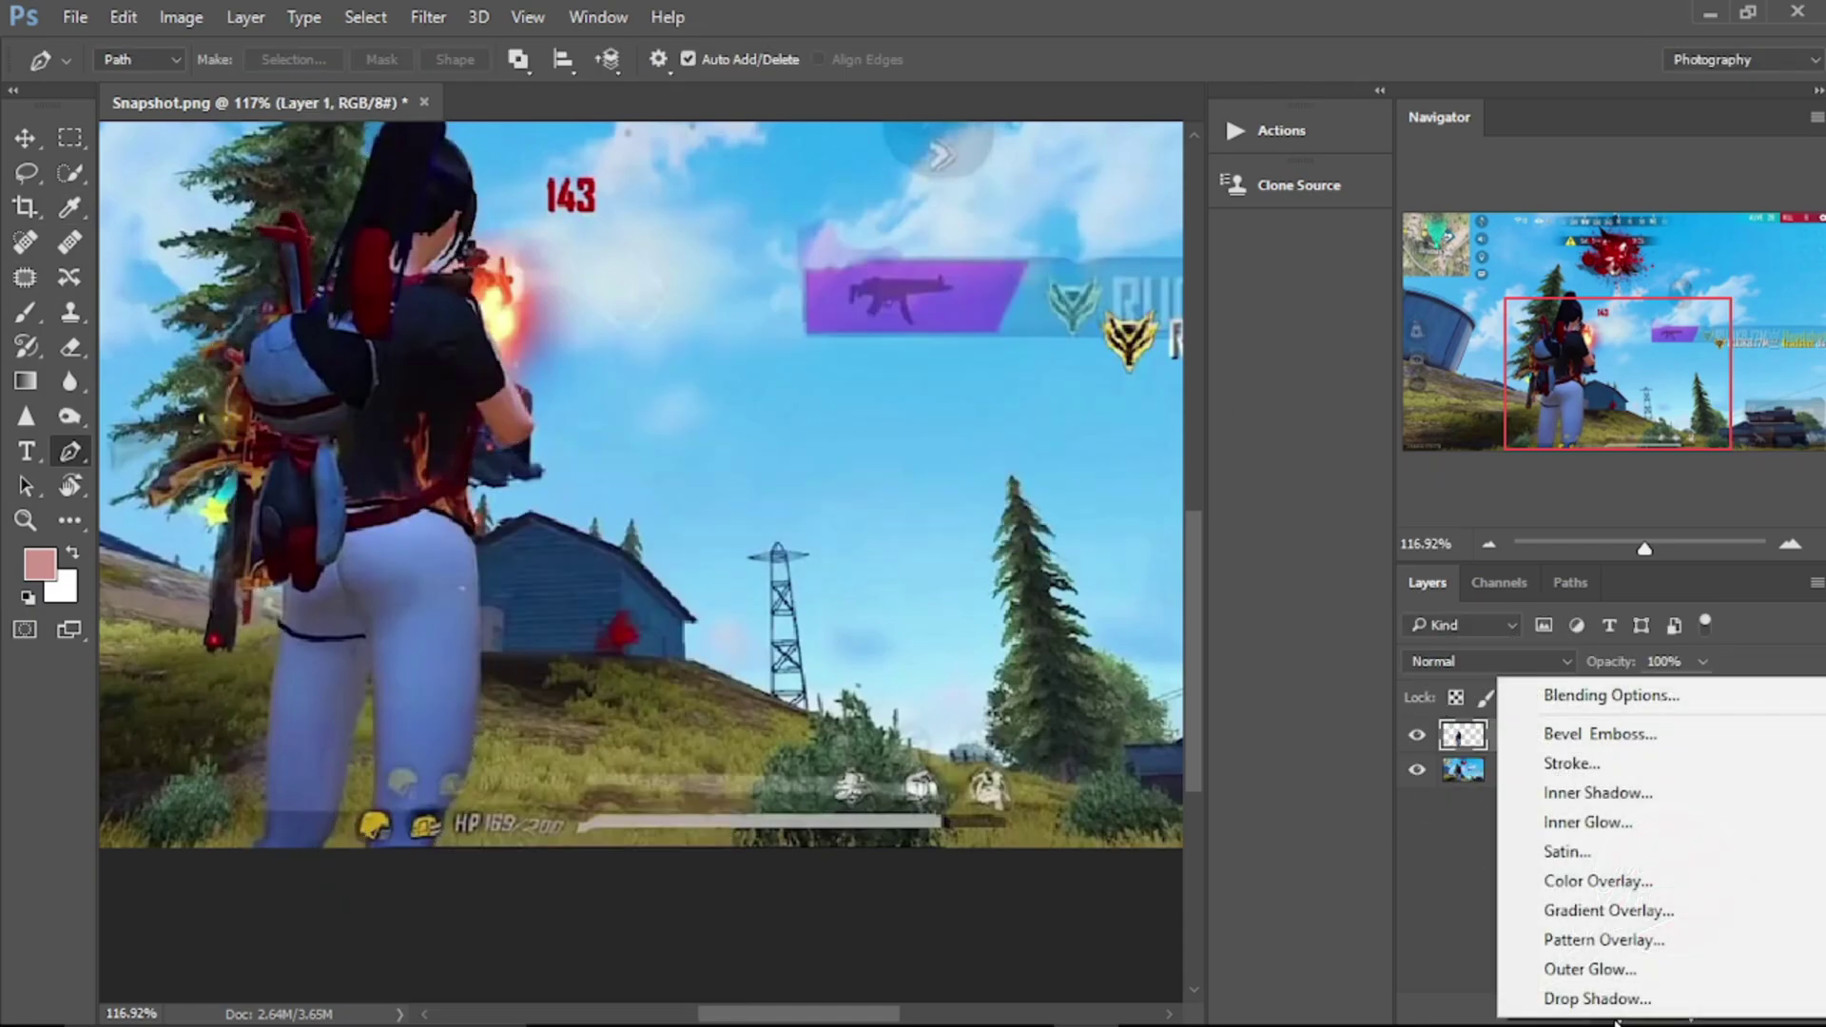
left_click(1583, 766)
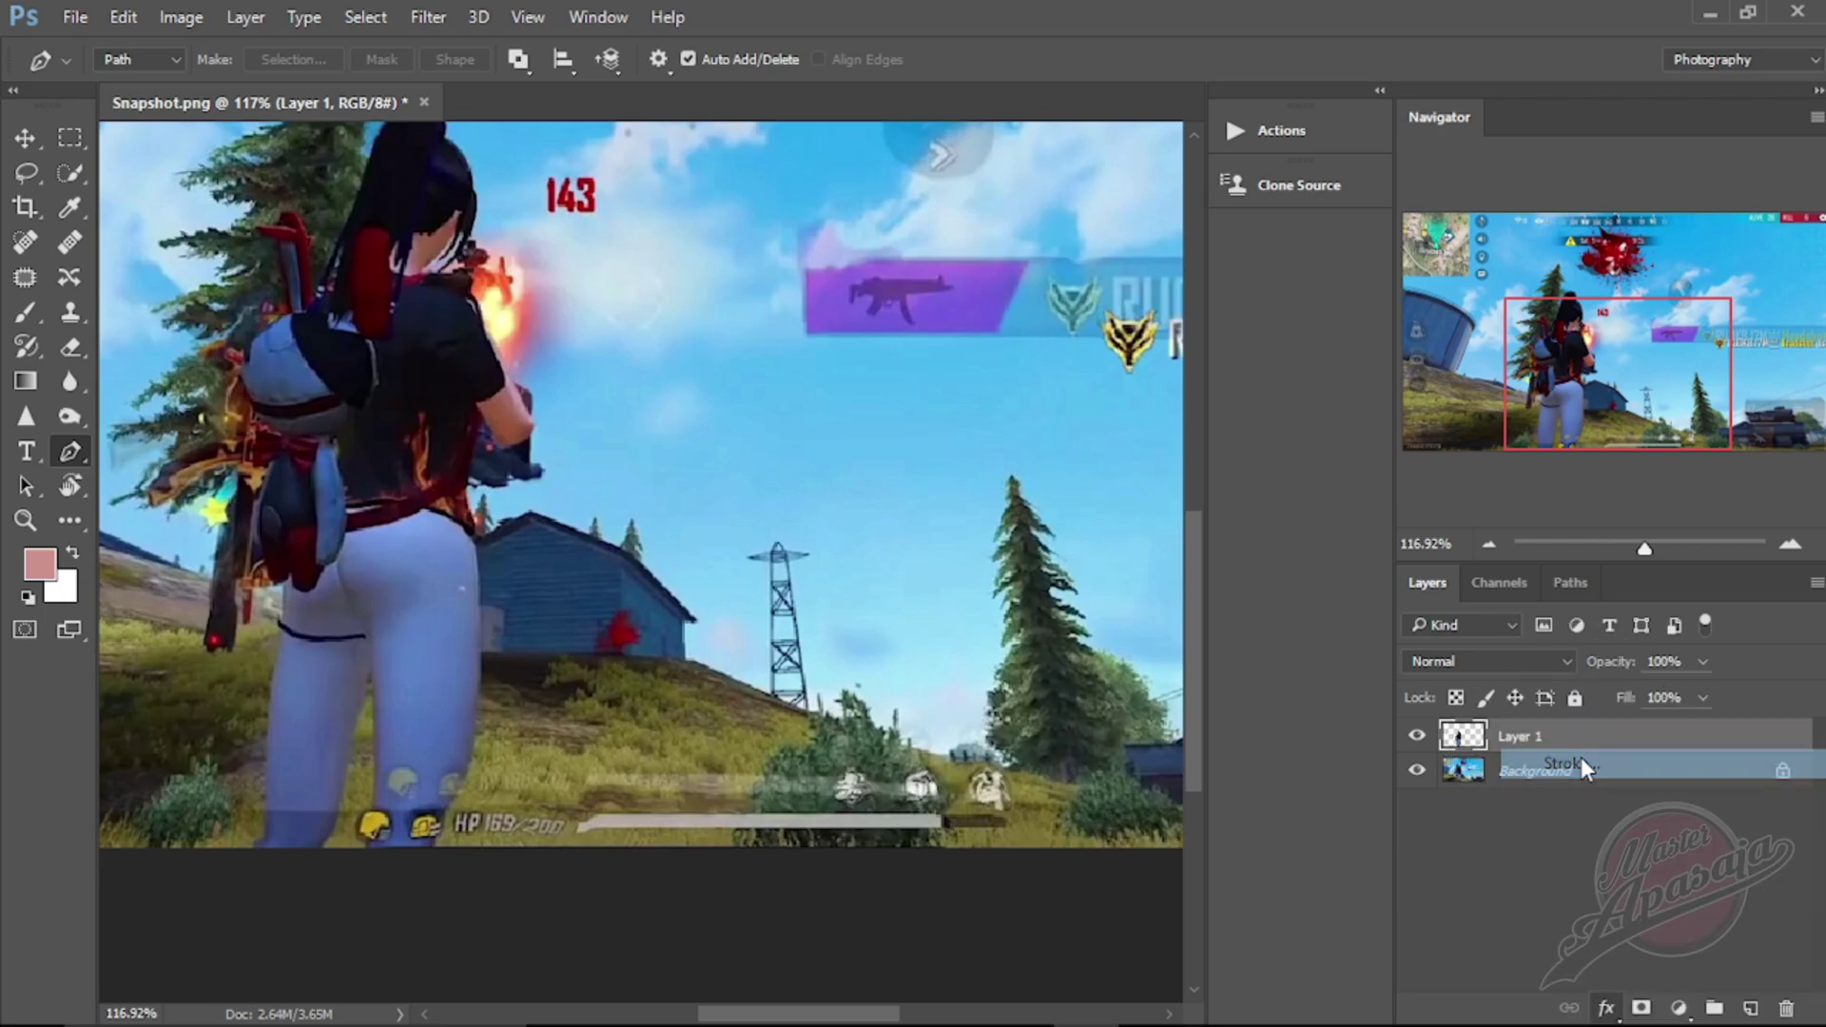
left_click_drag(573, 140, 859, 335)
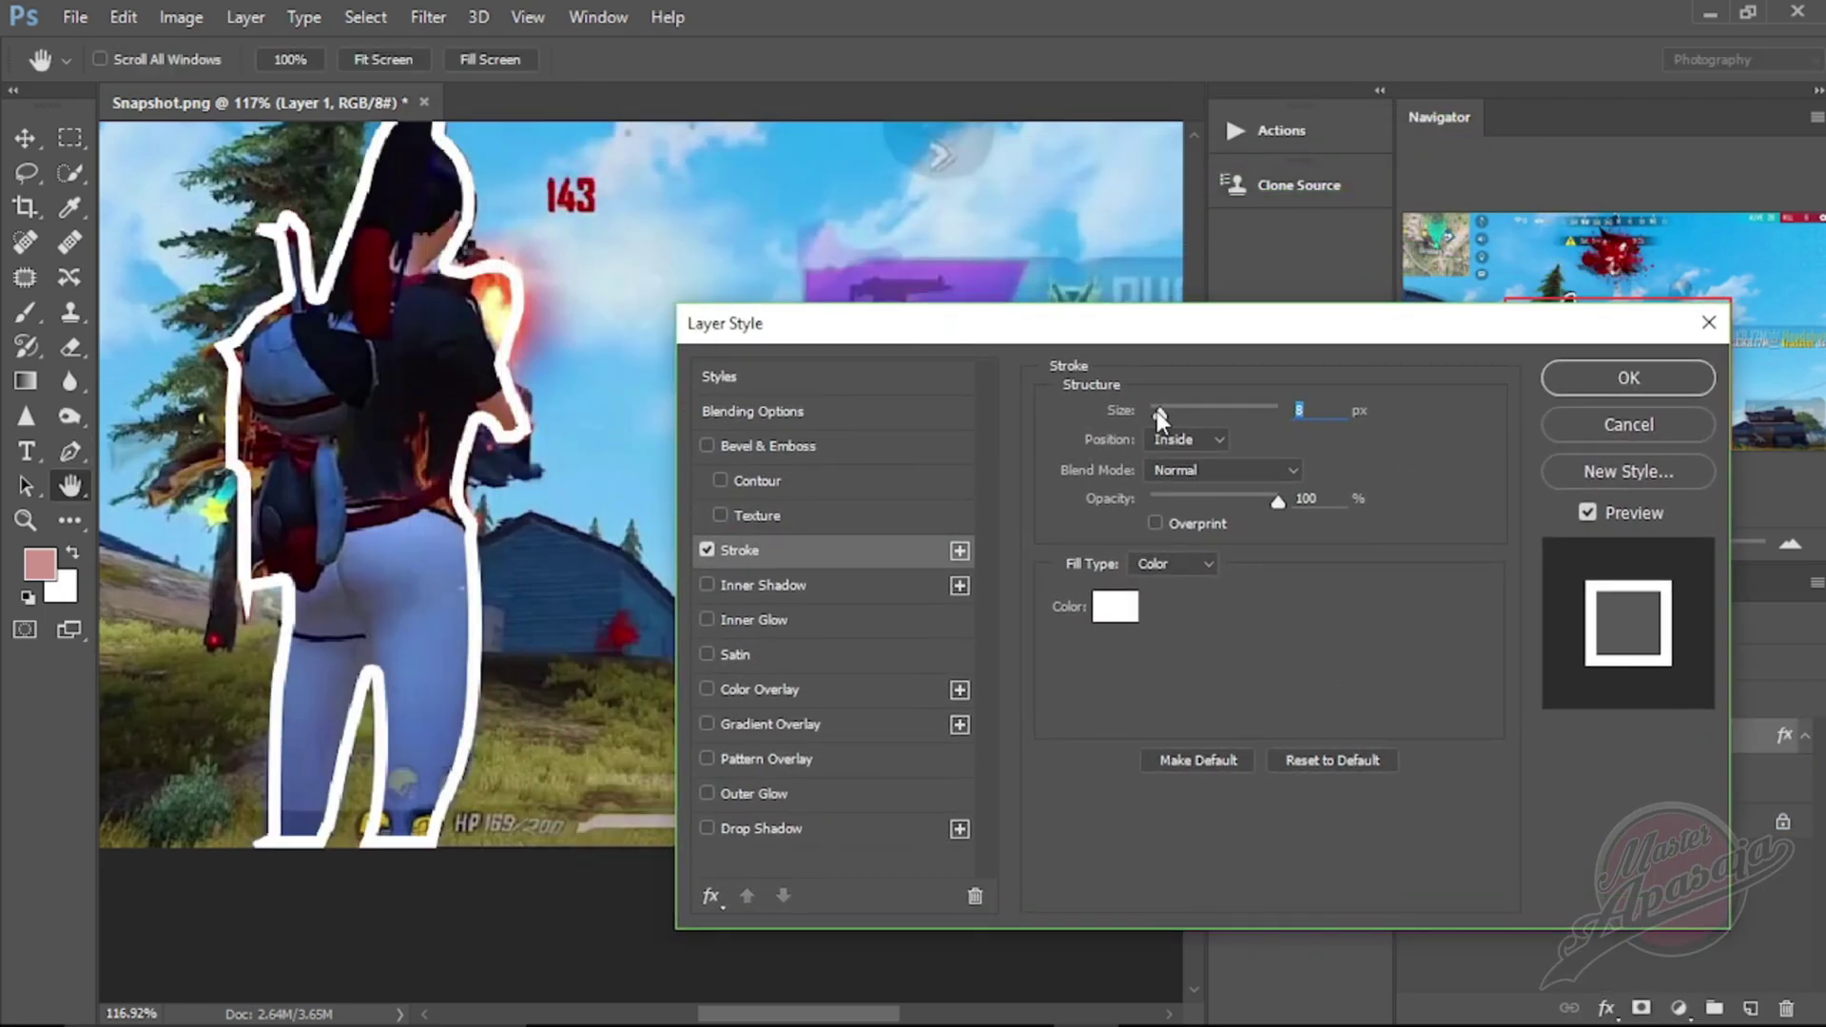
left_click_drag(1156, 411, 1160, 415)
left_click(1184, 440)
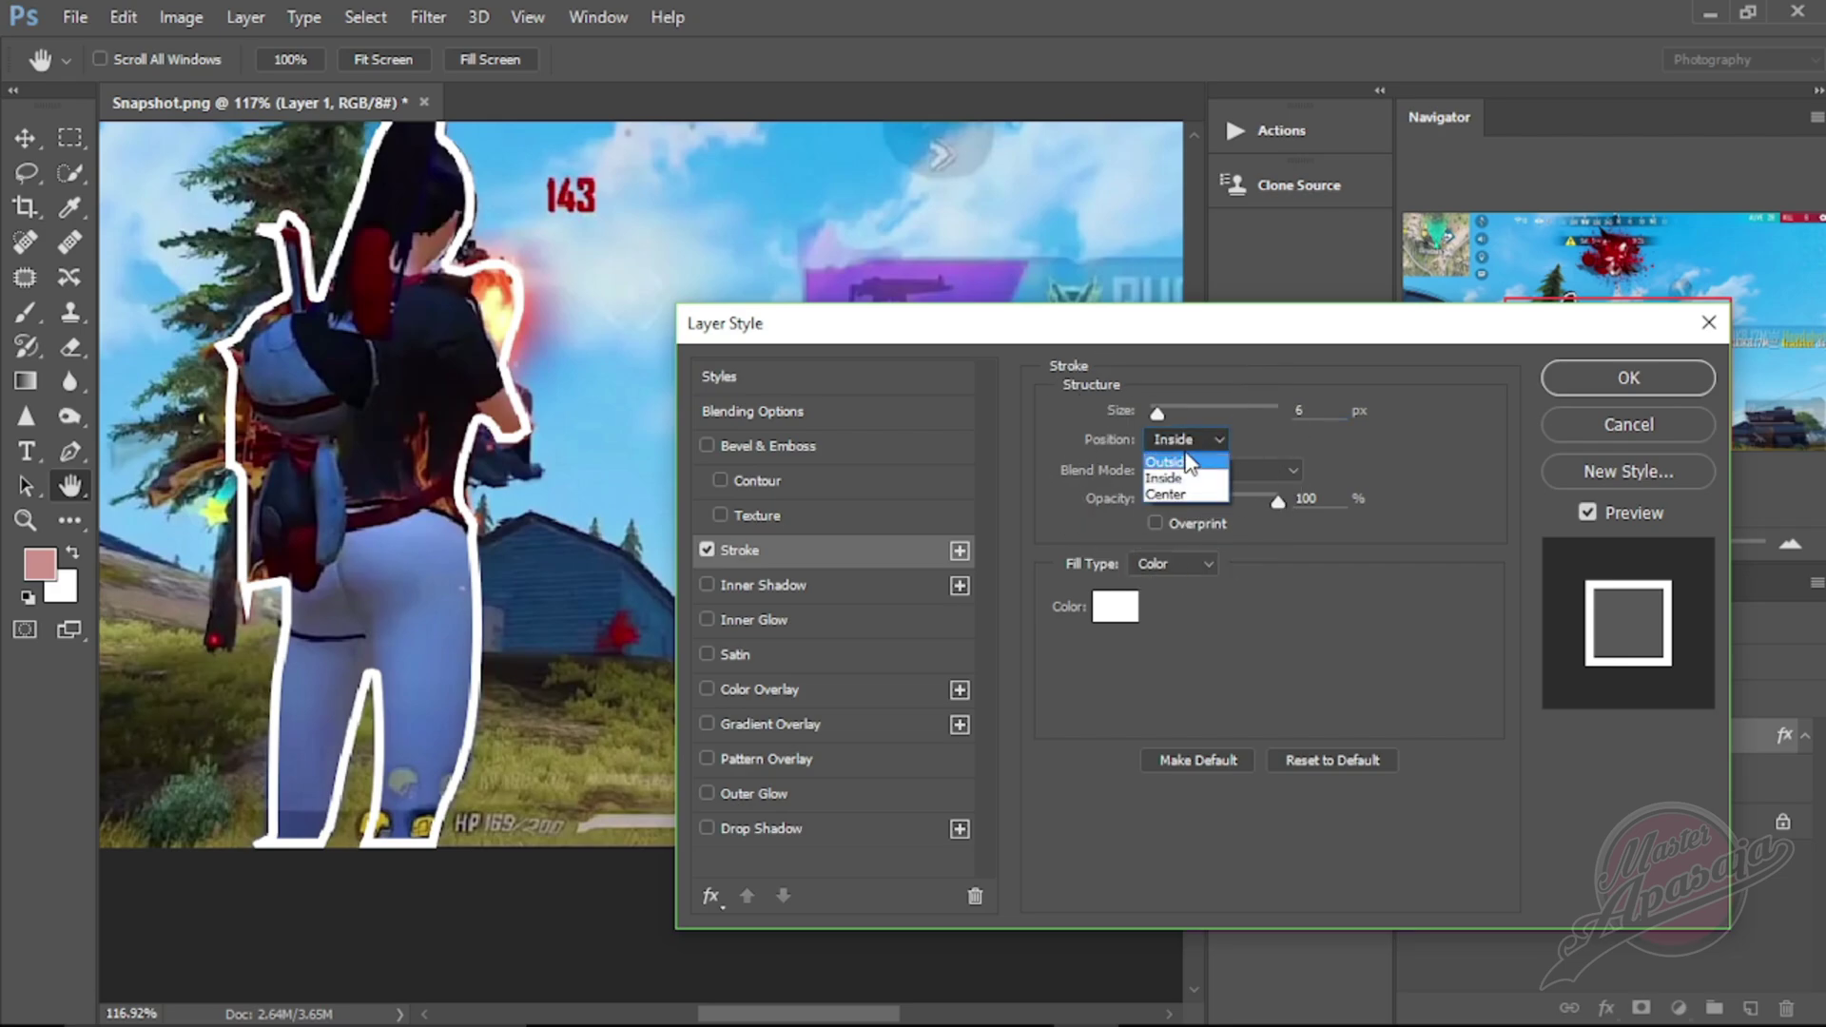
left_click(1185, 454)
mouse_move(1159, 414)
left_mouse_down()
mouse_move(1176, 415)
mouse_move(1156, 414)
left_mouse_up()
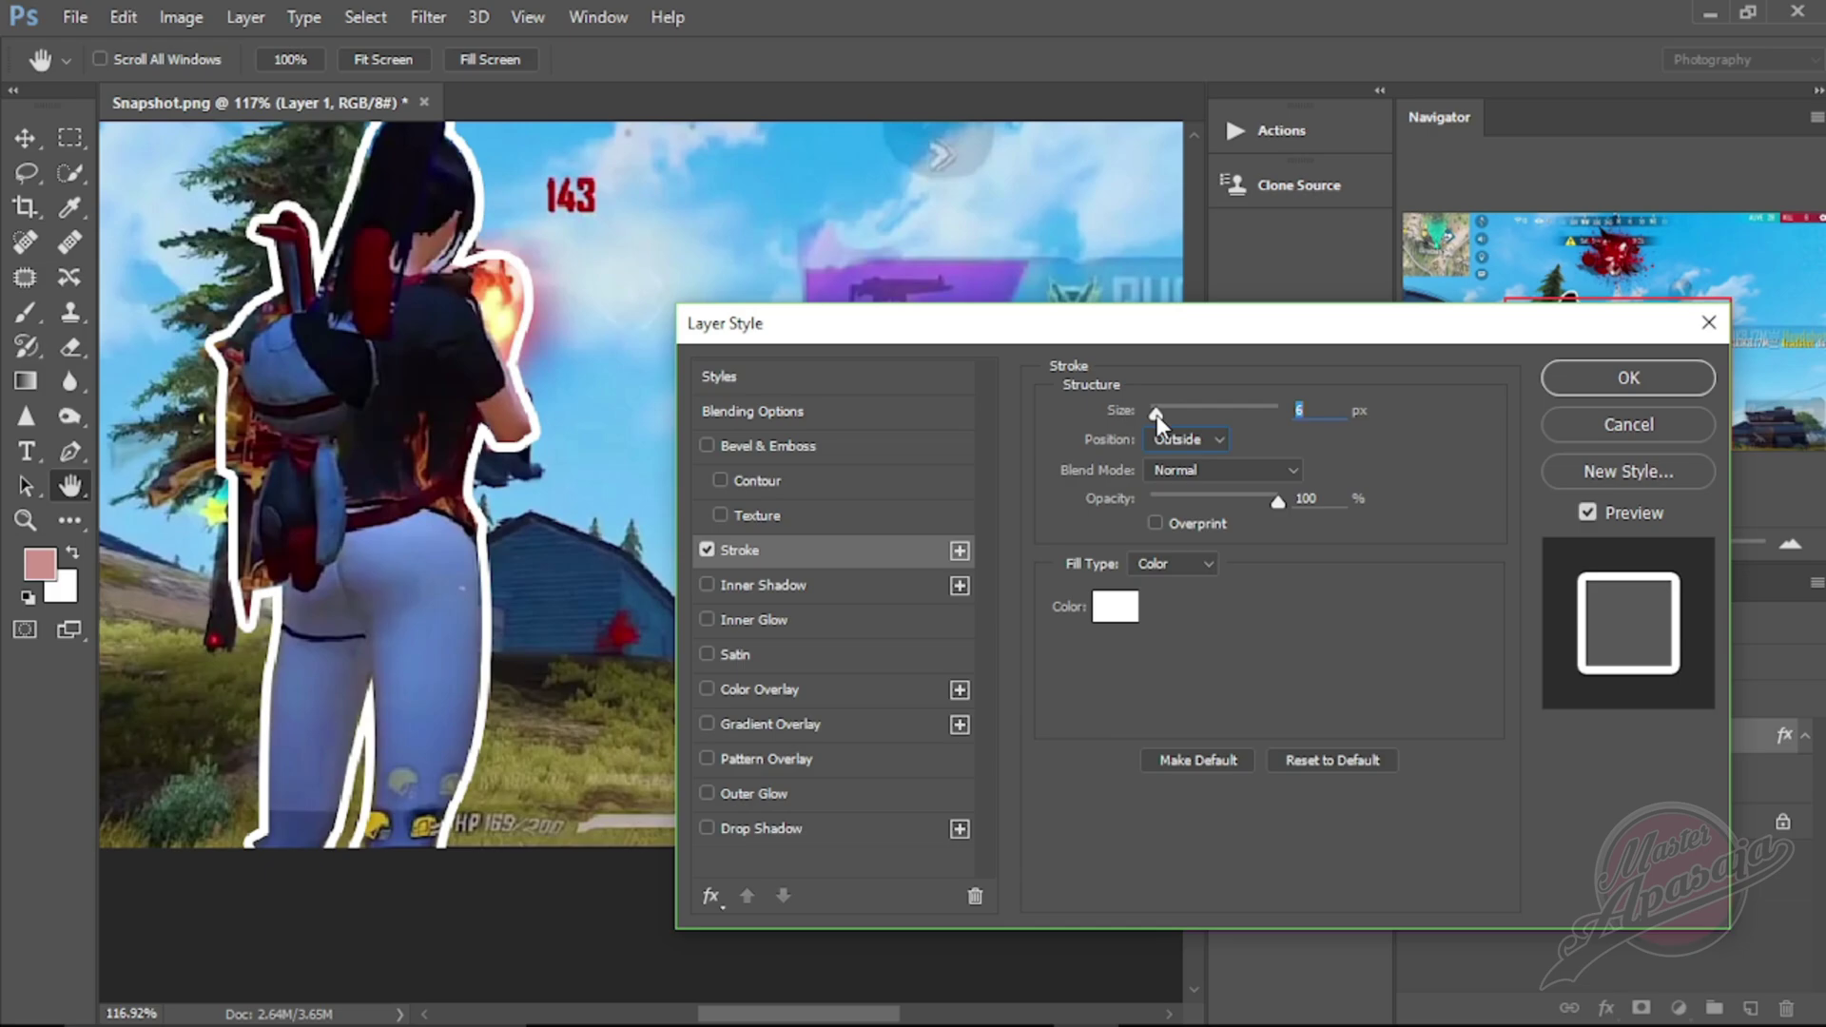
left_click(1577, 374)
- Hide the Background layer behind the outlined character
left_click(1489, 545)
left_click(1489, 545)
left_click(1489, 545)
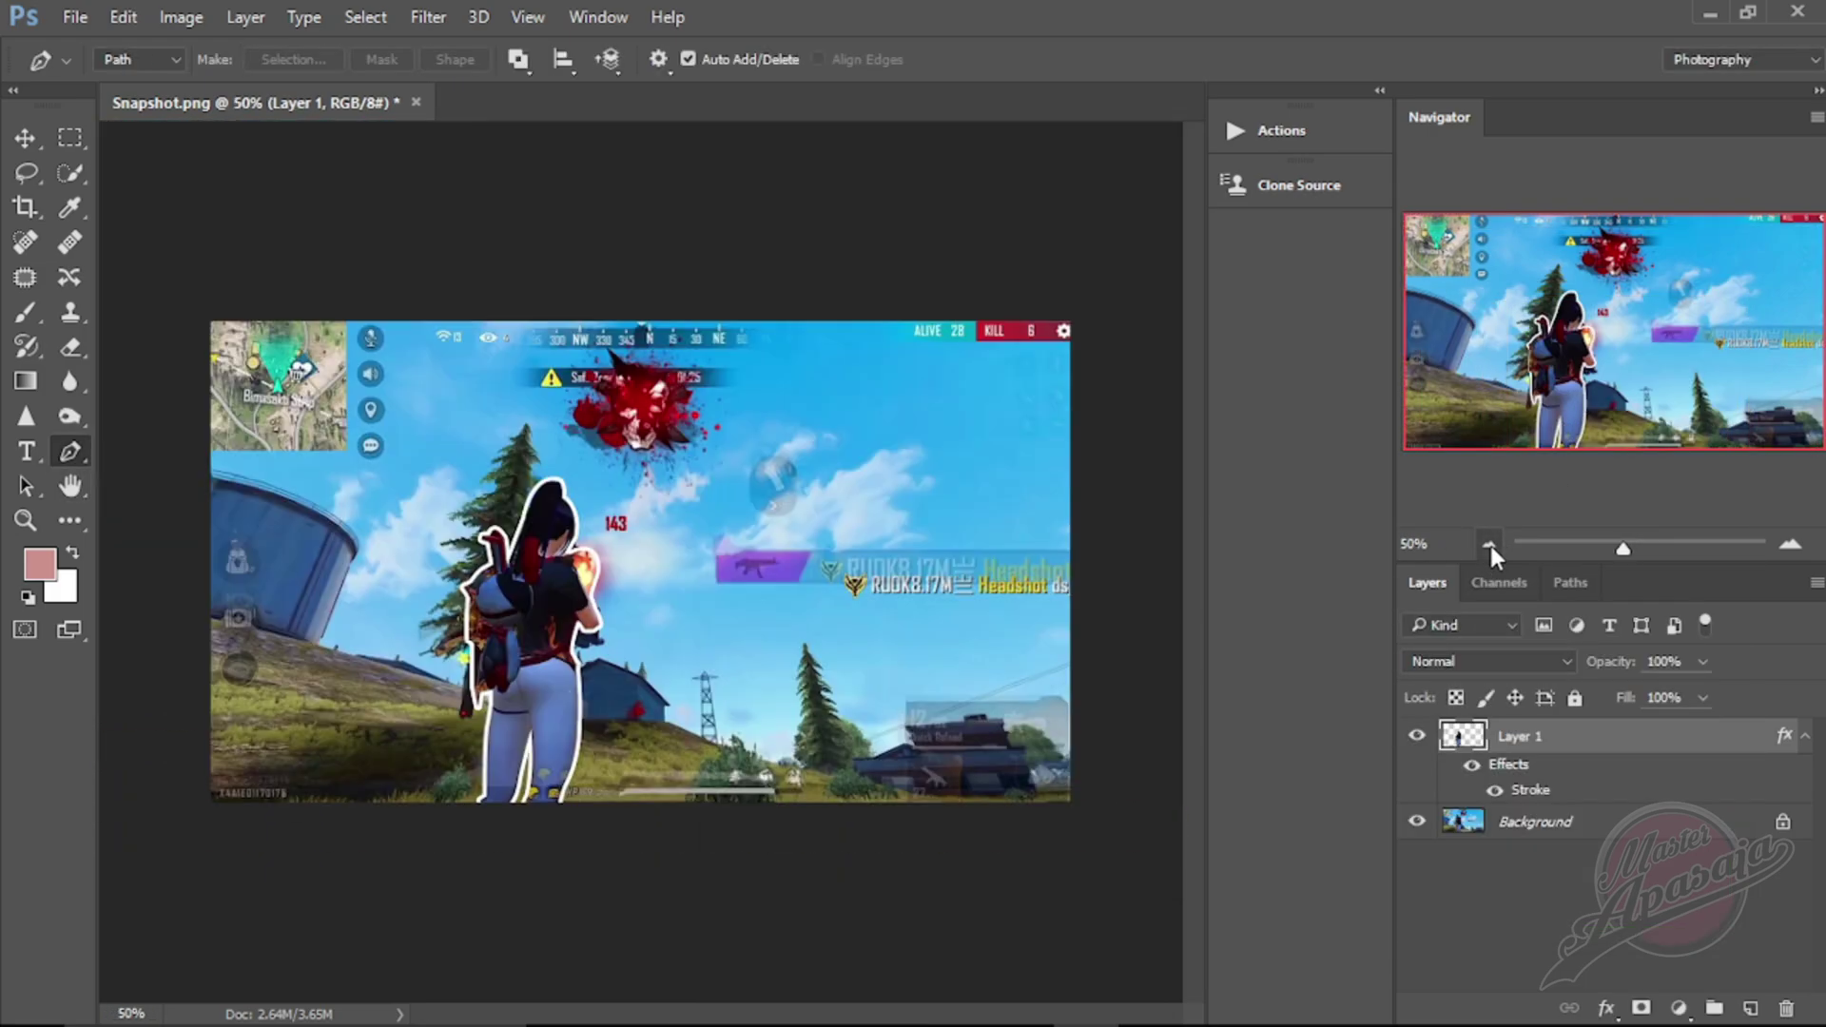
left_click(1790, 543)
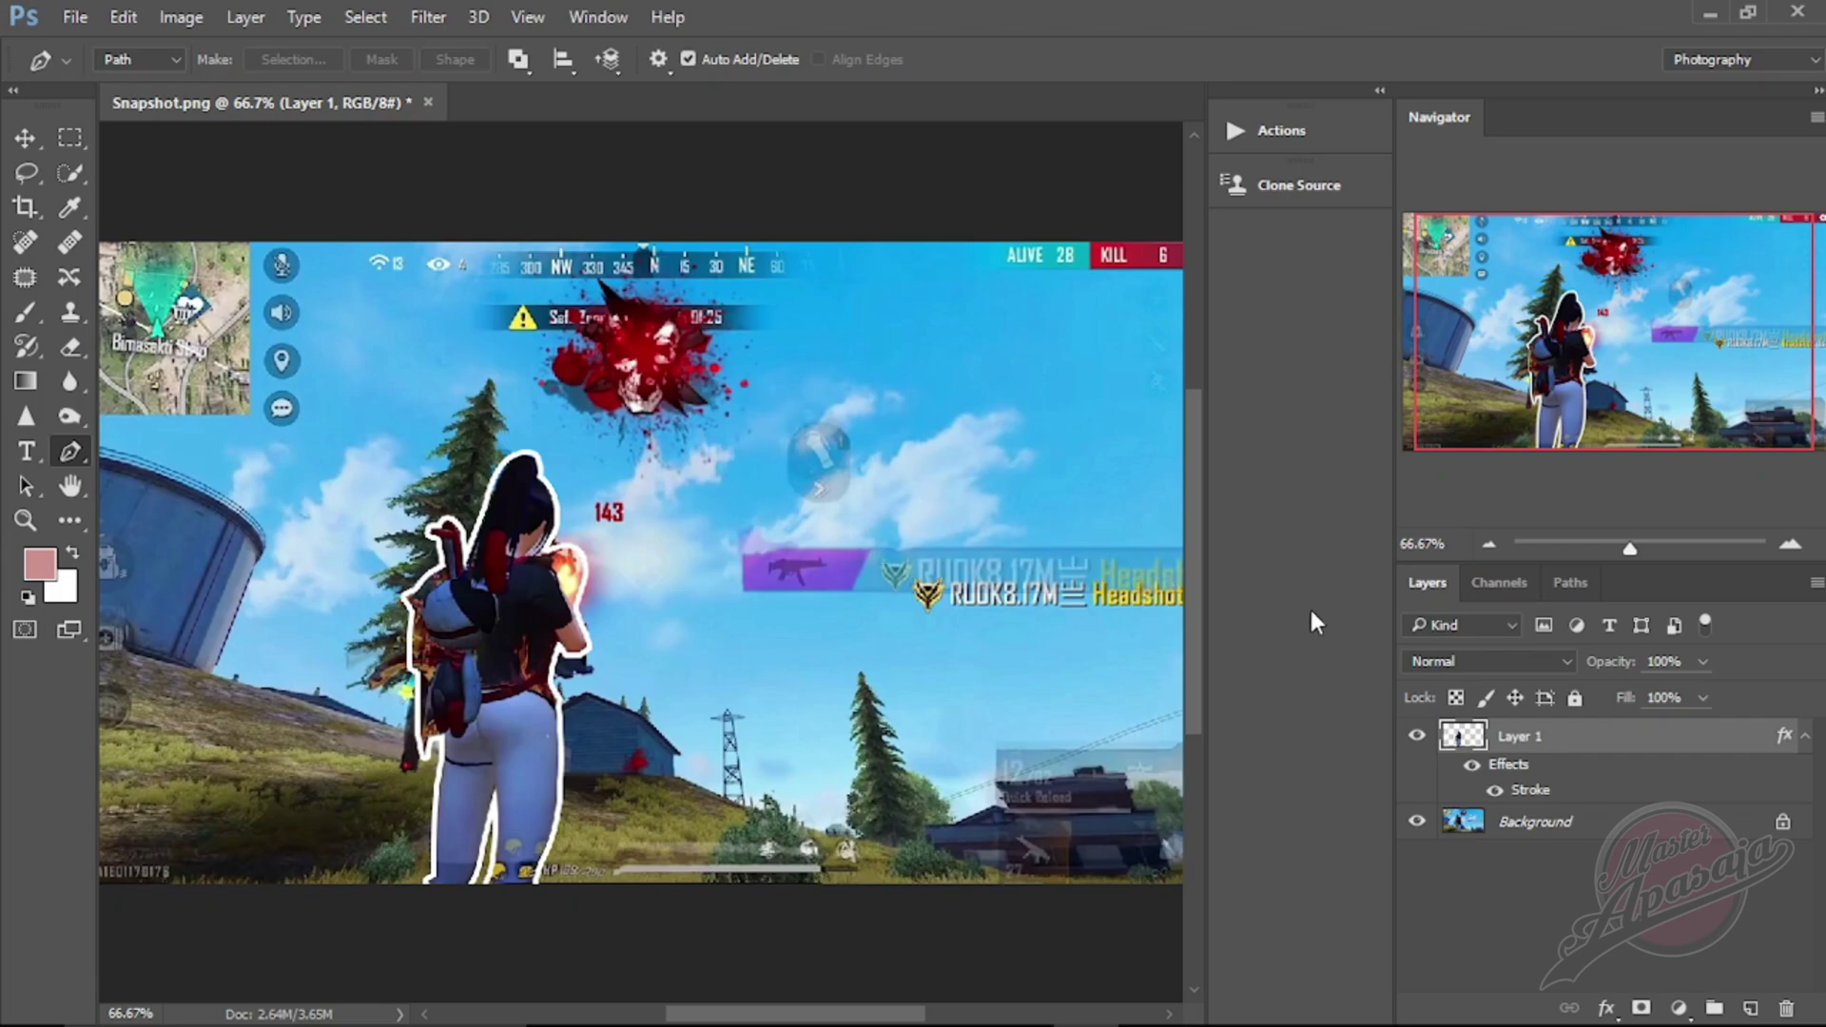
left_click(1417, 822)
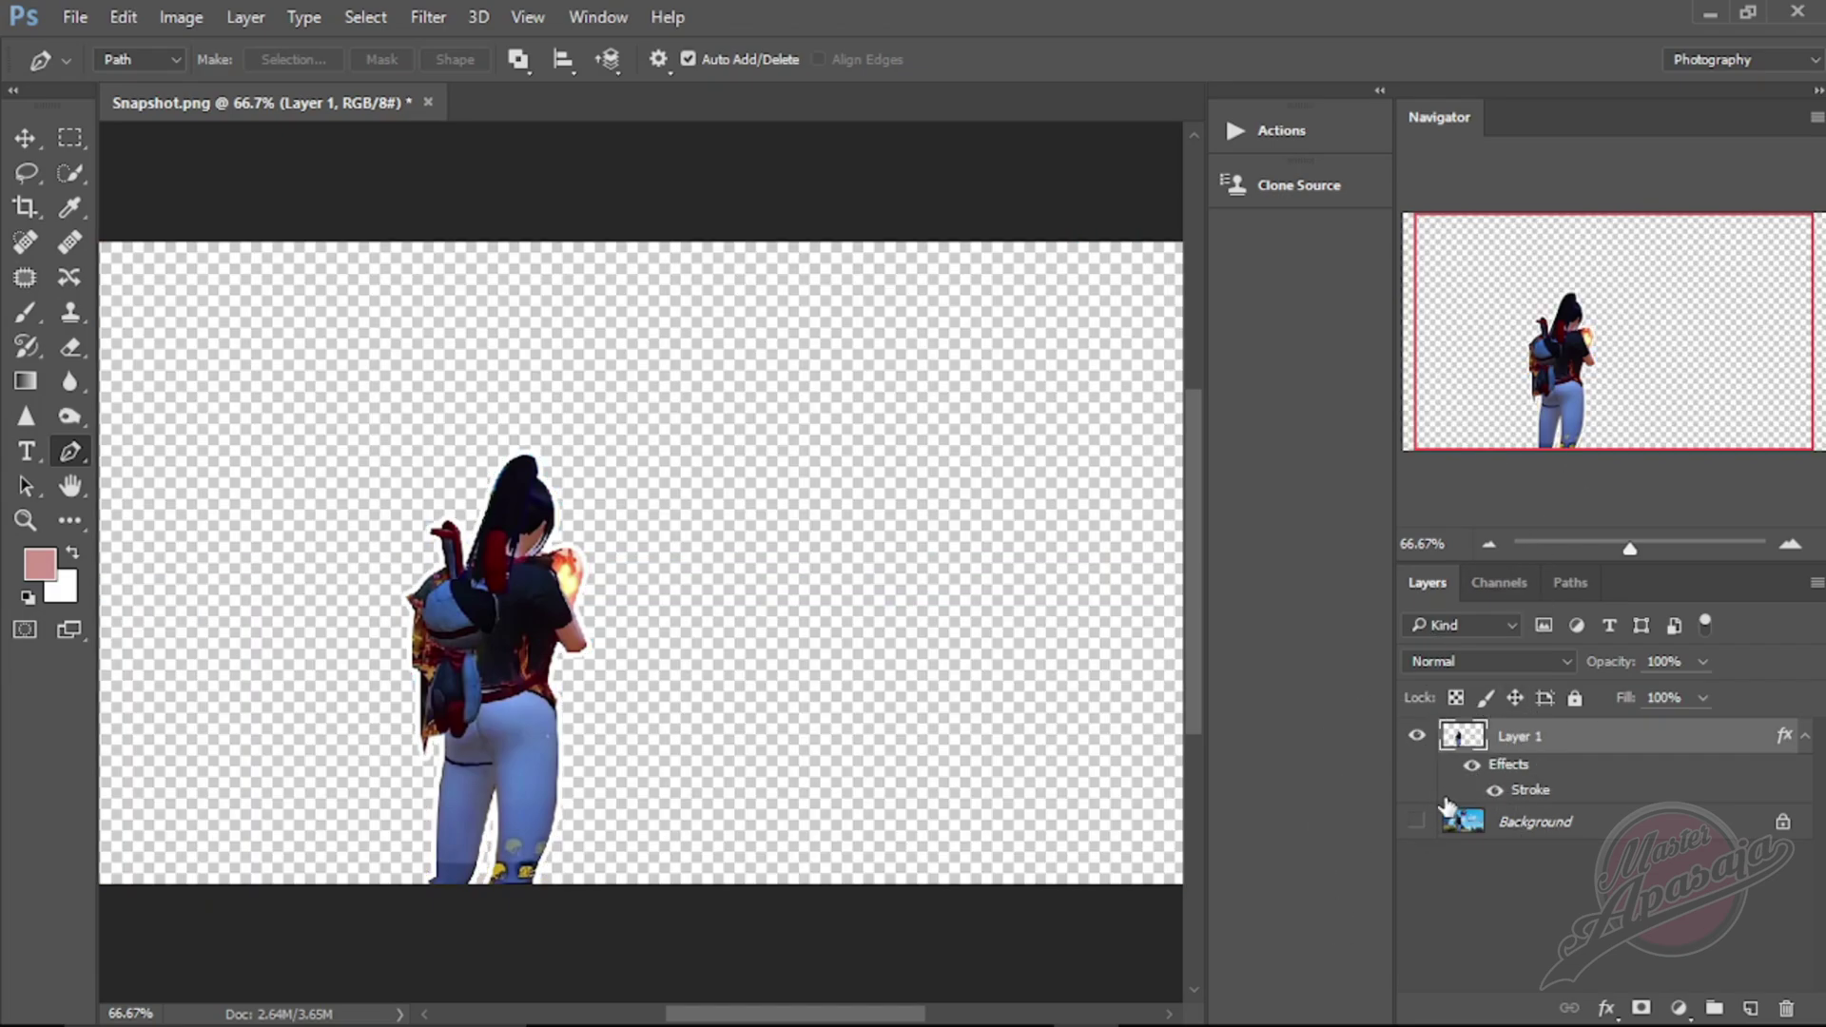
- Save the character cut-out as a PNG named "Snapshot png 1" in the Snapshot folder, accepting the PNG options
left_click(77, 16)
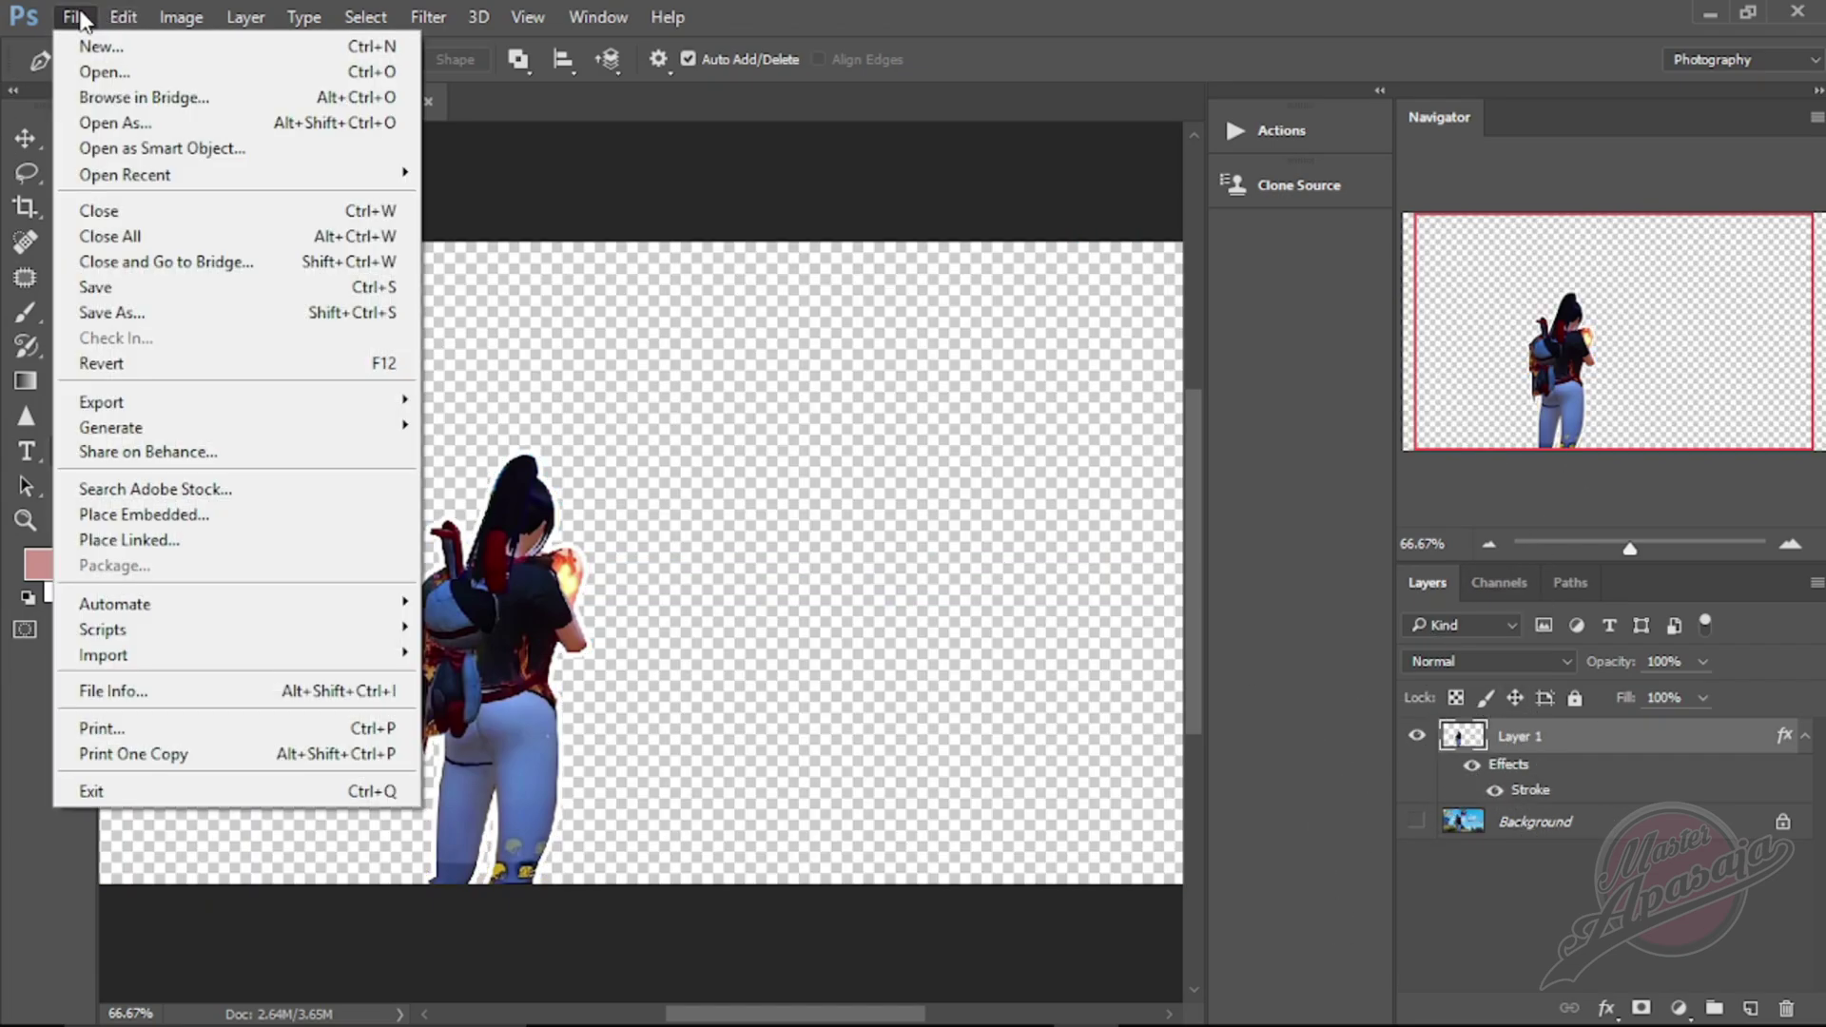
left_click(184, 288)
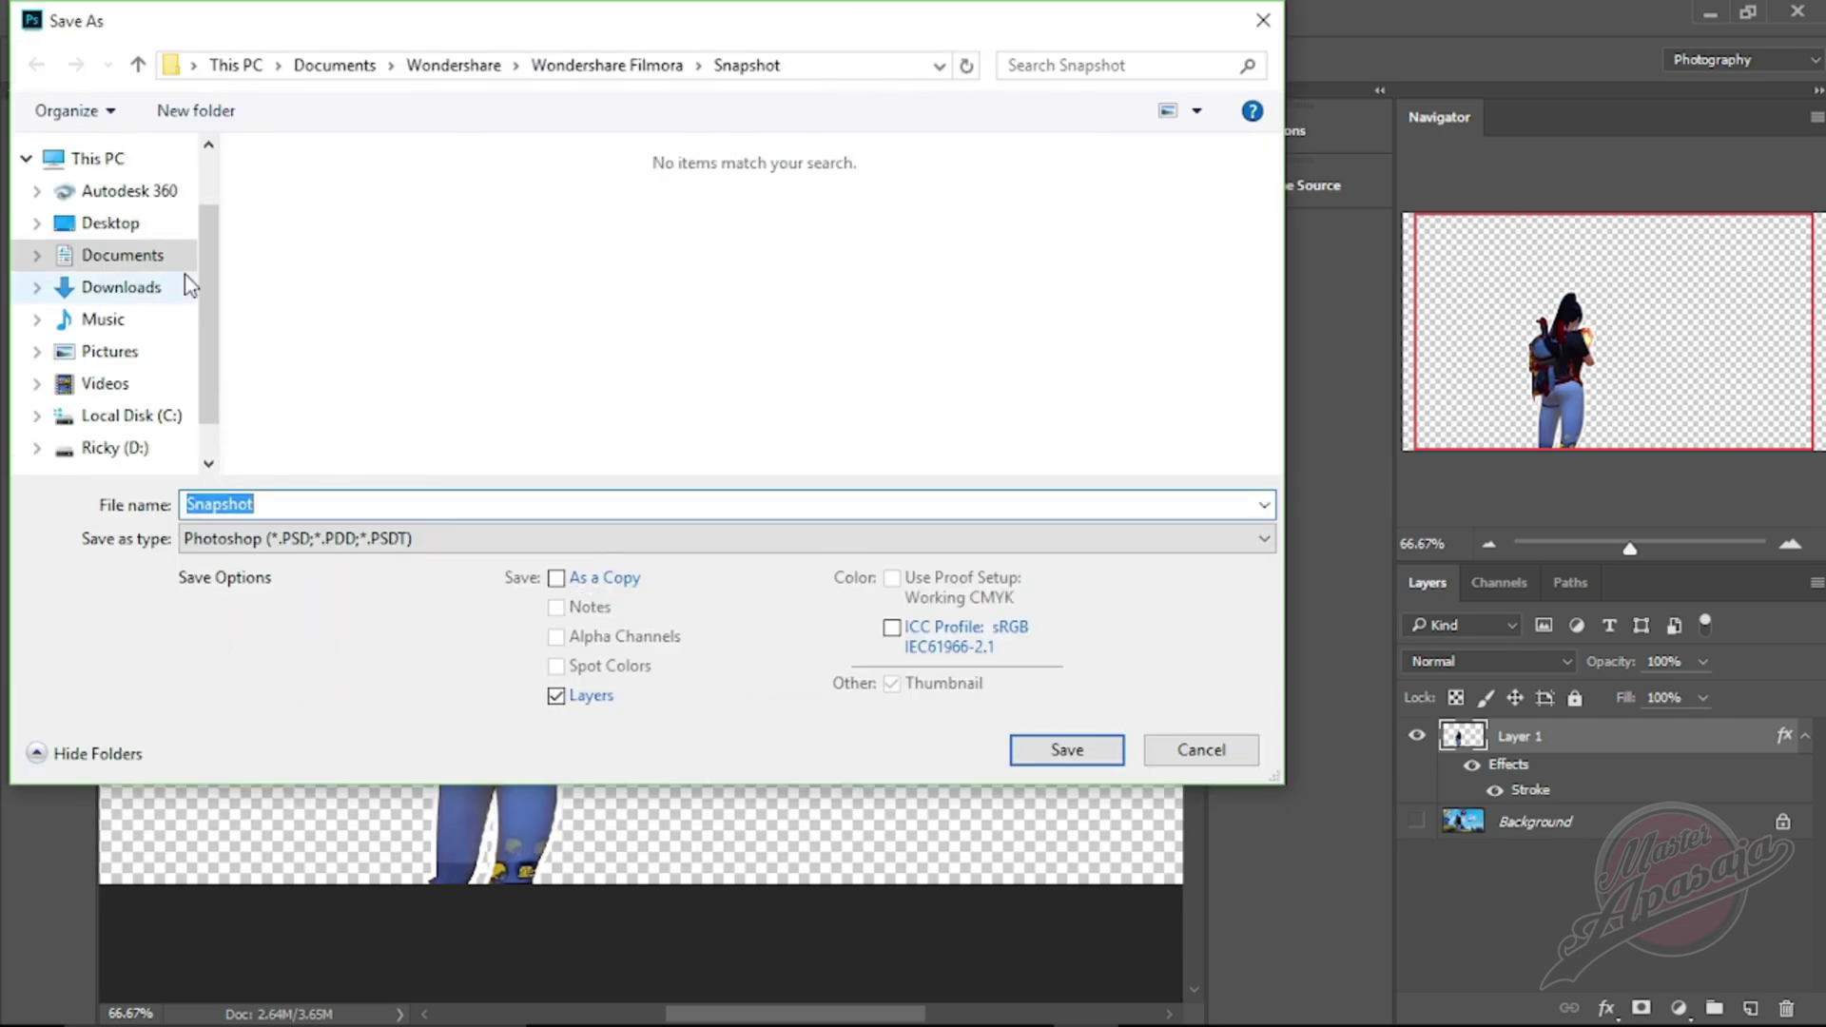
left_click(471, 540)
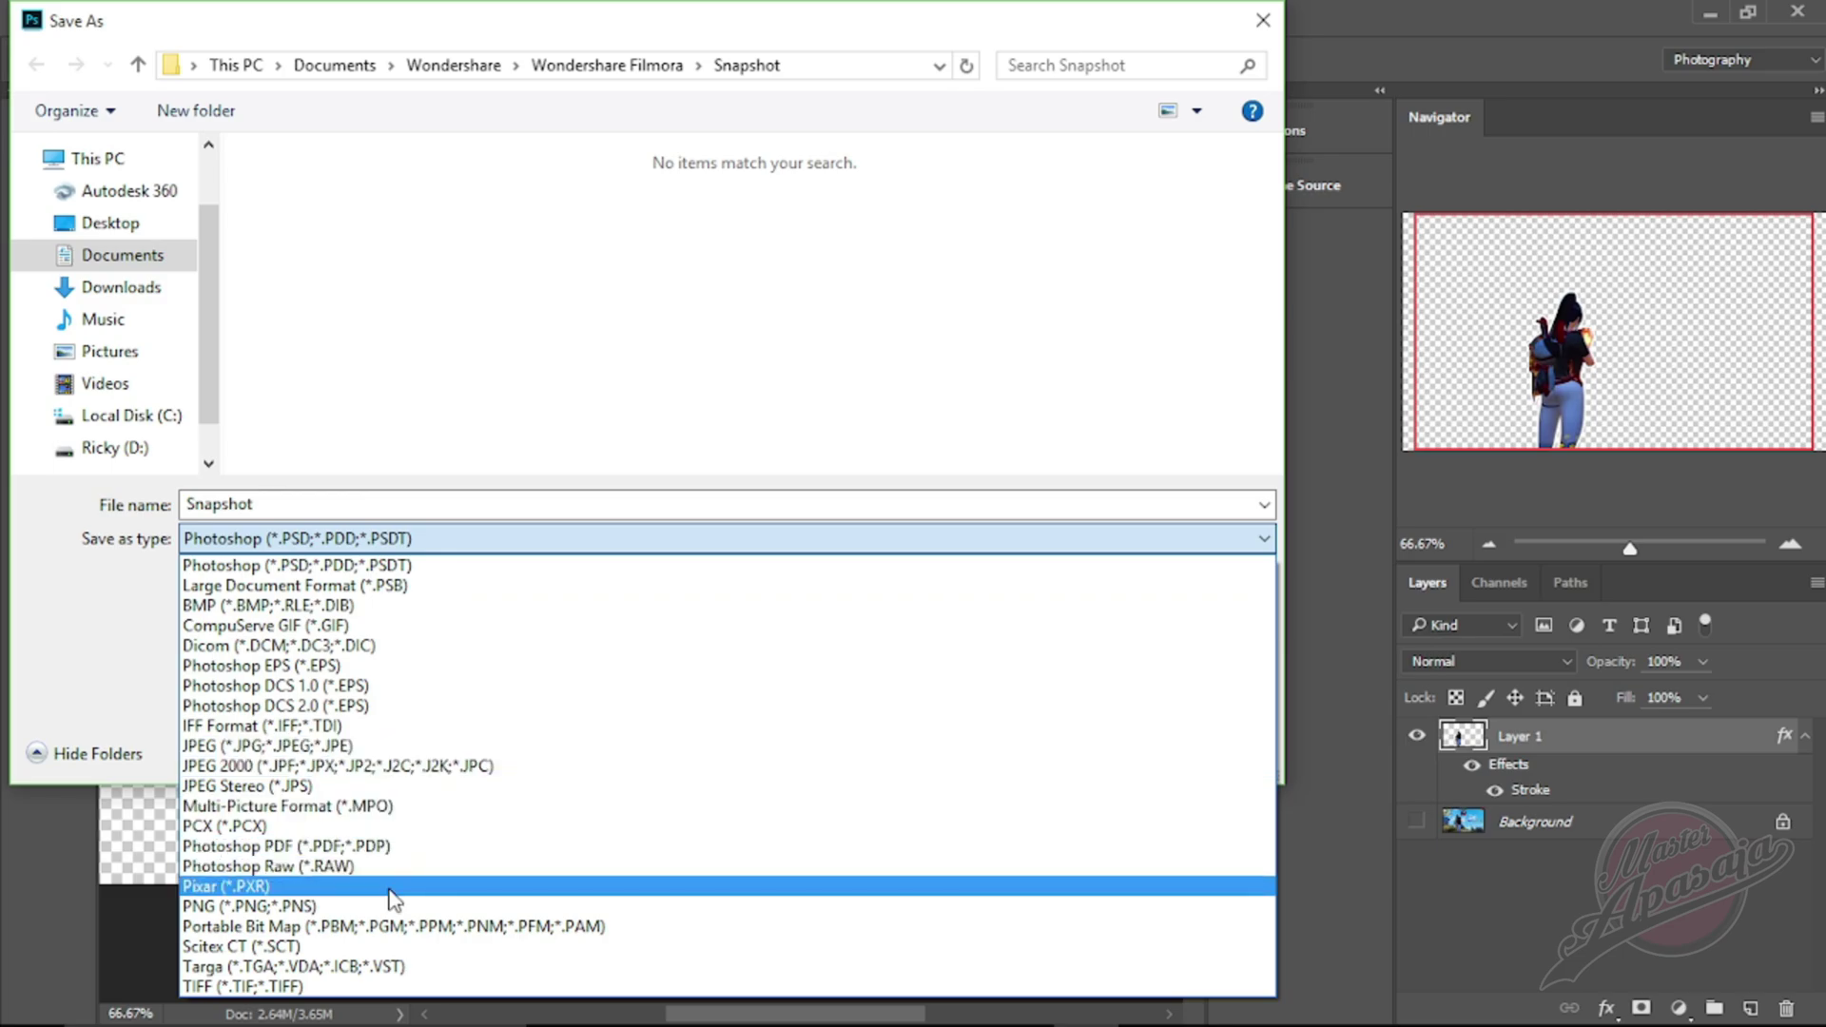
left_click(348, 911)
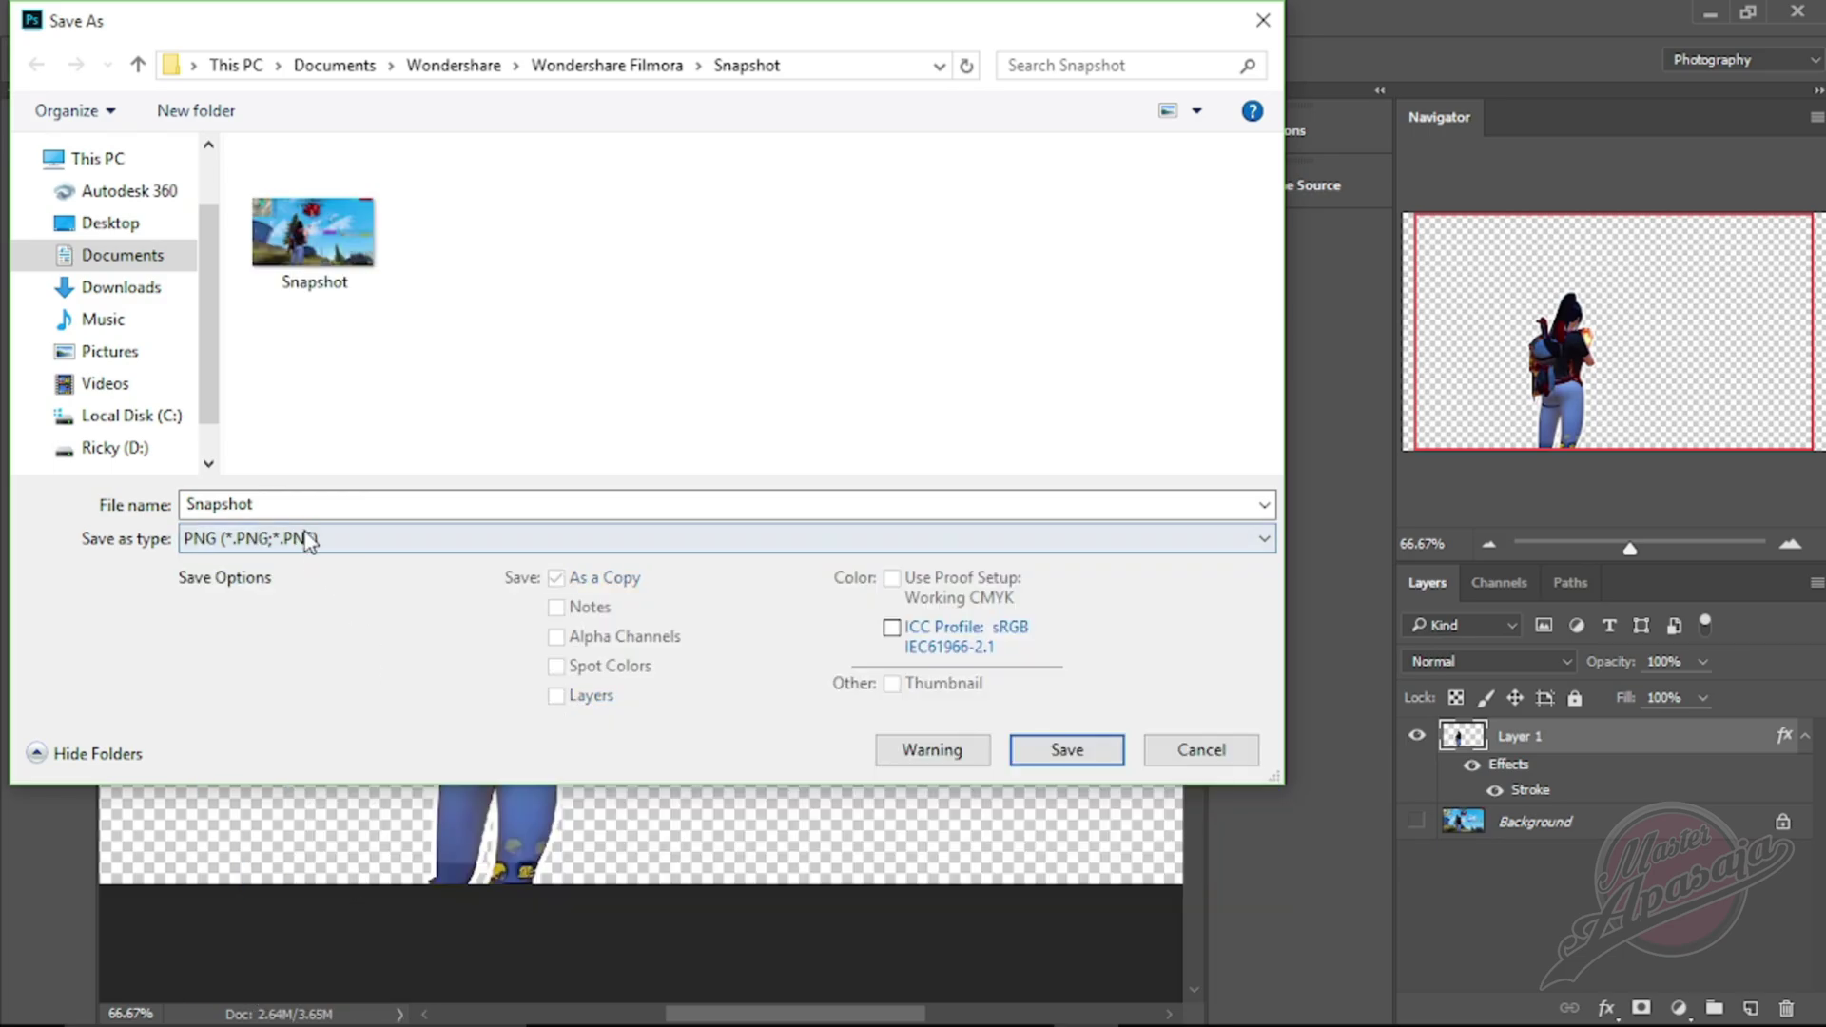
double_click(336, 500)
left_click(337, 500)
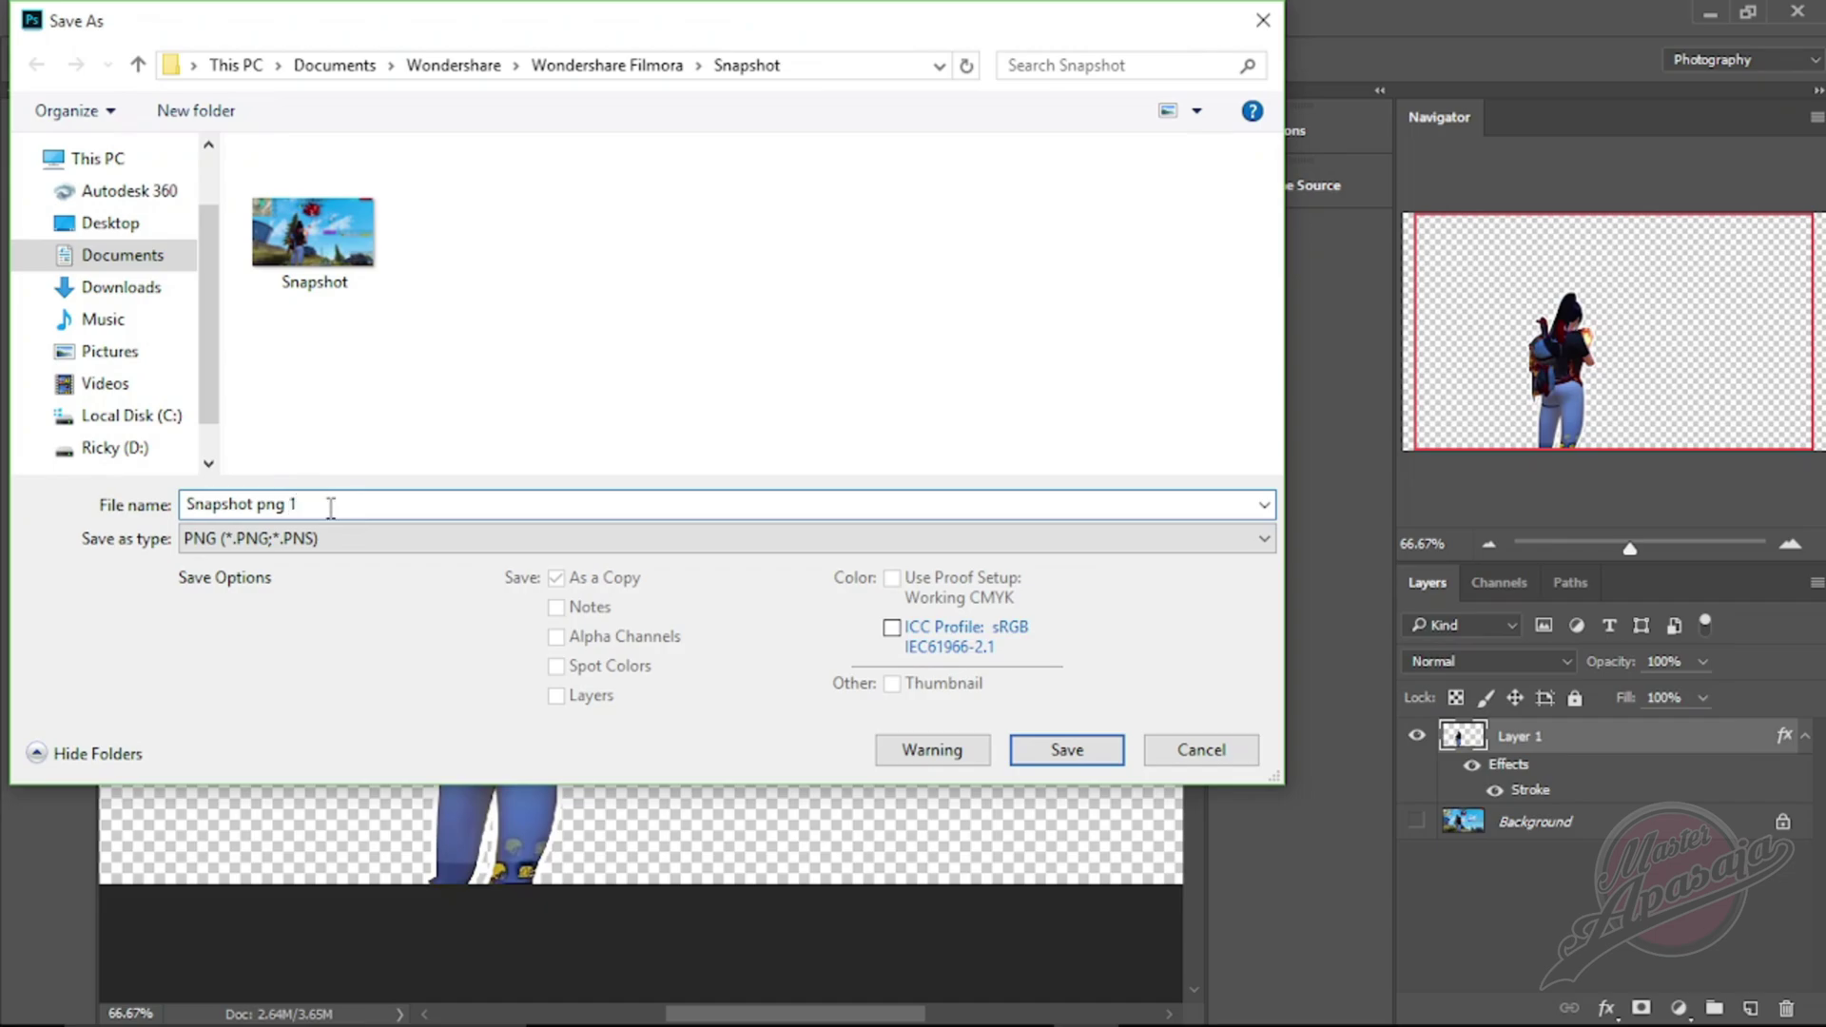
left_click_drag(331, 507, 204, 501)
left_click(307, 504)
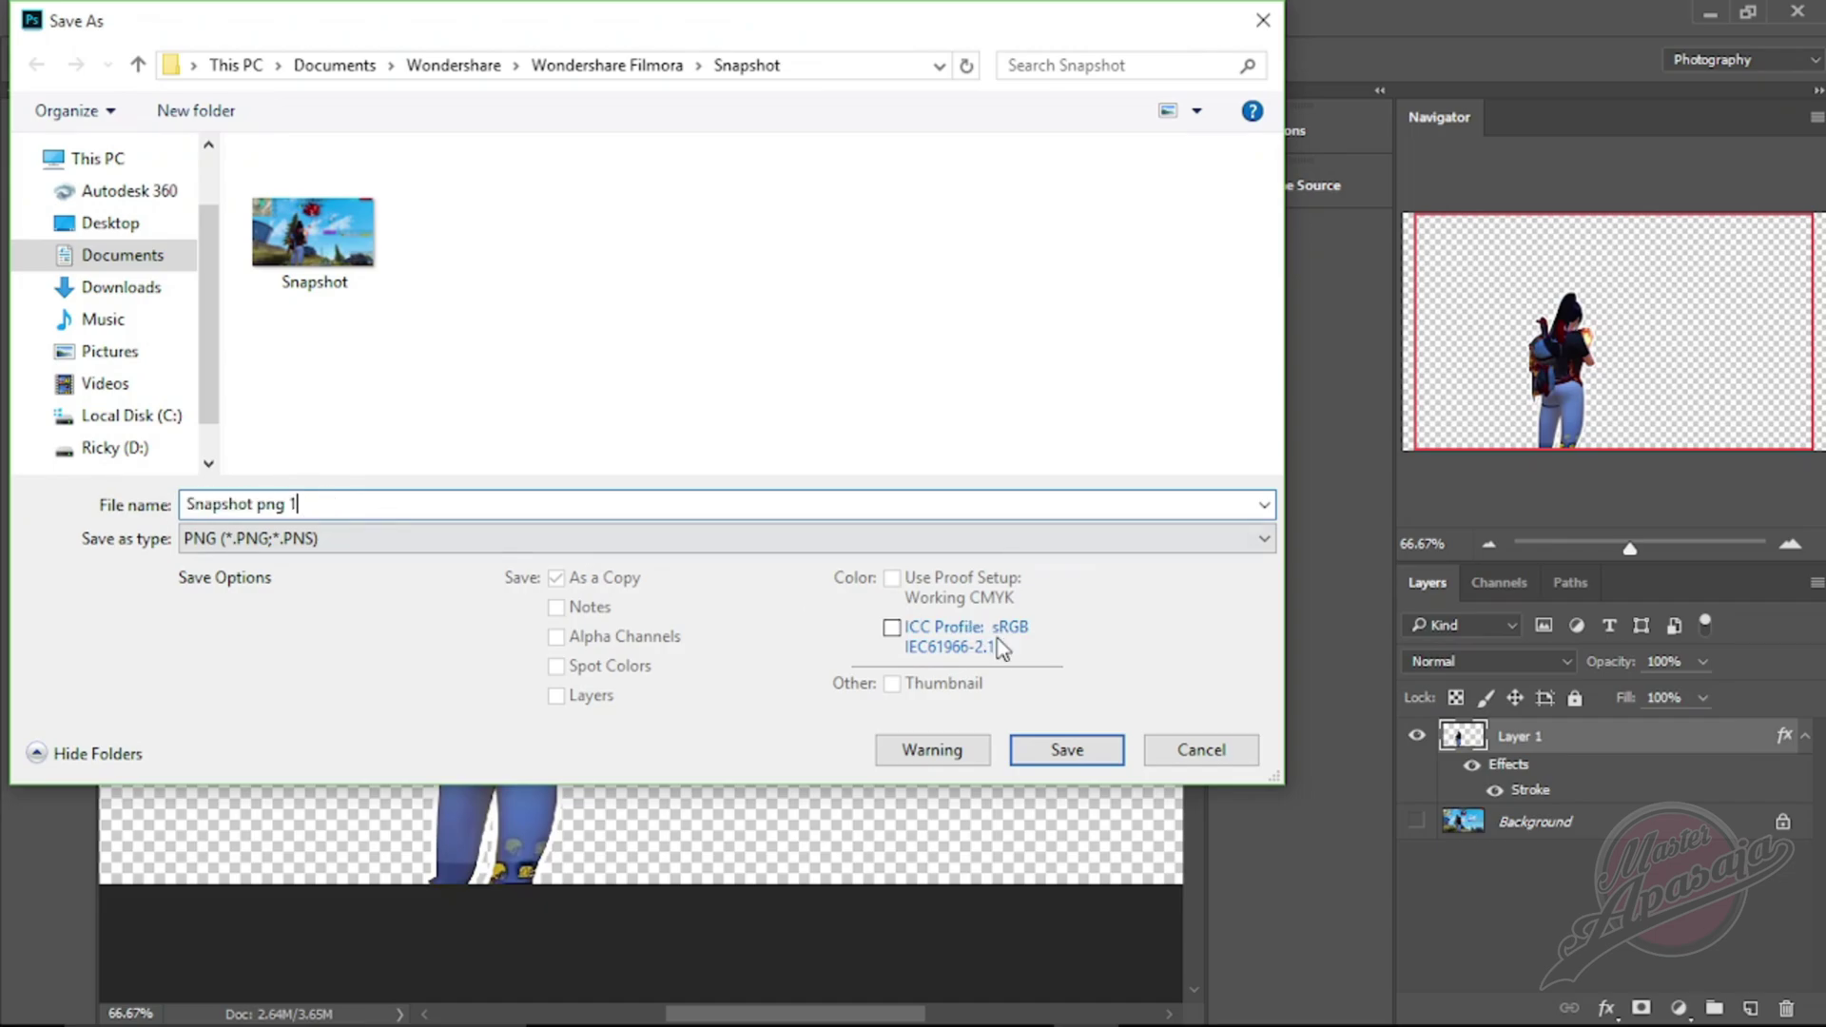
left_click(1069, 750)
left_click(1016, 311)
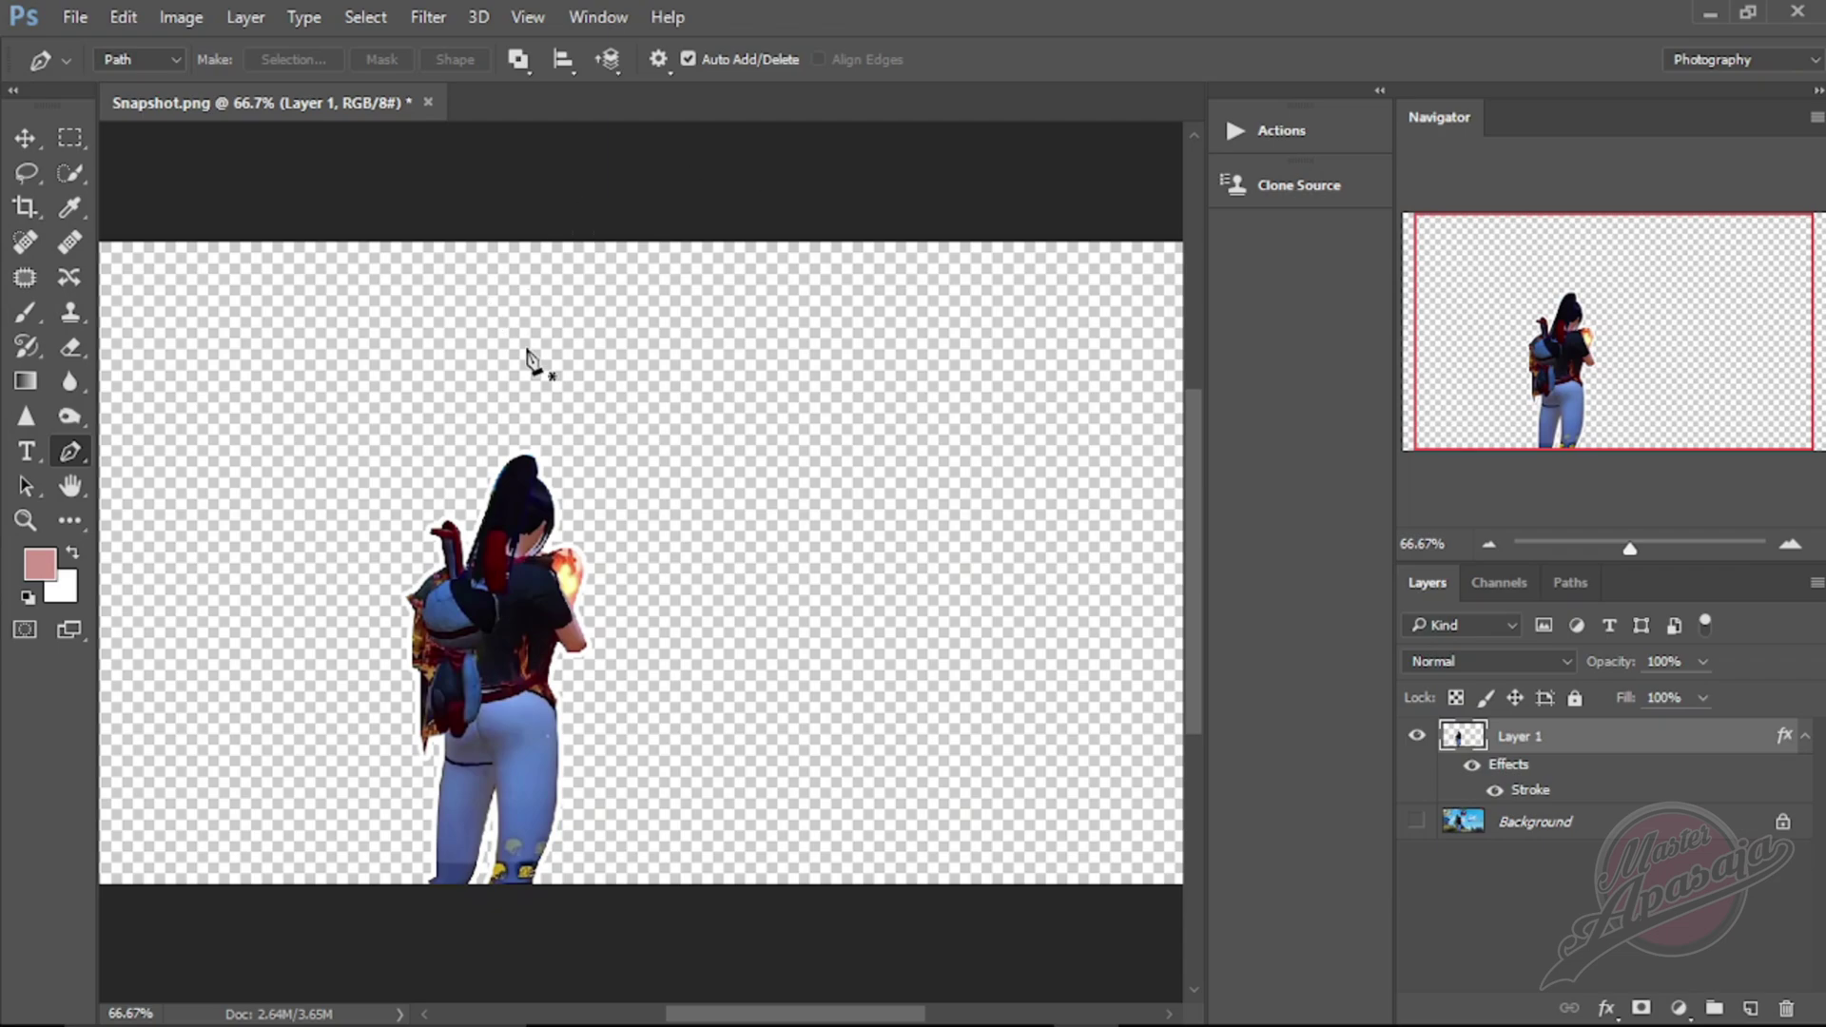
- Switch to Filmora and import the Snapshot png 1 file from the Snapshot folder into the project media
left_click(1709, 14)
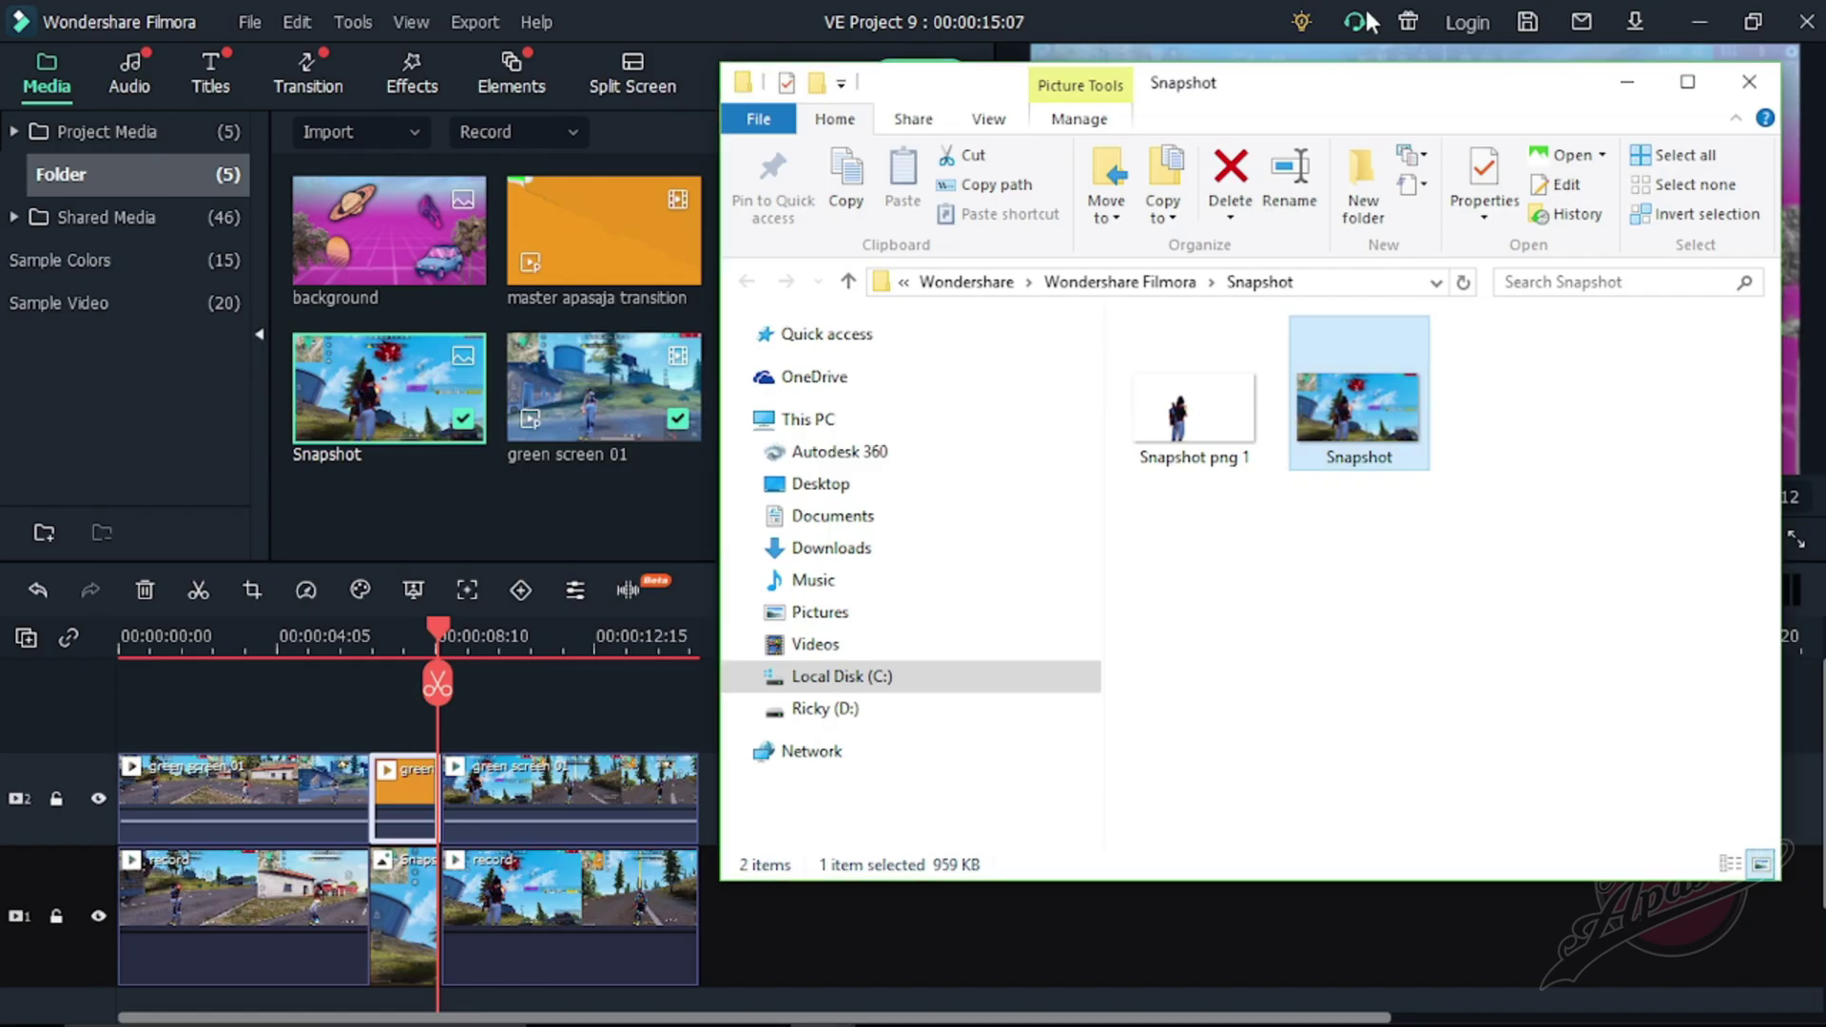
left_click(1185, 433)
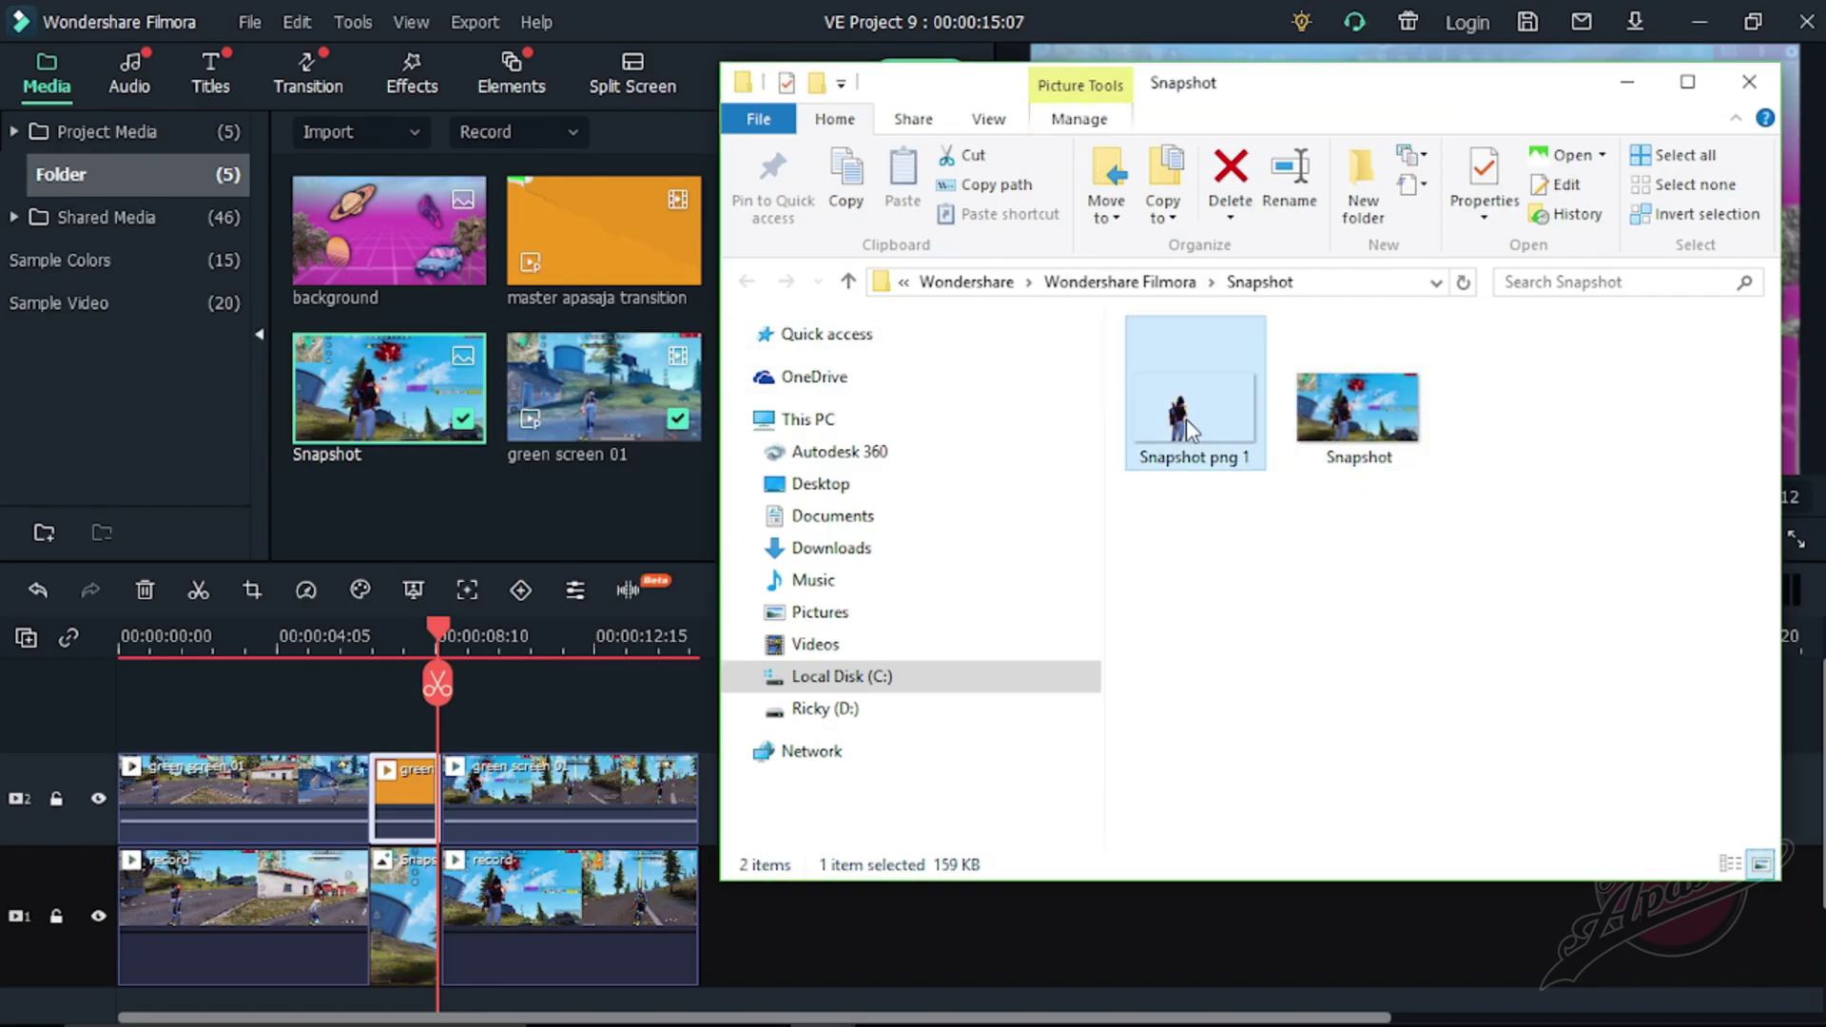
left_click_drag(1186, 416, 551, 490)
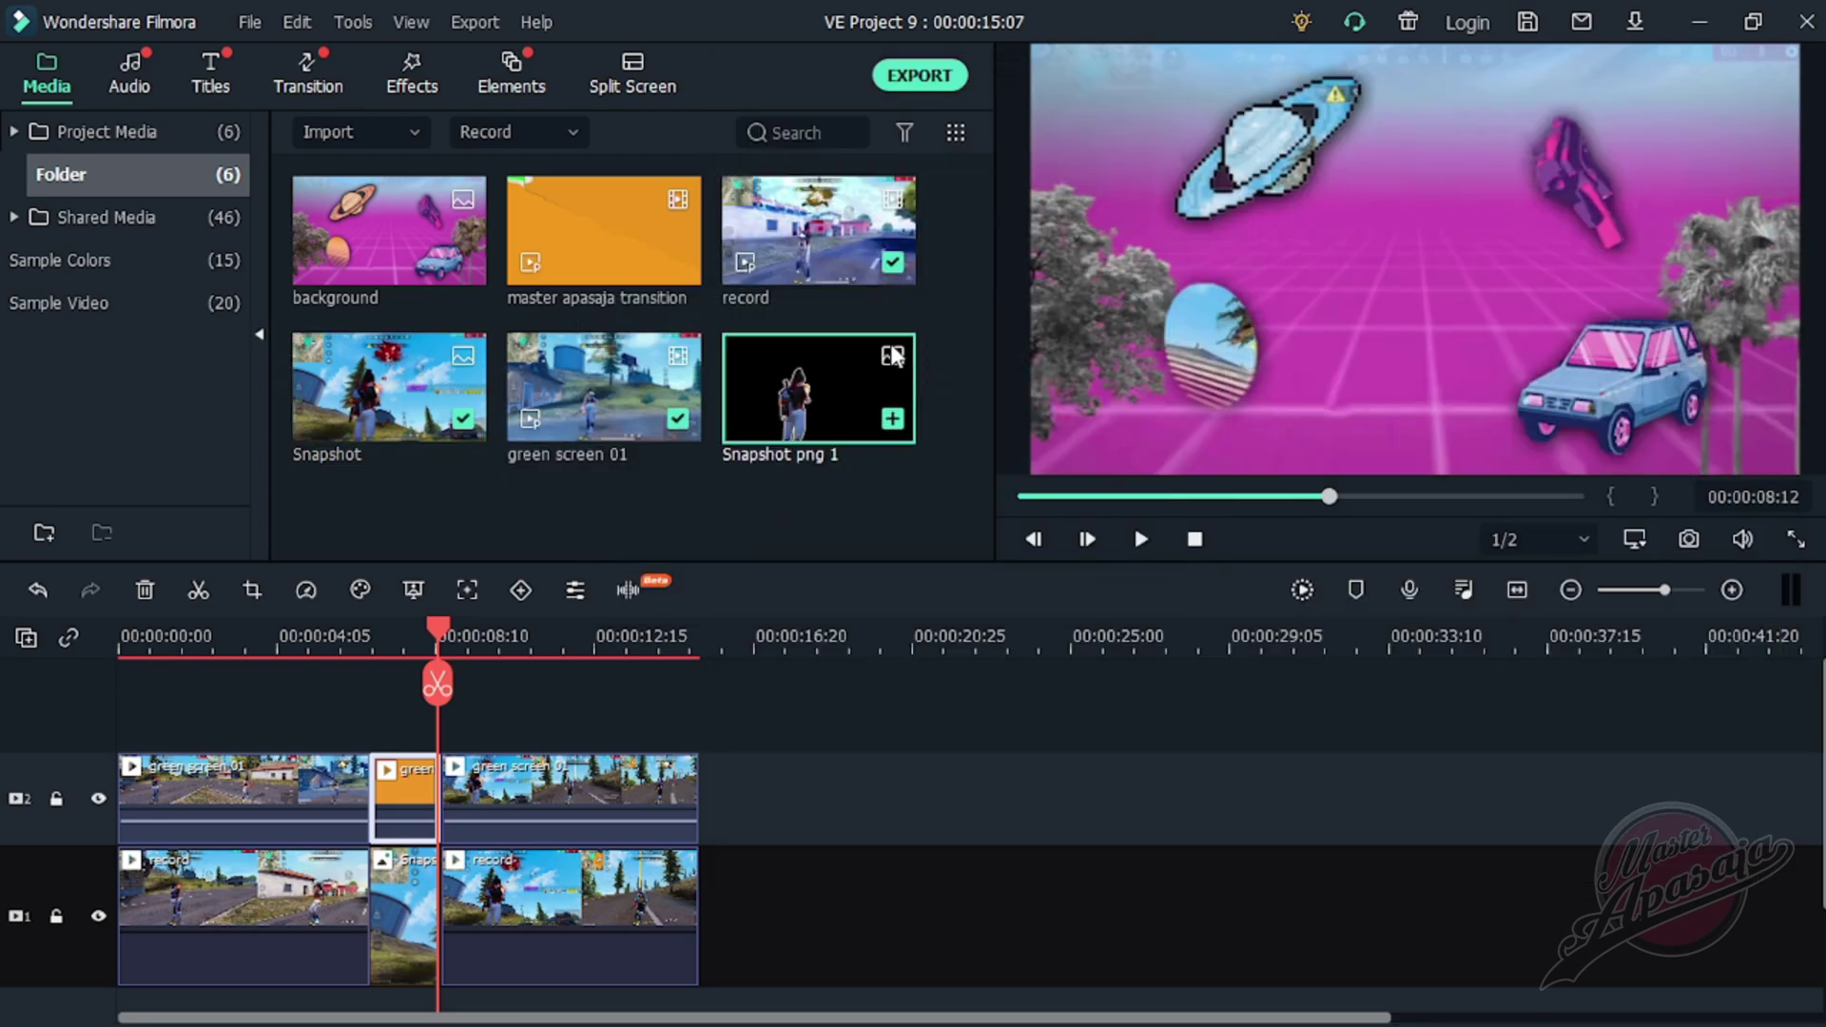
- Place Snapshot png 1 on a new track above the short transition segment and trim its end to 00:00:08:12
scroll(951, 725, "down", 1)
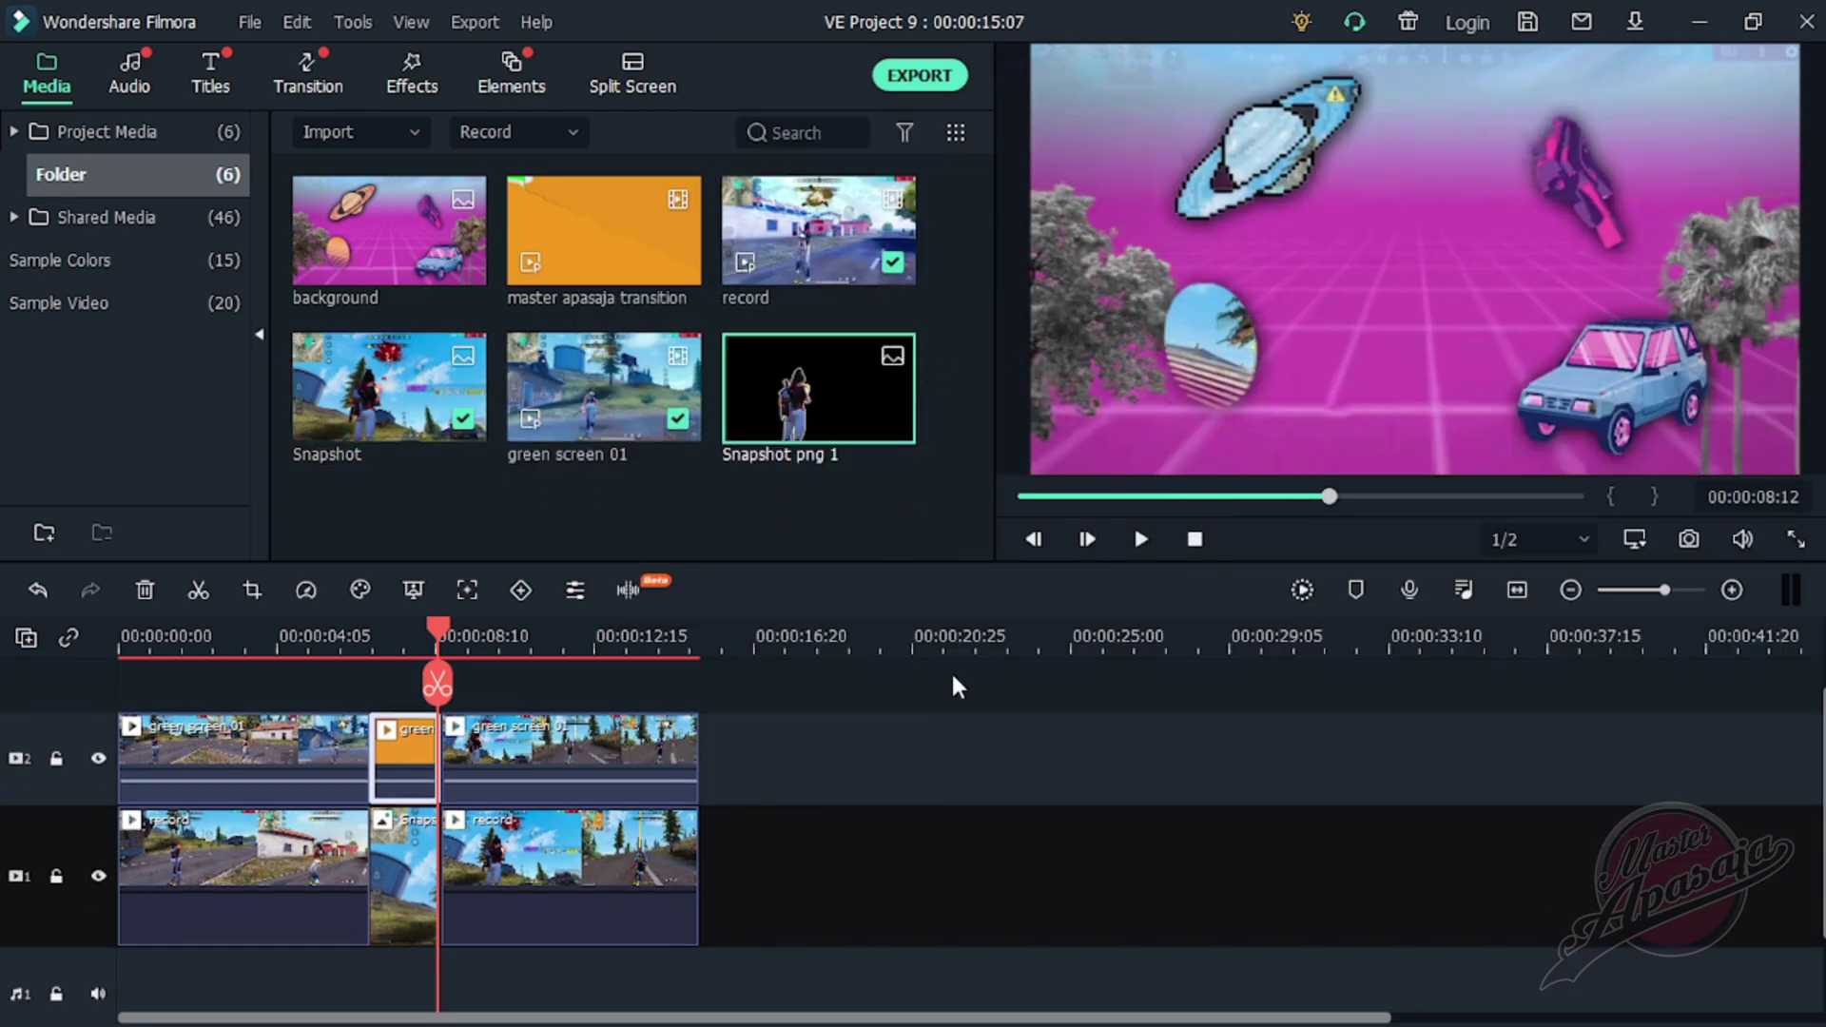
scroll(502, 782, "up", 1)
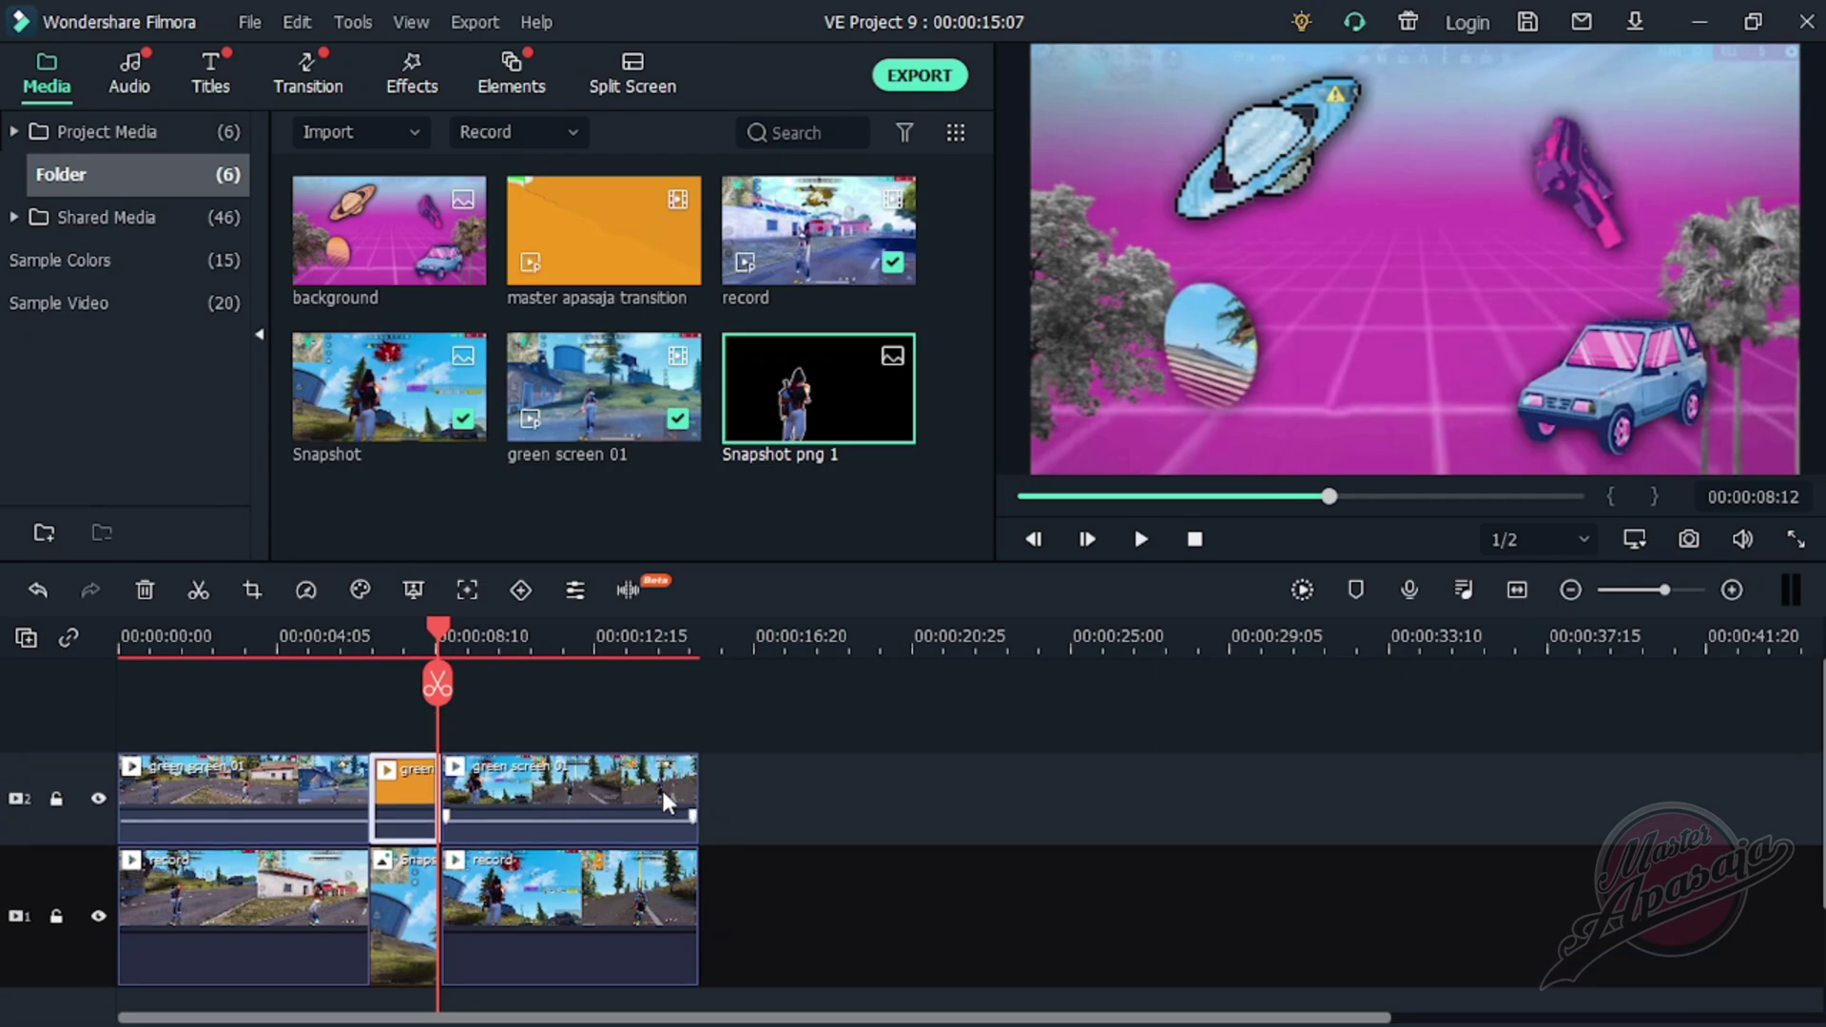
scroll(571, 809, "down", 1)
left_click(525, 823)
scroll(494, 794, "up", 1)
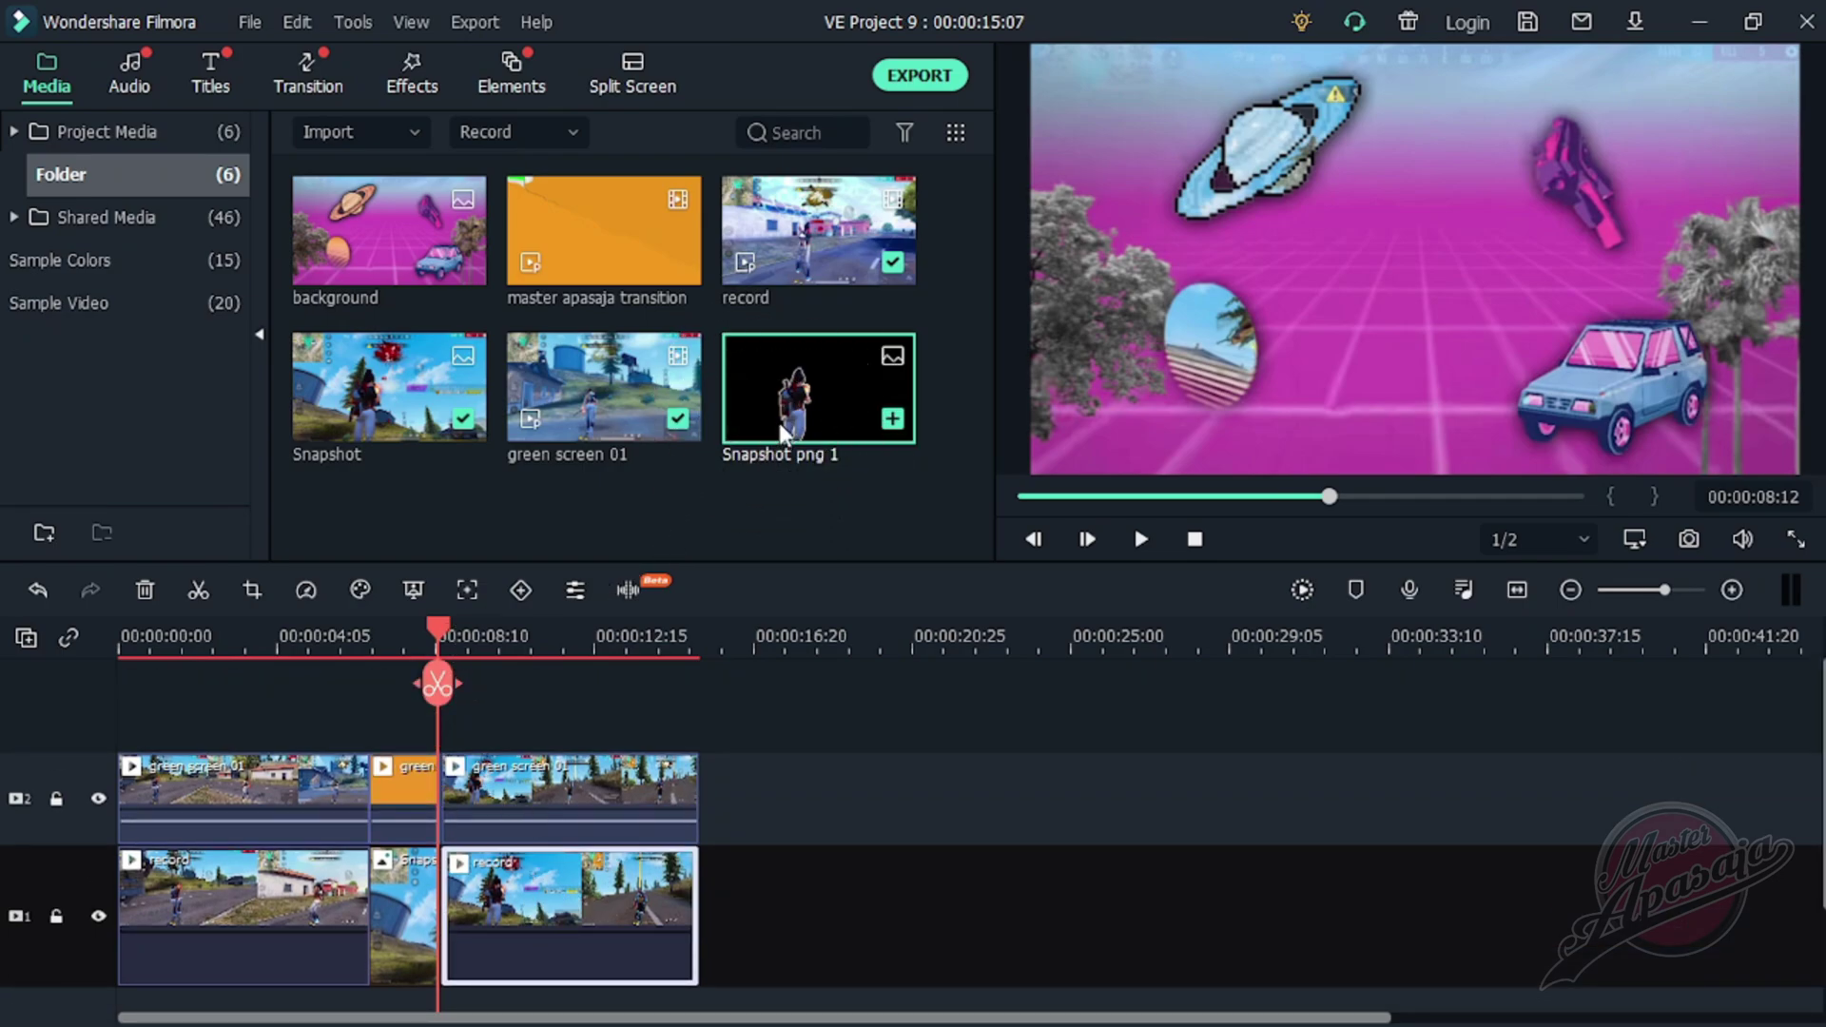
left_click_drag(773, 432, 438, 769)
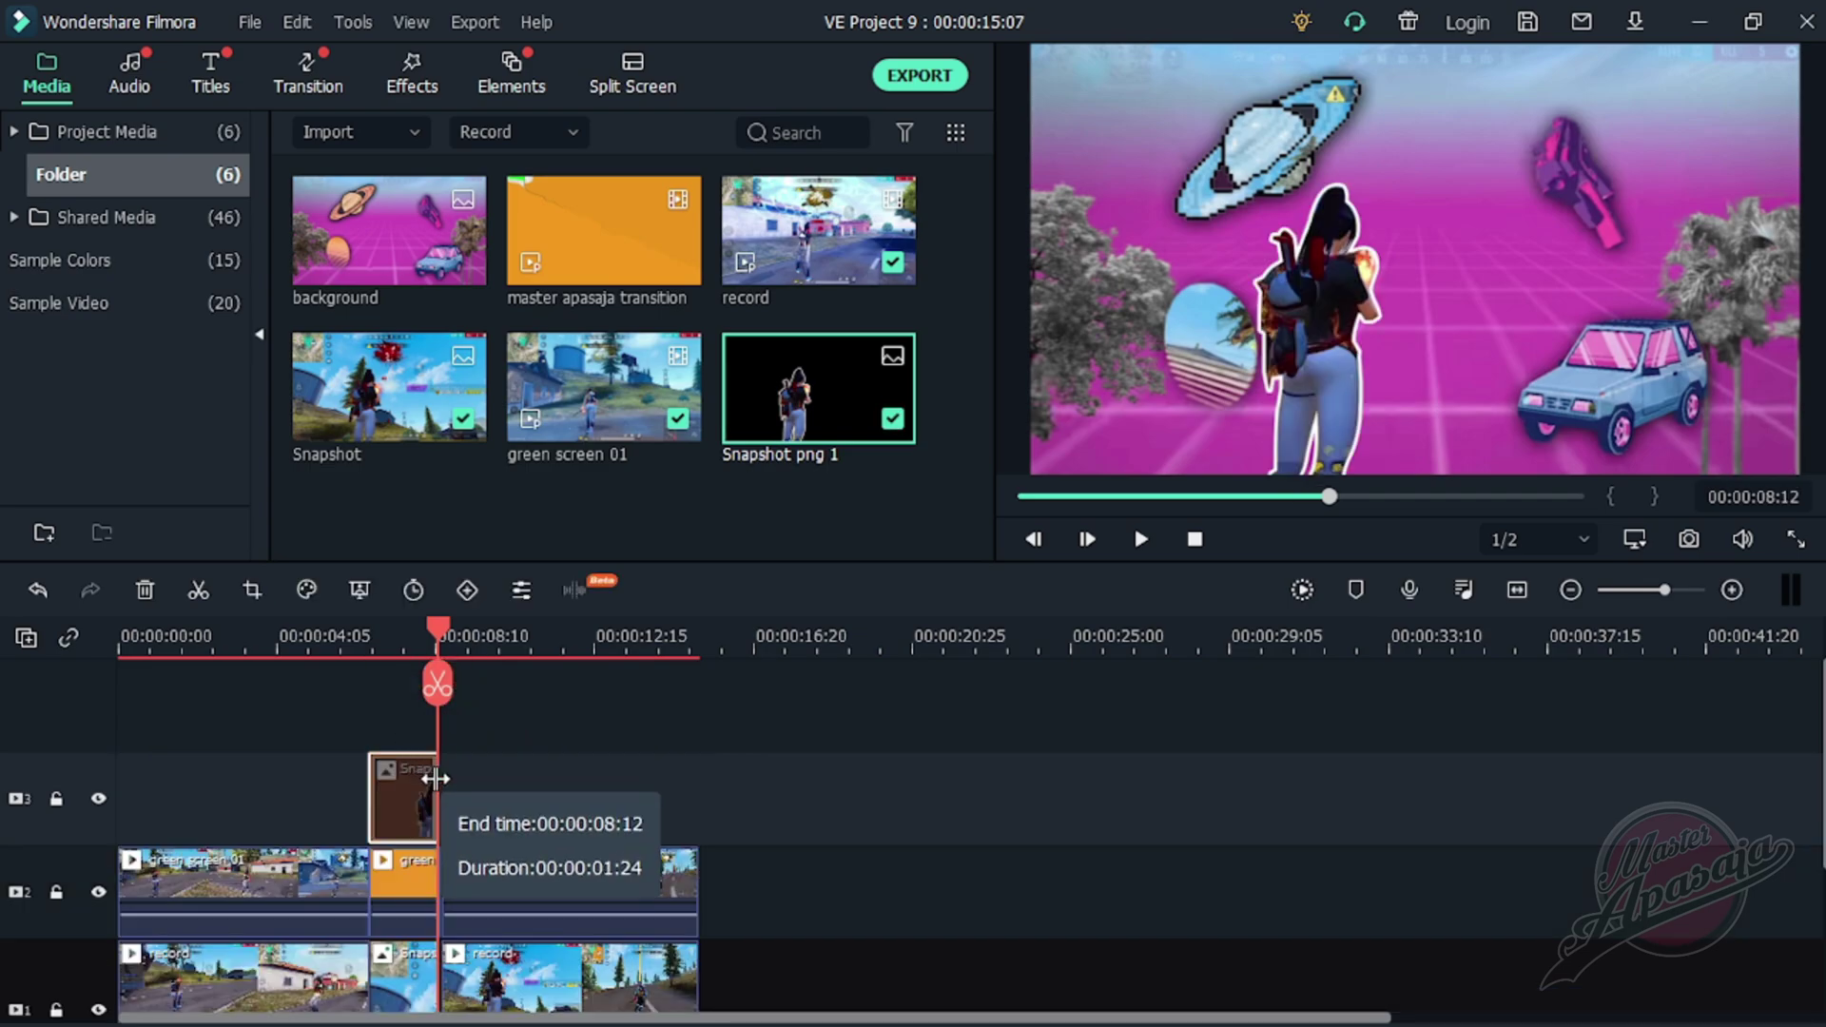
- Extend the Snapshot png 1 clip to the end of the transition segment beneath it and play back the transition
left_click(358, 647)
key("ctrl+plus")
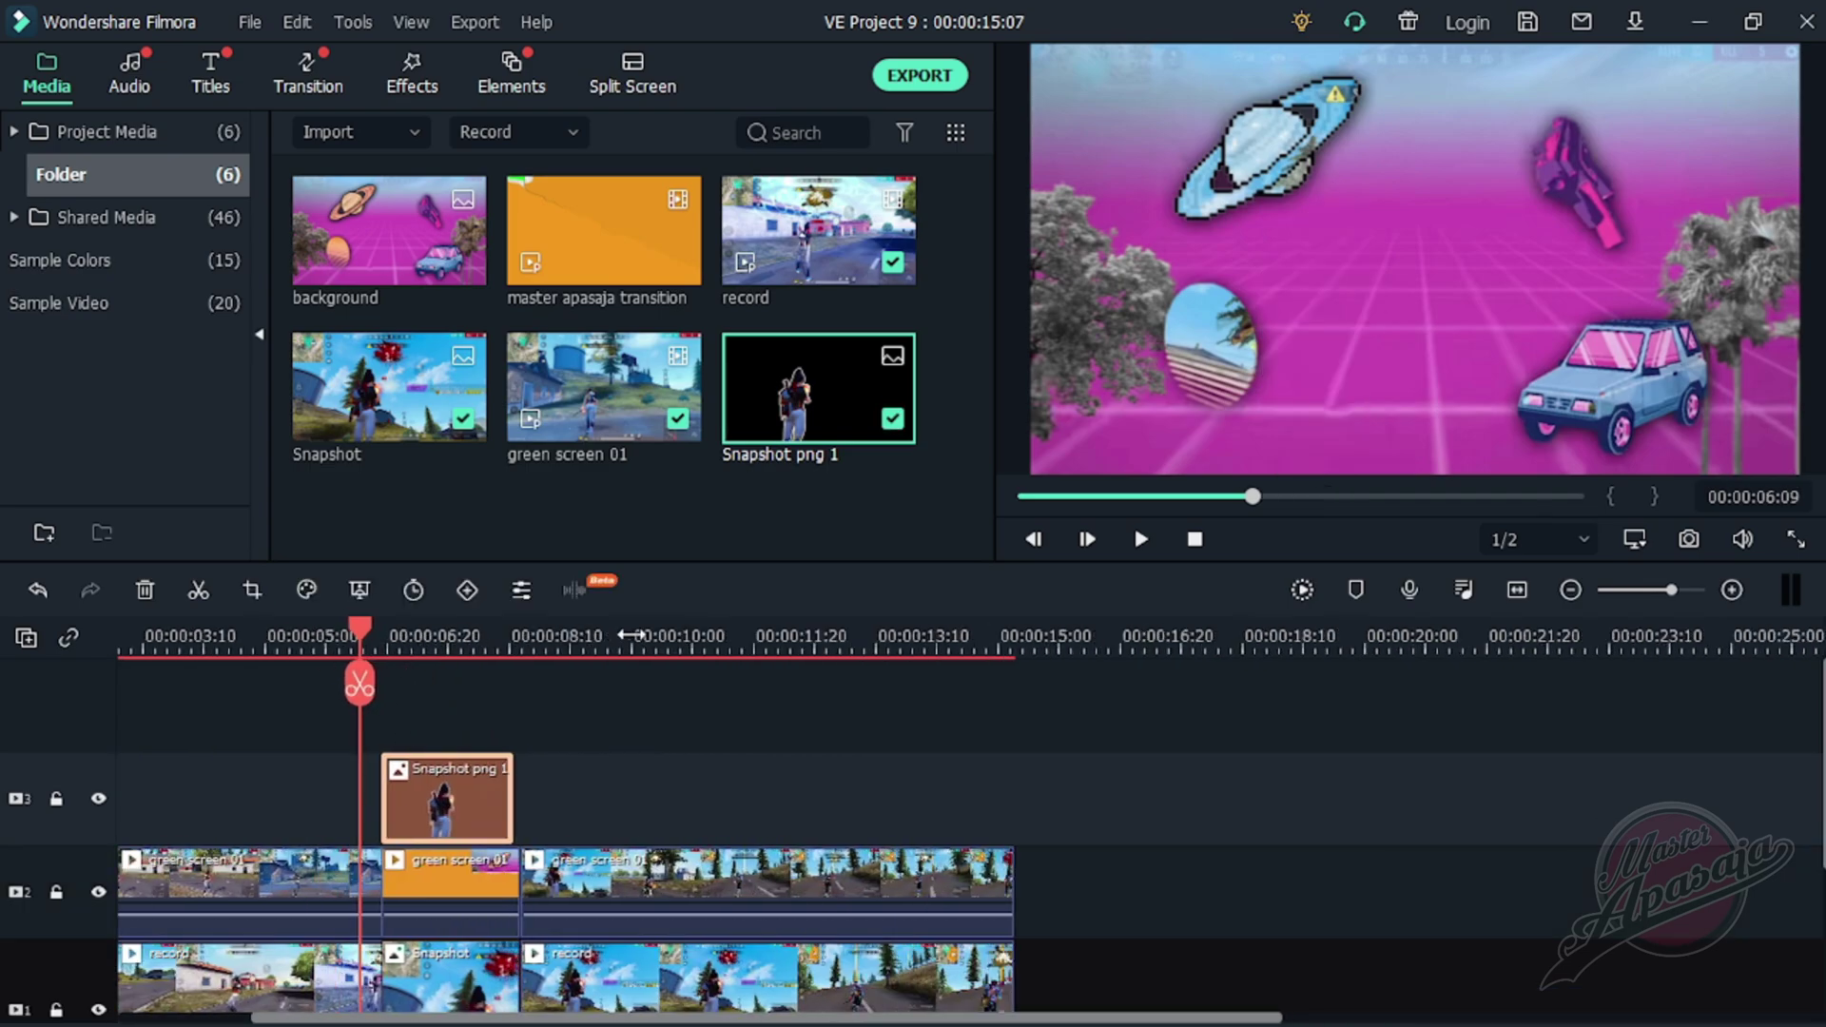
scroll(824, 685, "down", 1)
left_click_drag(505, 718, 520, 723)
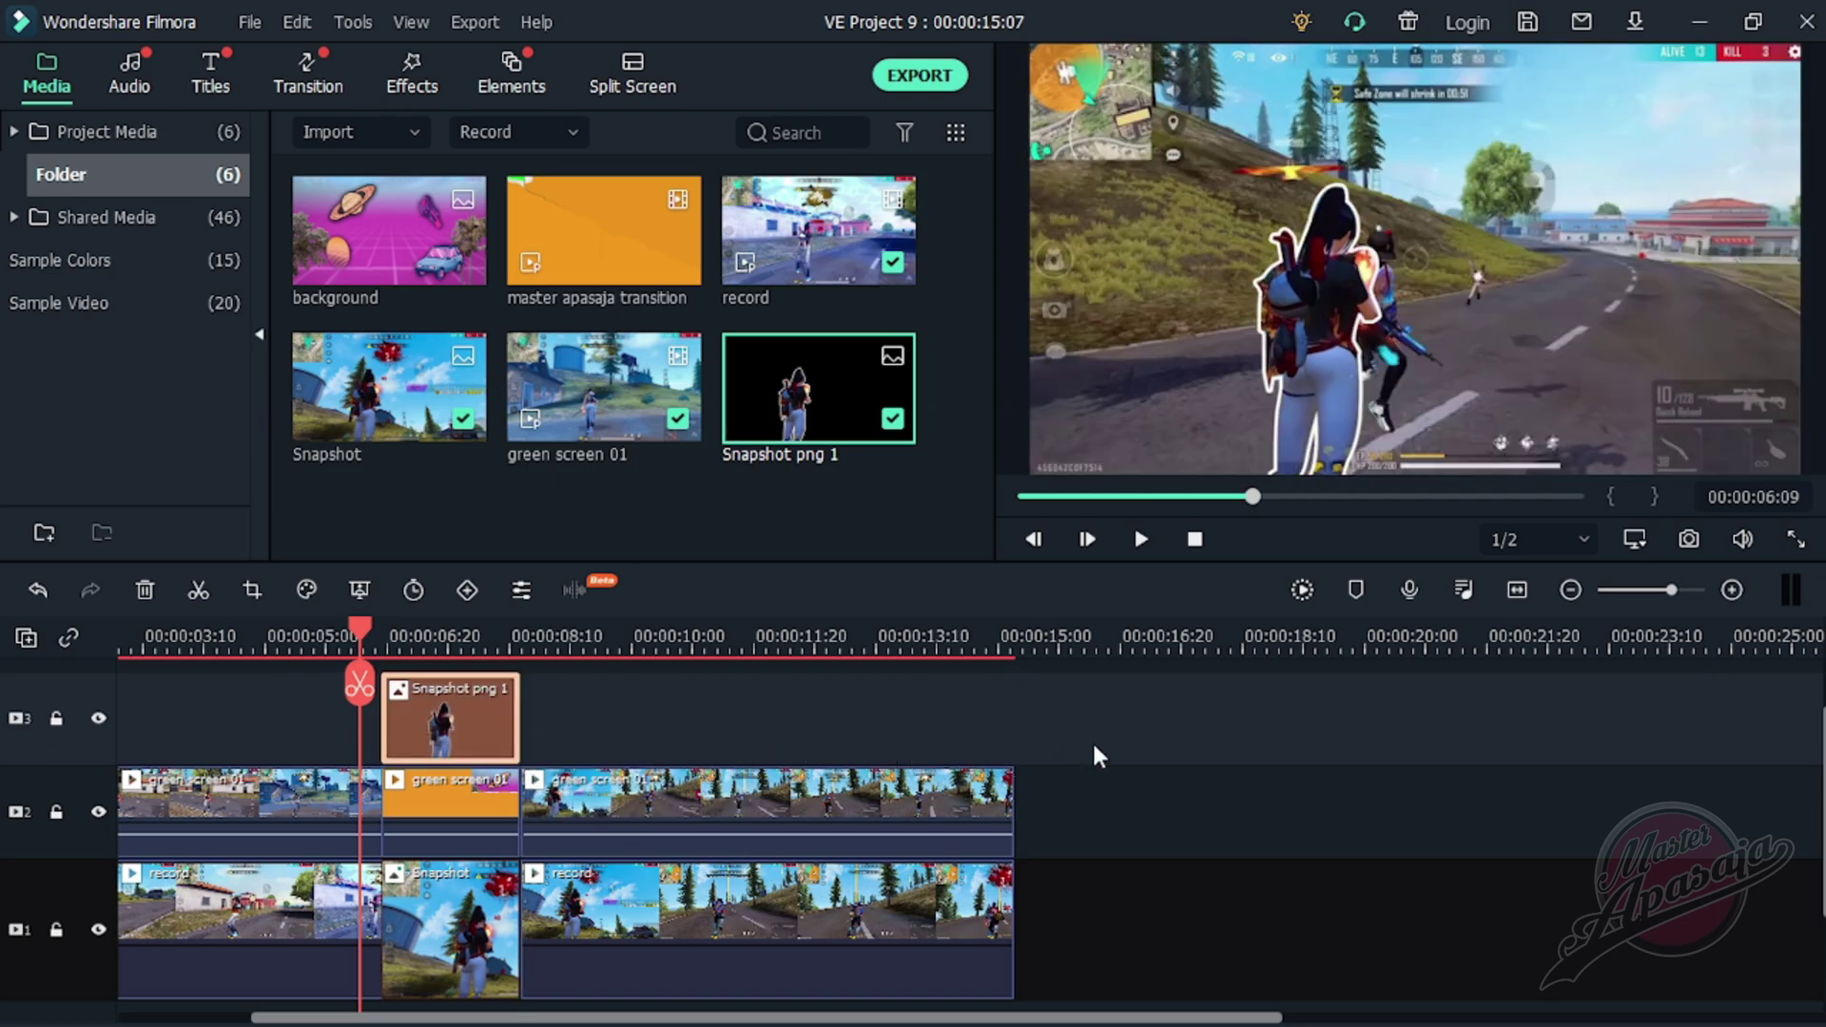
key("space")
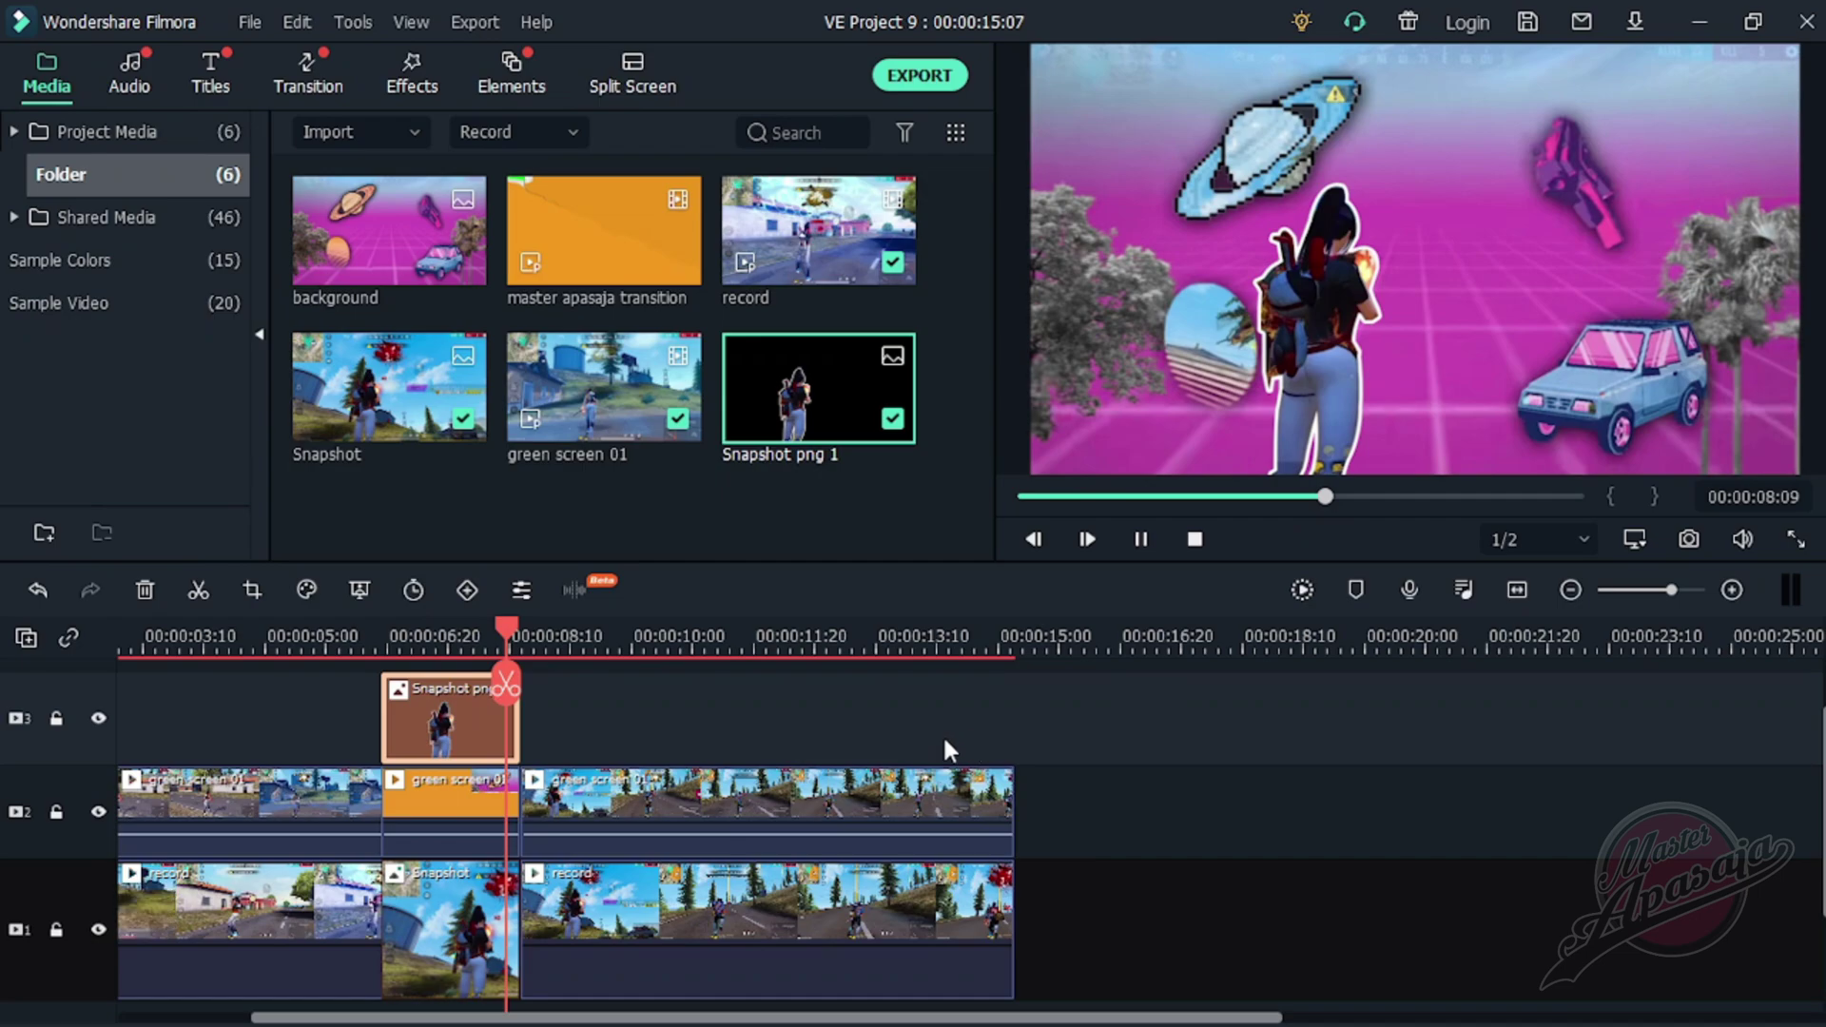
key("space")
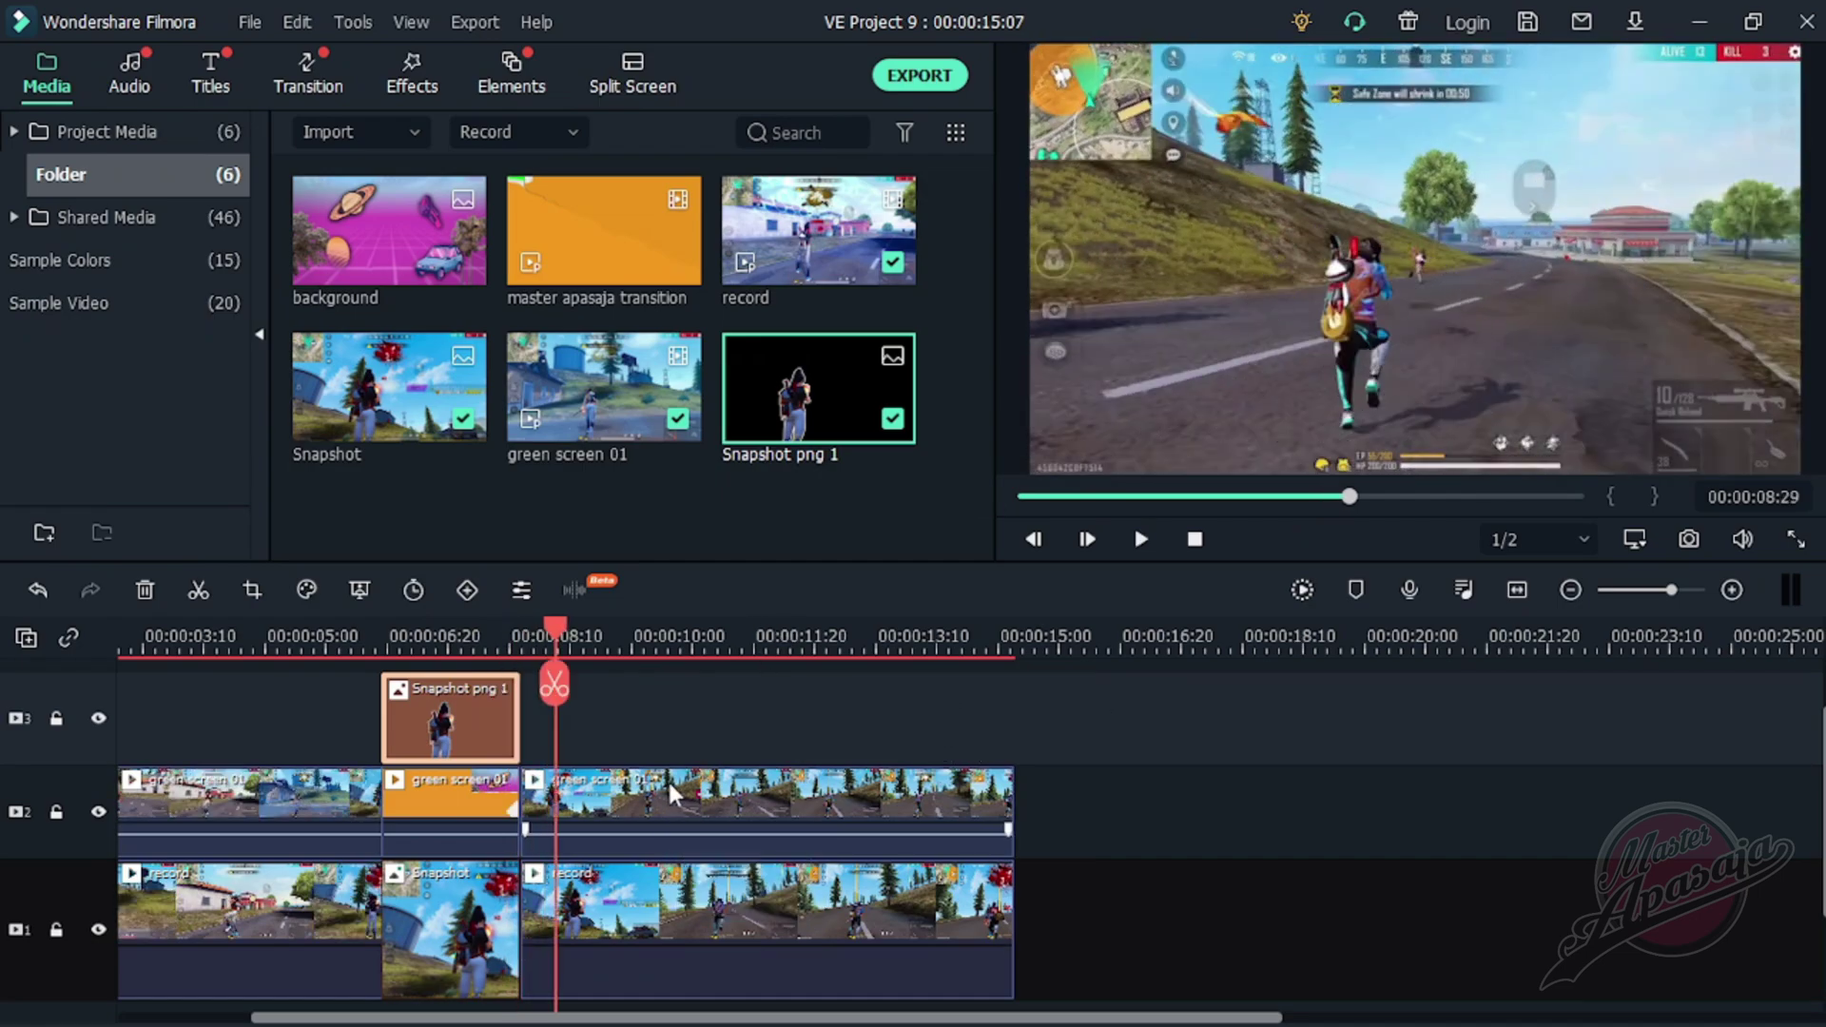
- Go to 00:00:08:17, just after the start of the last green screen 01 clip, and take a snapshot of that frame
left_click(677, 806)
key("Up")
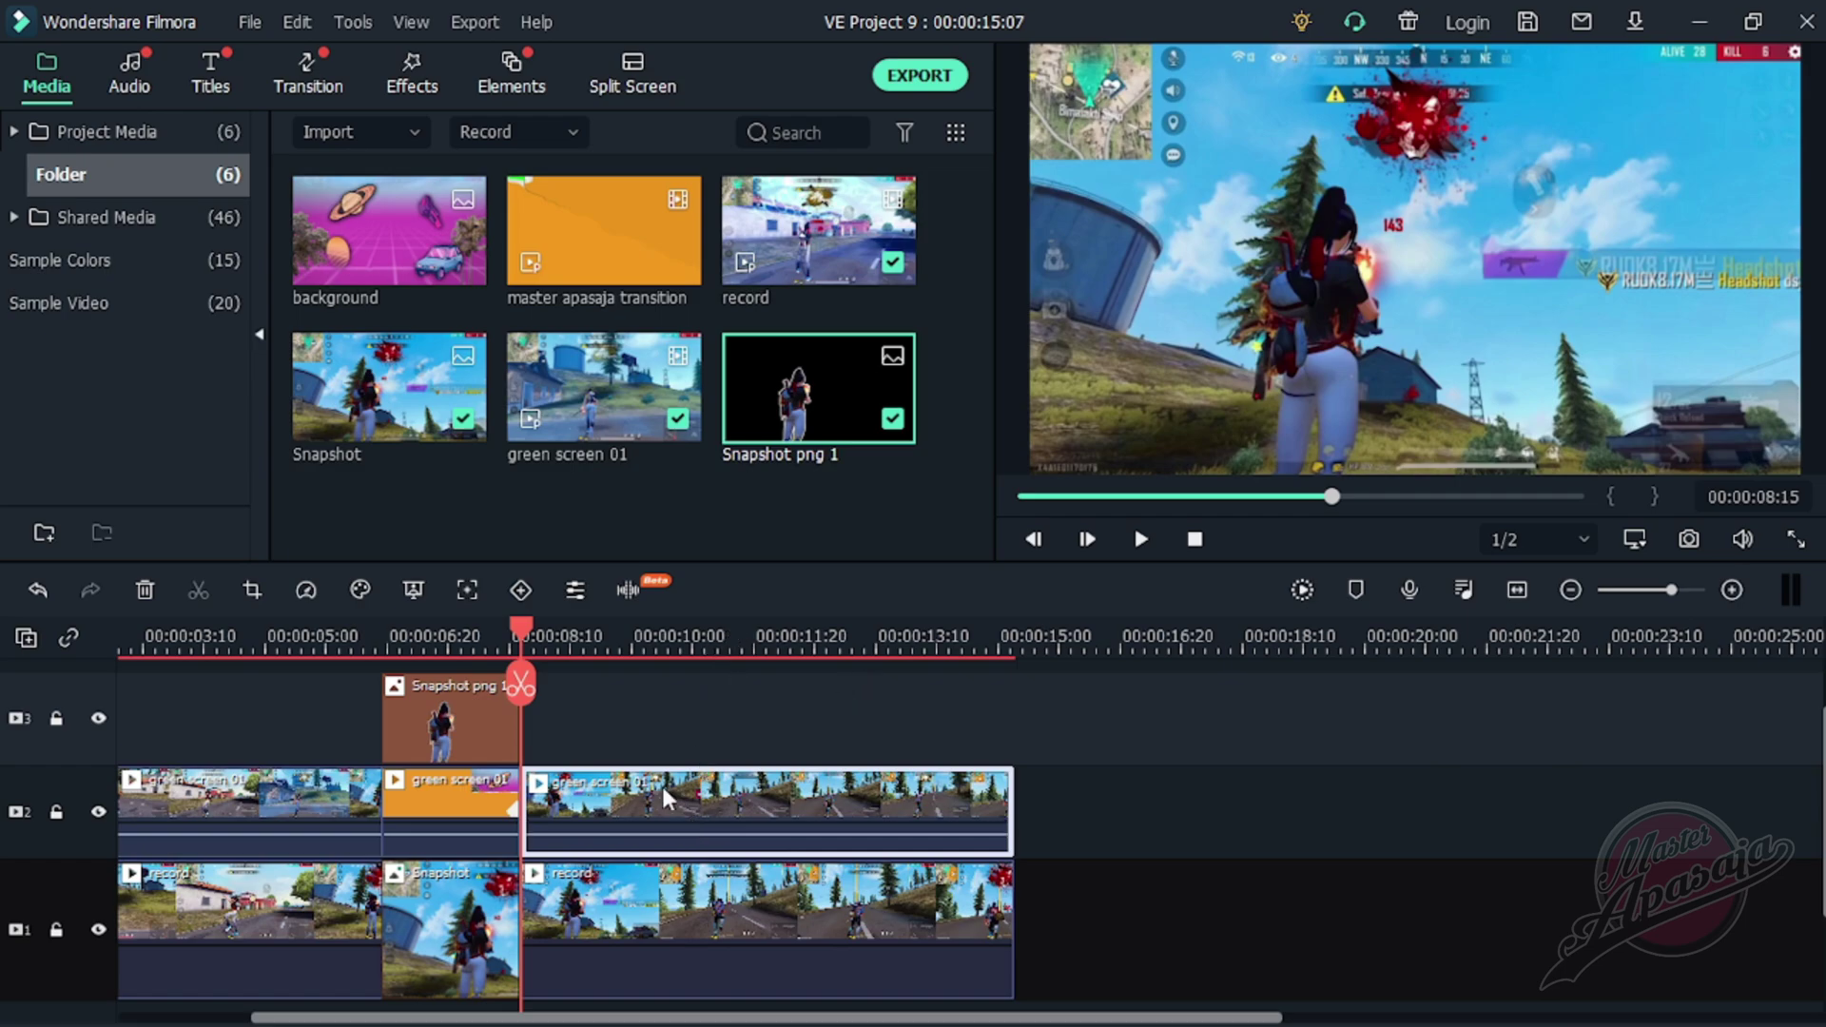
left_click(1088, 546)
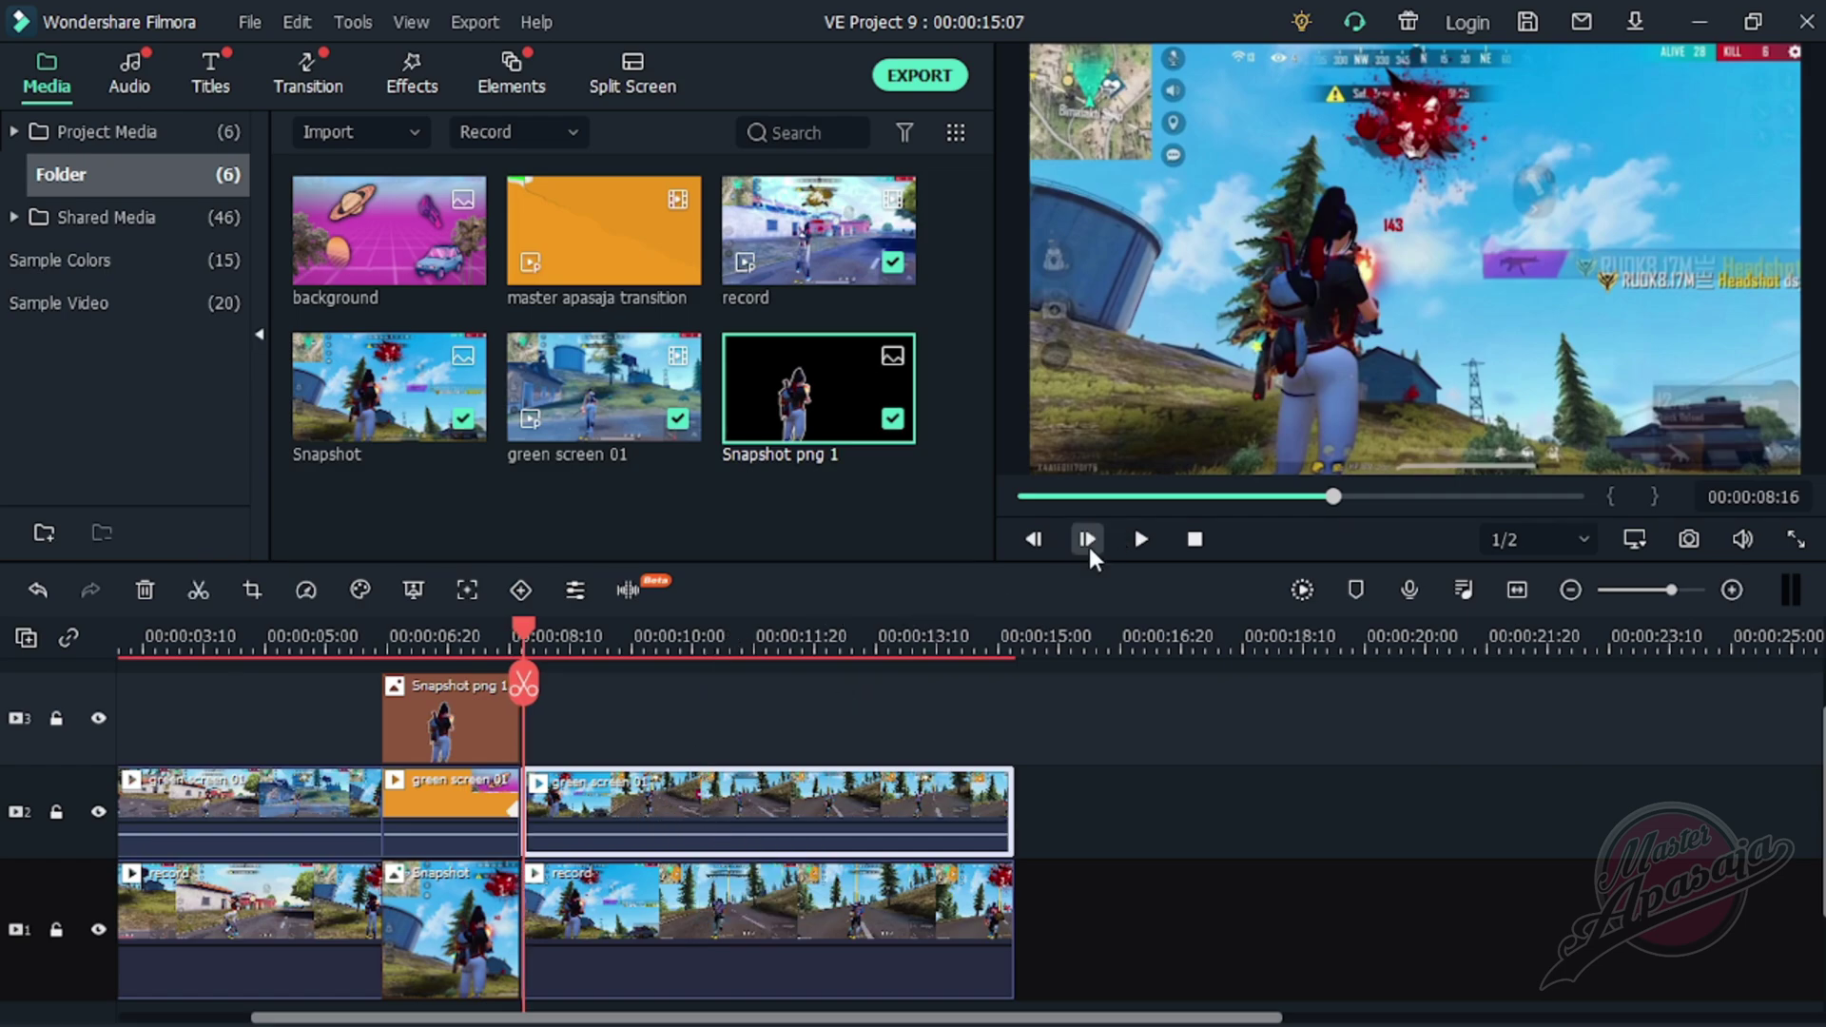
left_click(1088, 537)
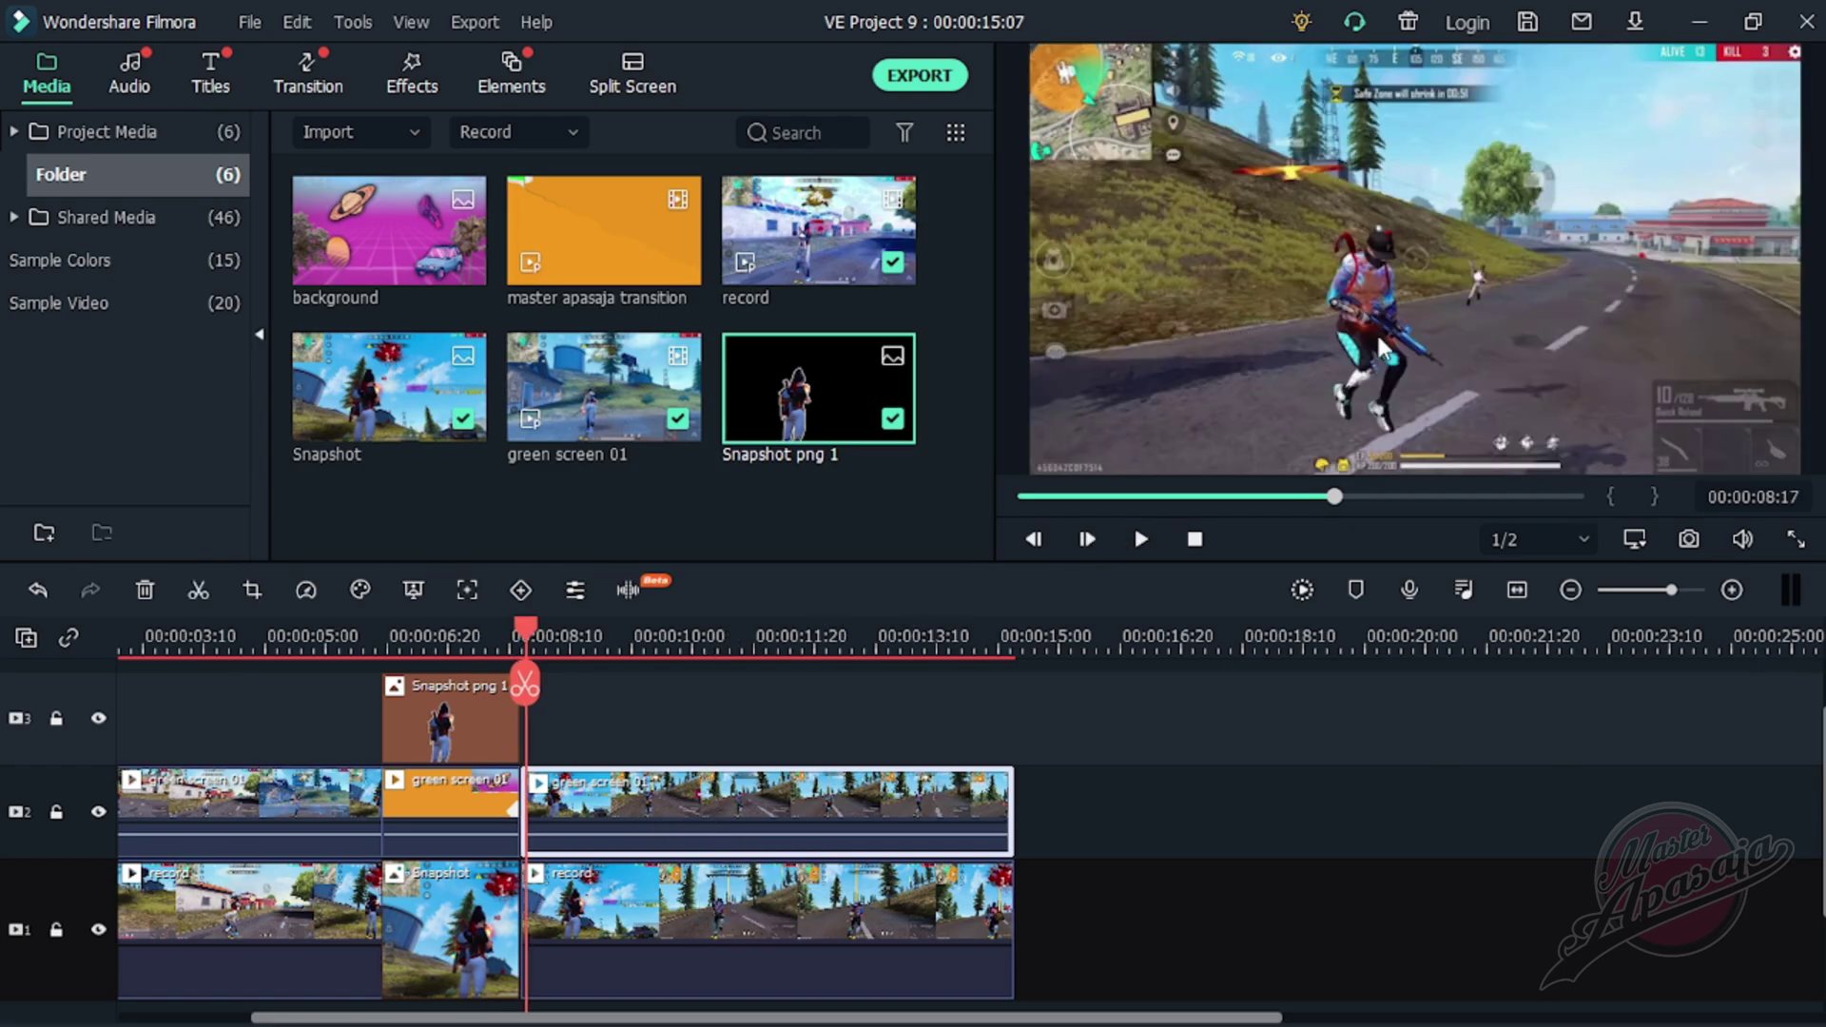
left_click(1689, 540)
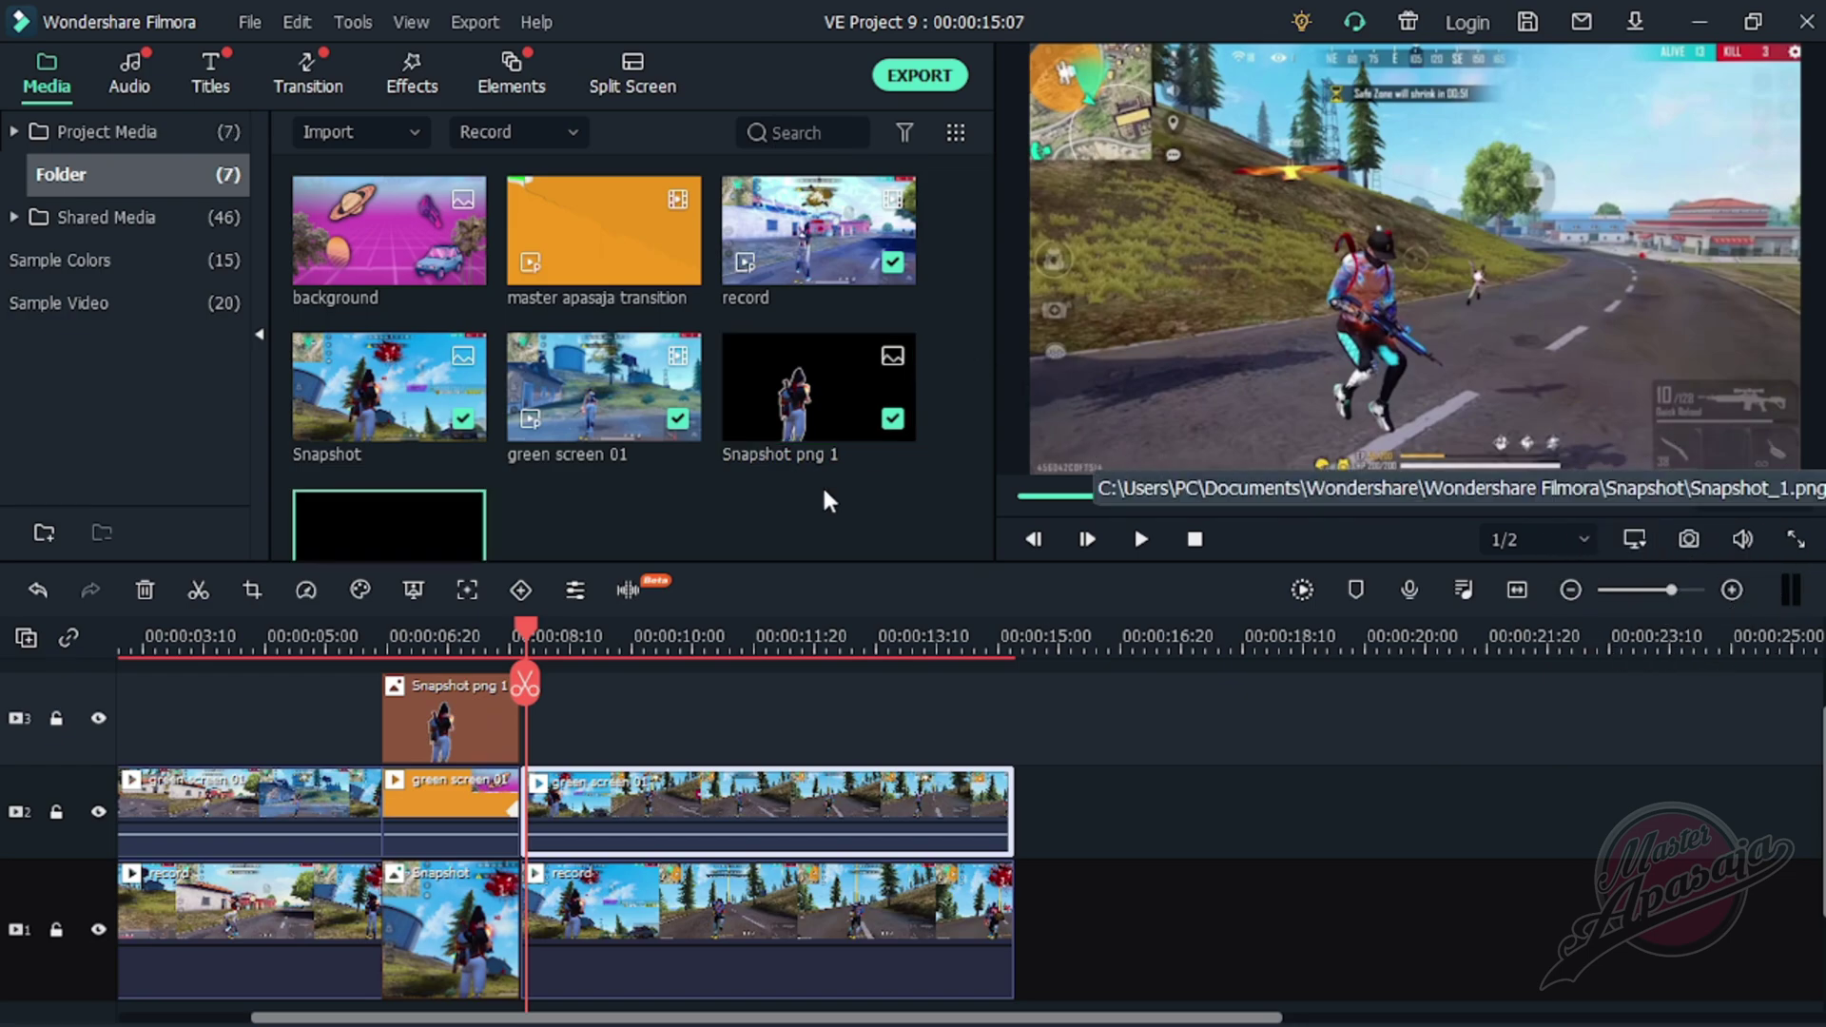
- Reveal the Snapshot_1 image in its folder and open it in Photoshop, enlarged around the running character
left_click(398, 491)
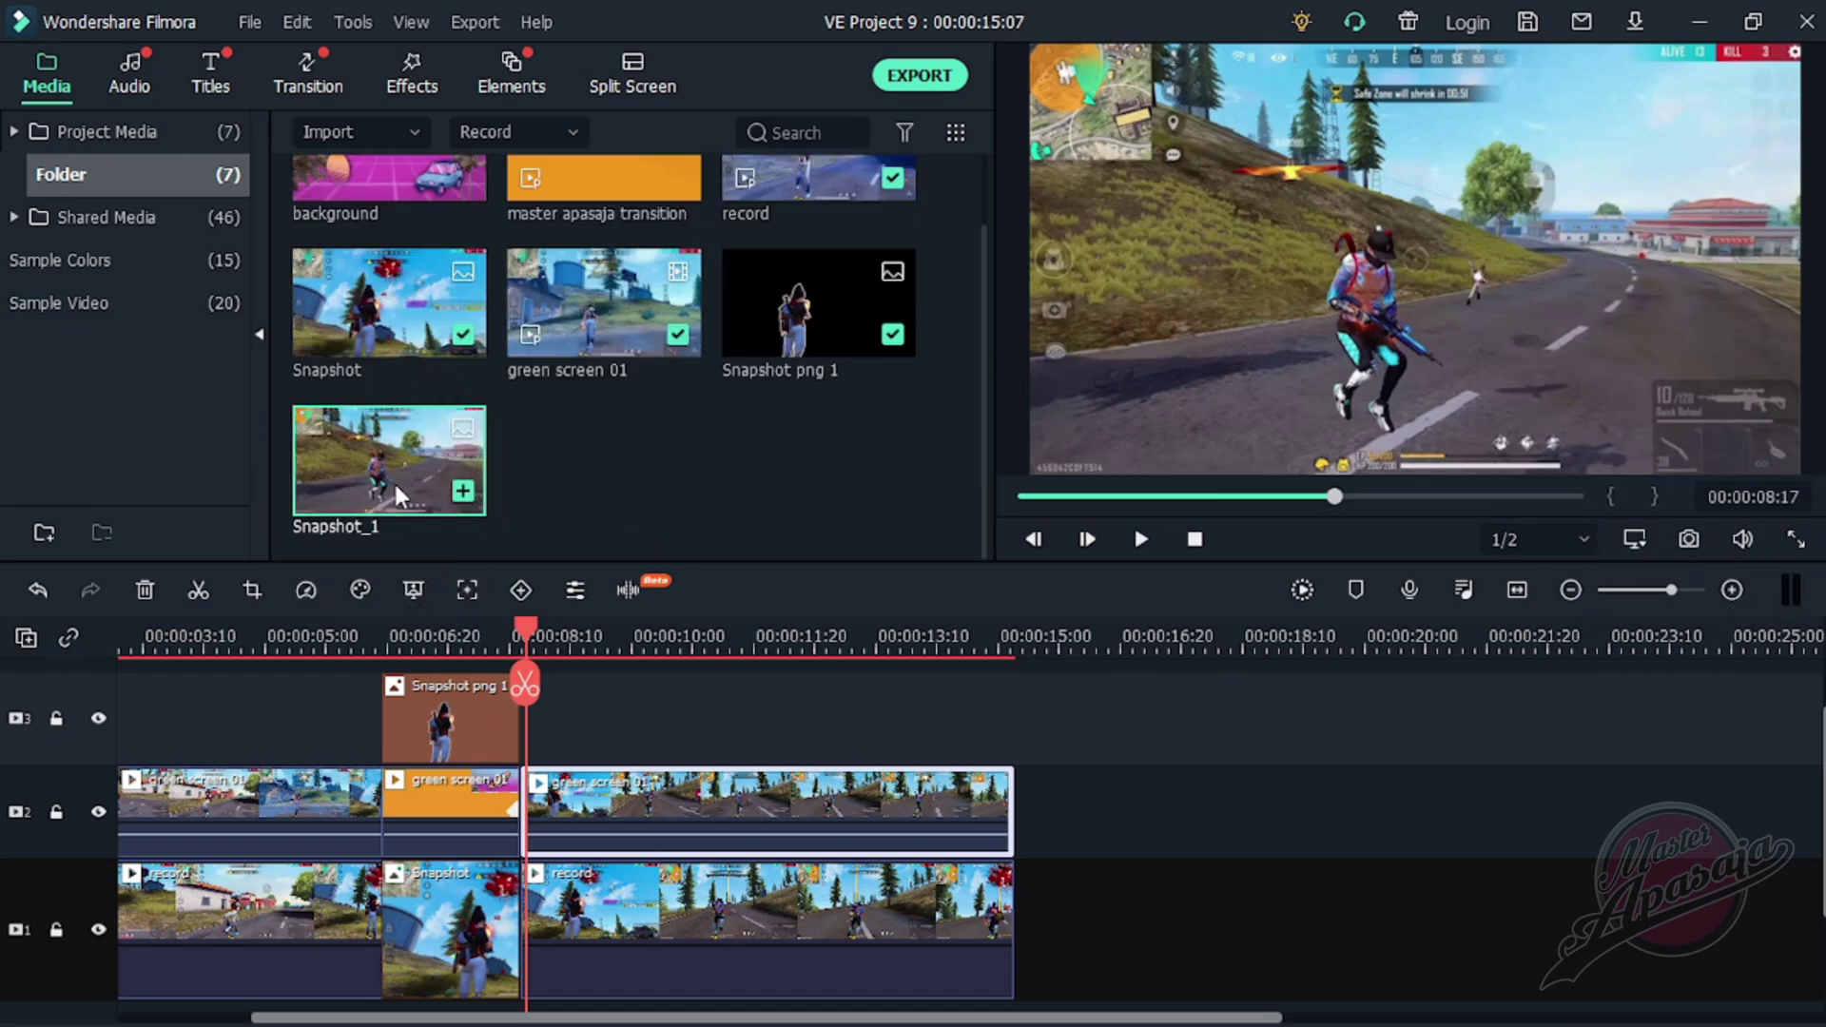
right_click(398, 491)
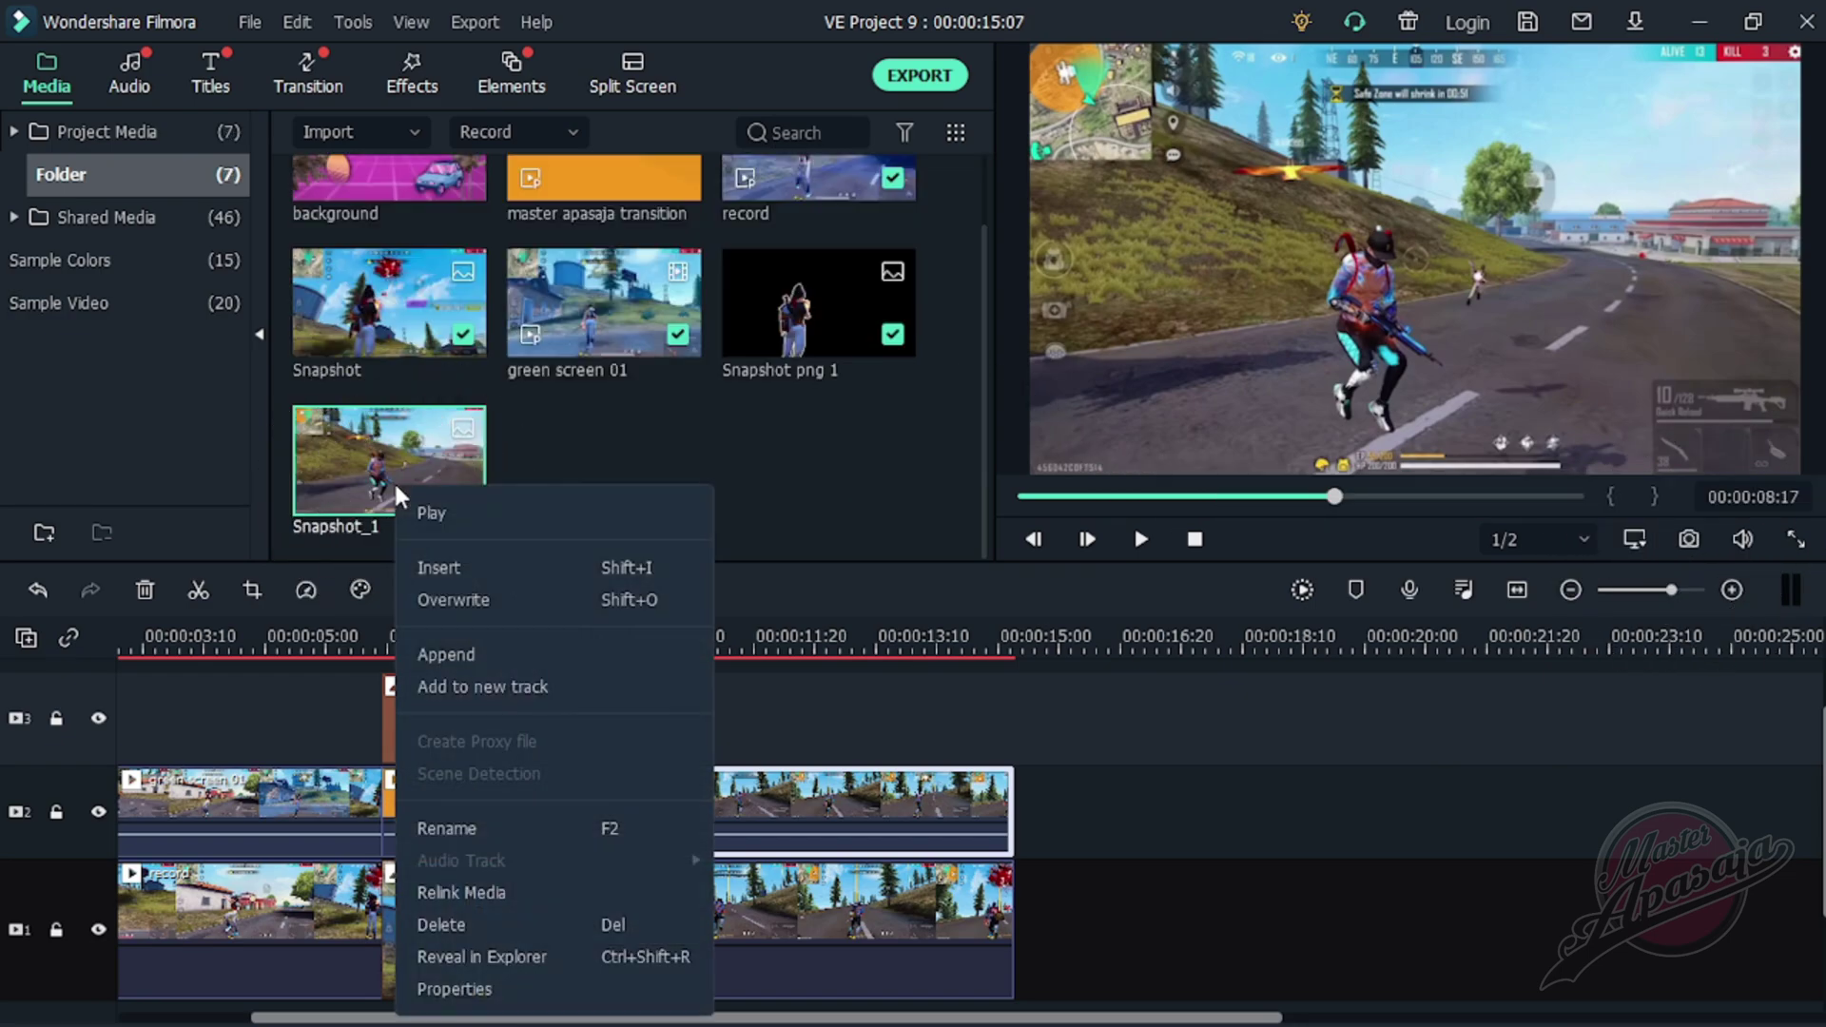
left_click(525, 963)
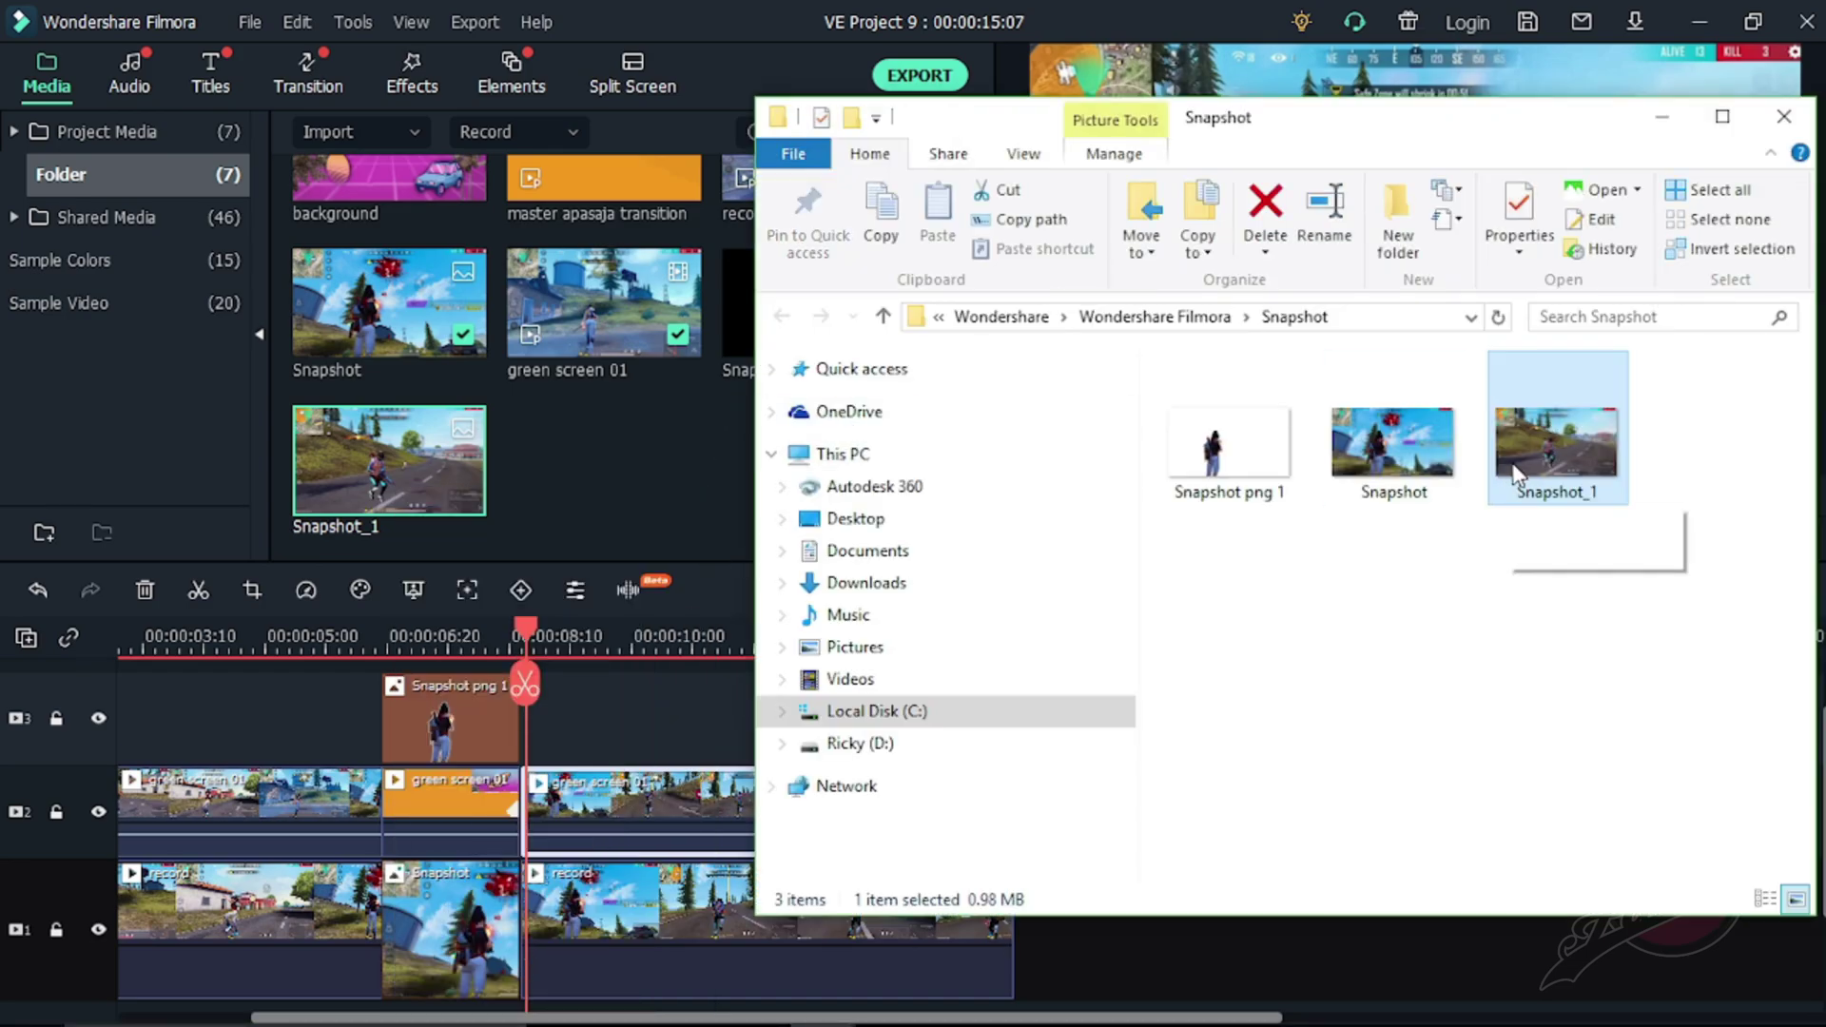
left_click_drag(1077, 920, 584, 94)
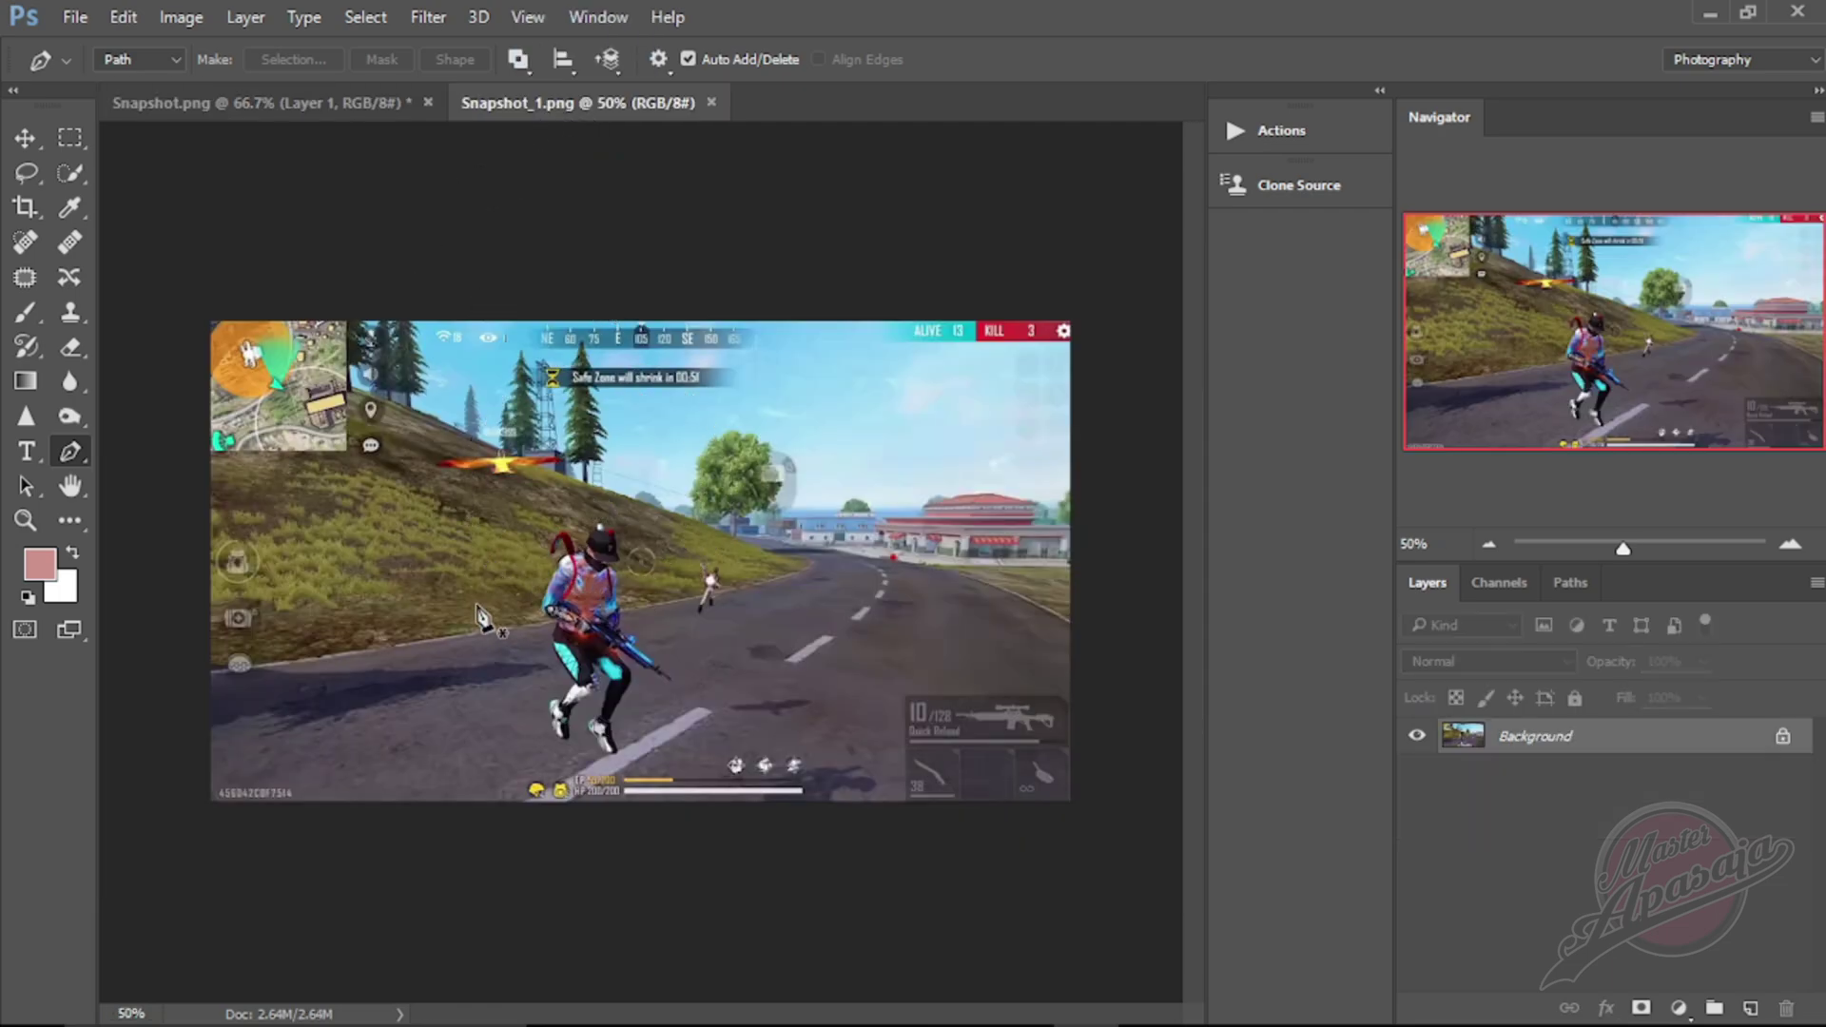
scroll(495, 613, "up", 2)
scroll(494, 613, "up", 3)
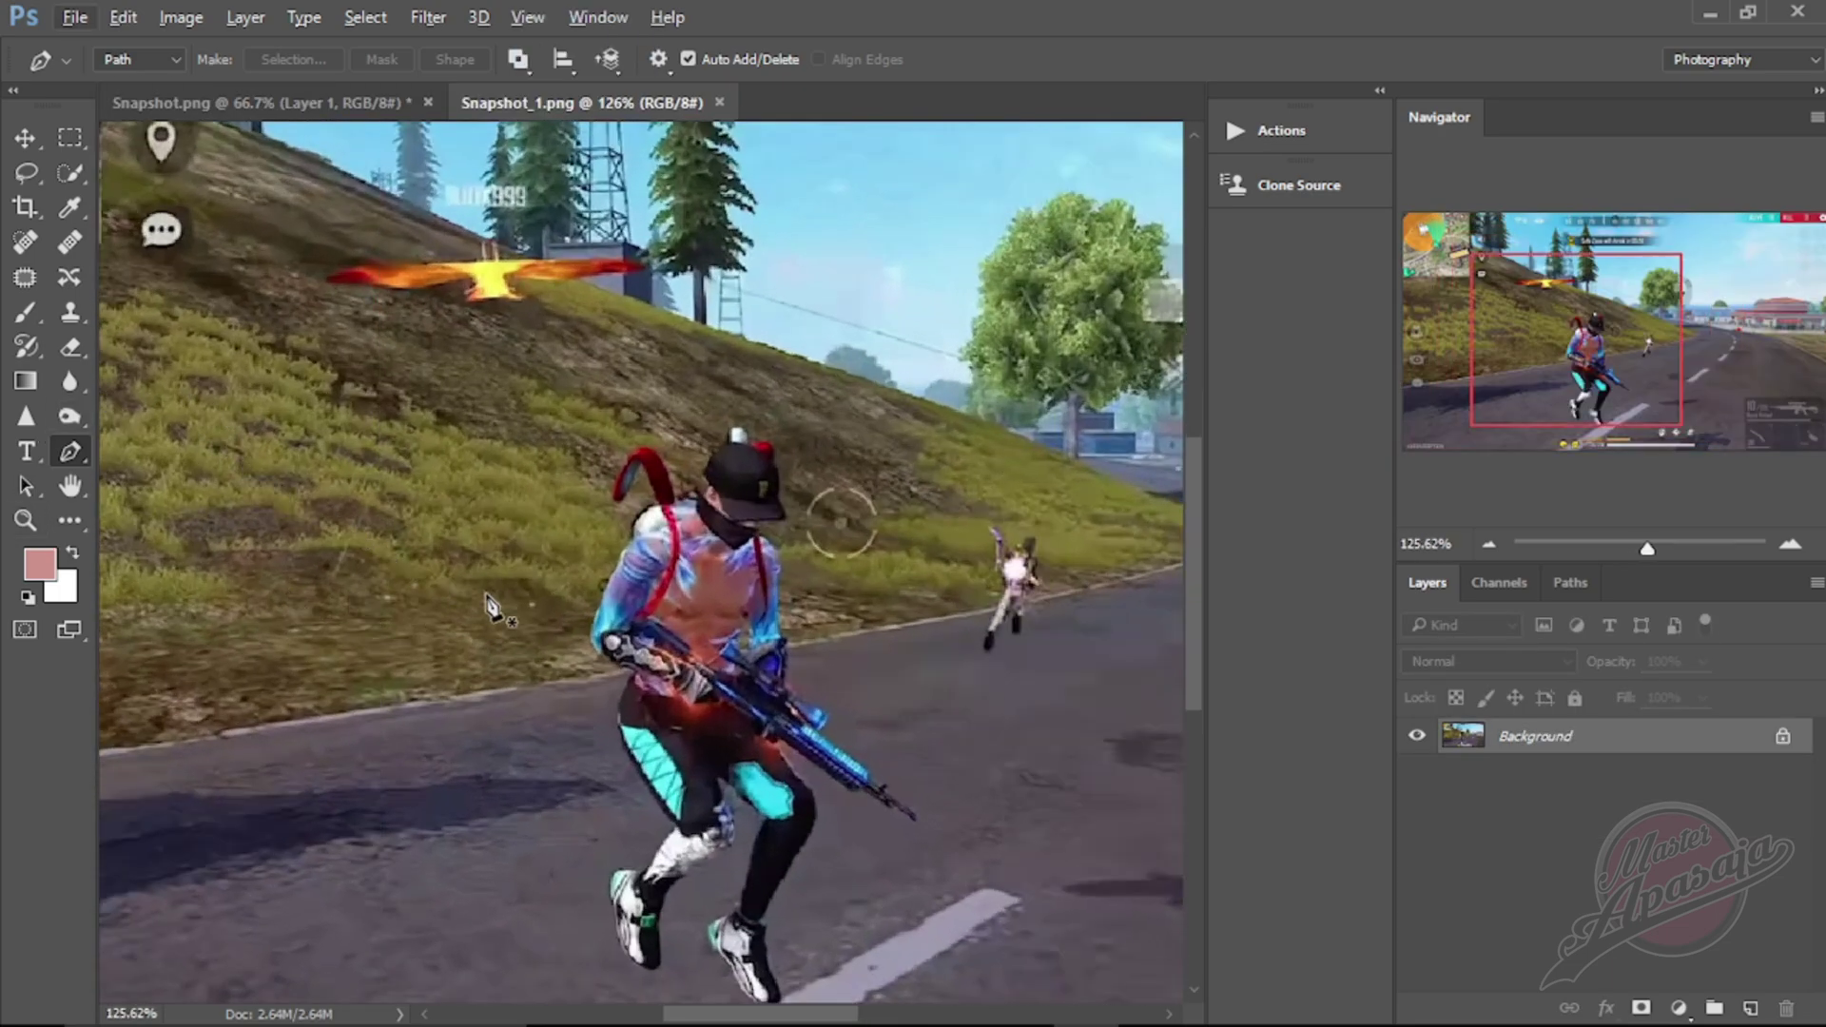
- Trace the running character's back leg and shoe with a Pen tool path, from the hip around to the inner knee
scroll(499, 610, "down", 2)
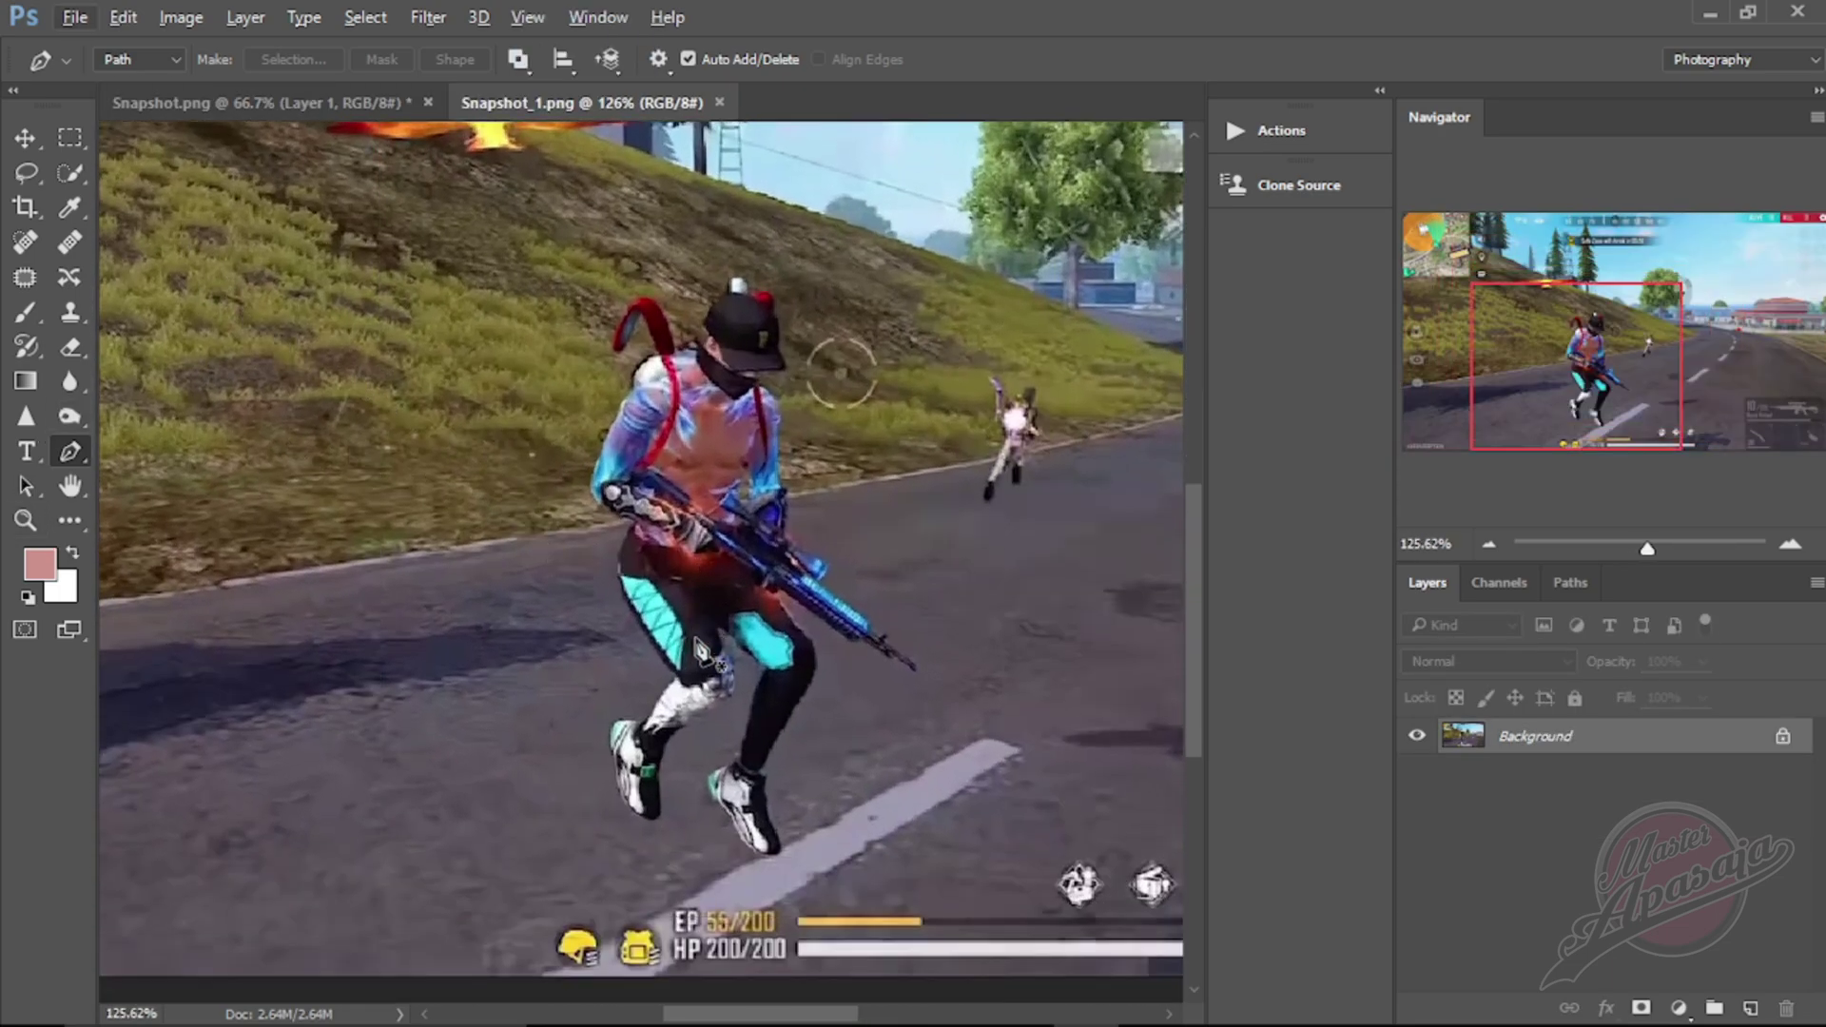
left_click(637, 537)
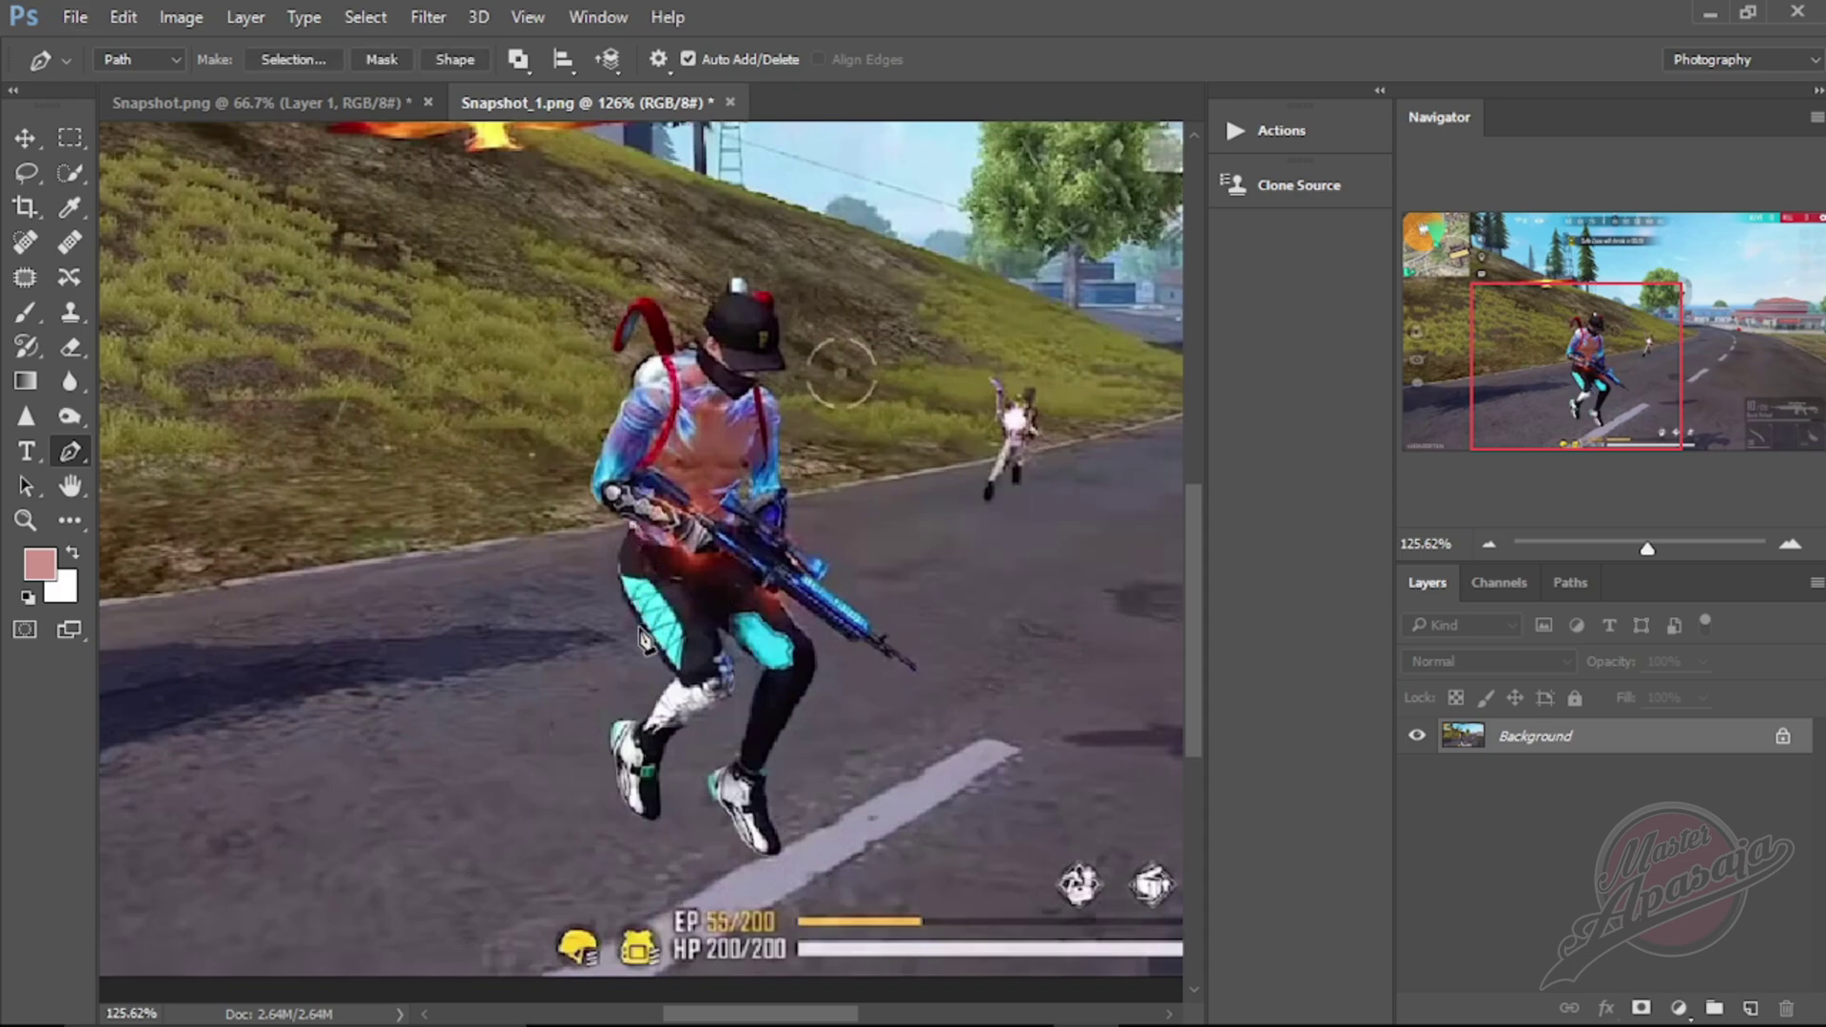
left_click_drag(637, 627, 691, 689)
left_click_drag(610, 732, 619, 753)
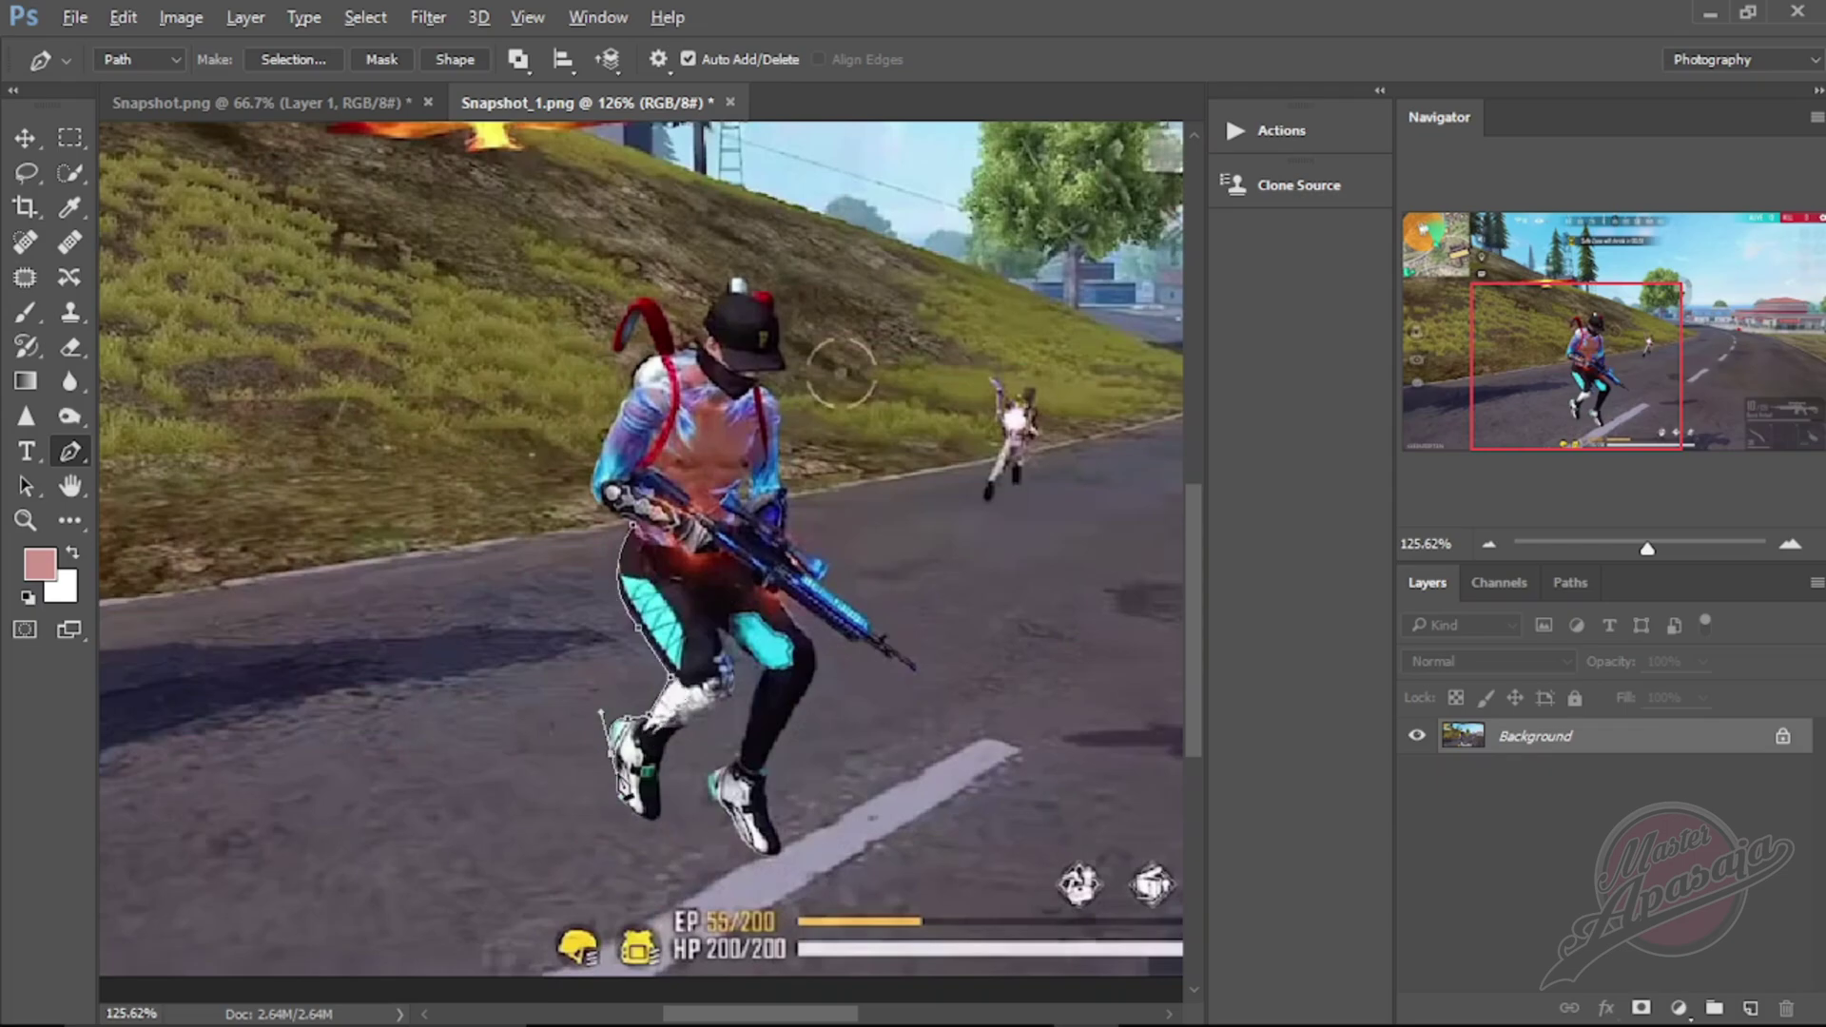
left_click(677, 732)
left_click_drag(736, 671, 730, 639)
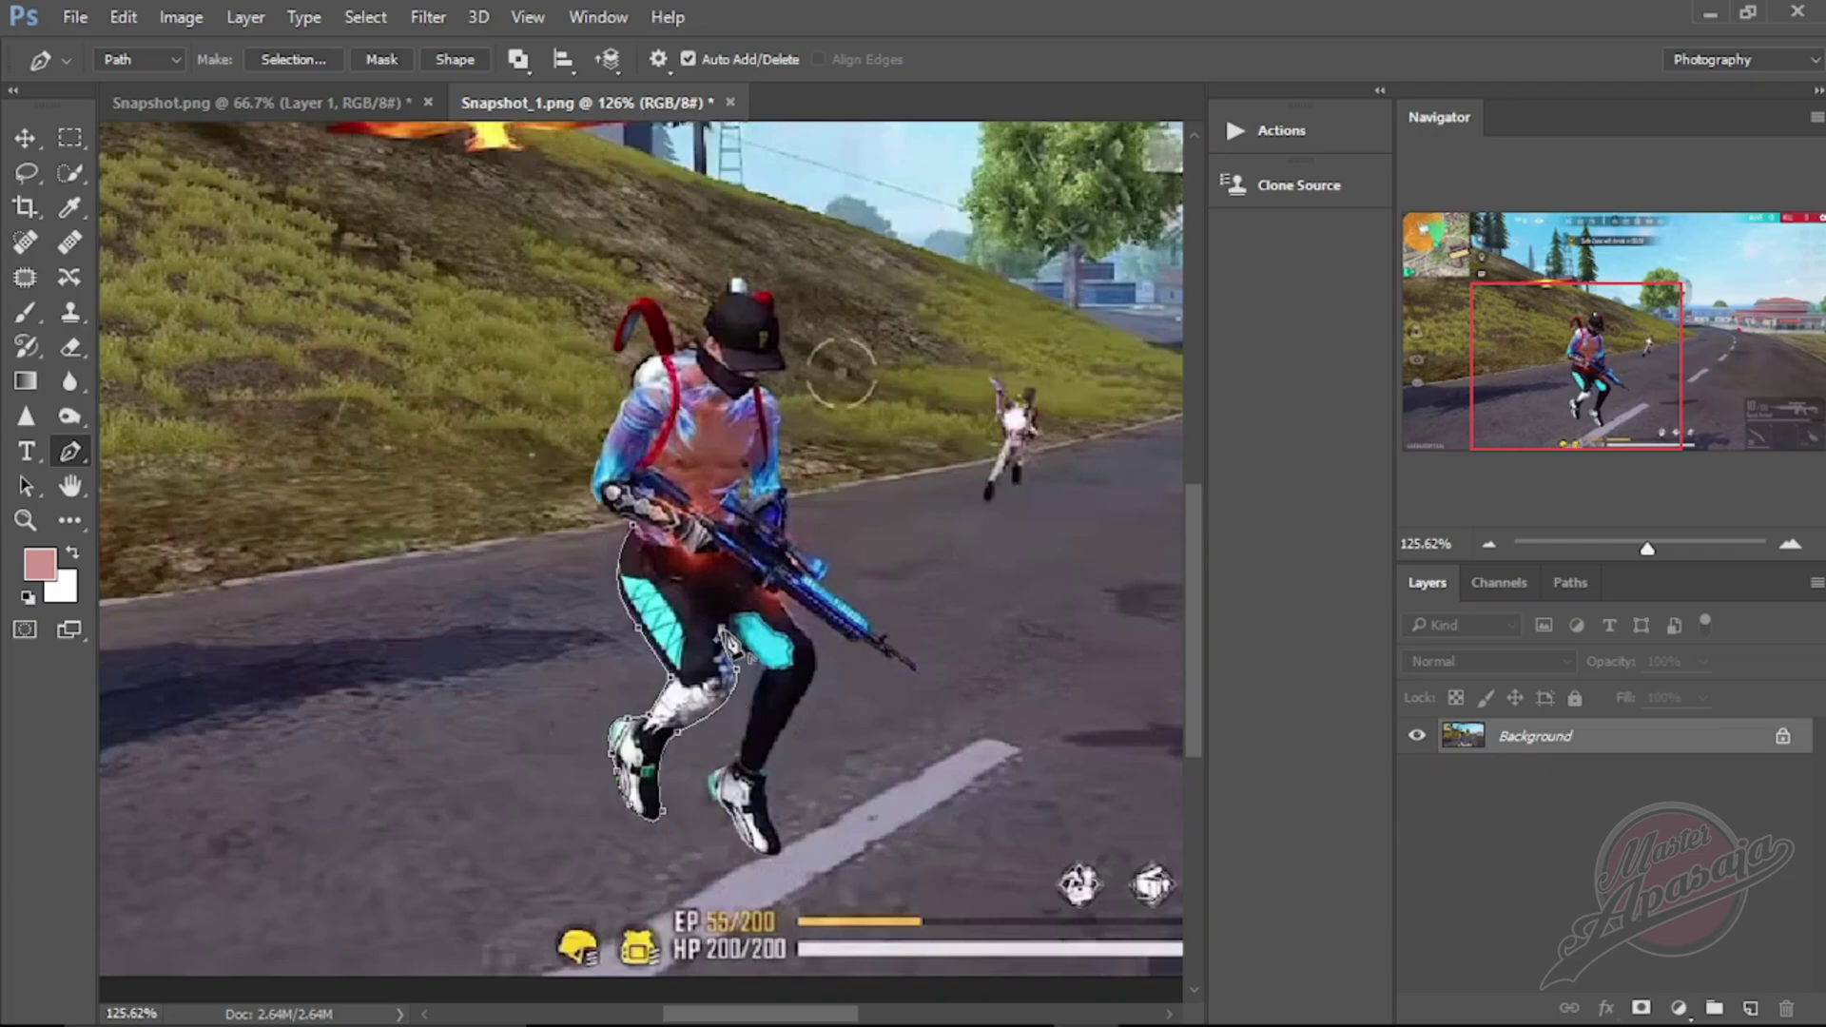
- Continue the path down around the character's other leg and shoe, then back up the outer side to the thigh
left_click(760, 660)
left_click(738, 758)
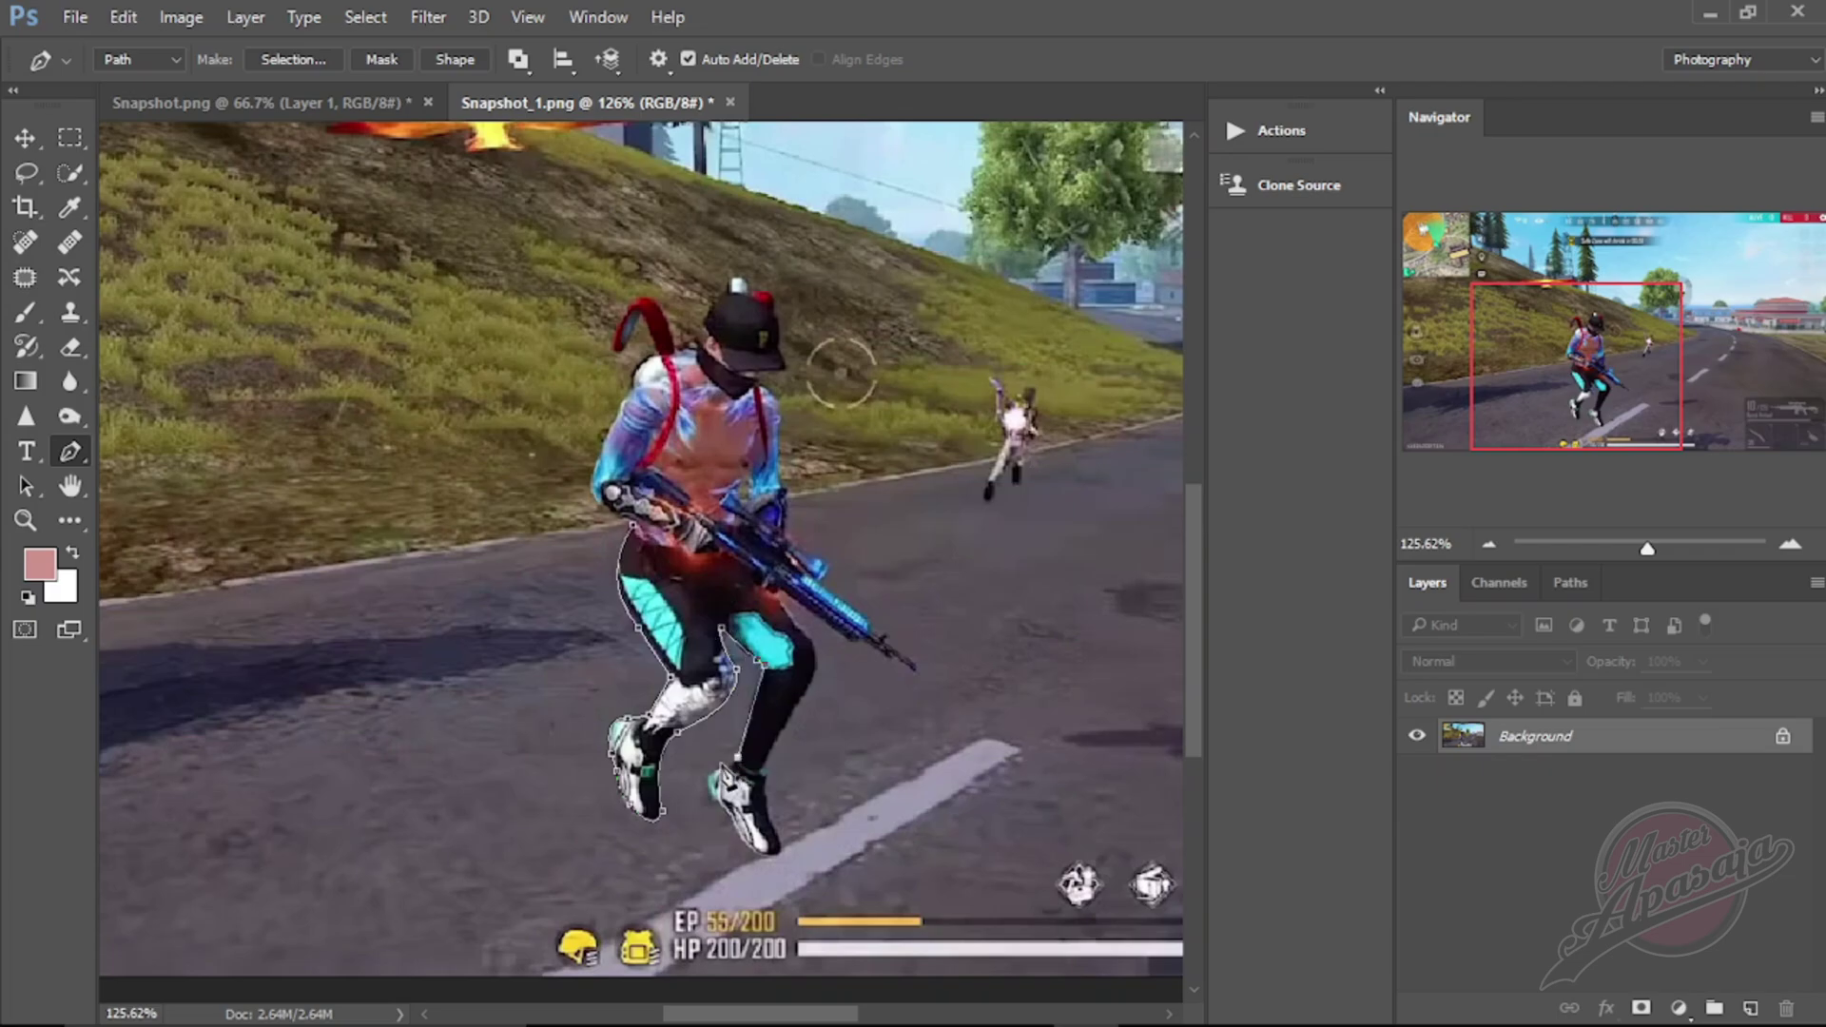
left_click(778, 849)
left_click(776, 744)
left_click_drag(810, 642, 795, 612)
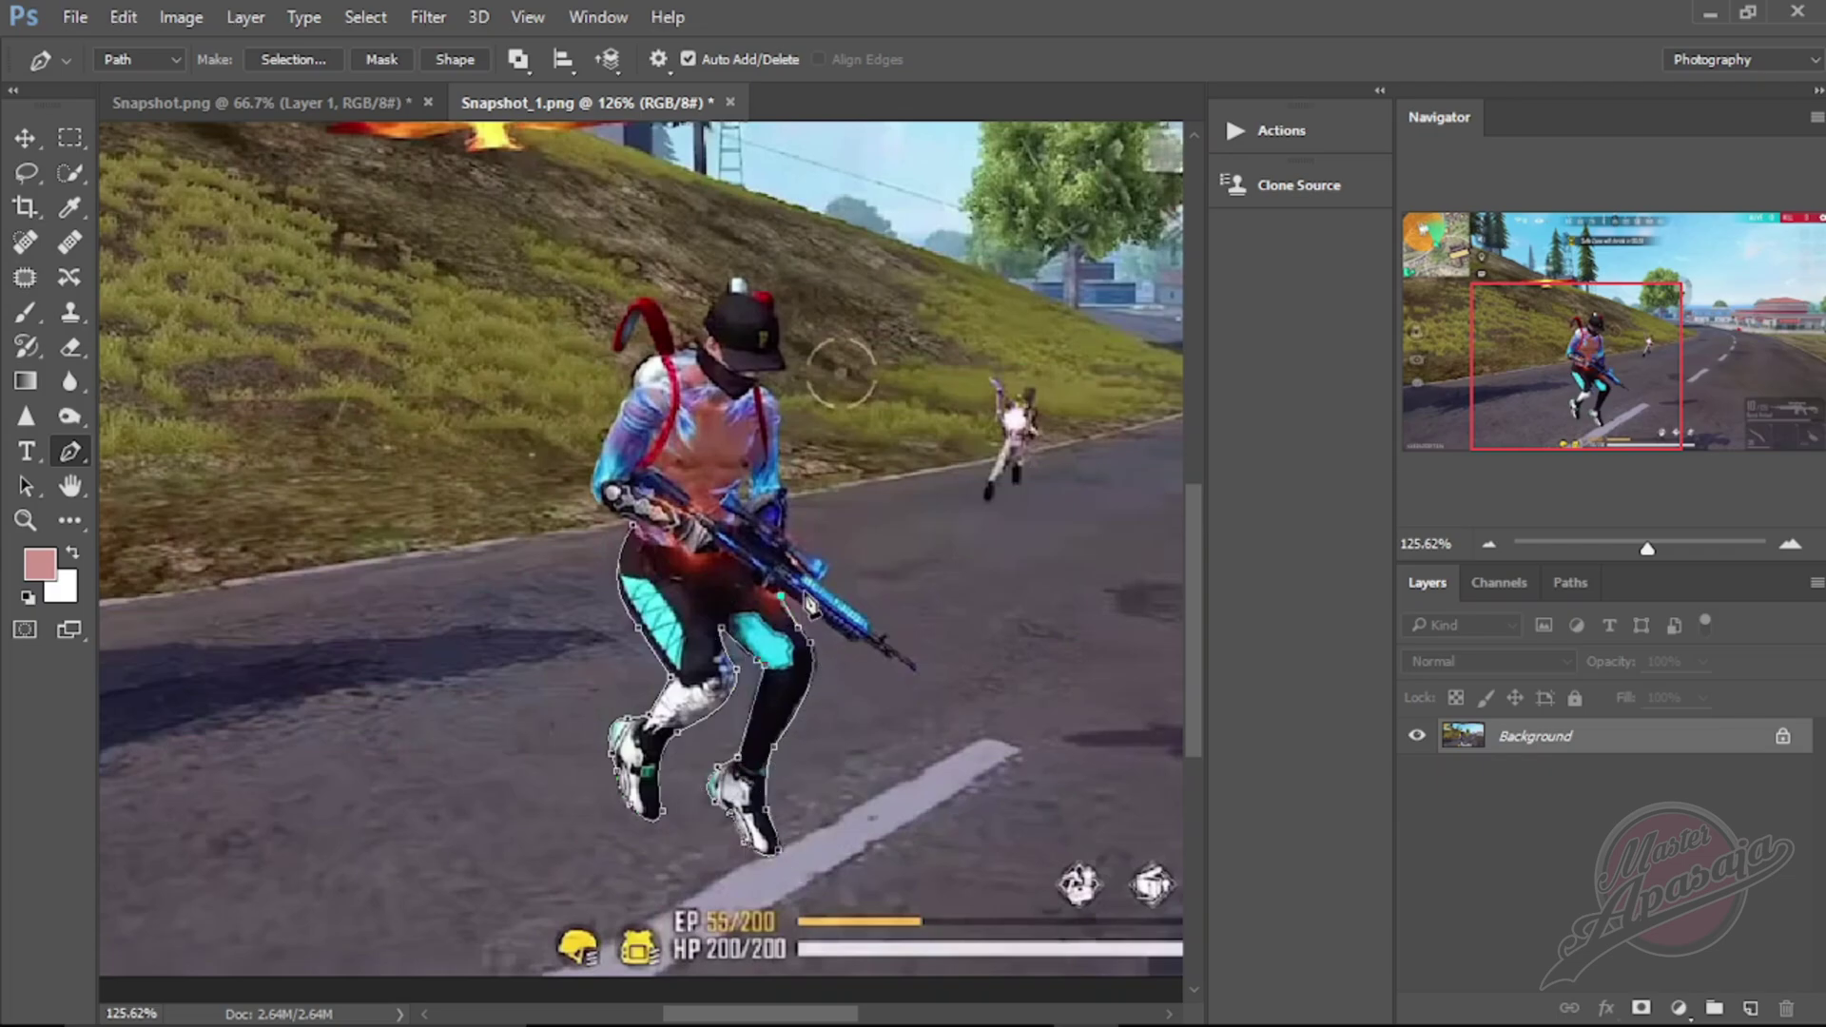
- Extend the path around the rifle, along its underside to the muzzle and back along its top to the hand
left_click(851, 640)
scroll(856, 642, "up", 3)
left_click(912, 662)
left_click(869, 620)
left_click(820, 580)
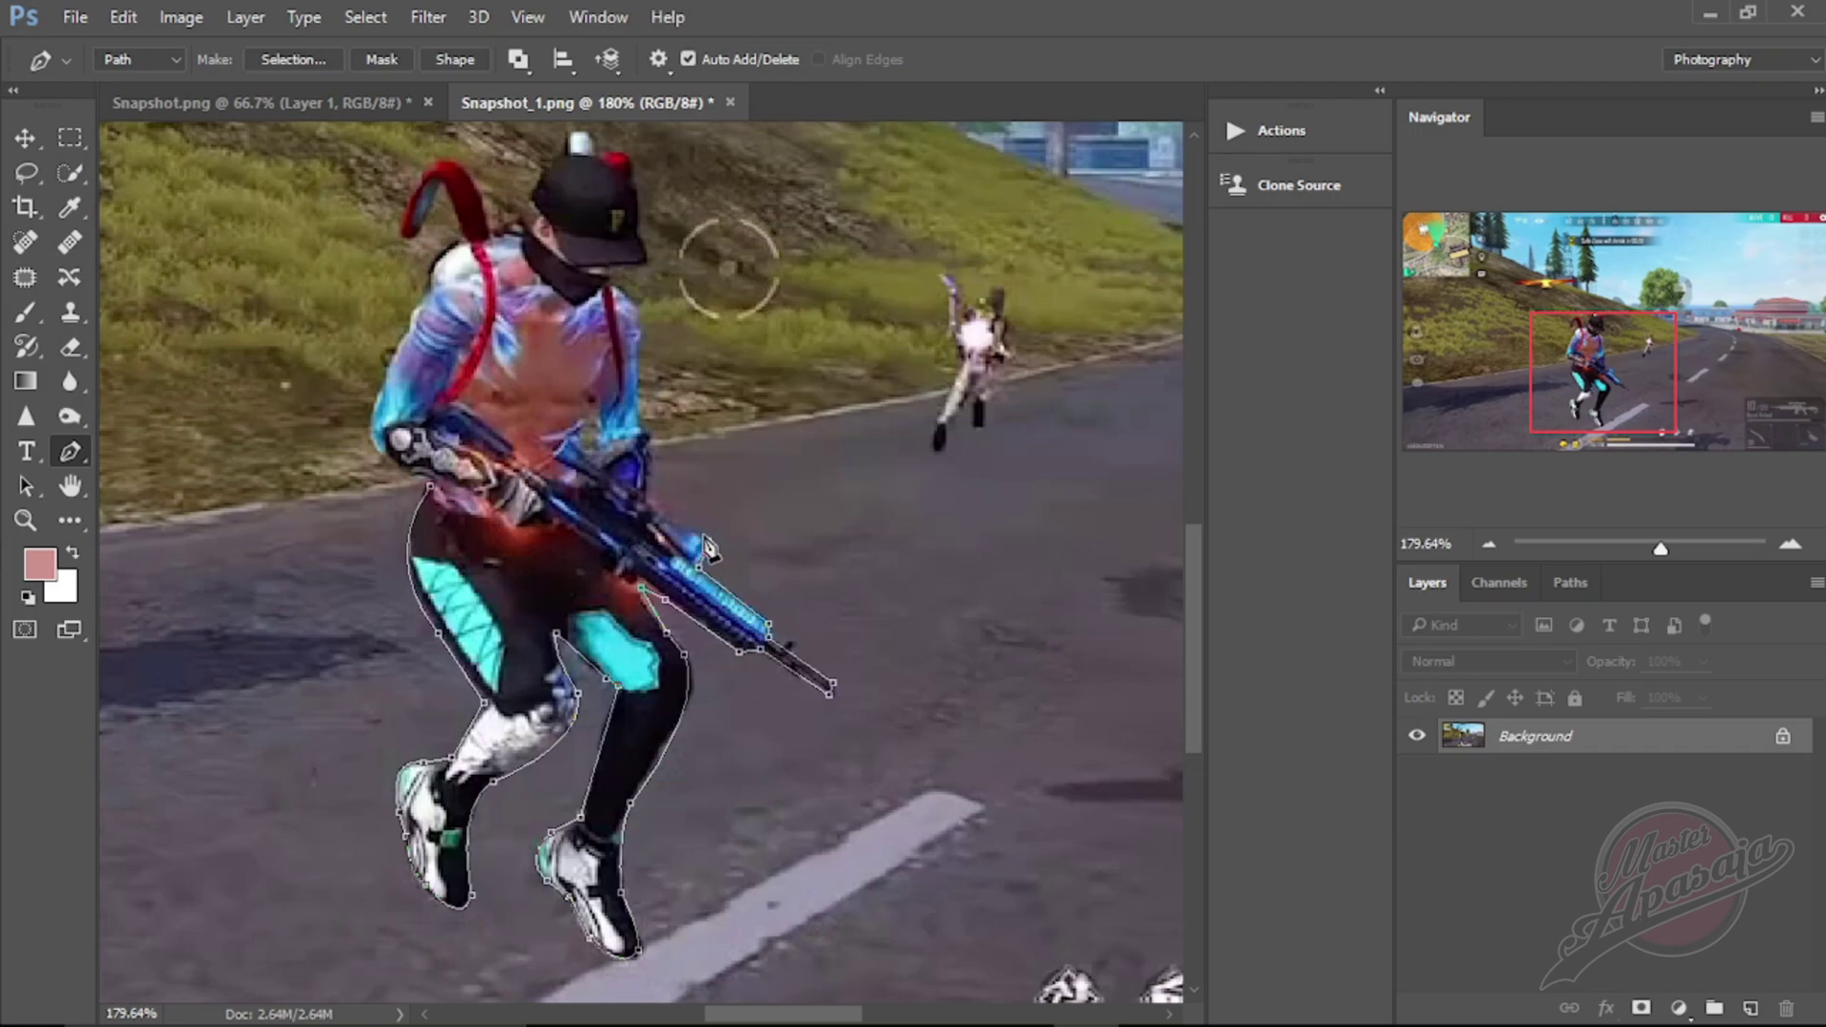
left_click(651, 502)
- Carry the path up the character's arm and shoulder and around the face and cap to the back of the head
left_click(651, 445)
left_click(636, 345)
left_click(614, 279)
left_click_drag(613, 279, 677, 495)
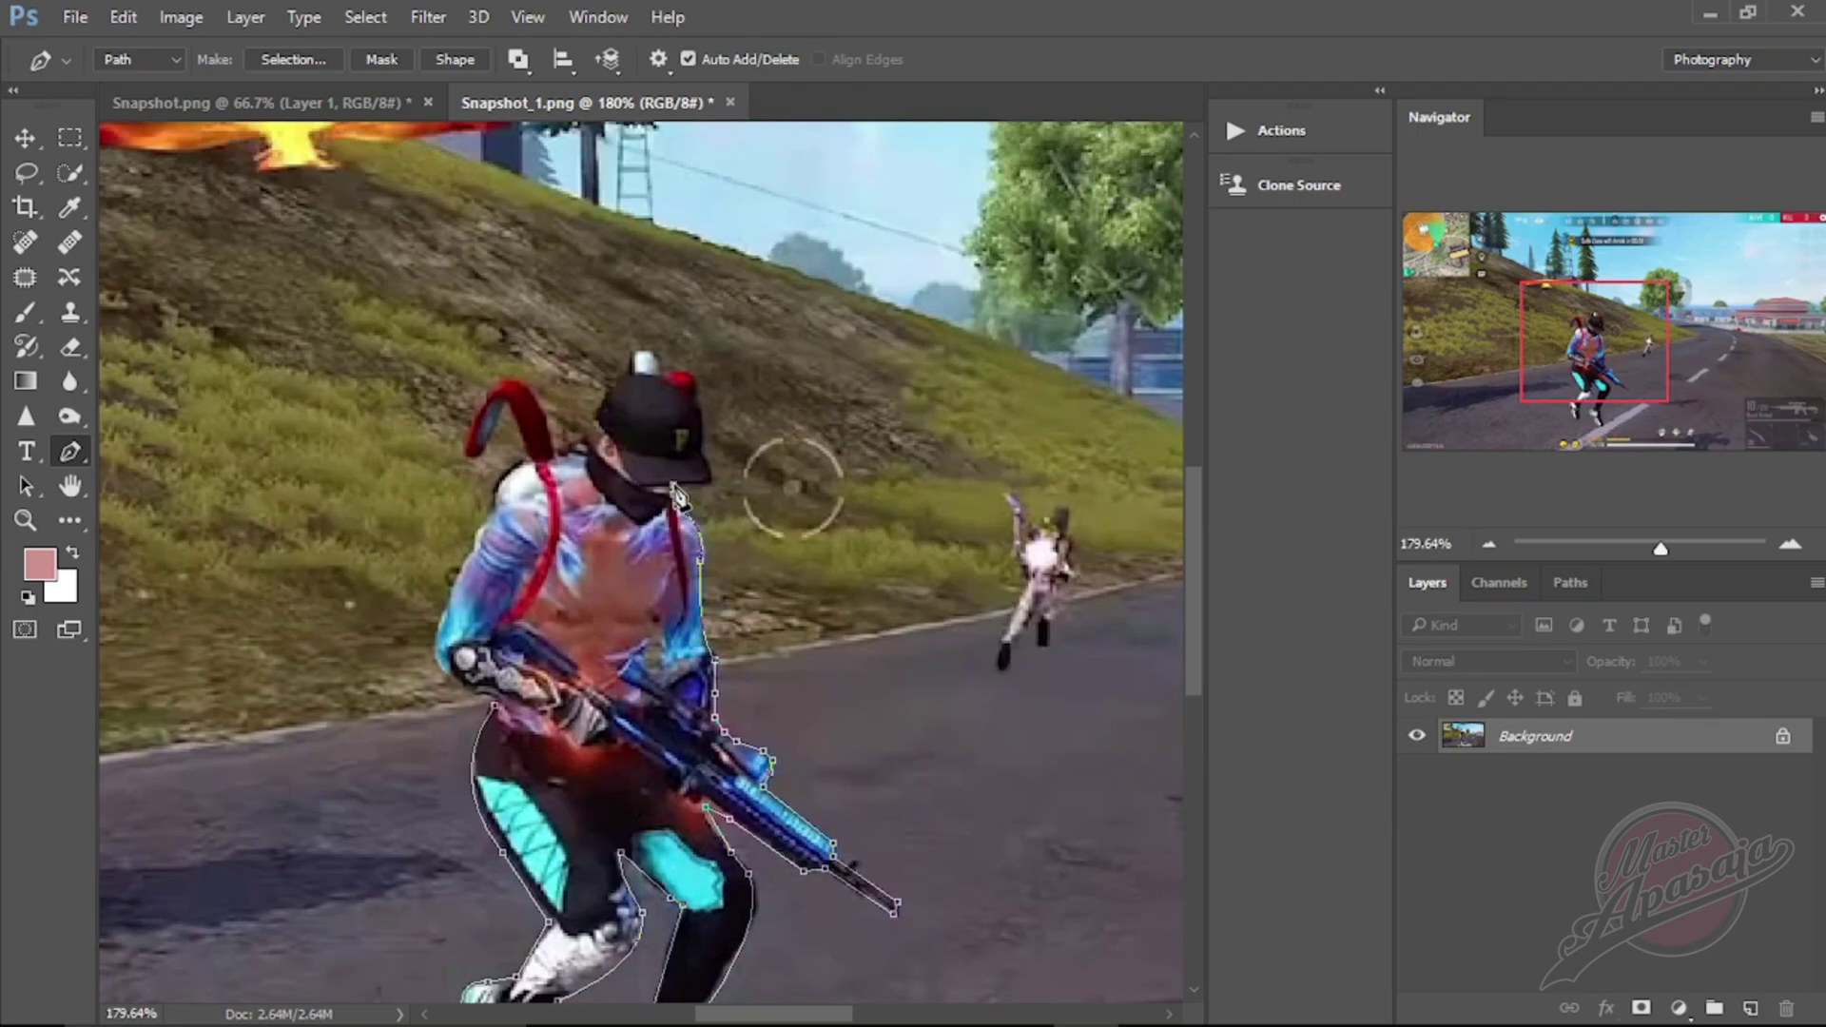
left_click(712, 472)
left_click(705, 453)
left_click(700, 392)
left_click(674, 370)
left_click(647, 349)
left_click(631, 350)
left_click(597, 417)
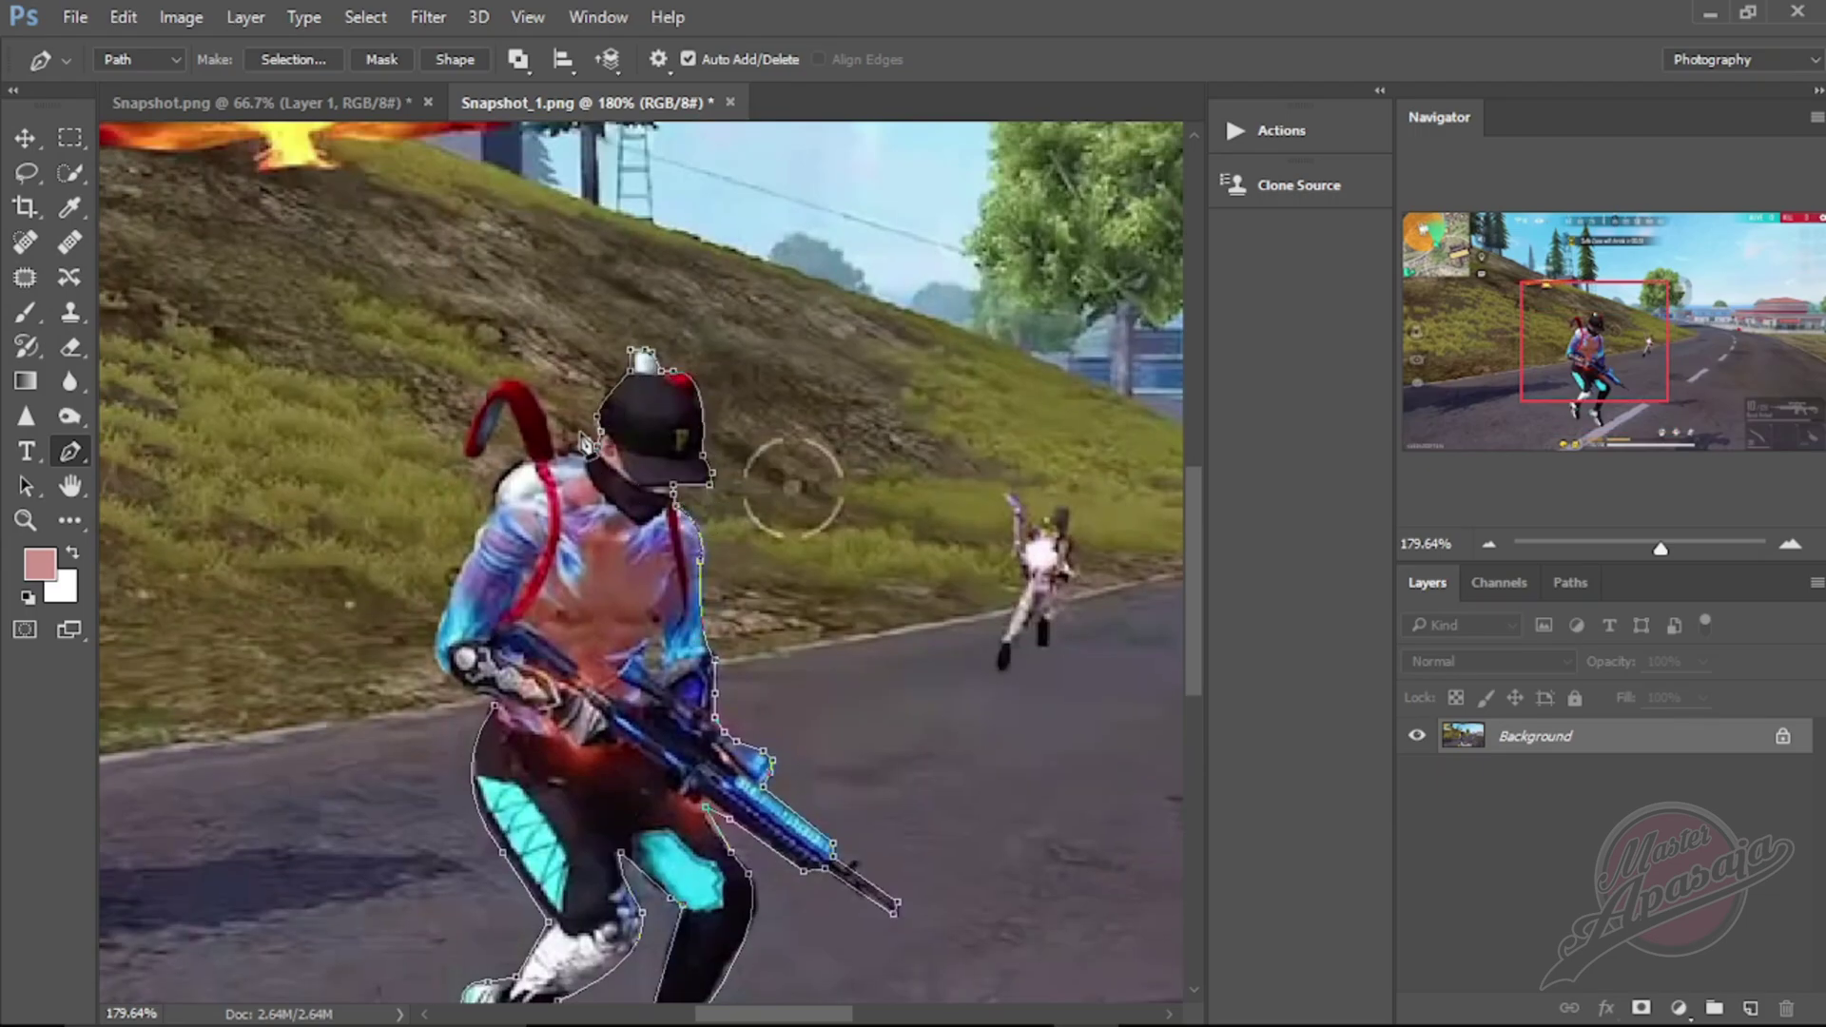
- Trace around the red strap behind the shoulder and down the remaining arm, closing the path at the hip
left_click(555, 444)
left_click(473, 457)
left_click(506, 404)
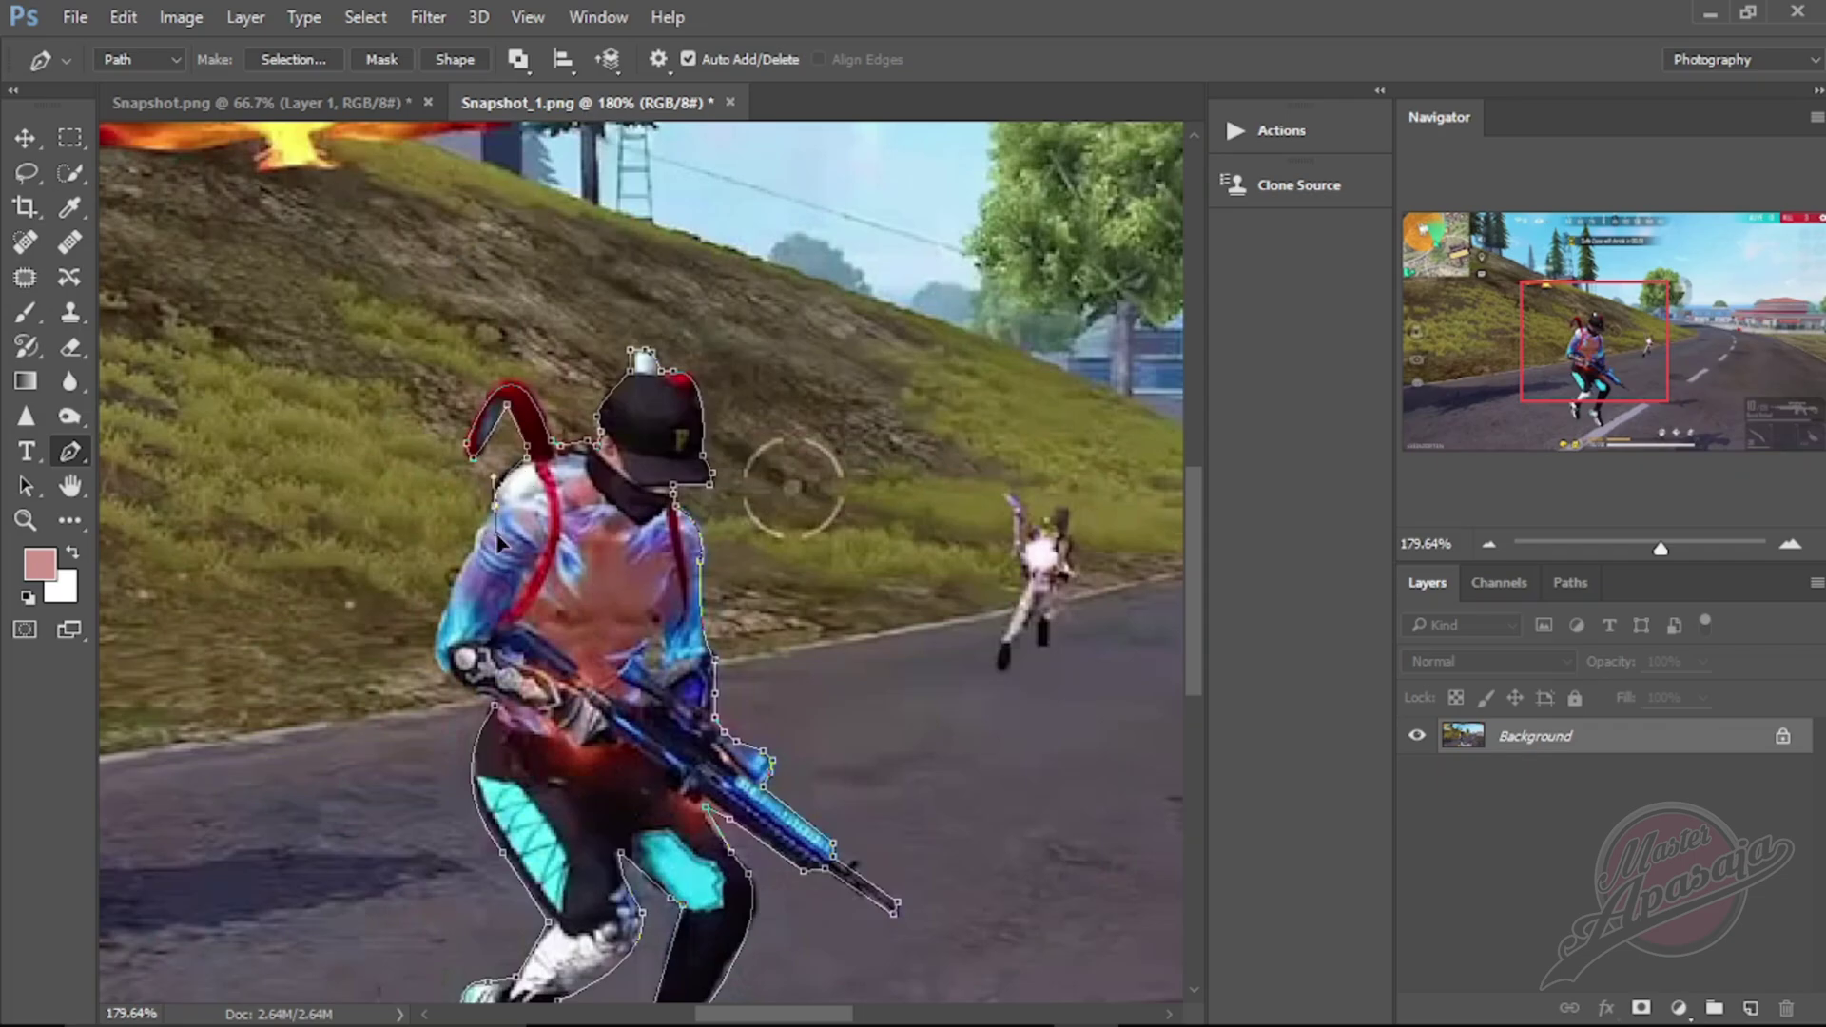
left_click(437, 654)
left_click(462, 683)
left_click(494, 706)
- Convert the closed path to a selection, copy the character to a new layer, and check it against the background layer
right_click(572, 665)
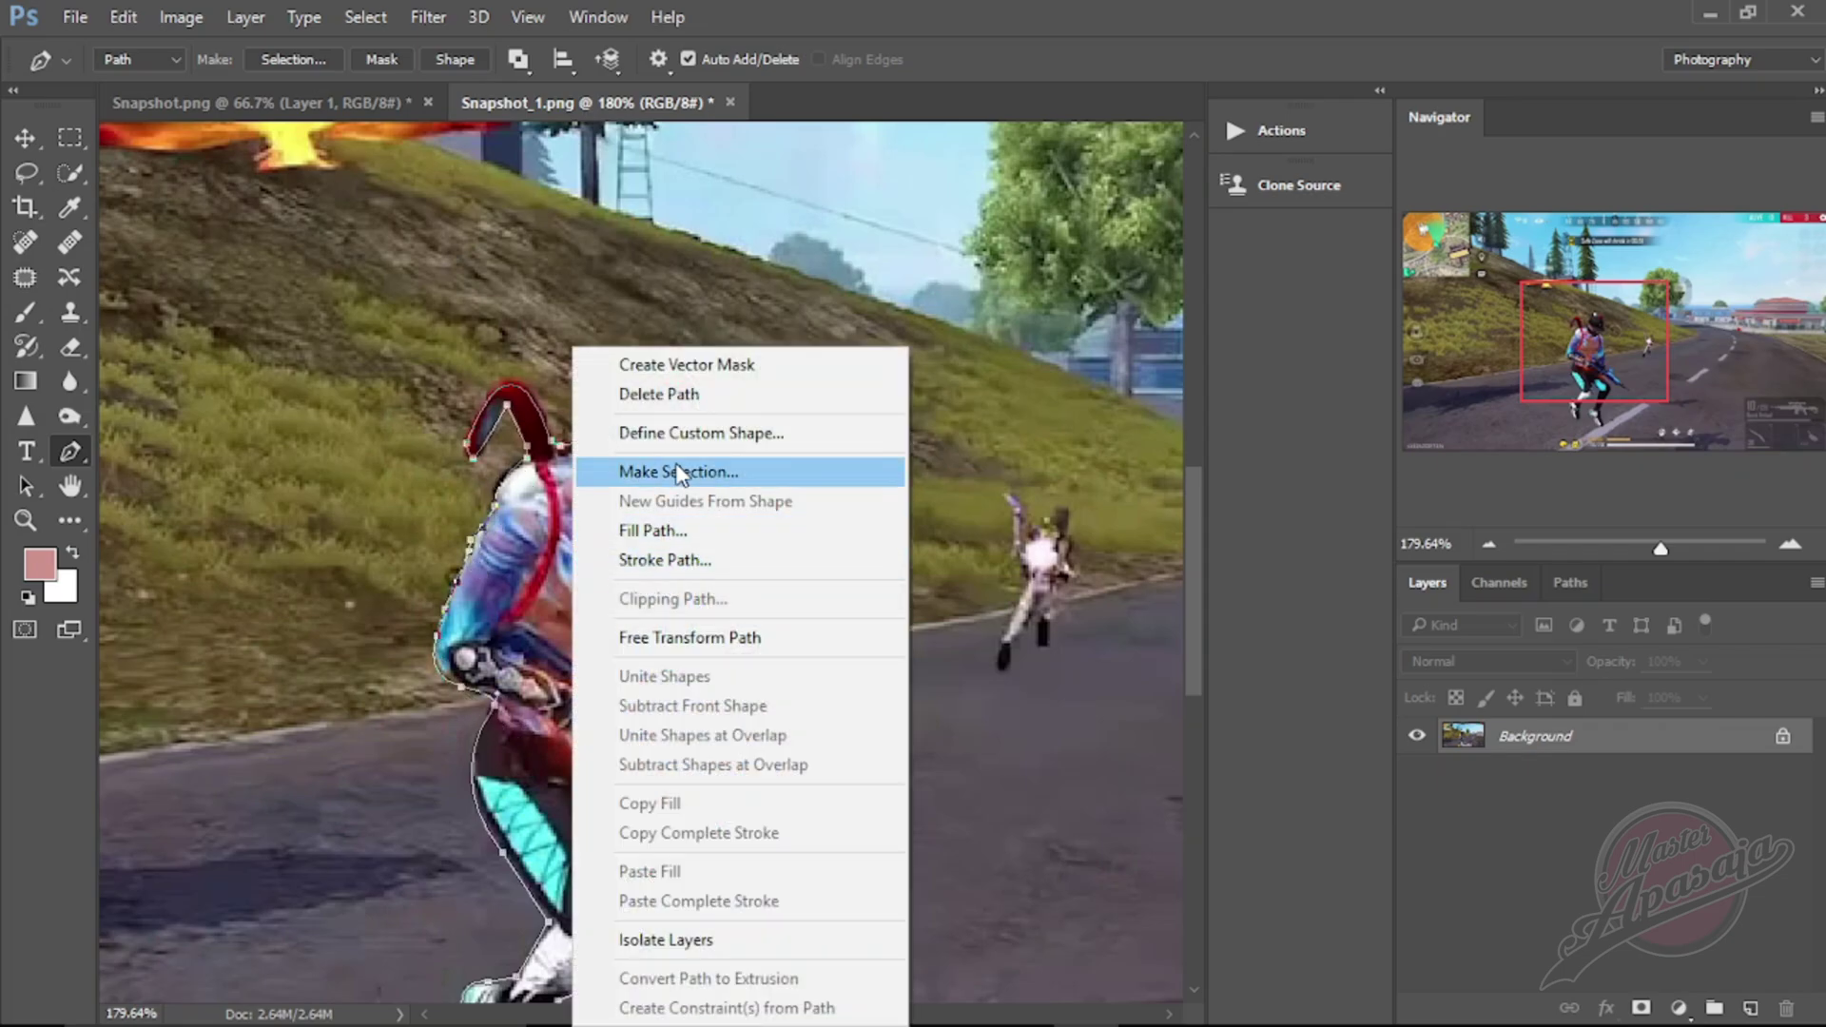
left_click(665, 469)
key("ctrl+0")
key("ctrl+j")
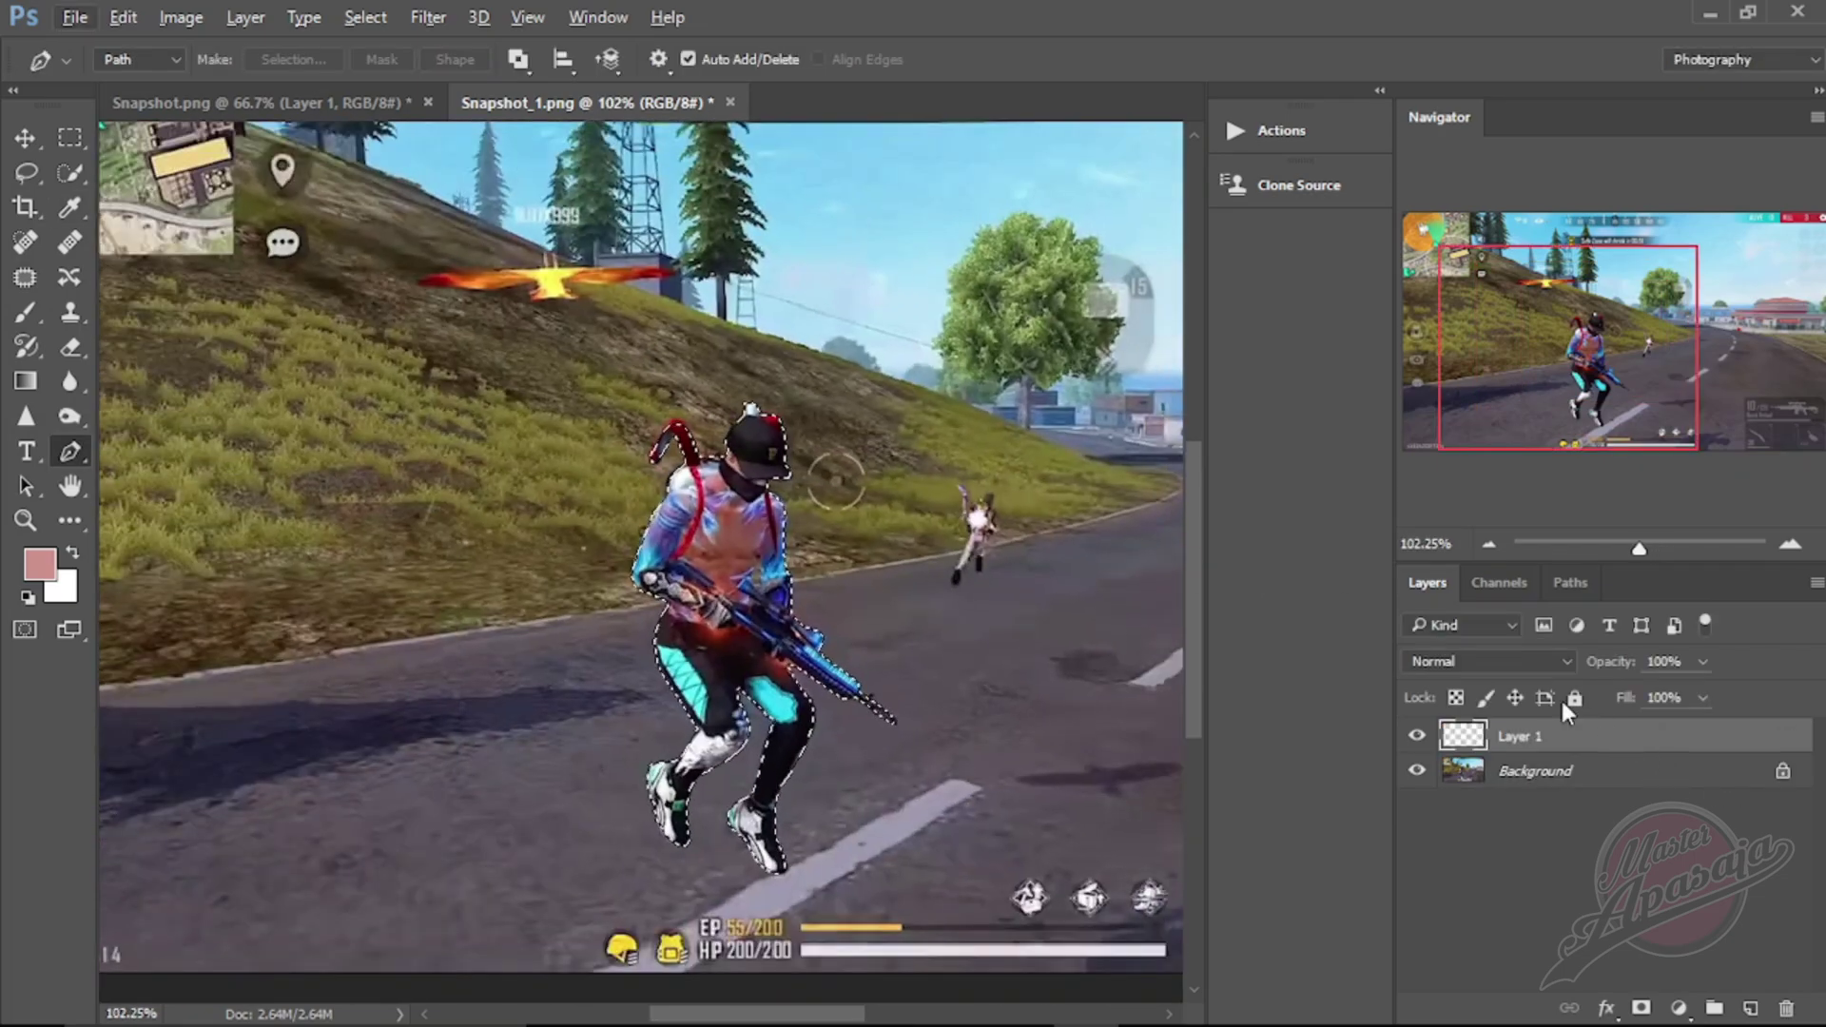
left_click(1417, 770)
left_click(1417, 771)
- Add a white 5 px outside Stroke effect to the character layer and inspect the outline
left_click(1606, 1008)
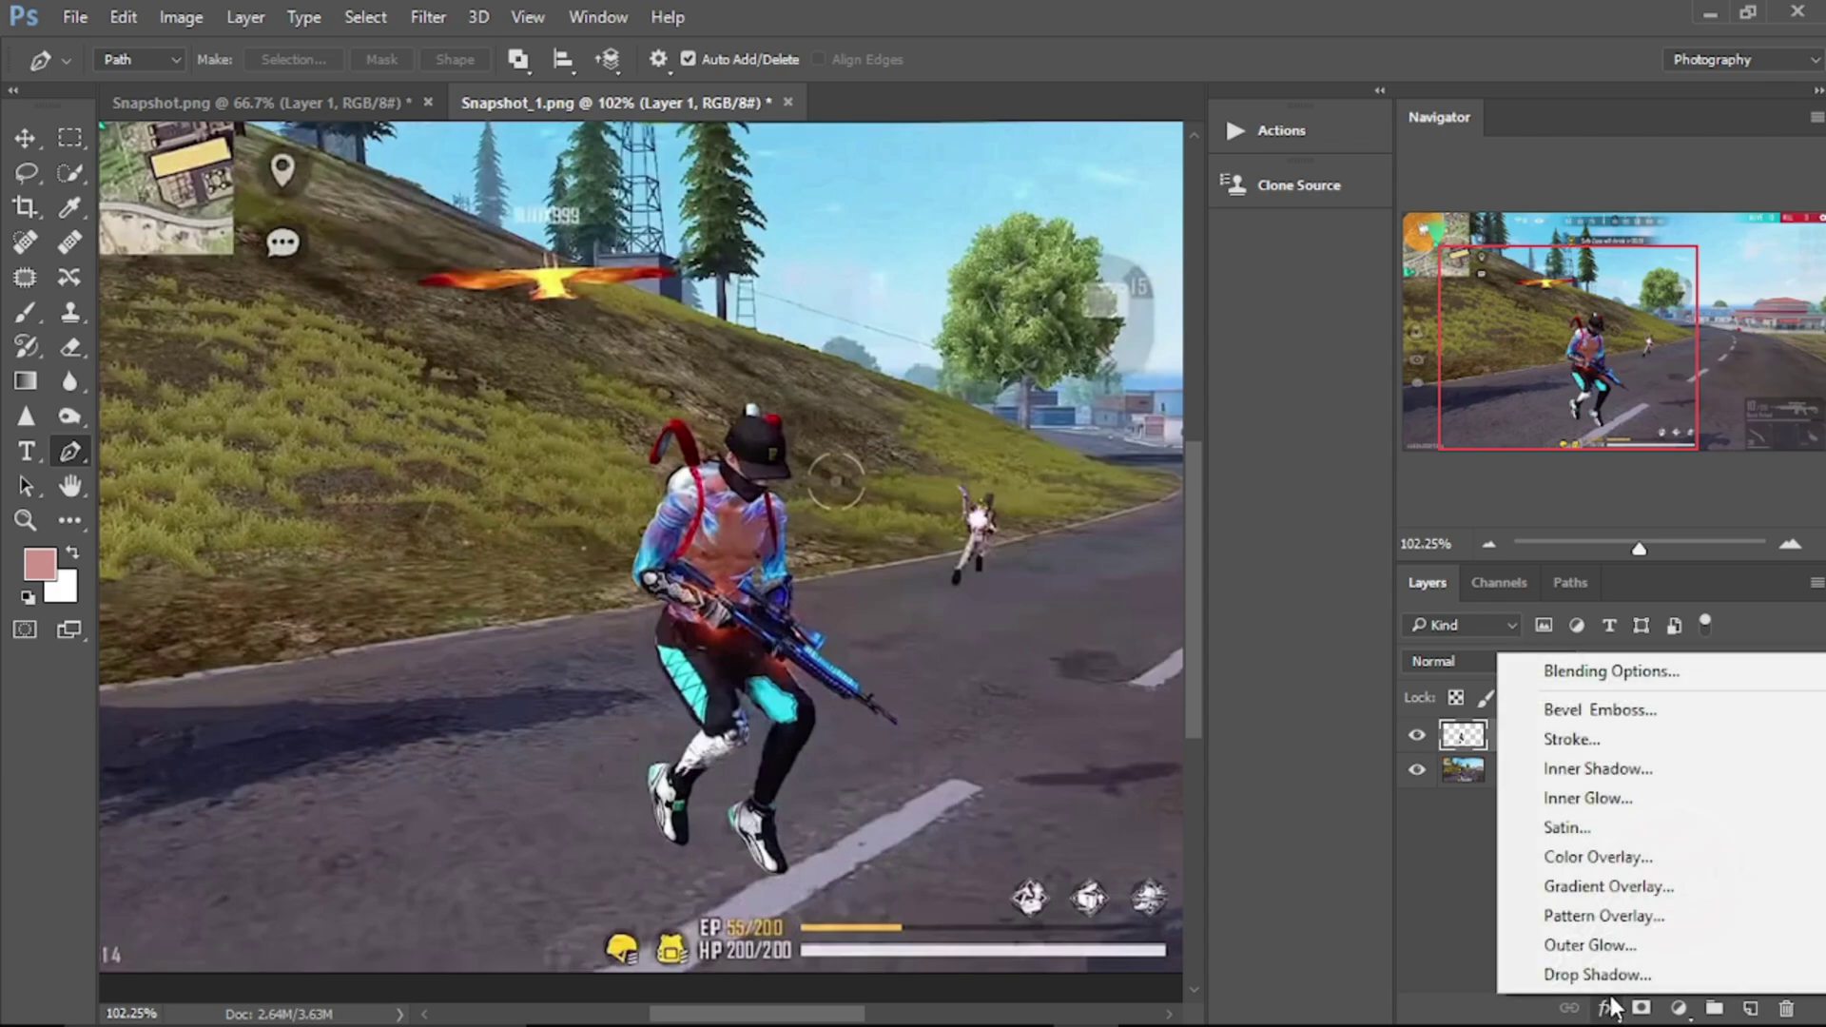
left_click(1658, 745)
left_click_drag(915, 335, 1261, 349)
left_click_drag(1504, 430, 1502, 425)
left_click_drag(1448, 349, 1125, 334)
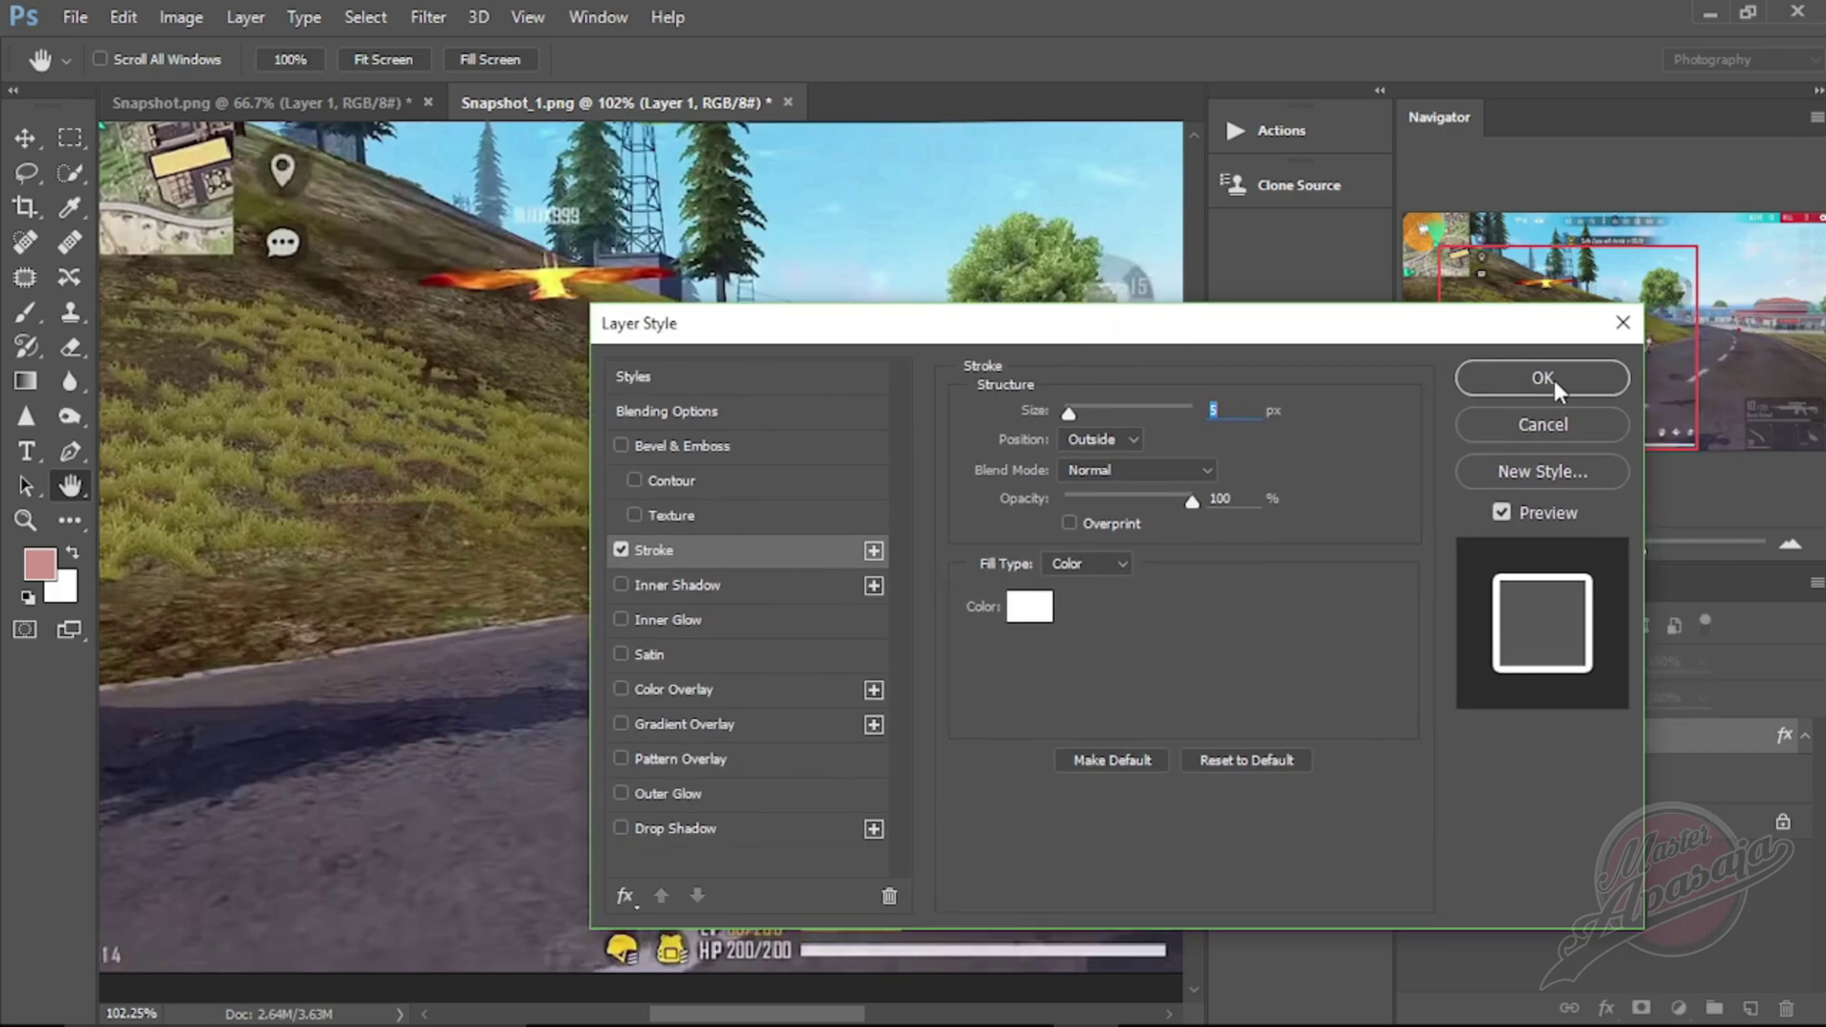
left_click(1586, 381)
key("p")
left_click_drag(1520, 428, 1562, 430)
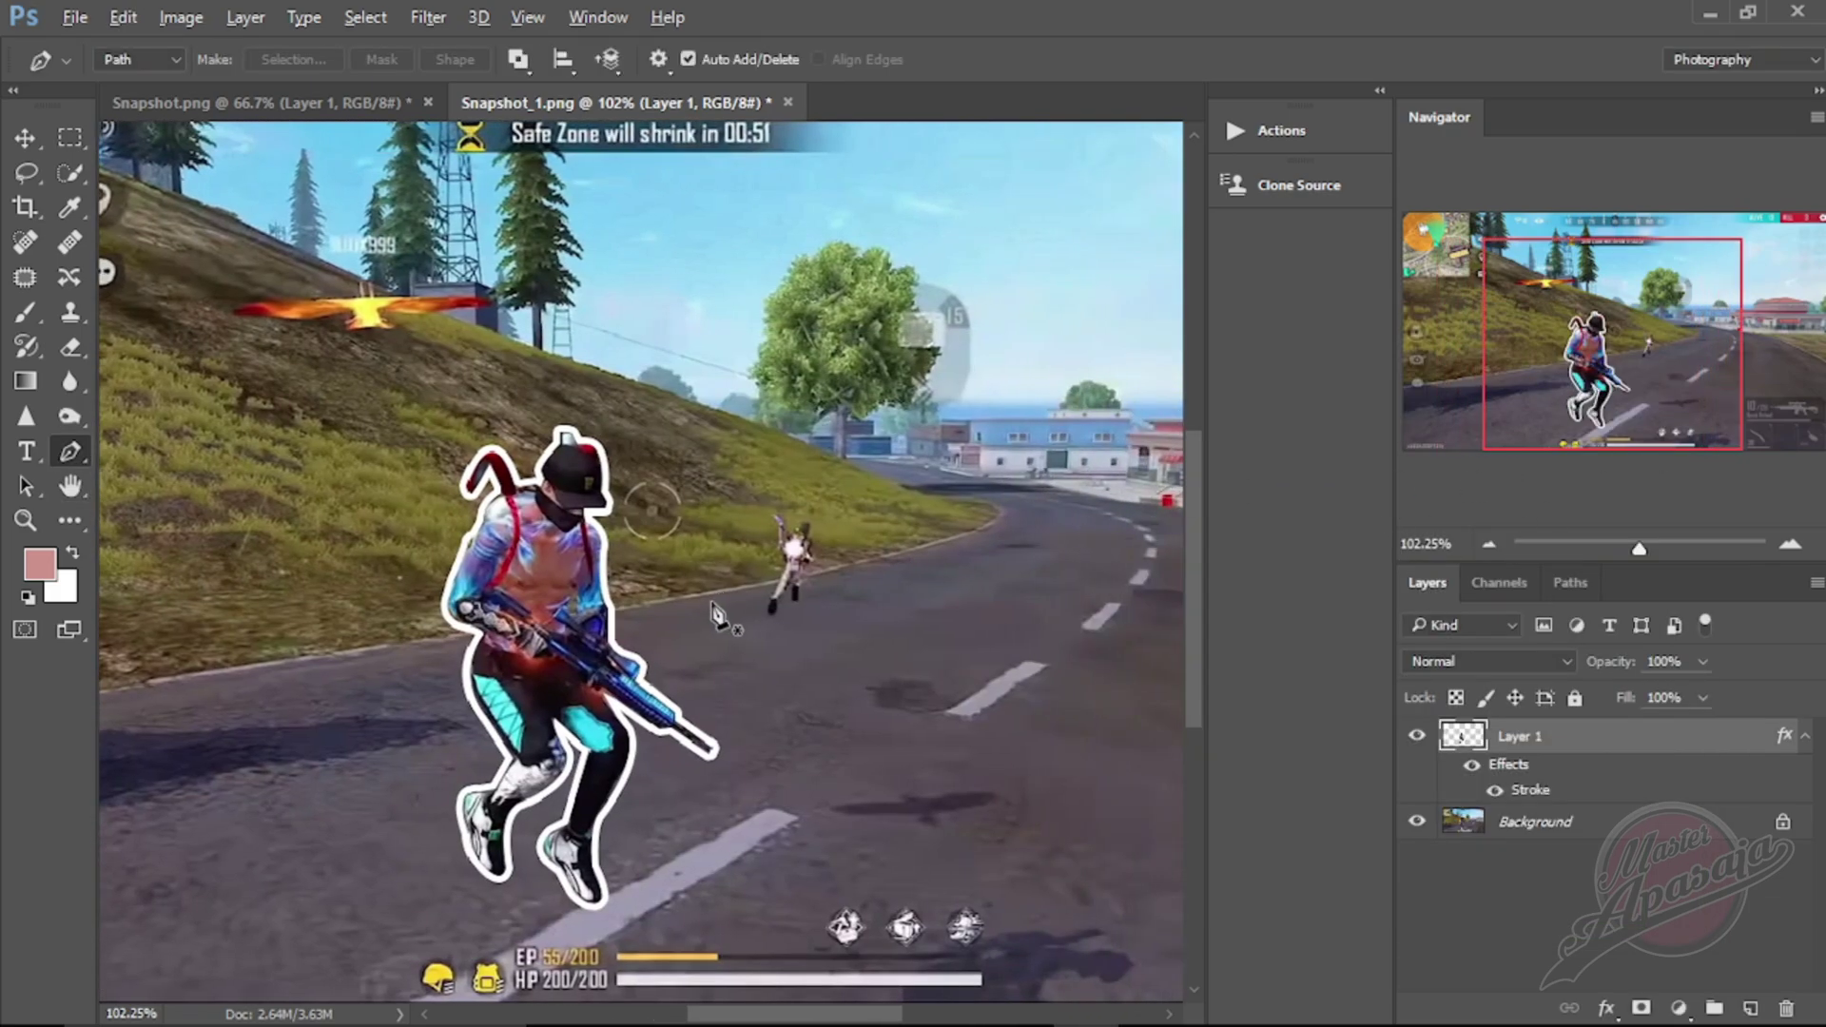
scroll(819, 580, "up", 4)
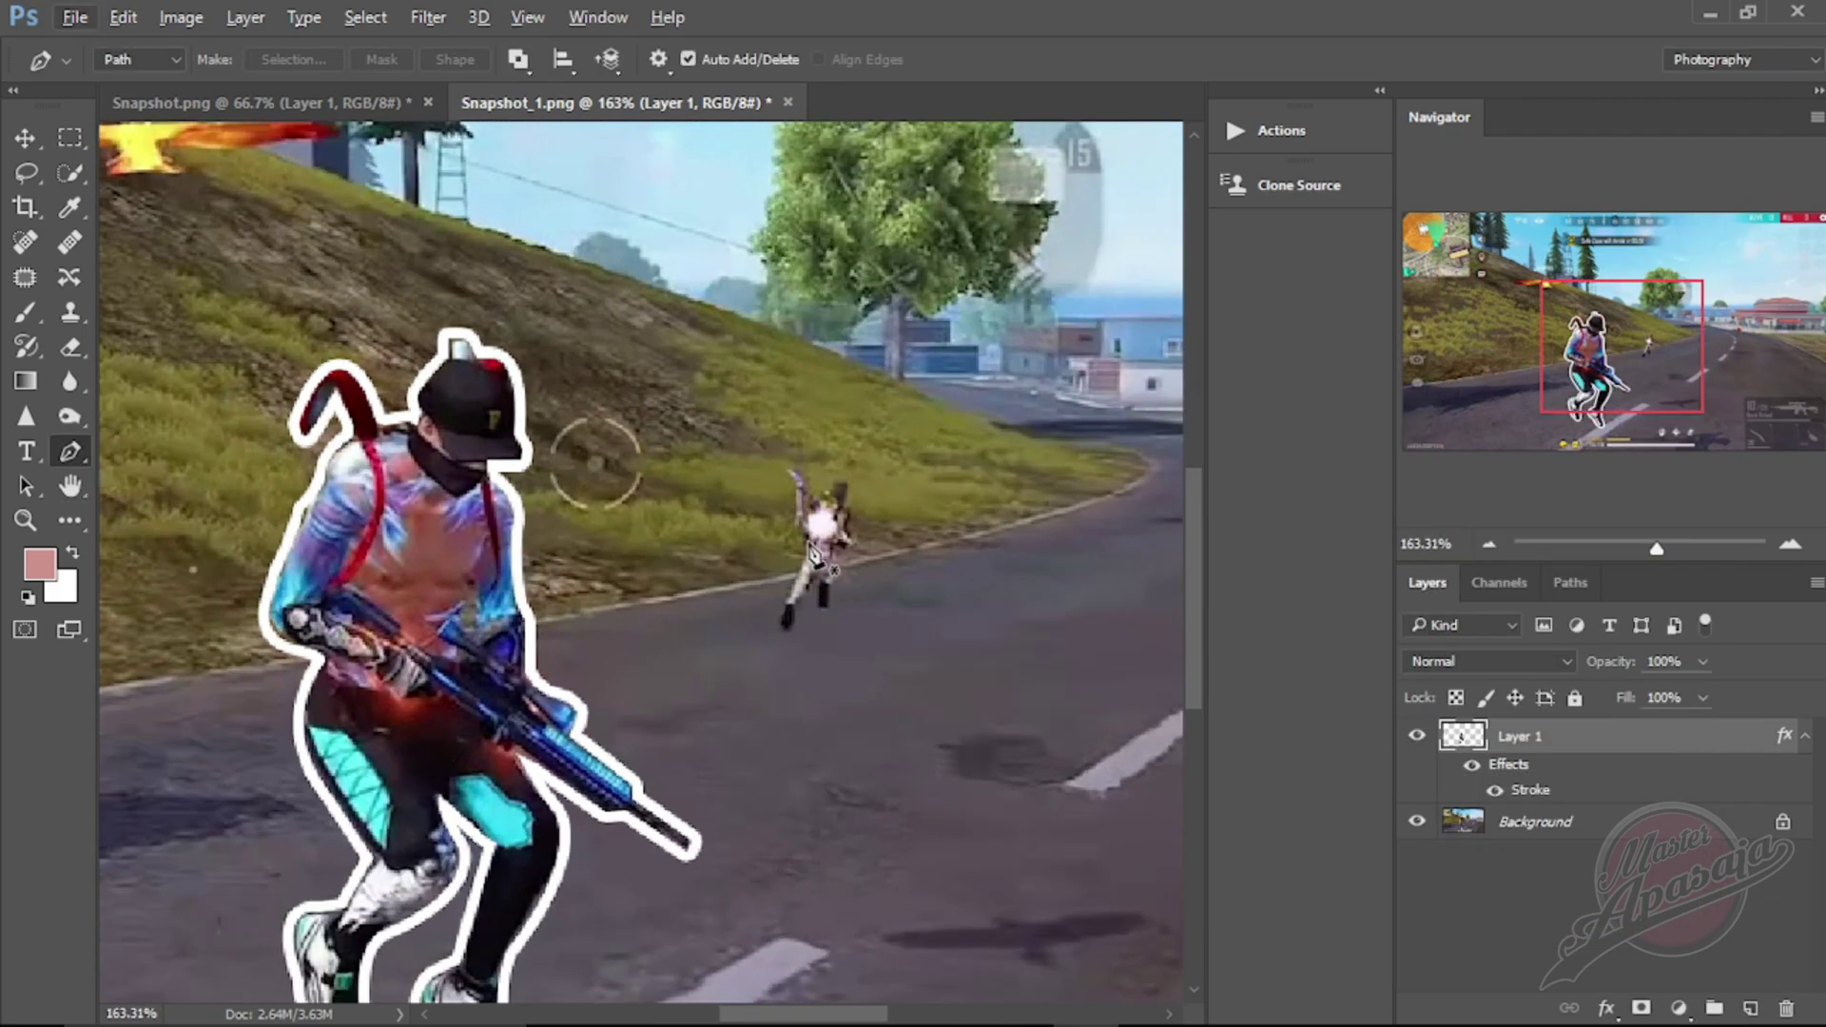
scroll(816, 551, "down", 5)
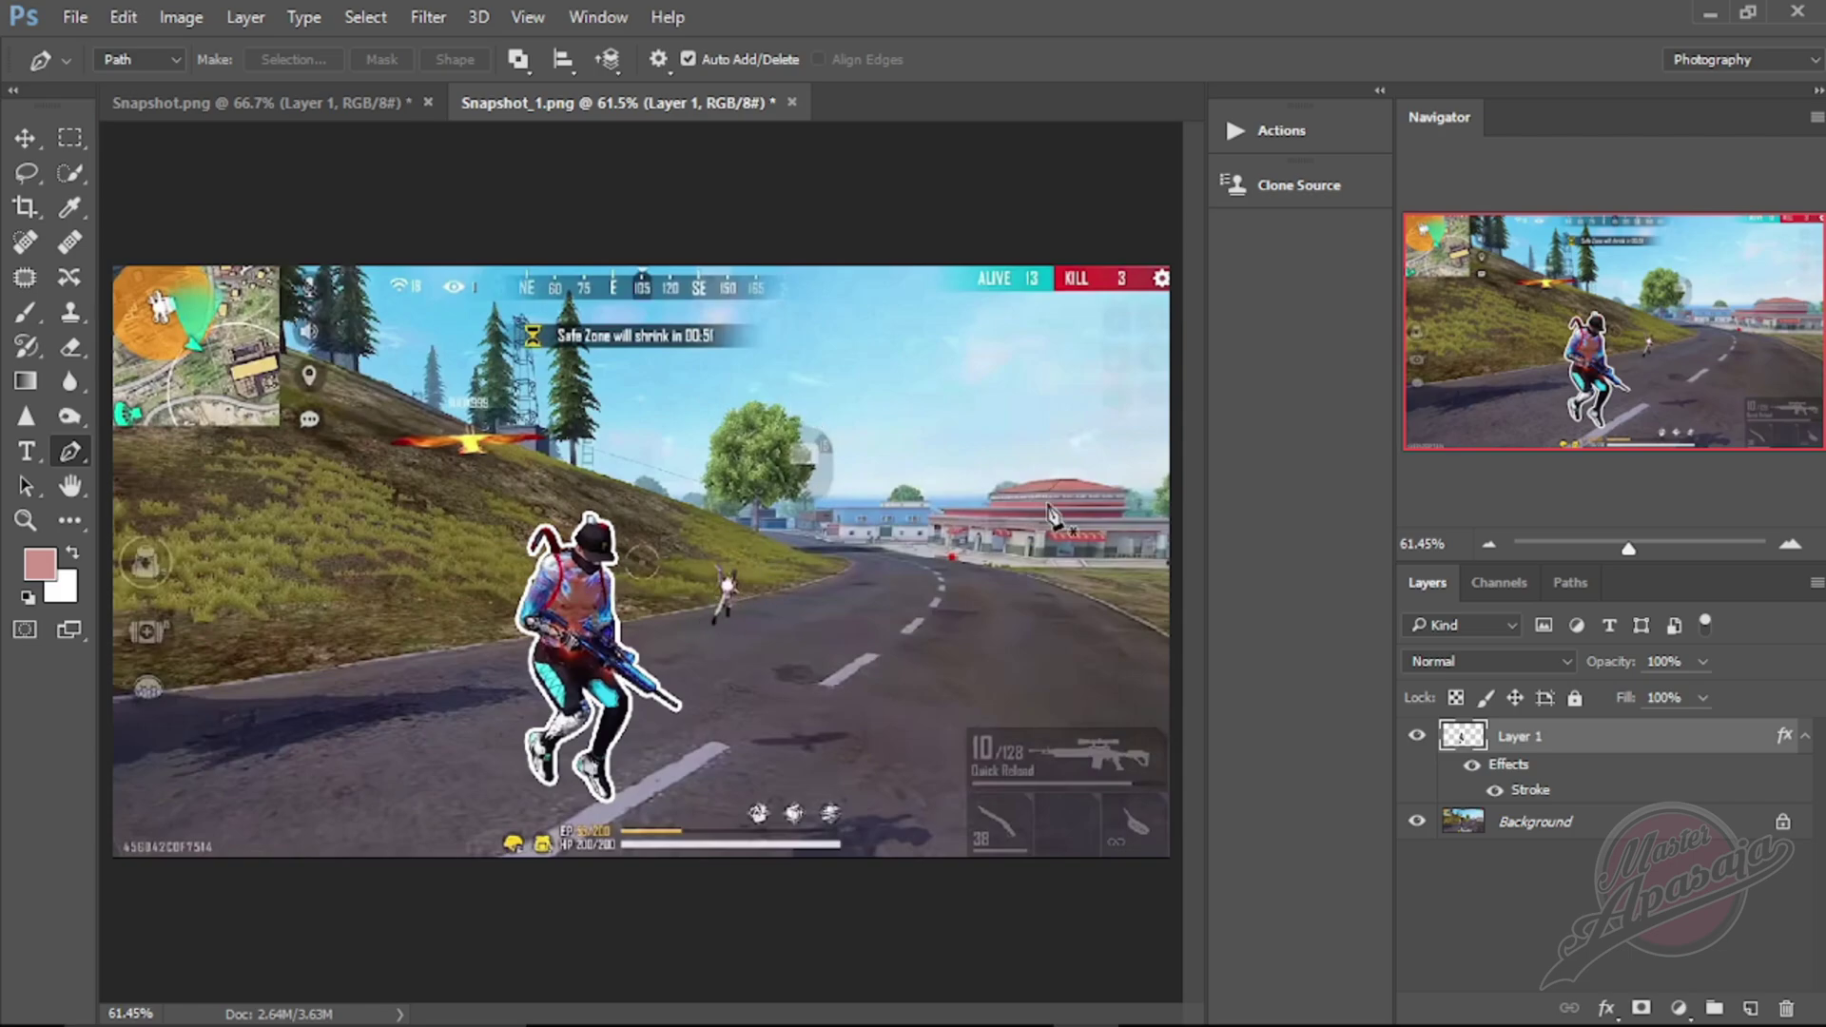
- Hide the background layer and save the cut-out as a PNG named "Snapshot_1 png 02" with smallest compression and no interlacing
left_click(1418, 821)
left_click(75, 17)
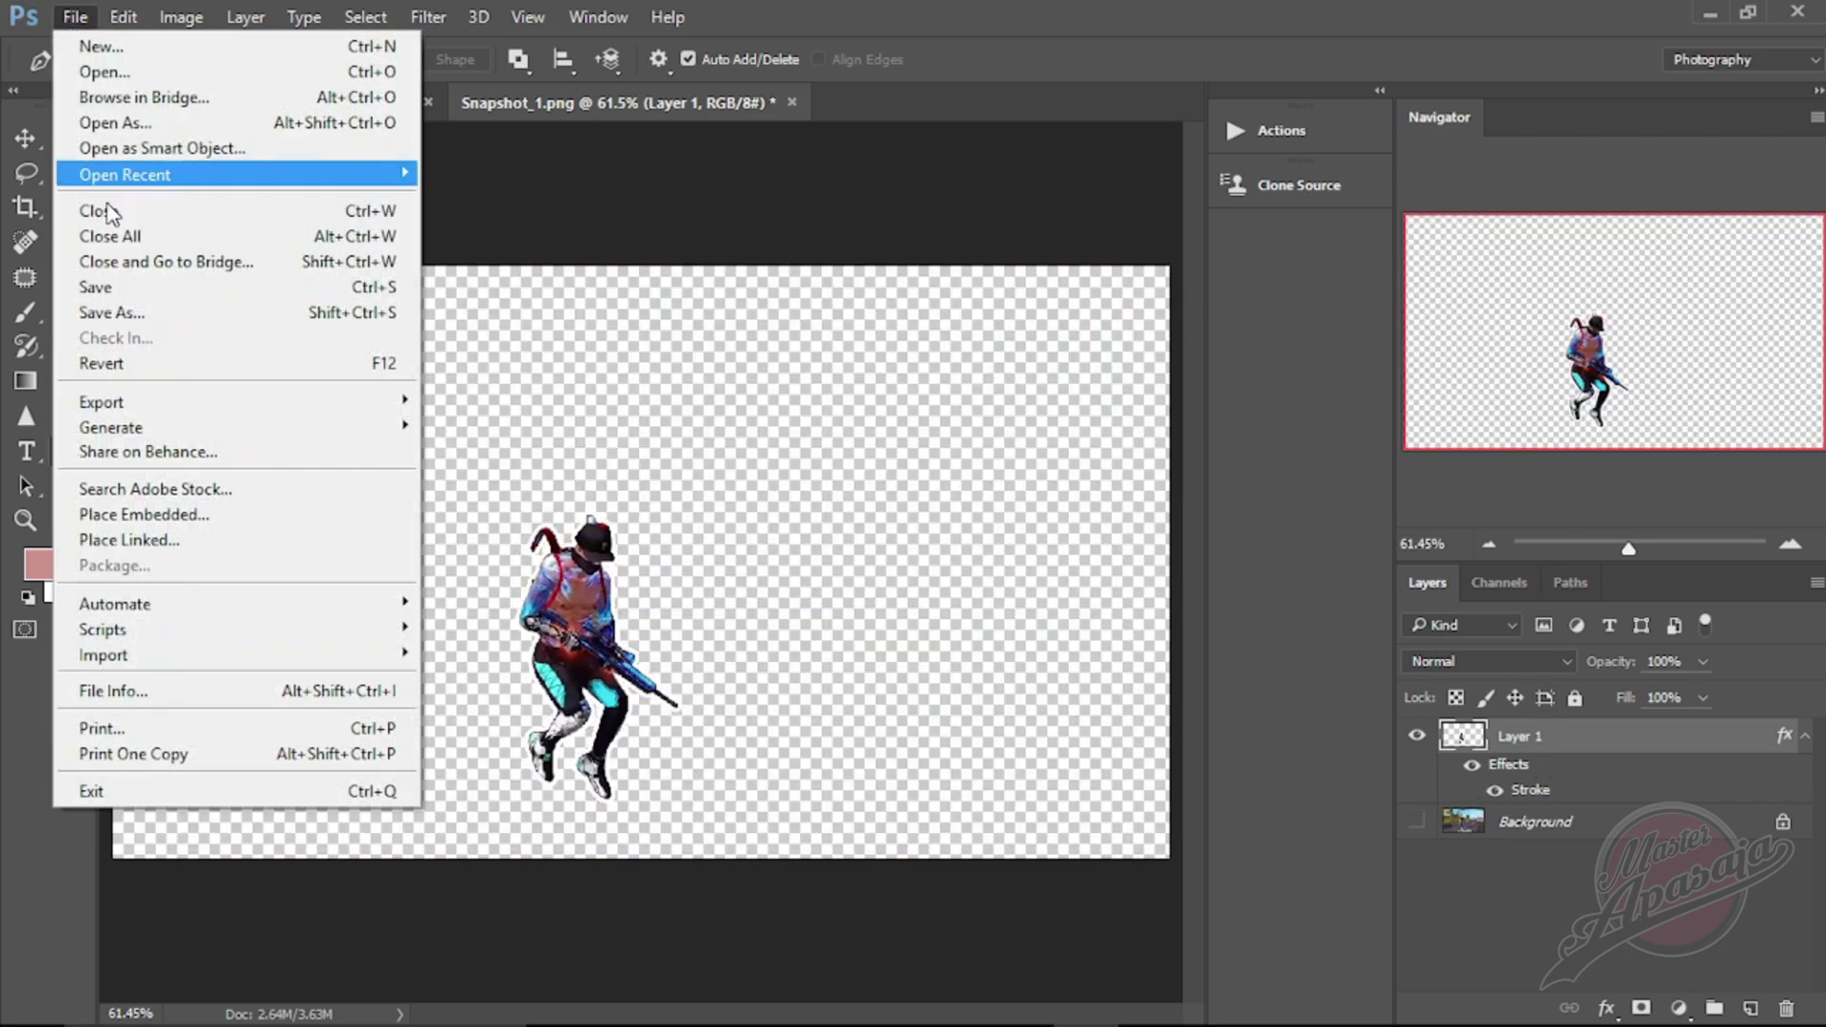
left_click(105, 310)
left_click(342, 503)
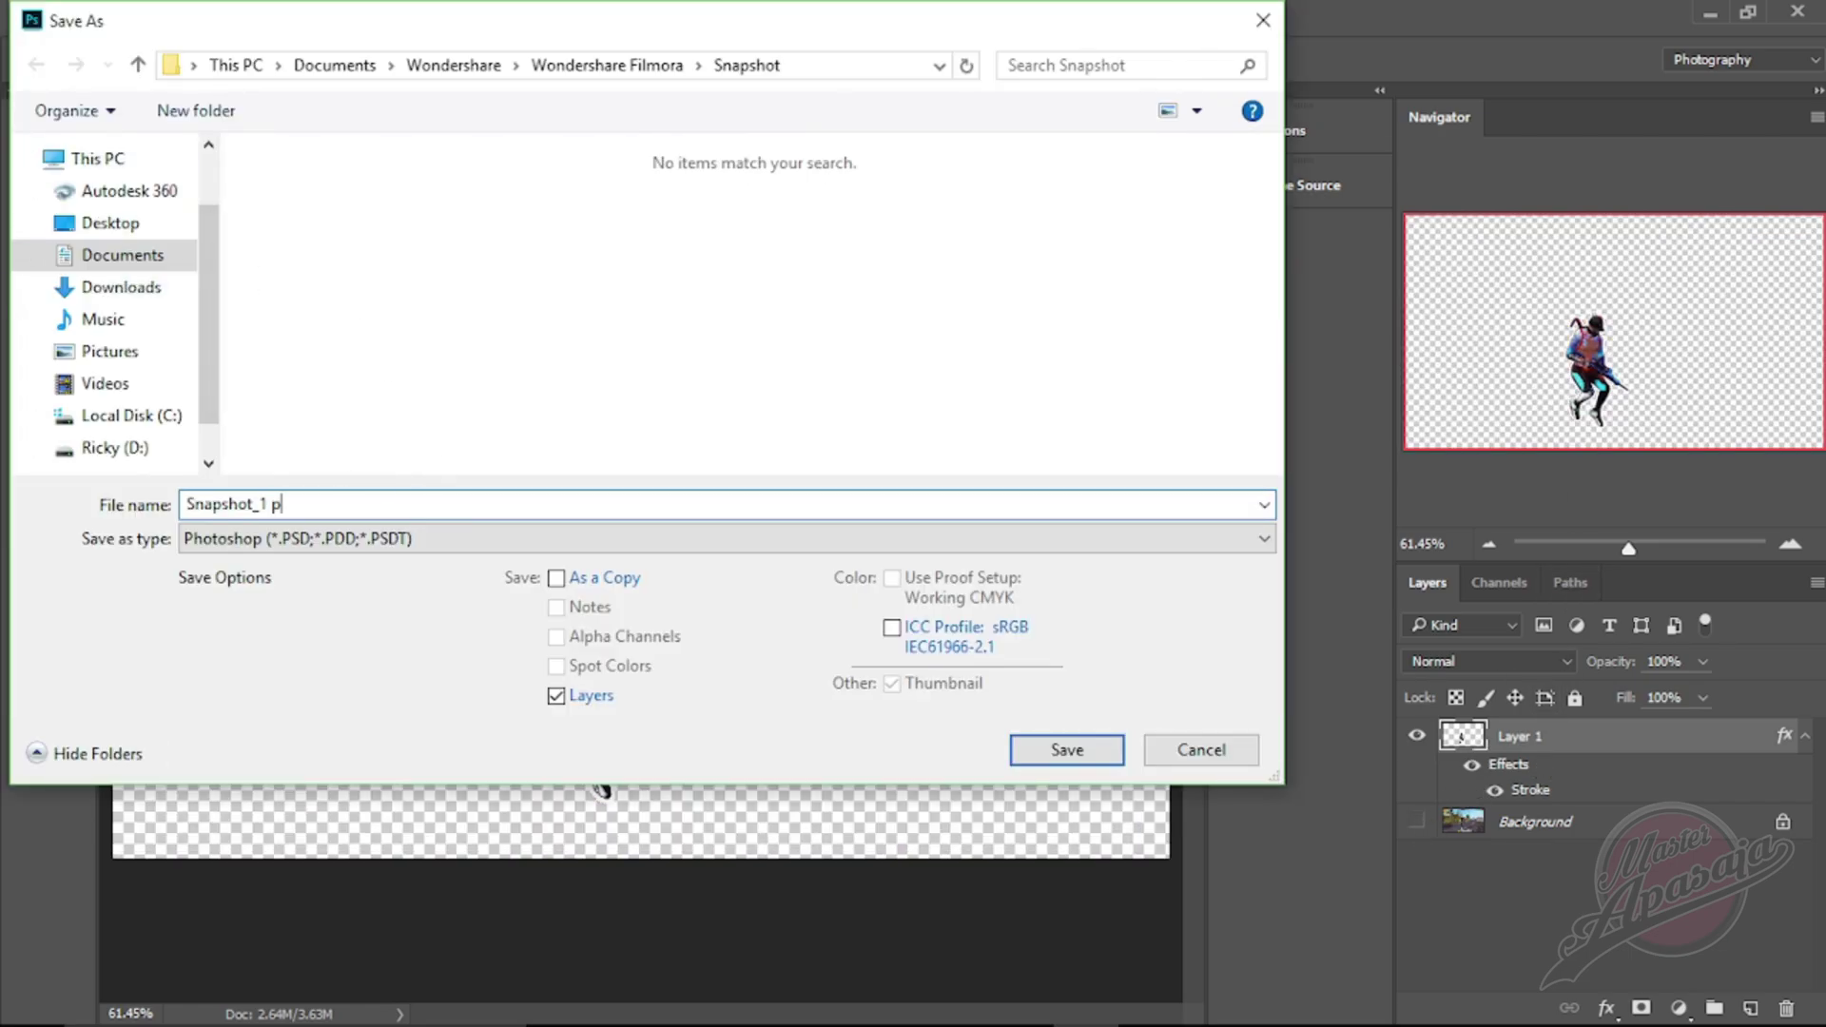
left_click(495, 540)
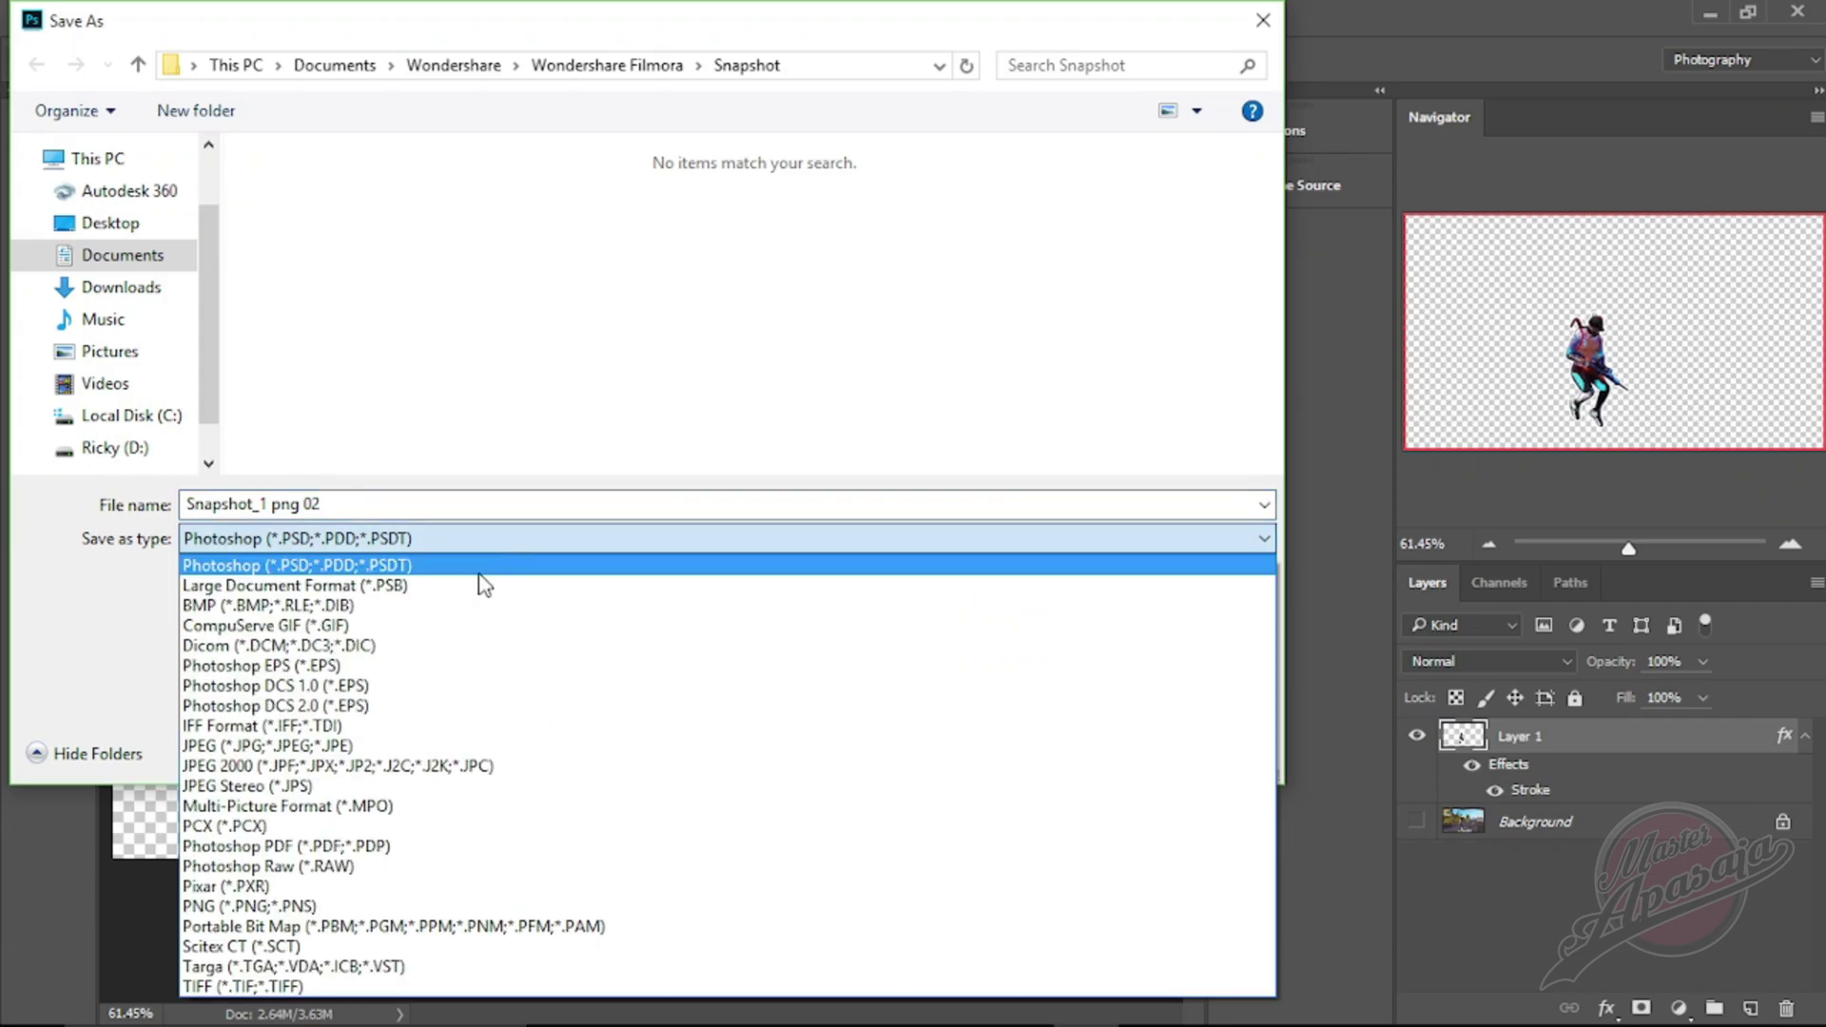
left_click(343, 913)
left_click(1070, 751)
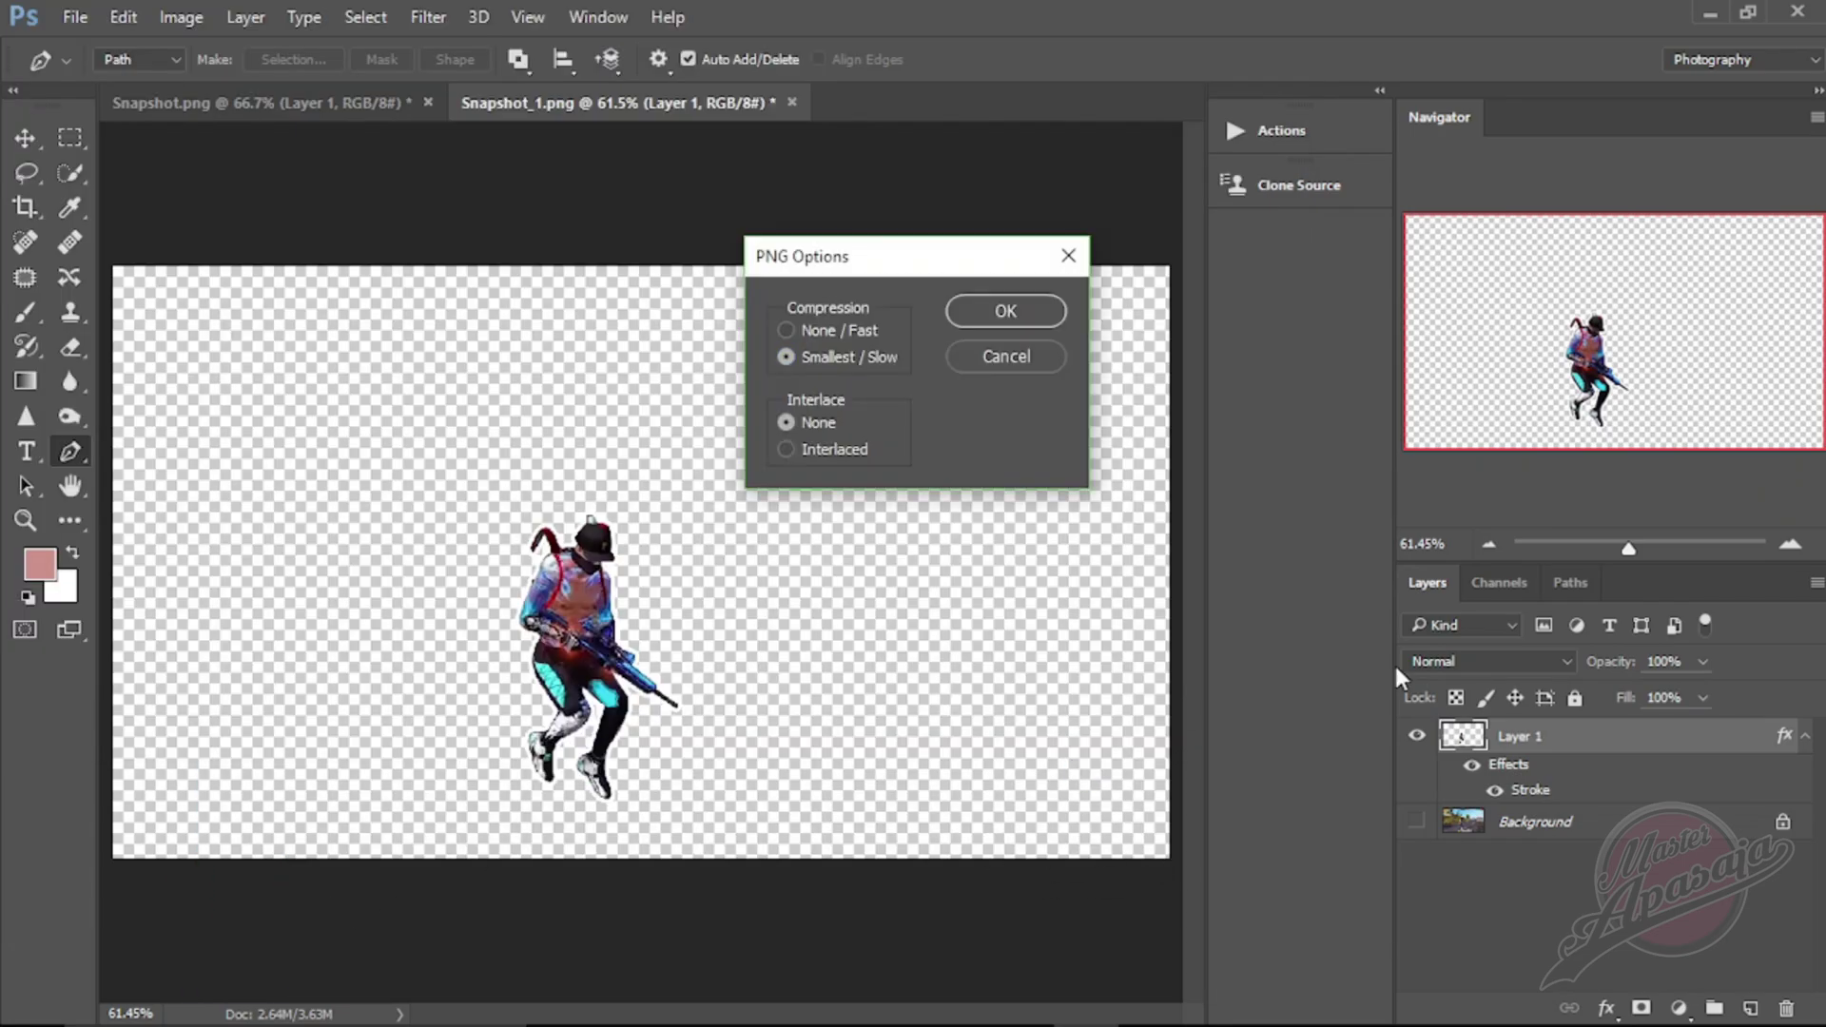
left_click(1018, 316)
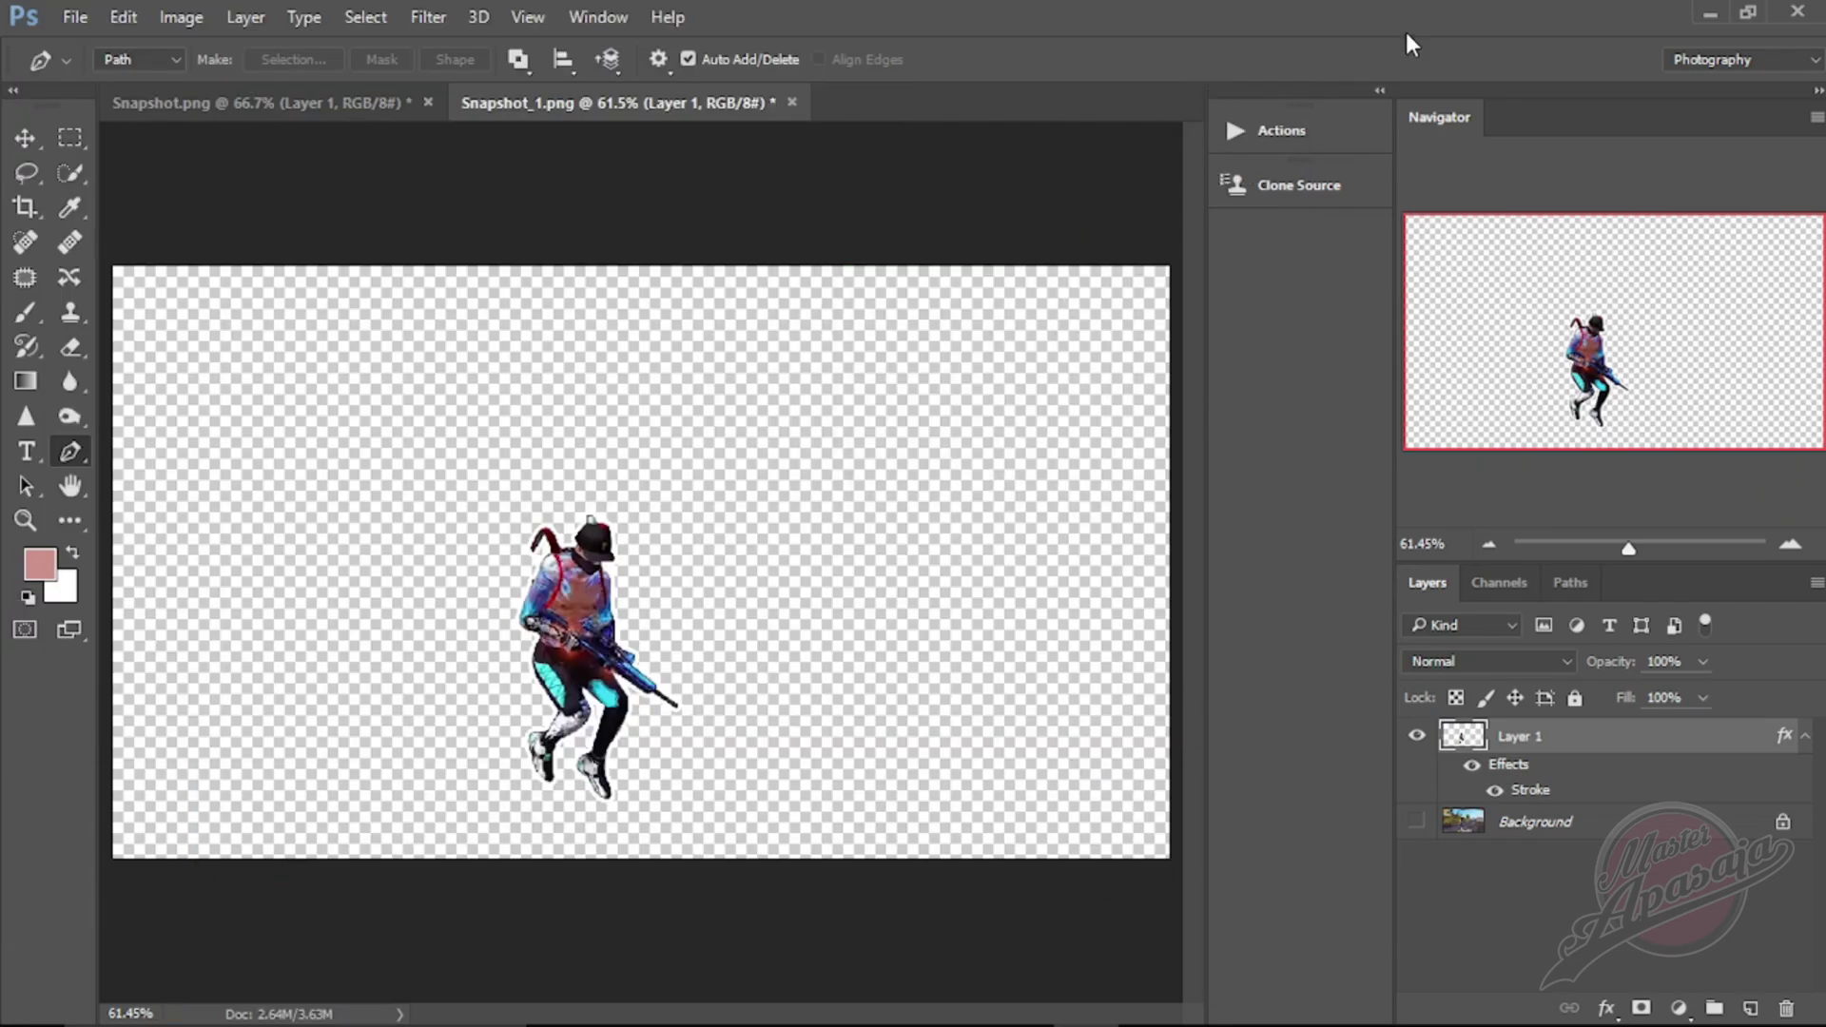
- Switch to Filmora and import the Snapshot_1 png 02 image from the Snapshot folder into the project media
left_click(1708, 15)
left_click(1554, 466)
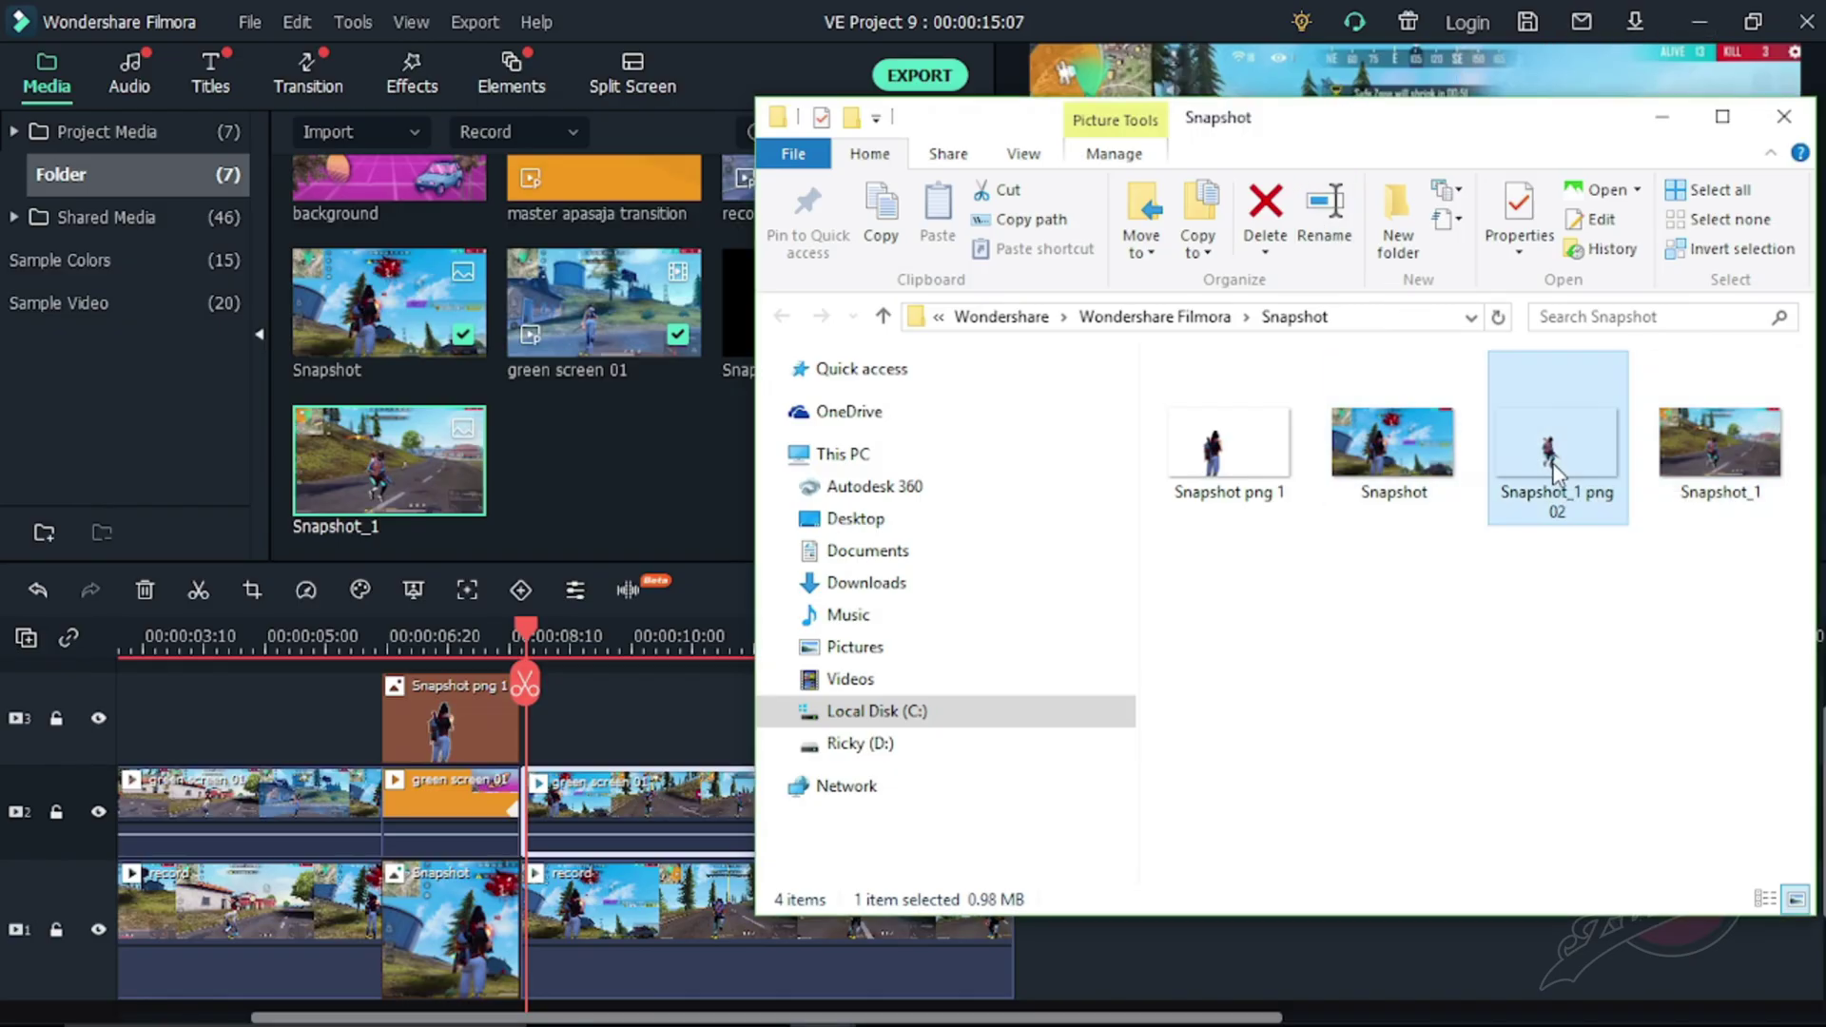
left_click_drag(1554, 466, 632, 461)
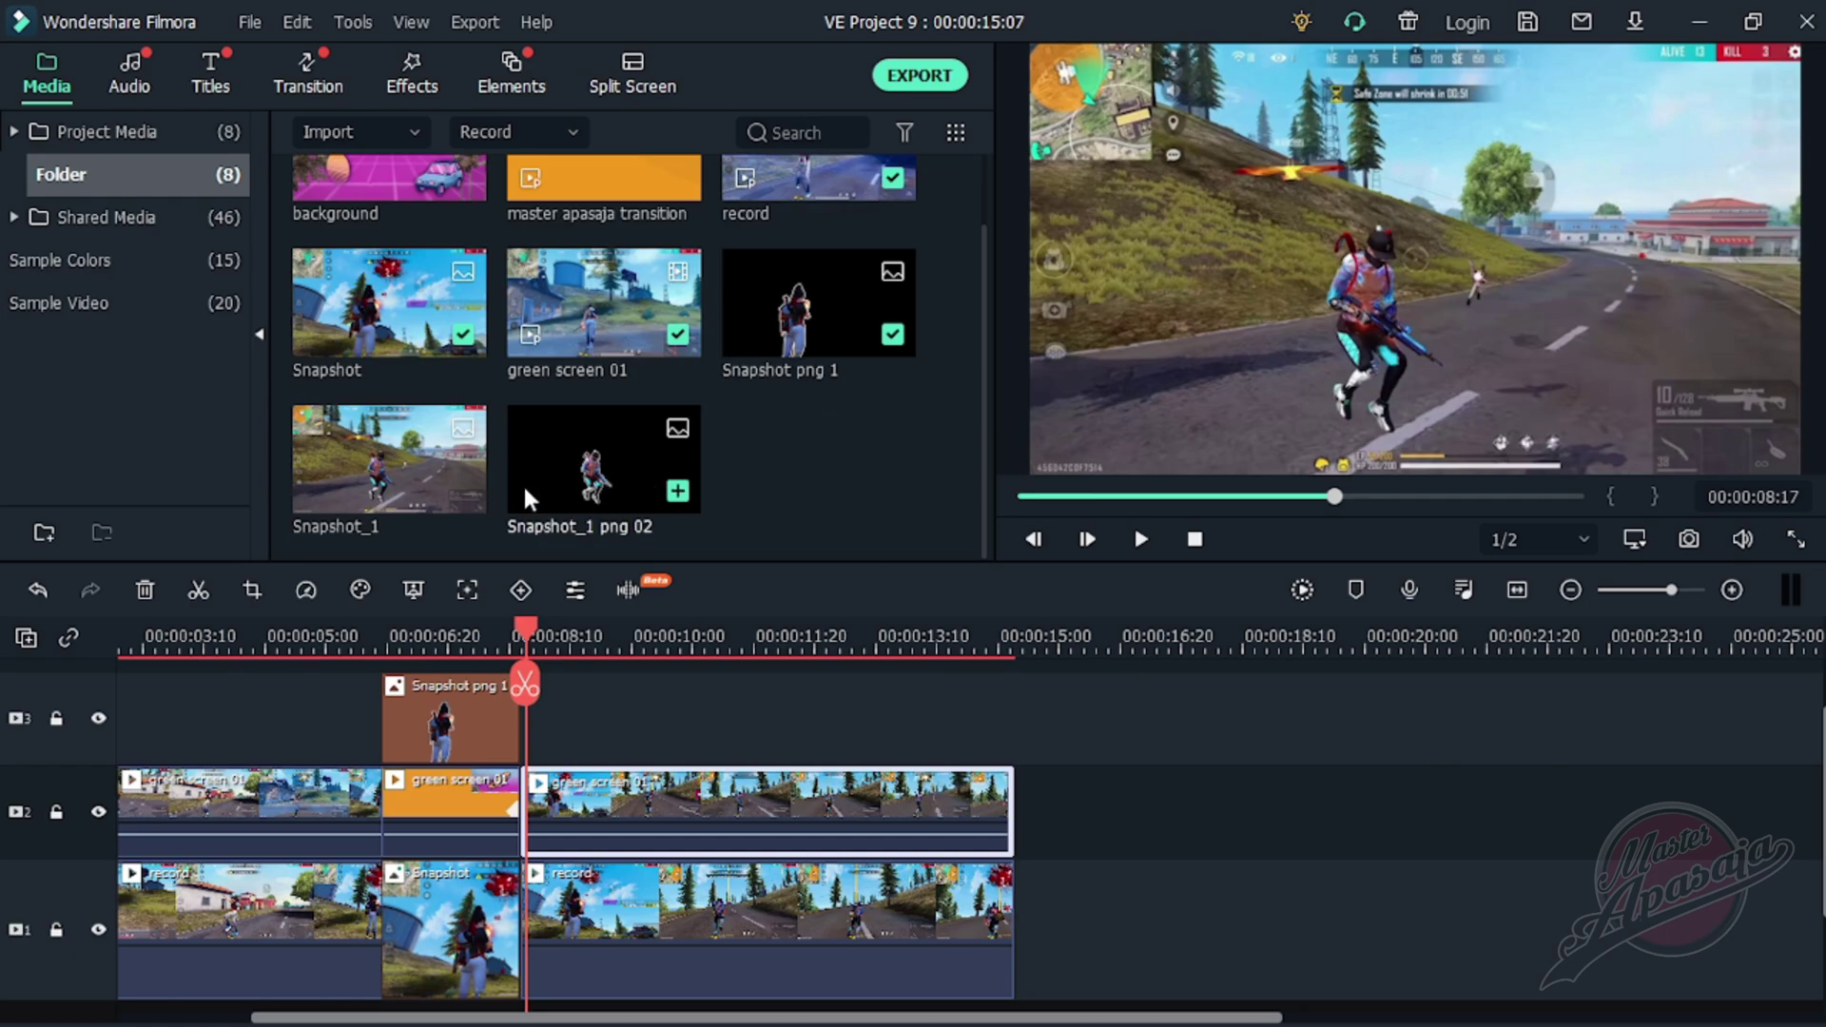
- Insert the Snapshot_1 image on track 2 at 00:00:08:17, between the transition segment and the last green screen 01 clip
left_click(371, 499)
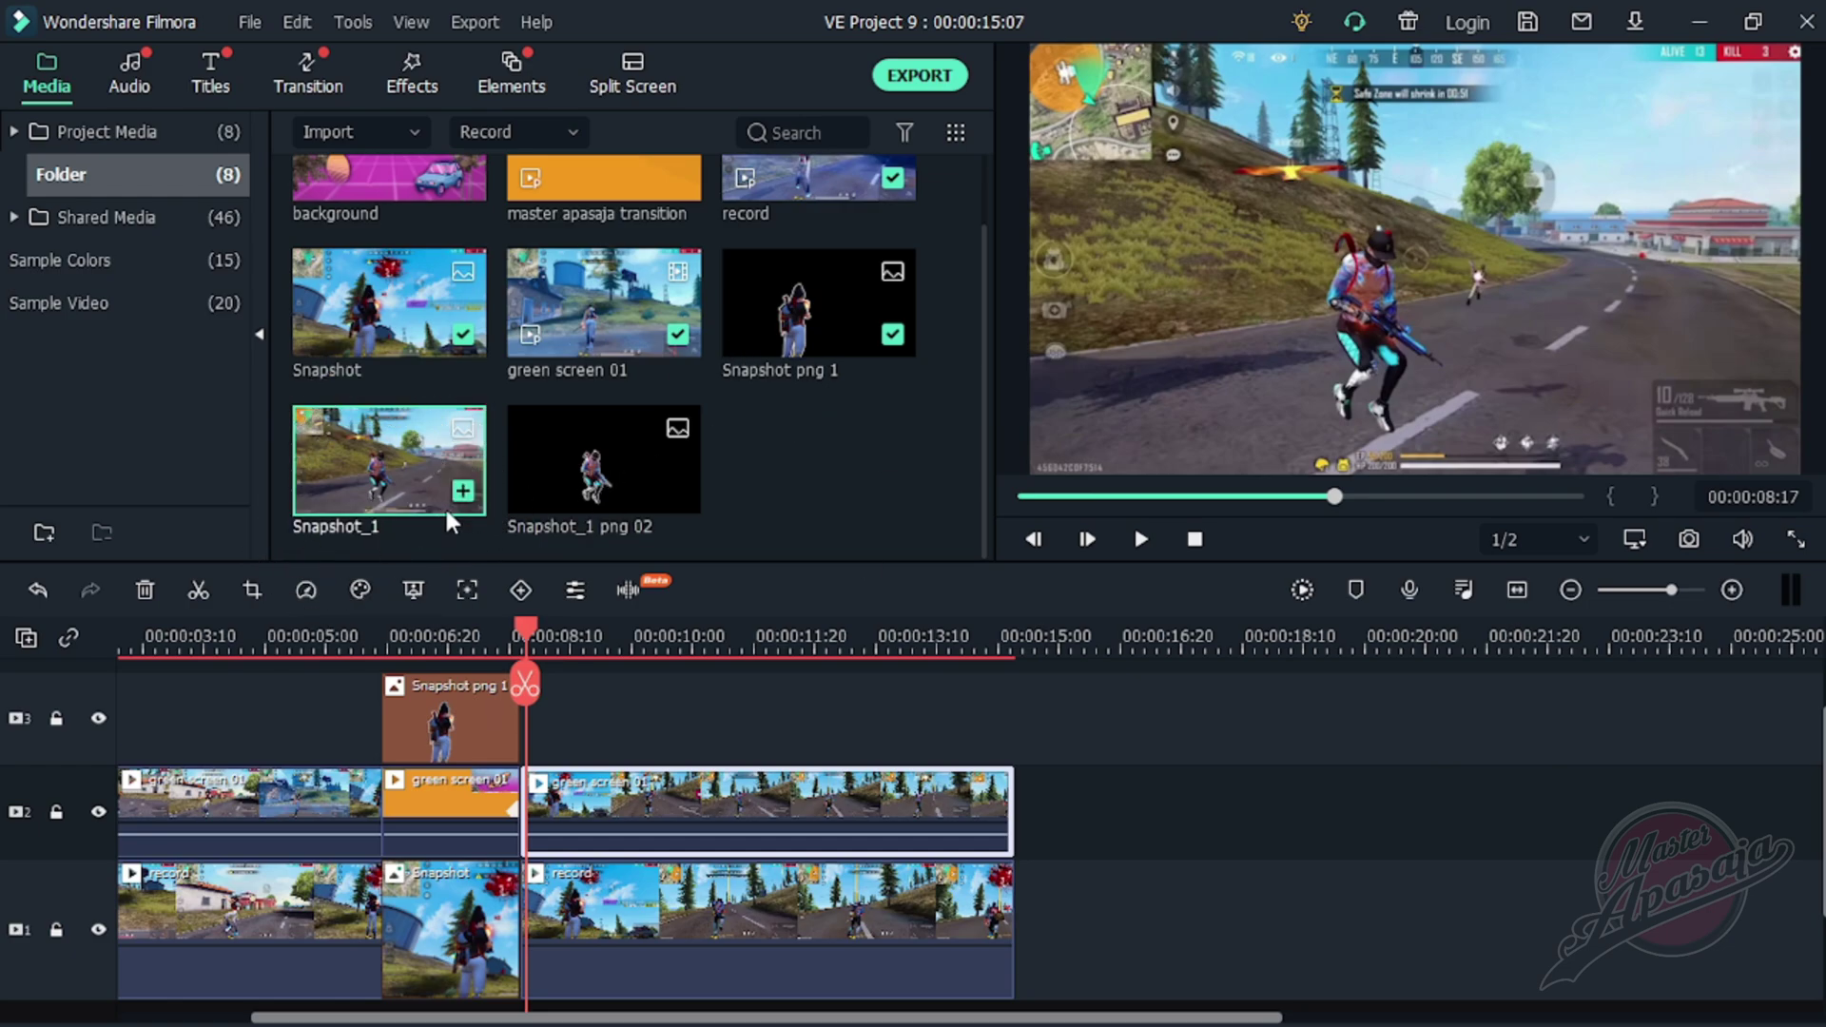
left_click_drag(395, 502, 551, 785)
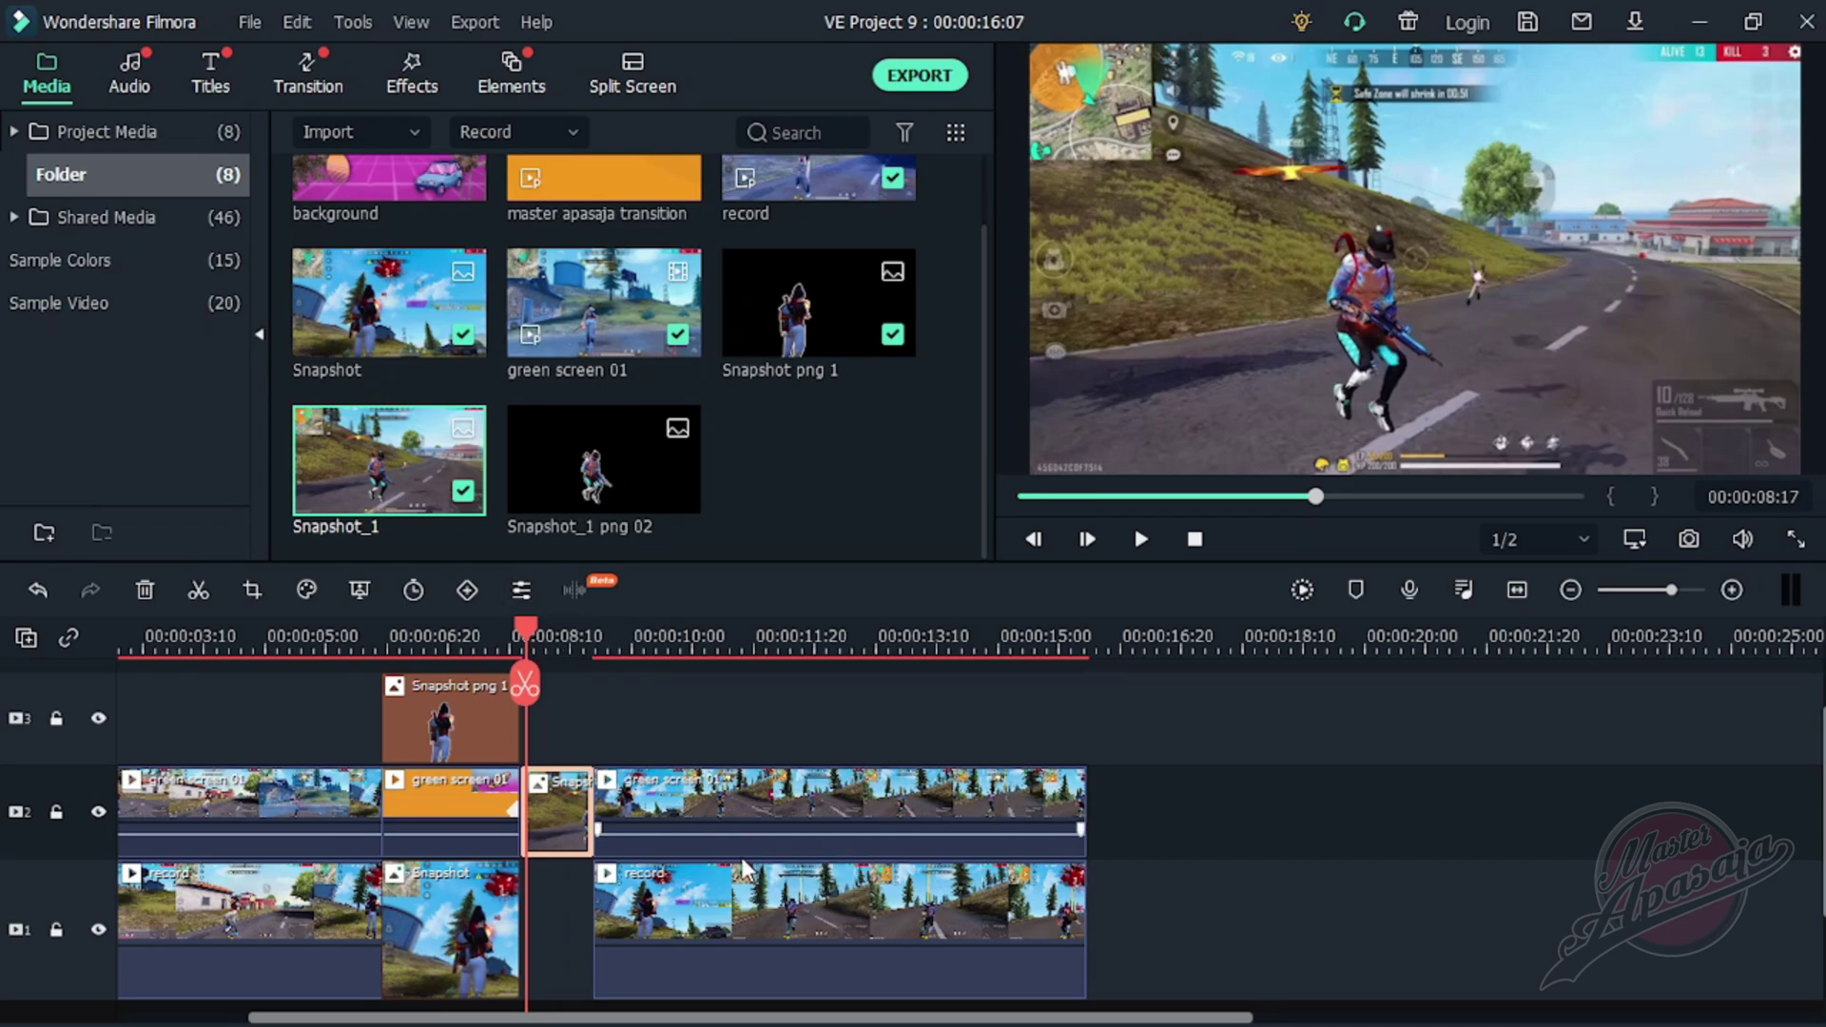
scroll(946, 763, "down", 1)
scroll(818, 732, "up", 2)
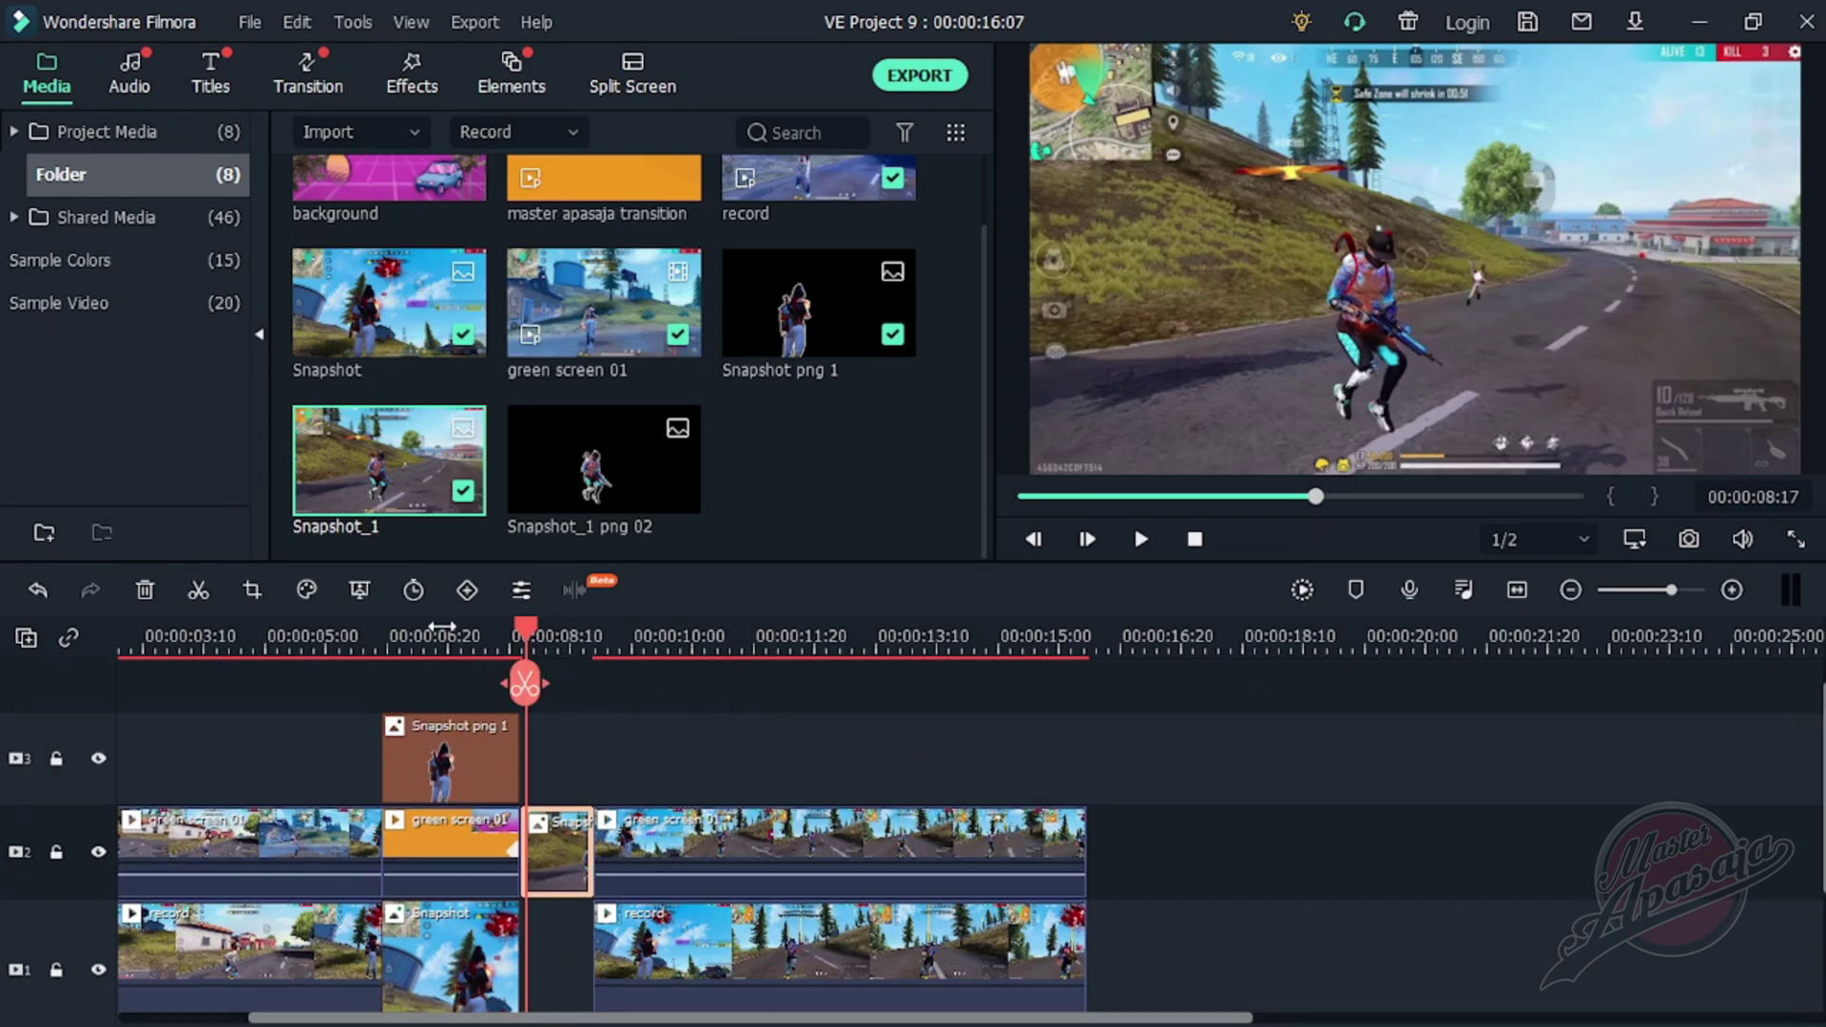
- Go to 00:00:06:07 and place Snapshot_1 png 02 on track 3 directly above the Snapshot_1 clip
left_click(355, 635)
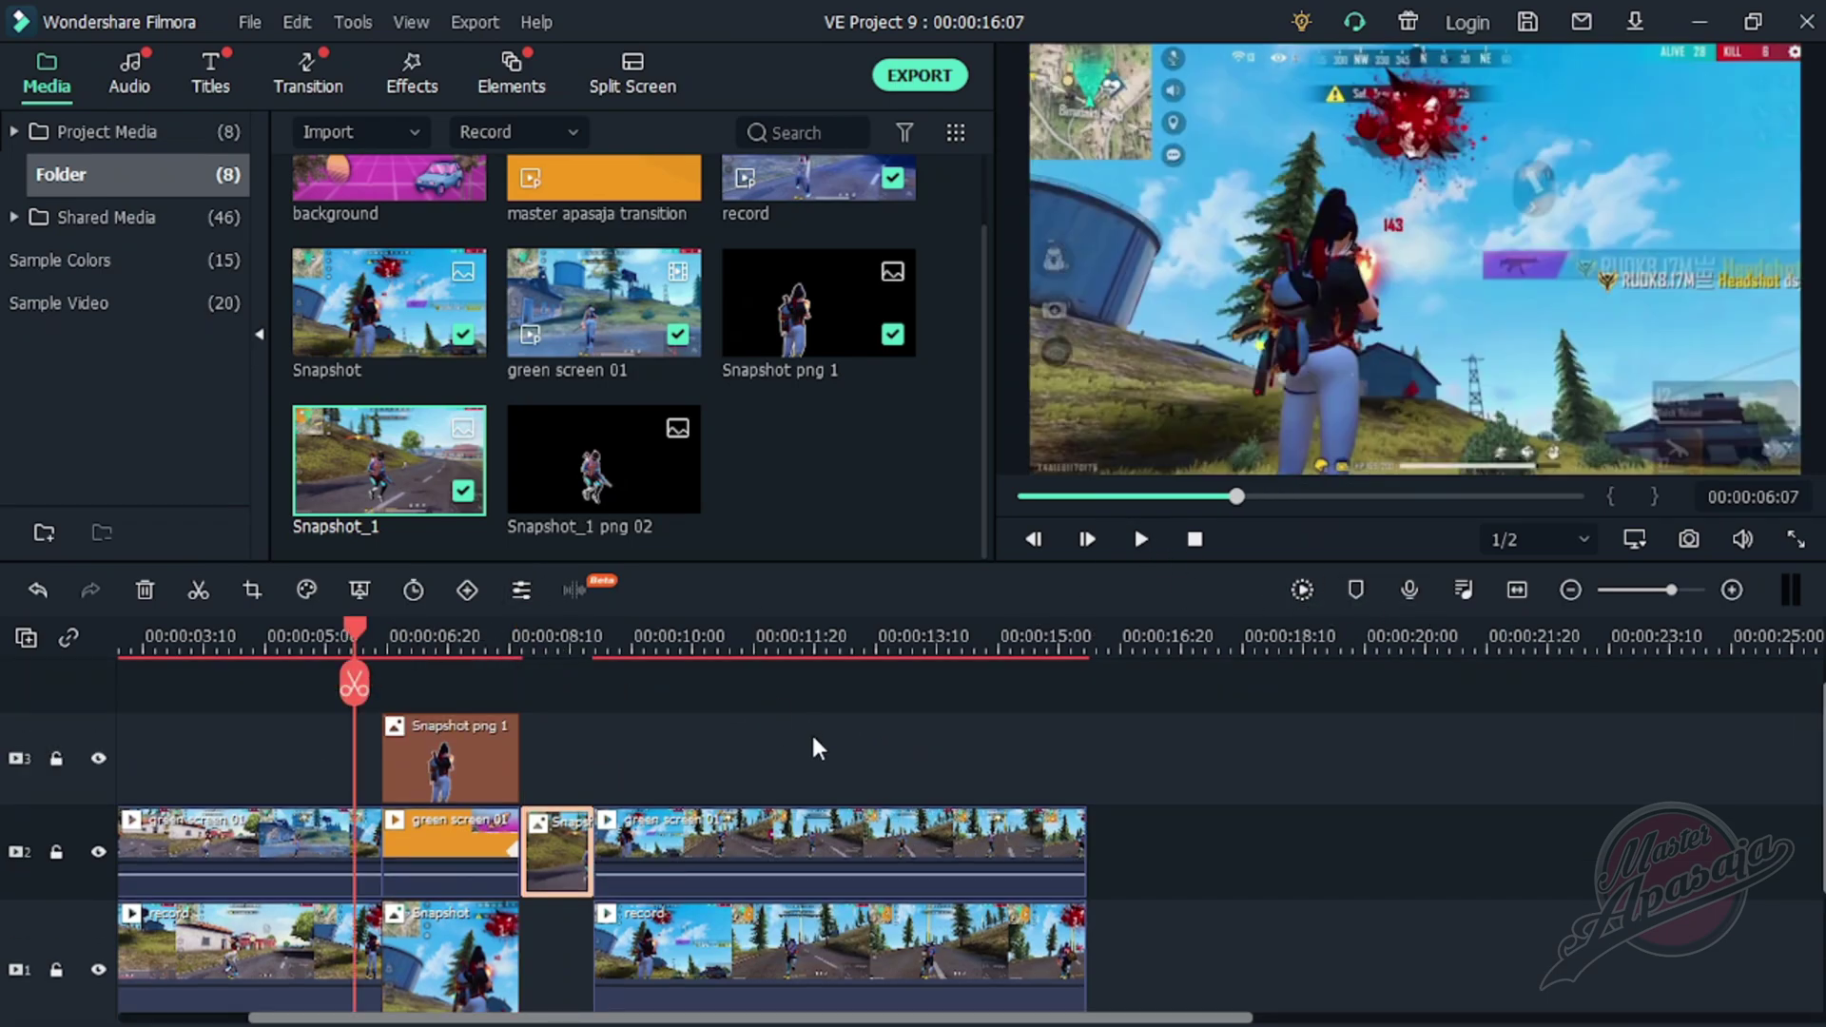
scroll(815, 745, "up", 1)
left_click(565, 505)
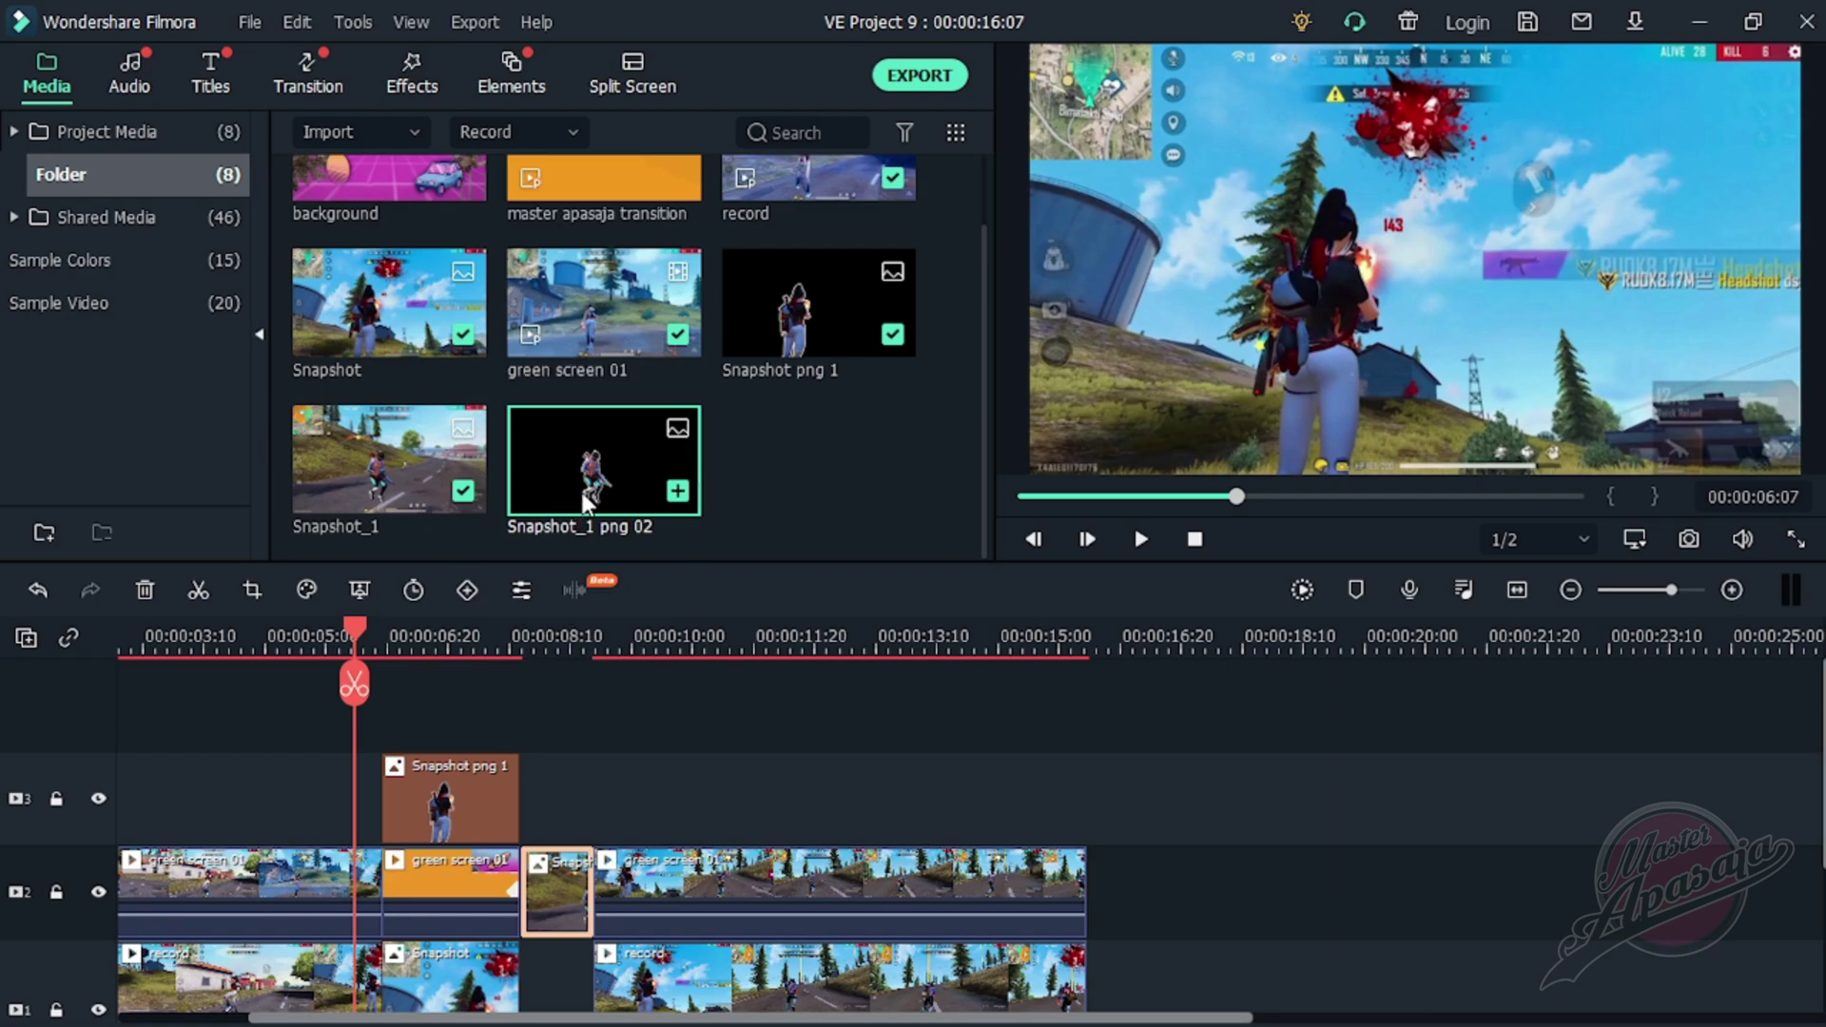
left_click_drag(584, 501, 533, 785)
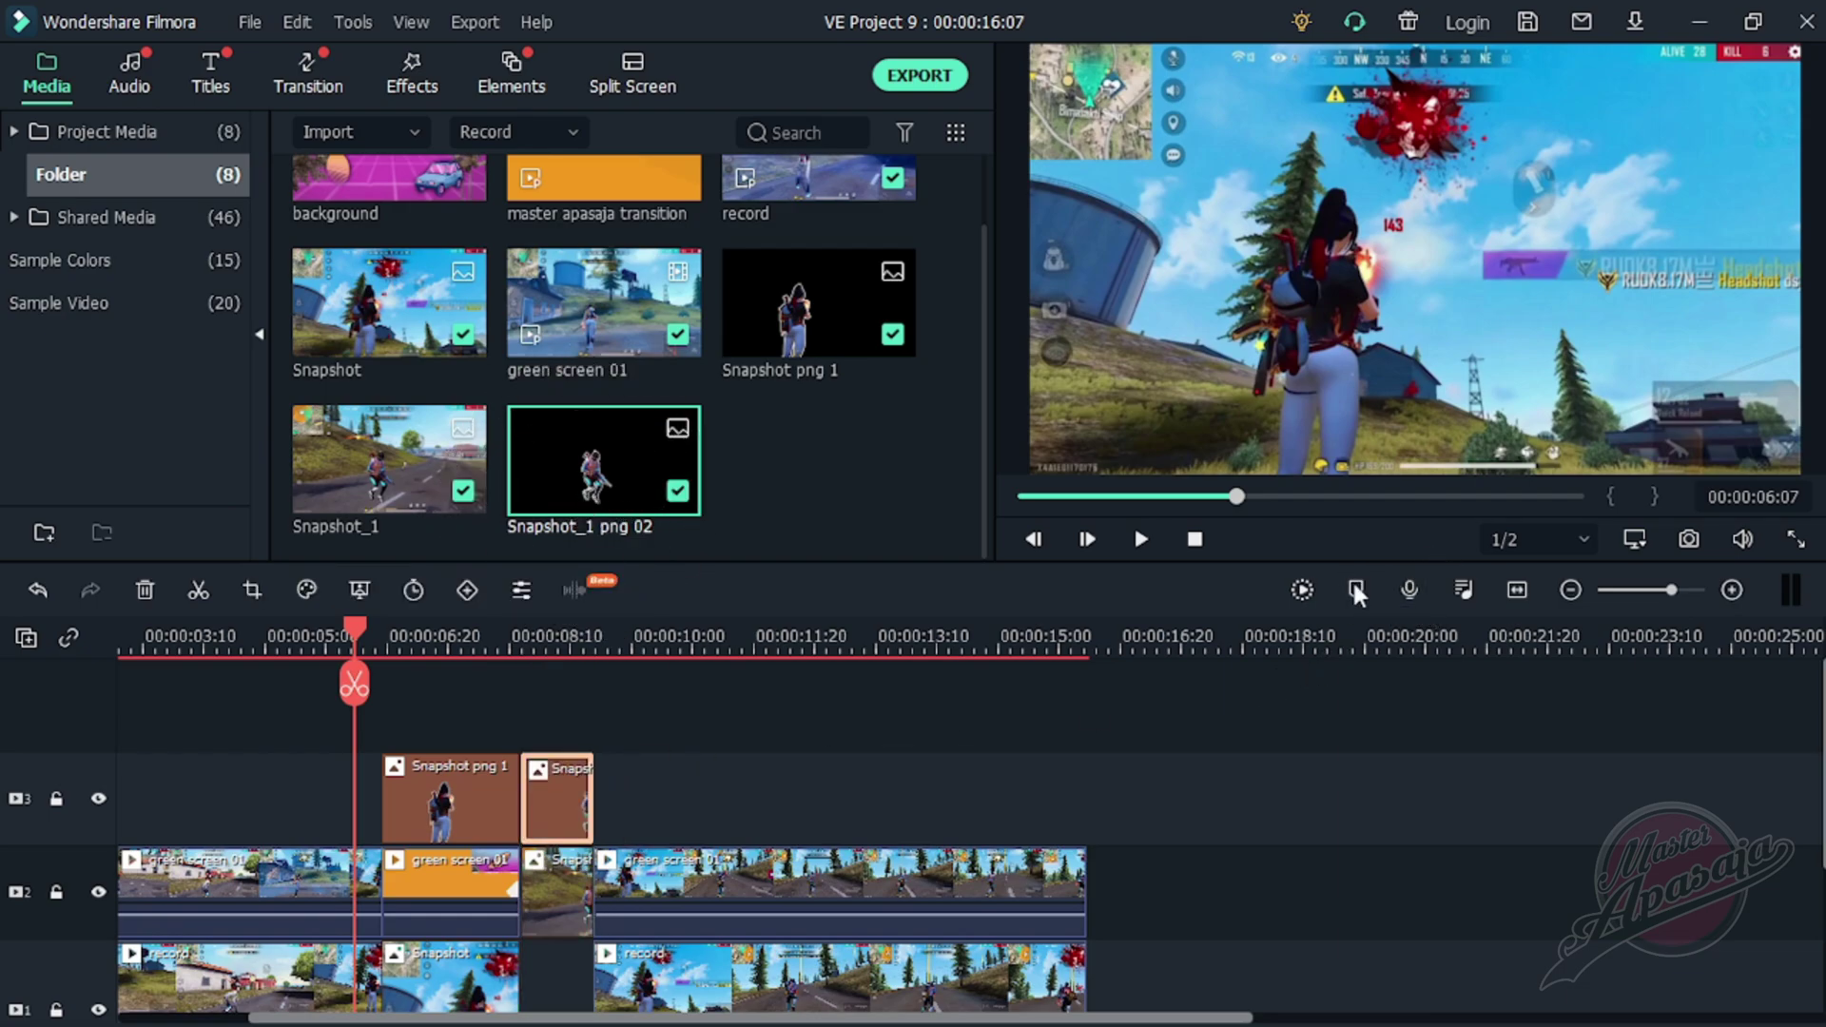
- Render the timeline preview and play back the section through both snapshot cut-outs
left_click(1297, 591)
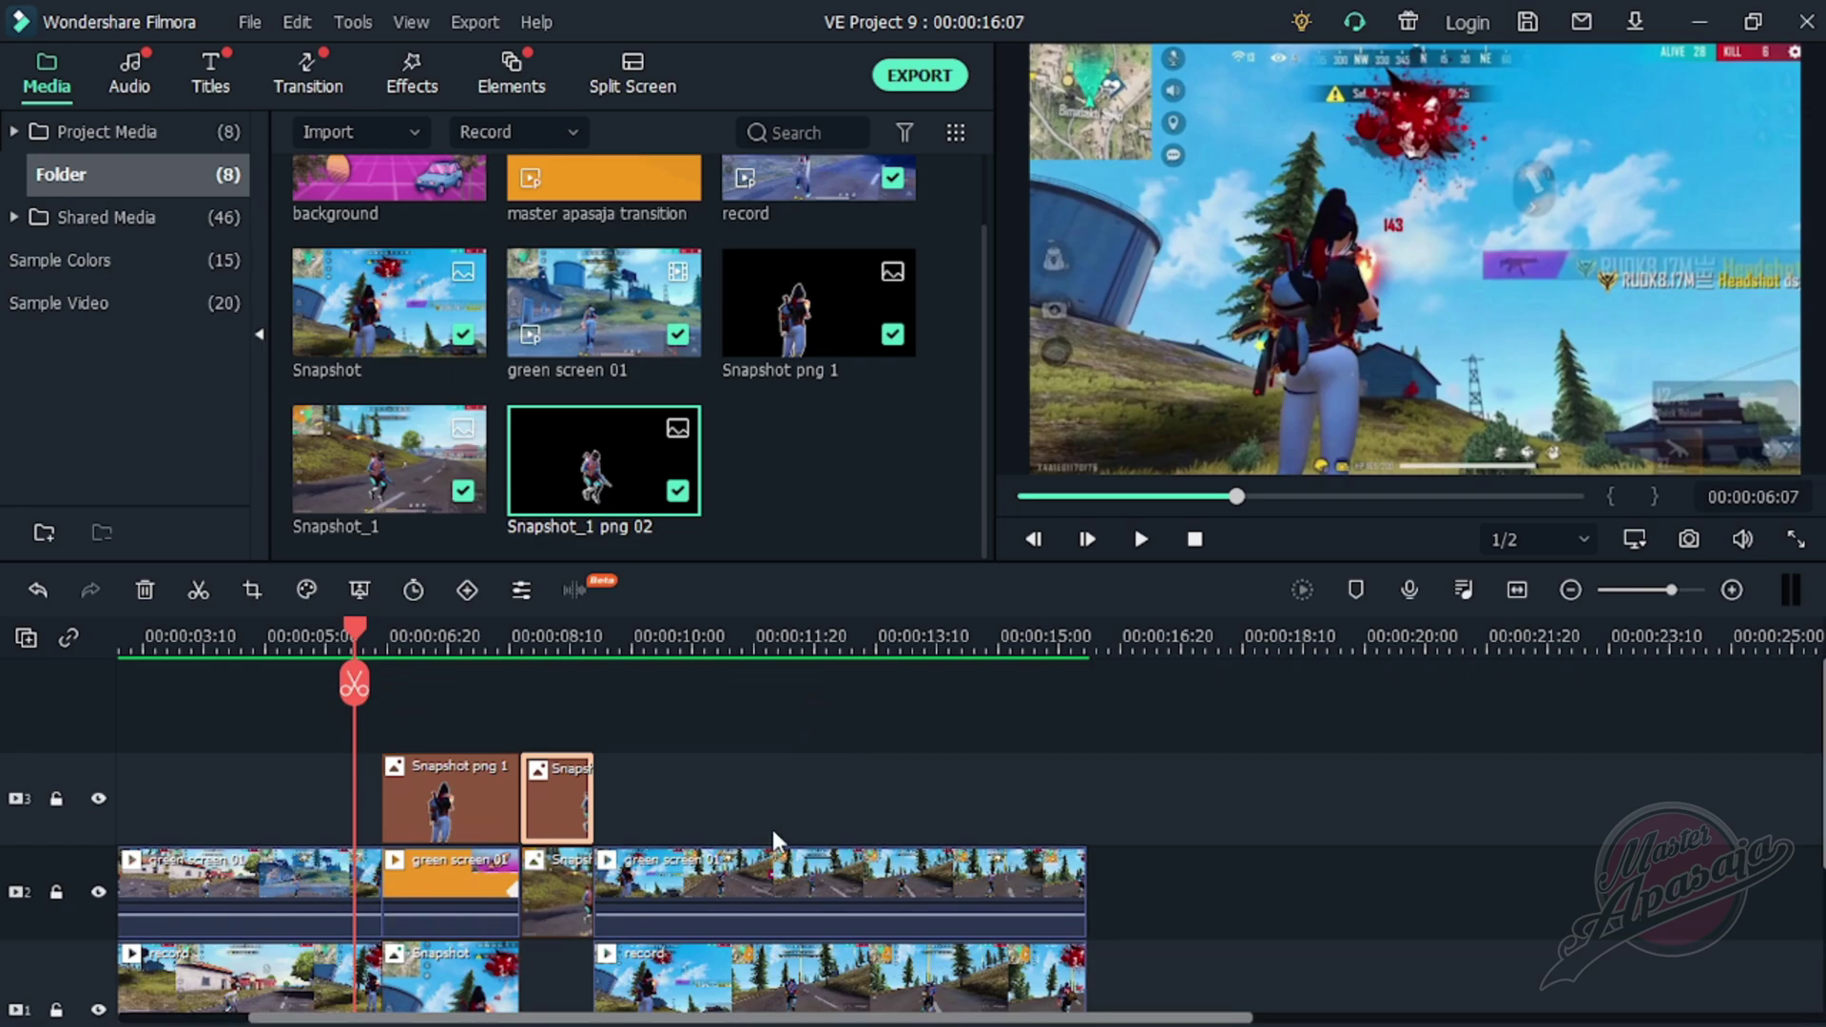
key("space")
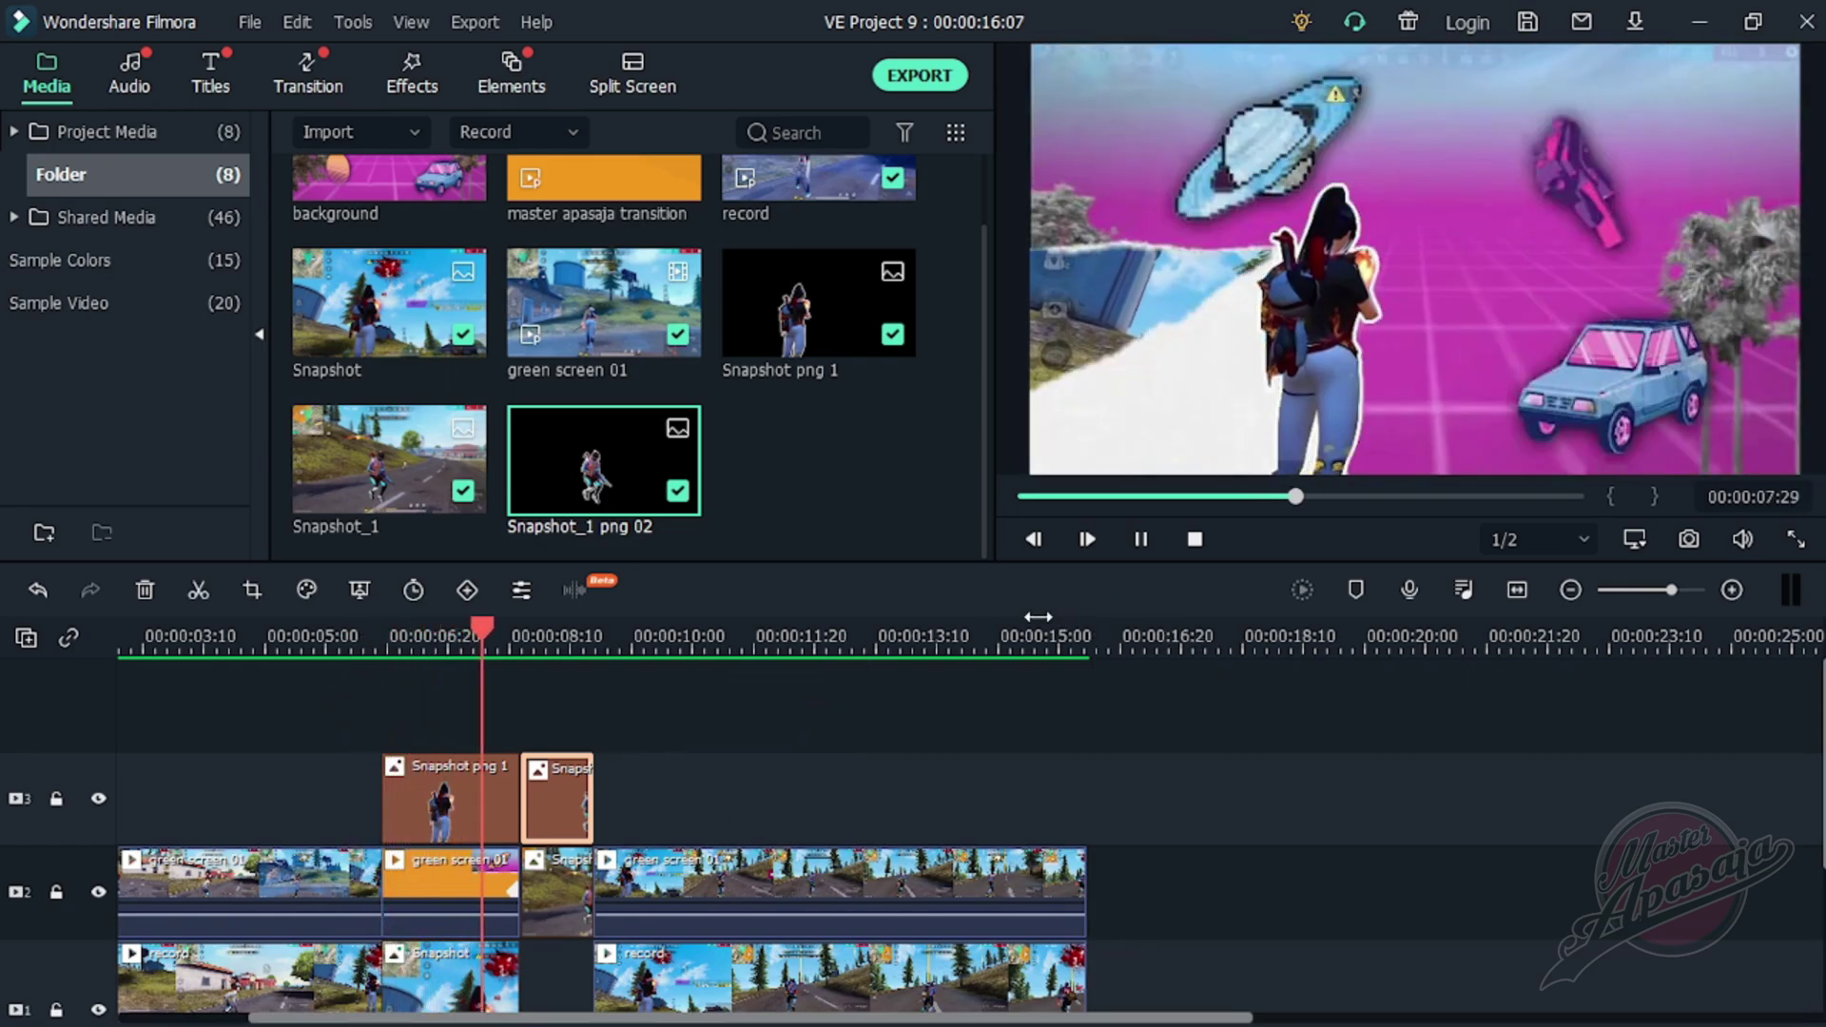
key("space")
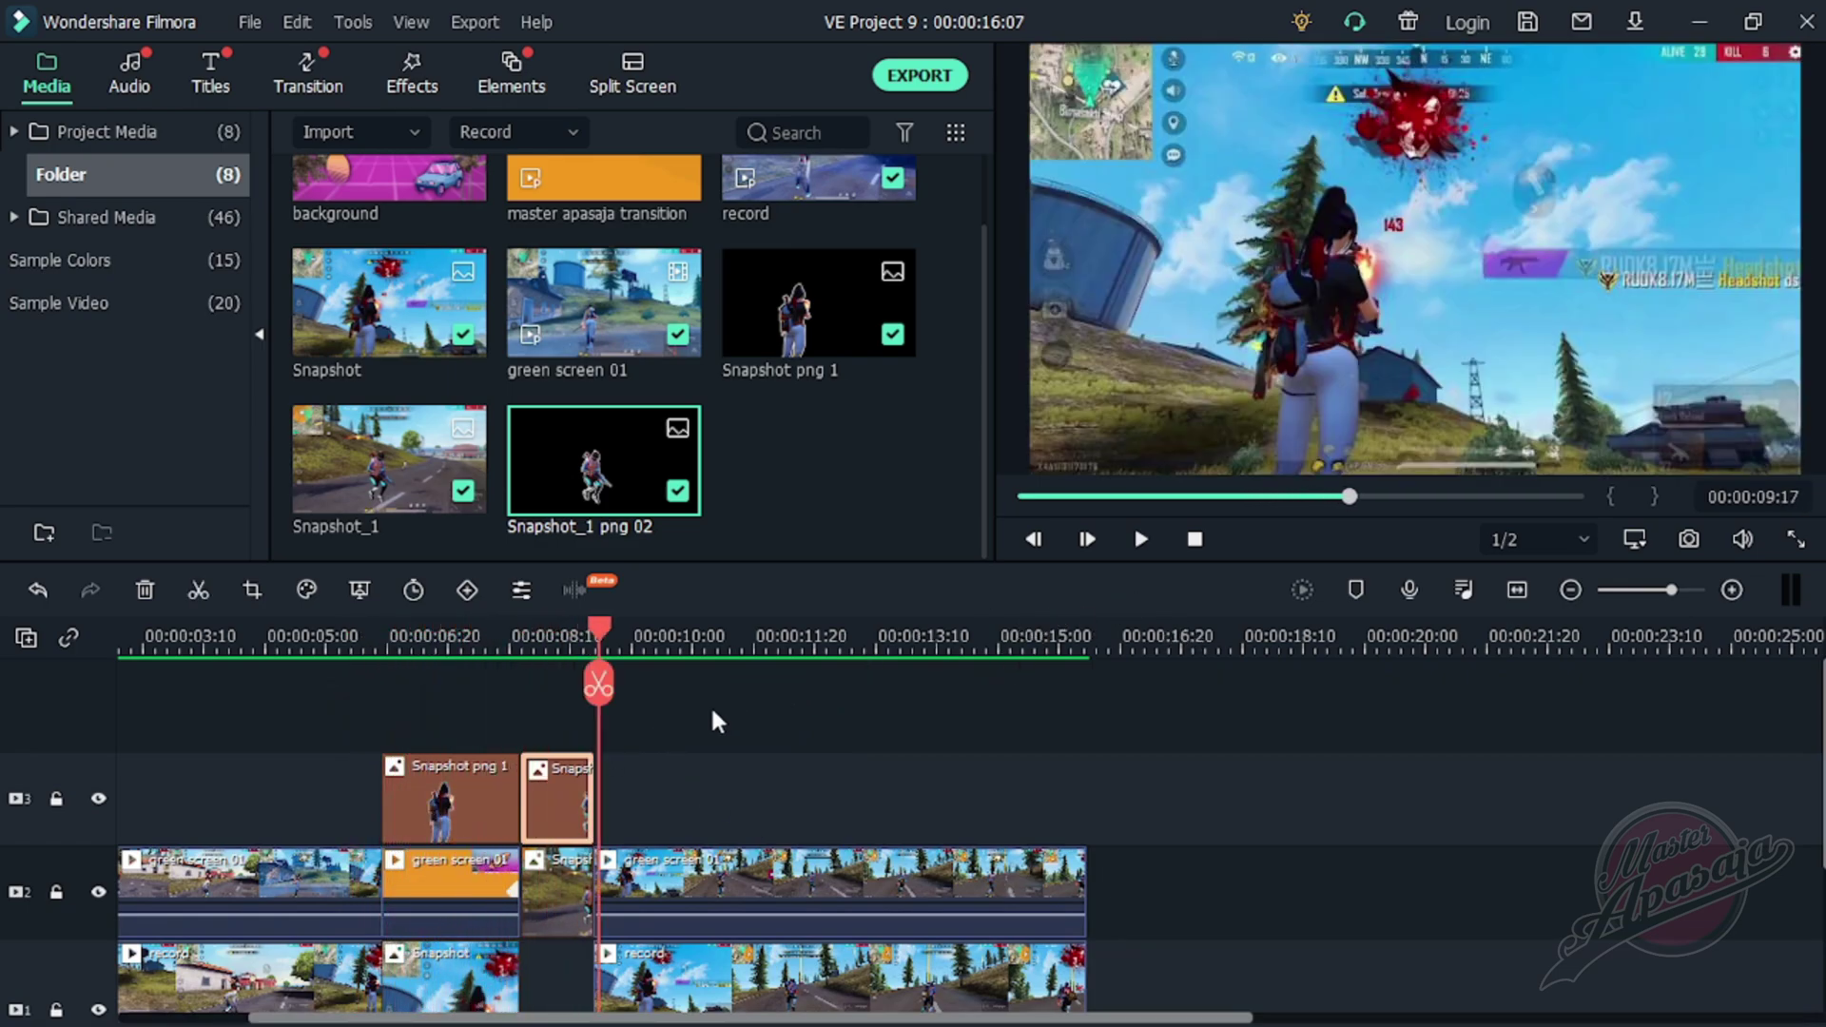
- Replay the start of the transition from 00:00:06:13, stopping once the first cut-out has appeared
left_click(371, 652)
scroll(685, 713, "down", 1)
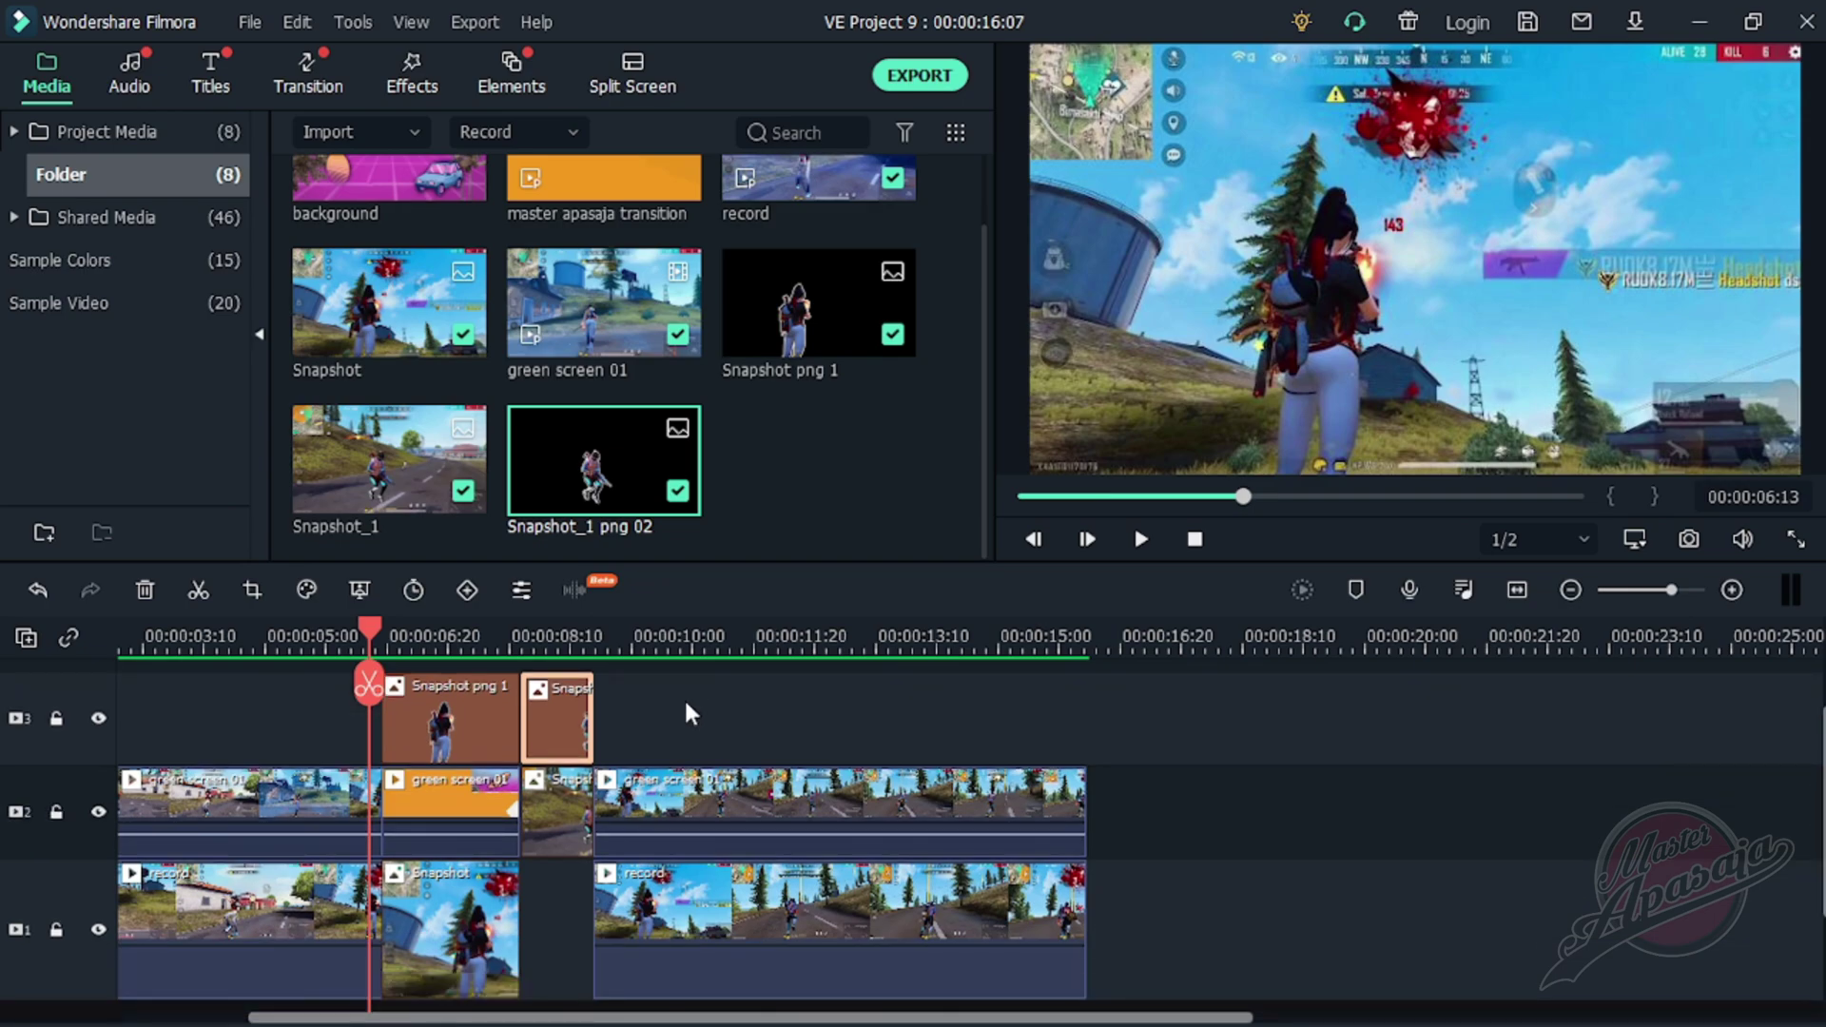
key("space")
key("space")
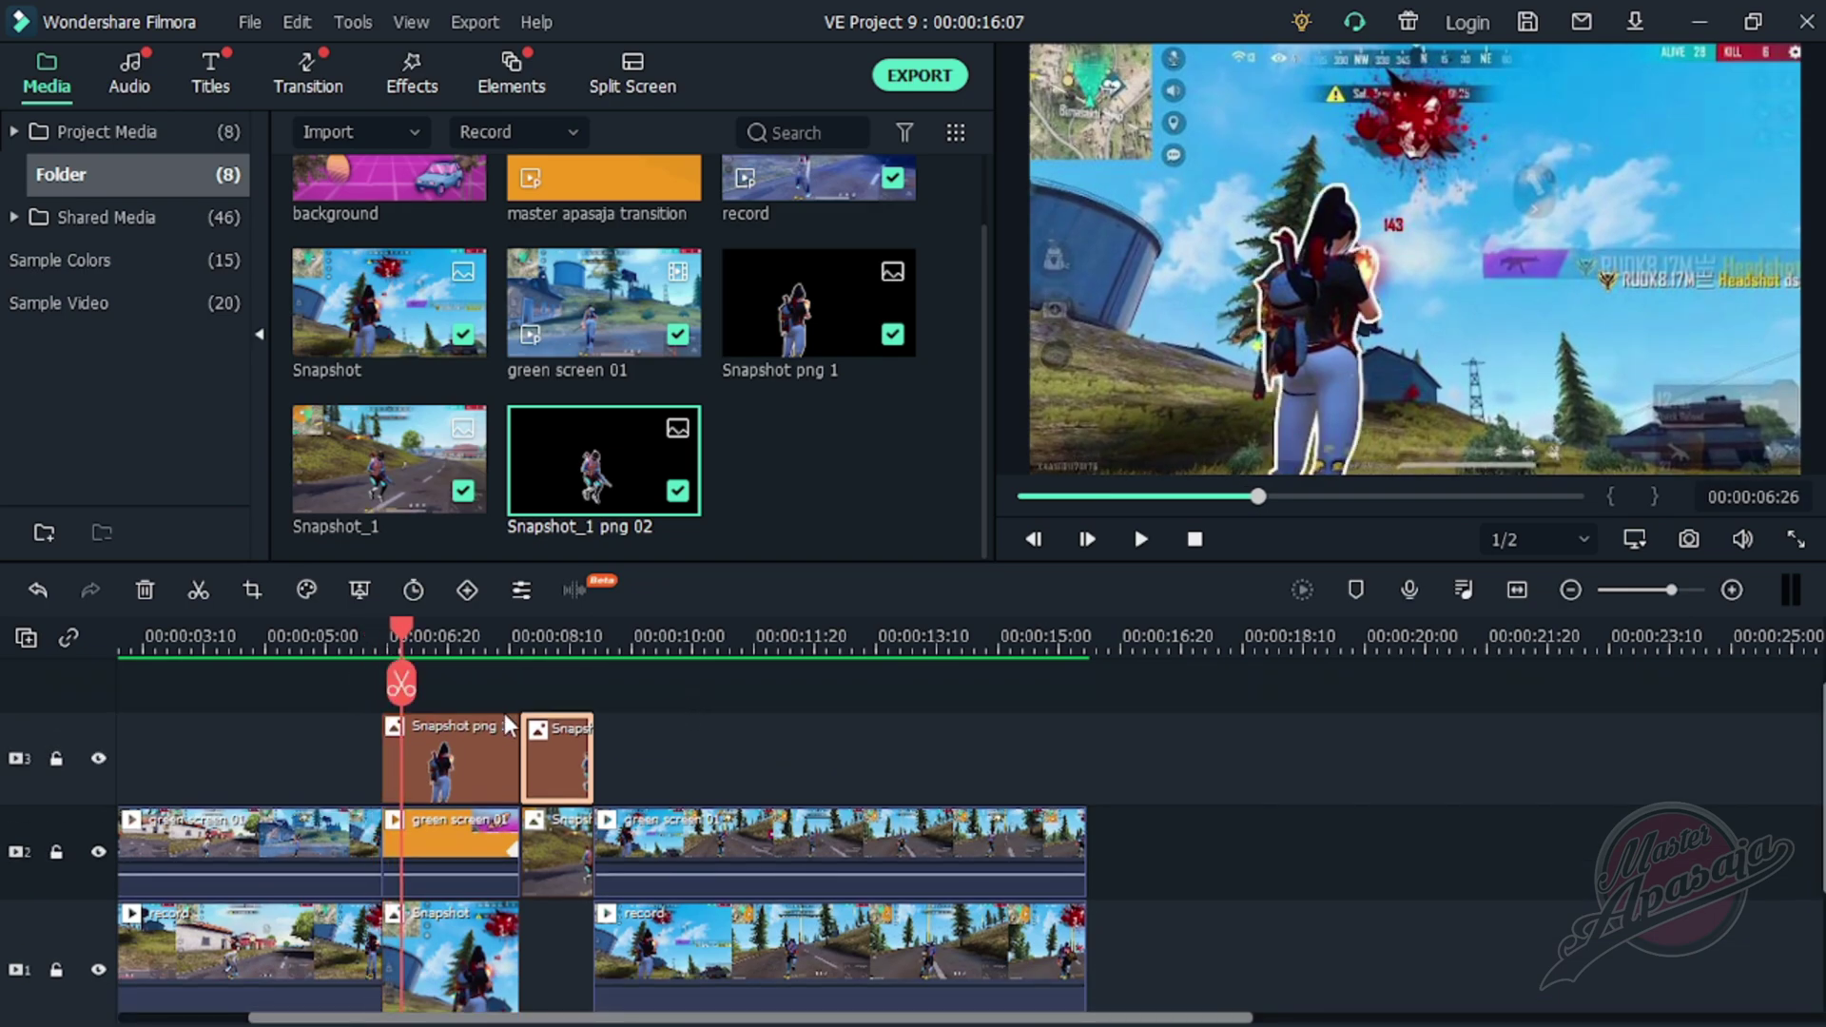
- Apply the Slide Up preset animation to the Snapshot png 1 clip on track 3
left_click(462, 736)
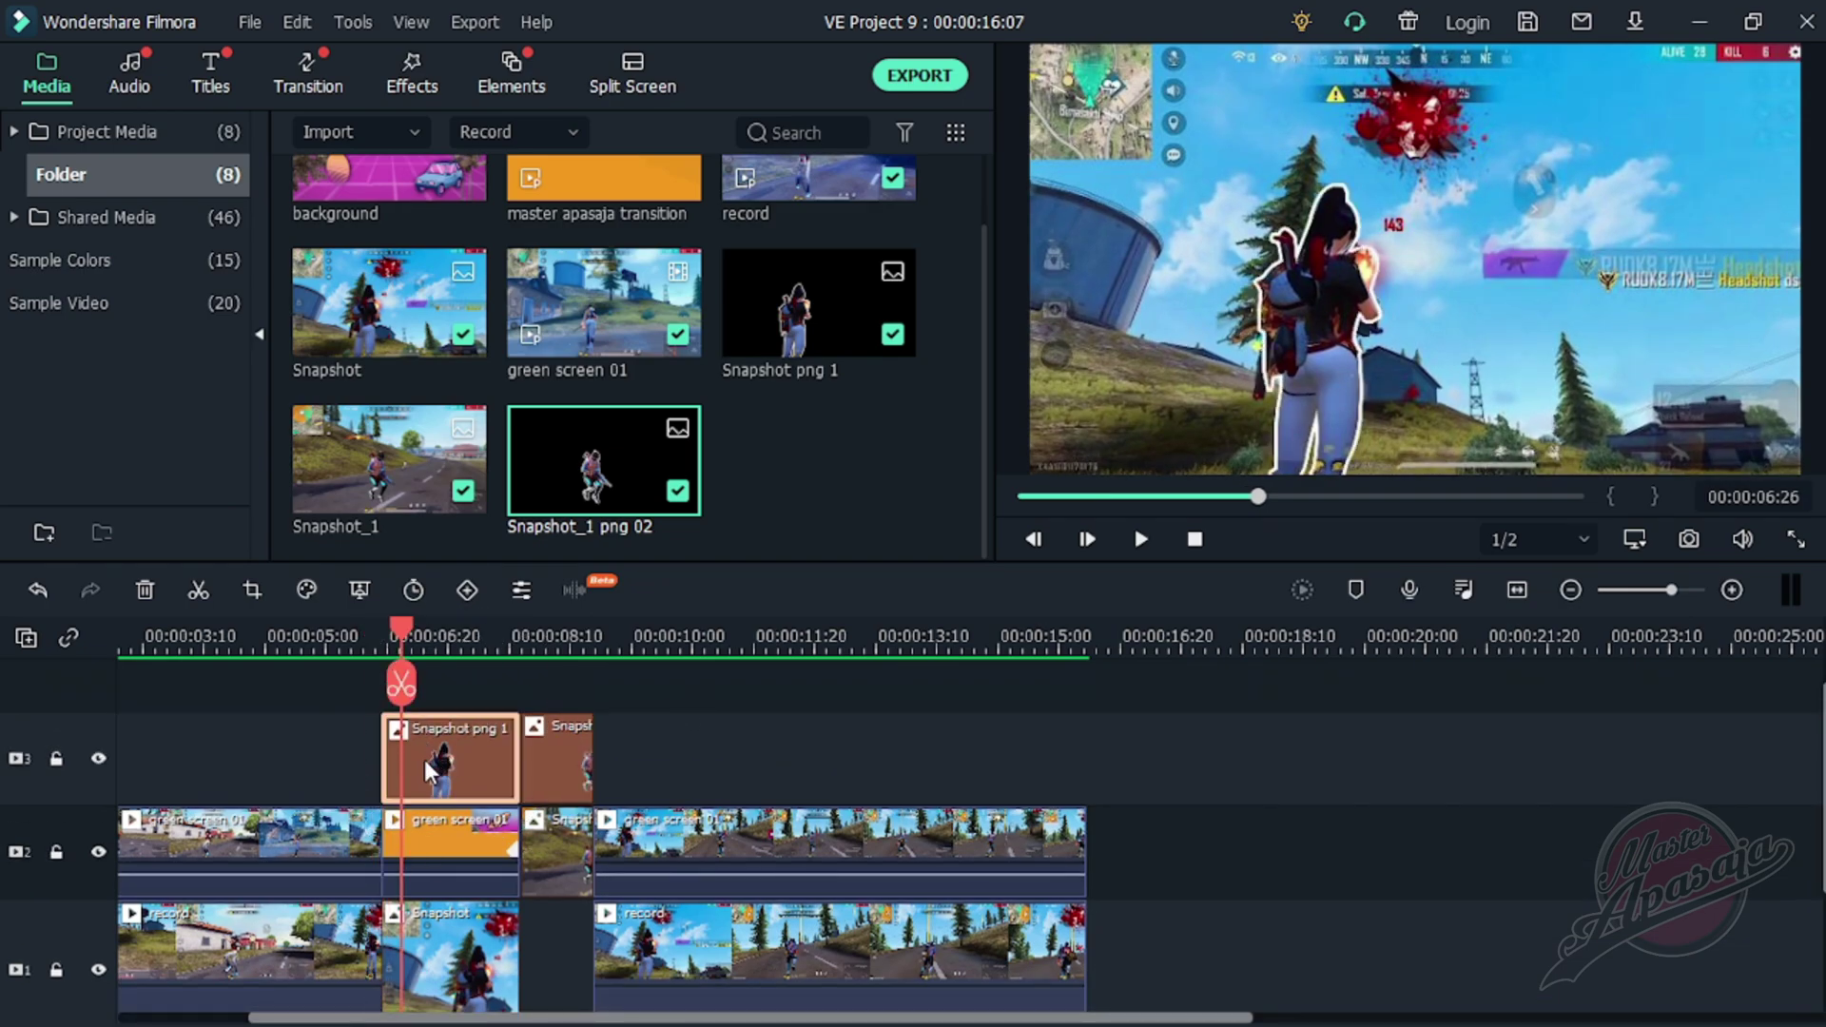
right_click(424, 761)
left_click(546, 32)
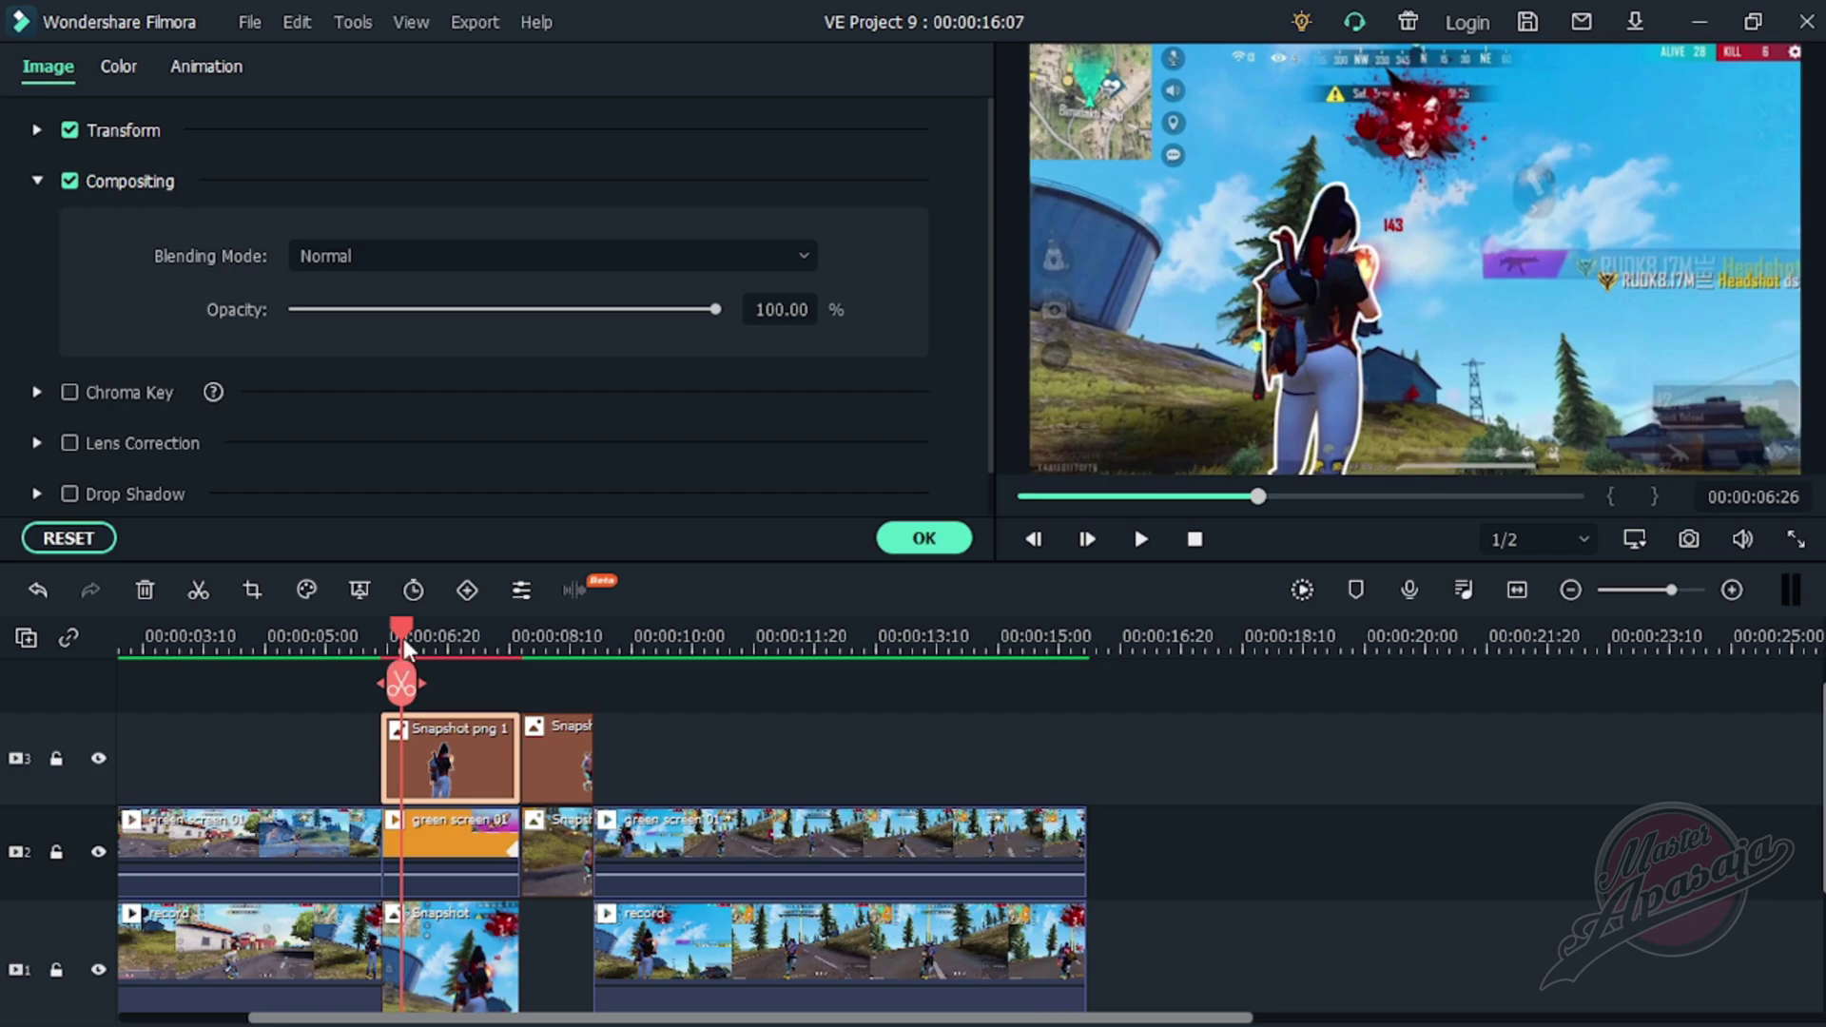
left_click_drag(404, 638, 381, 636)
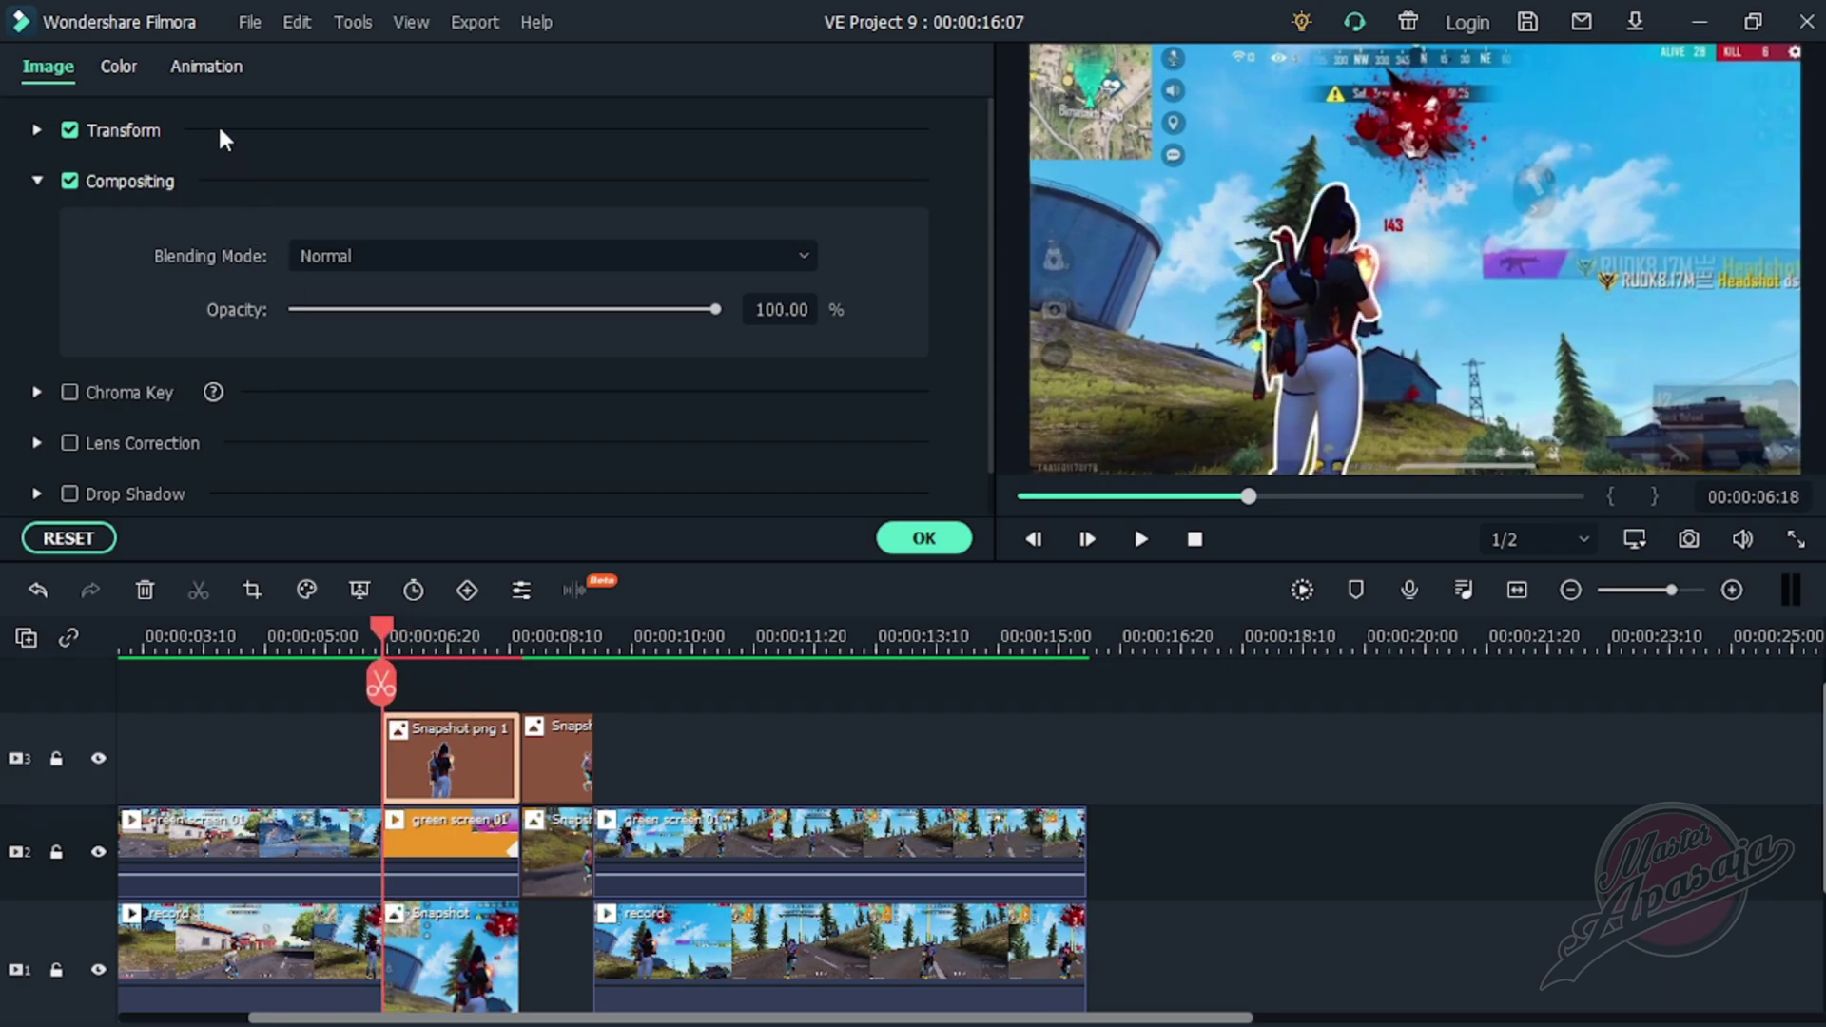
left_click(198, 65)
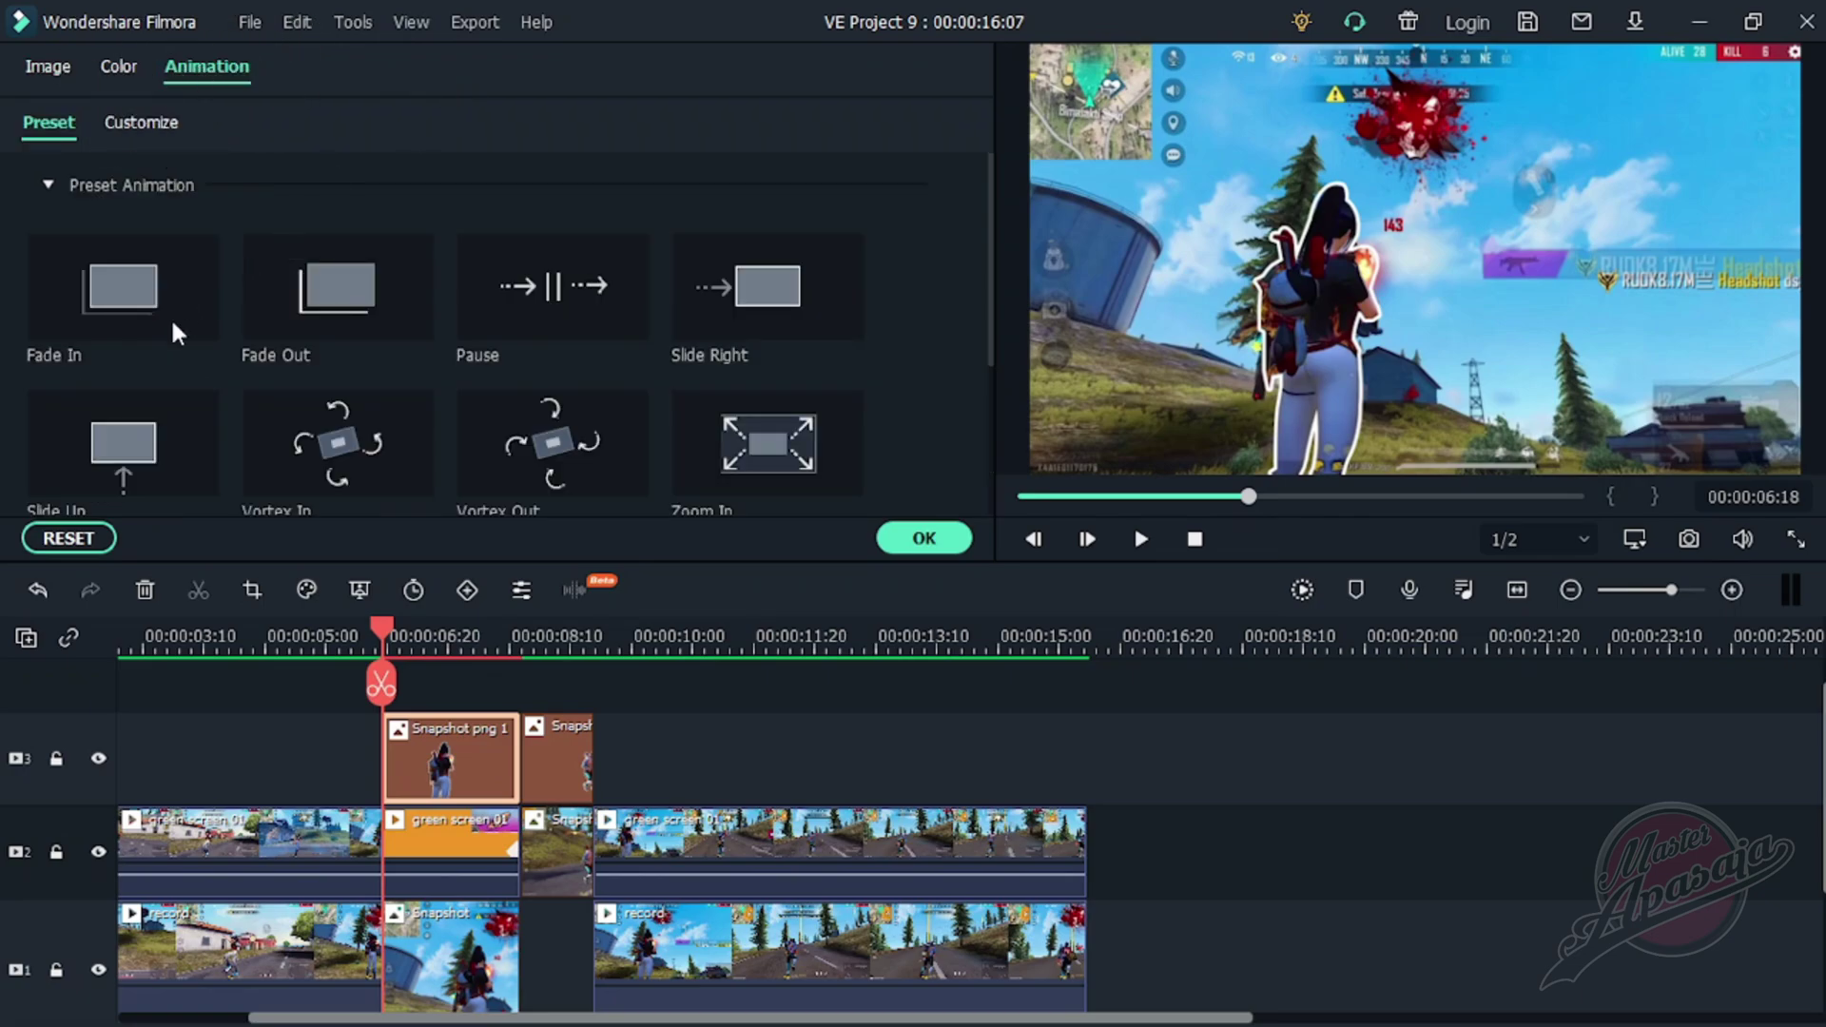
left_click(47, 184)
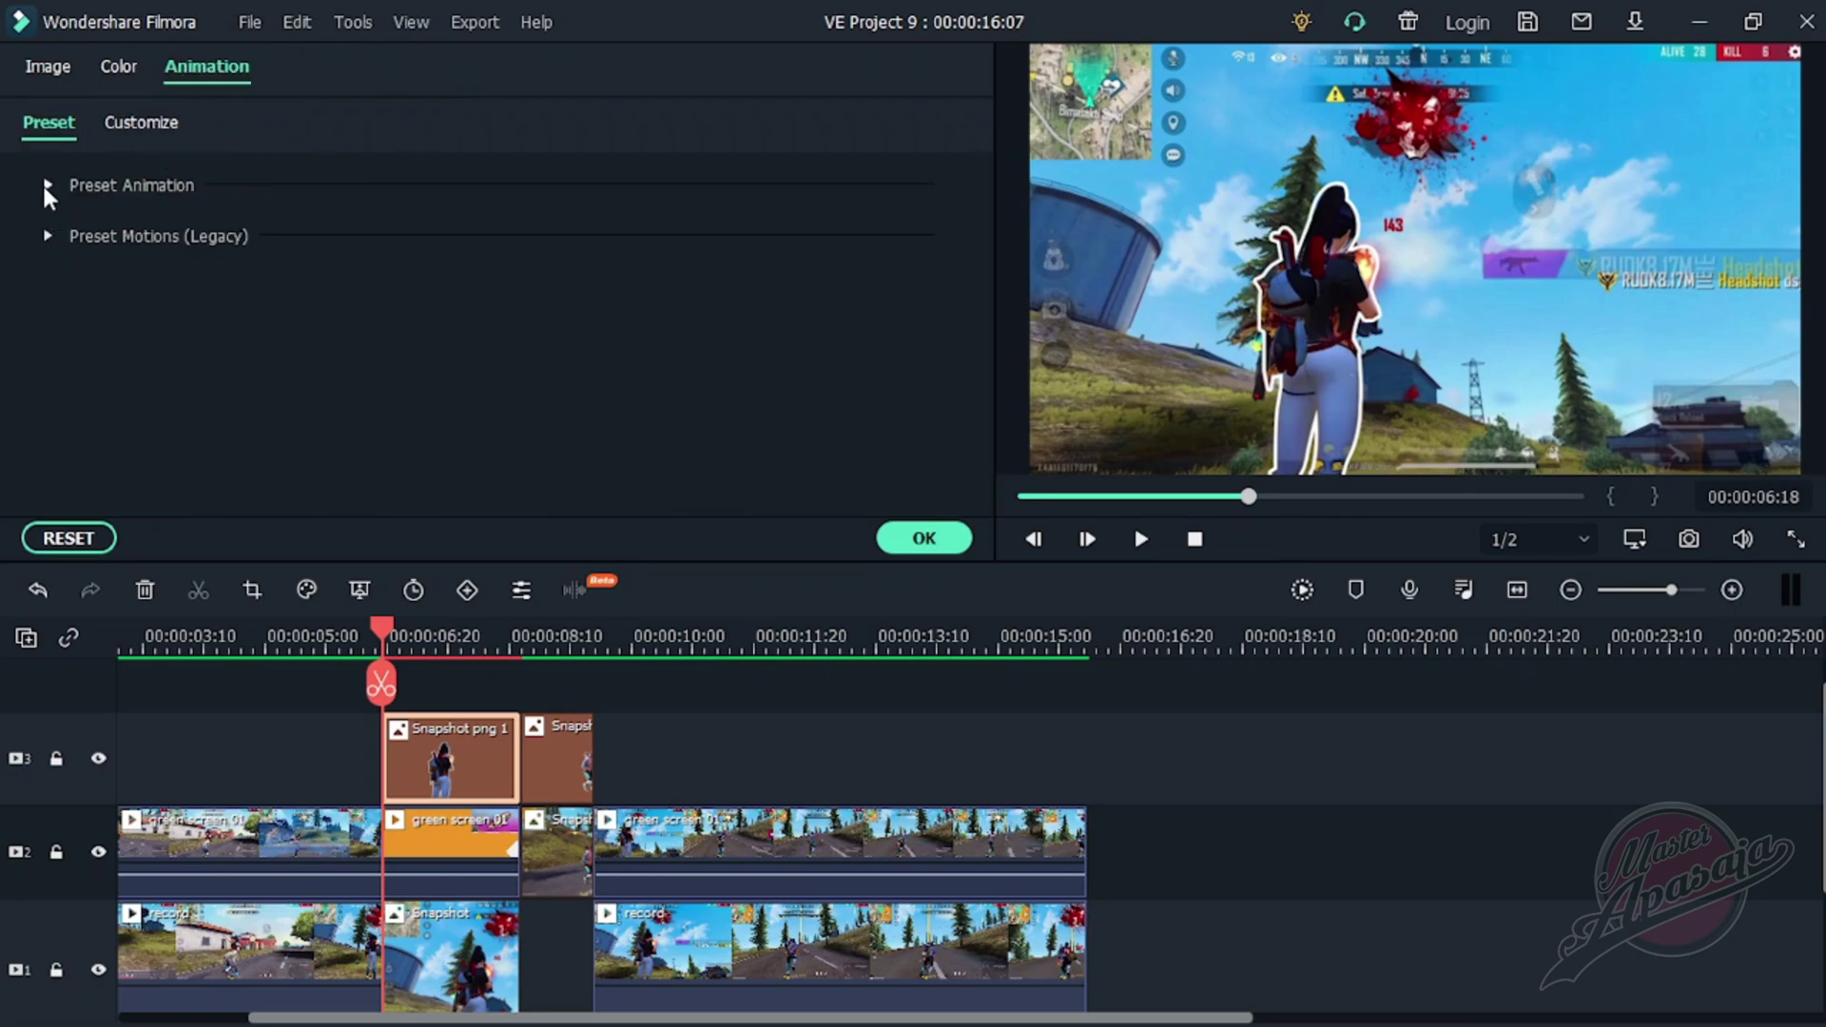
left_click(42, 183)
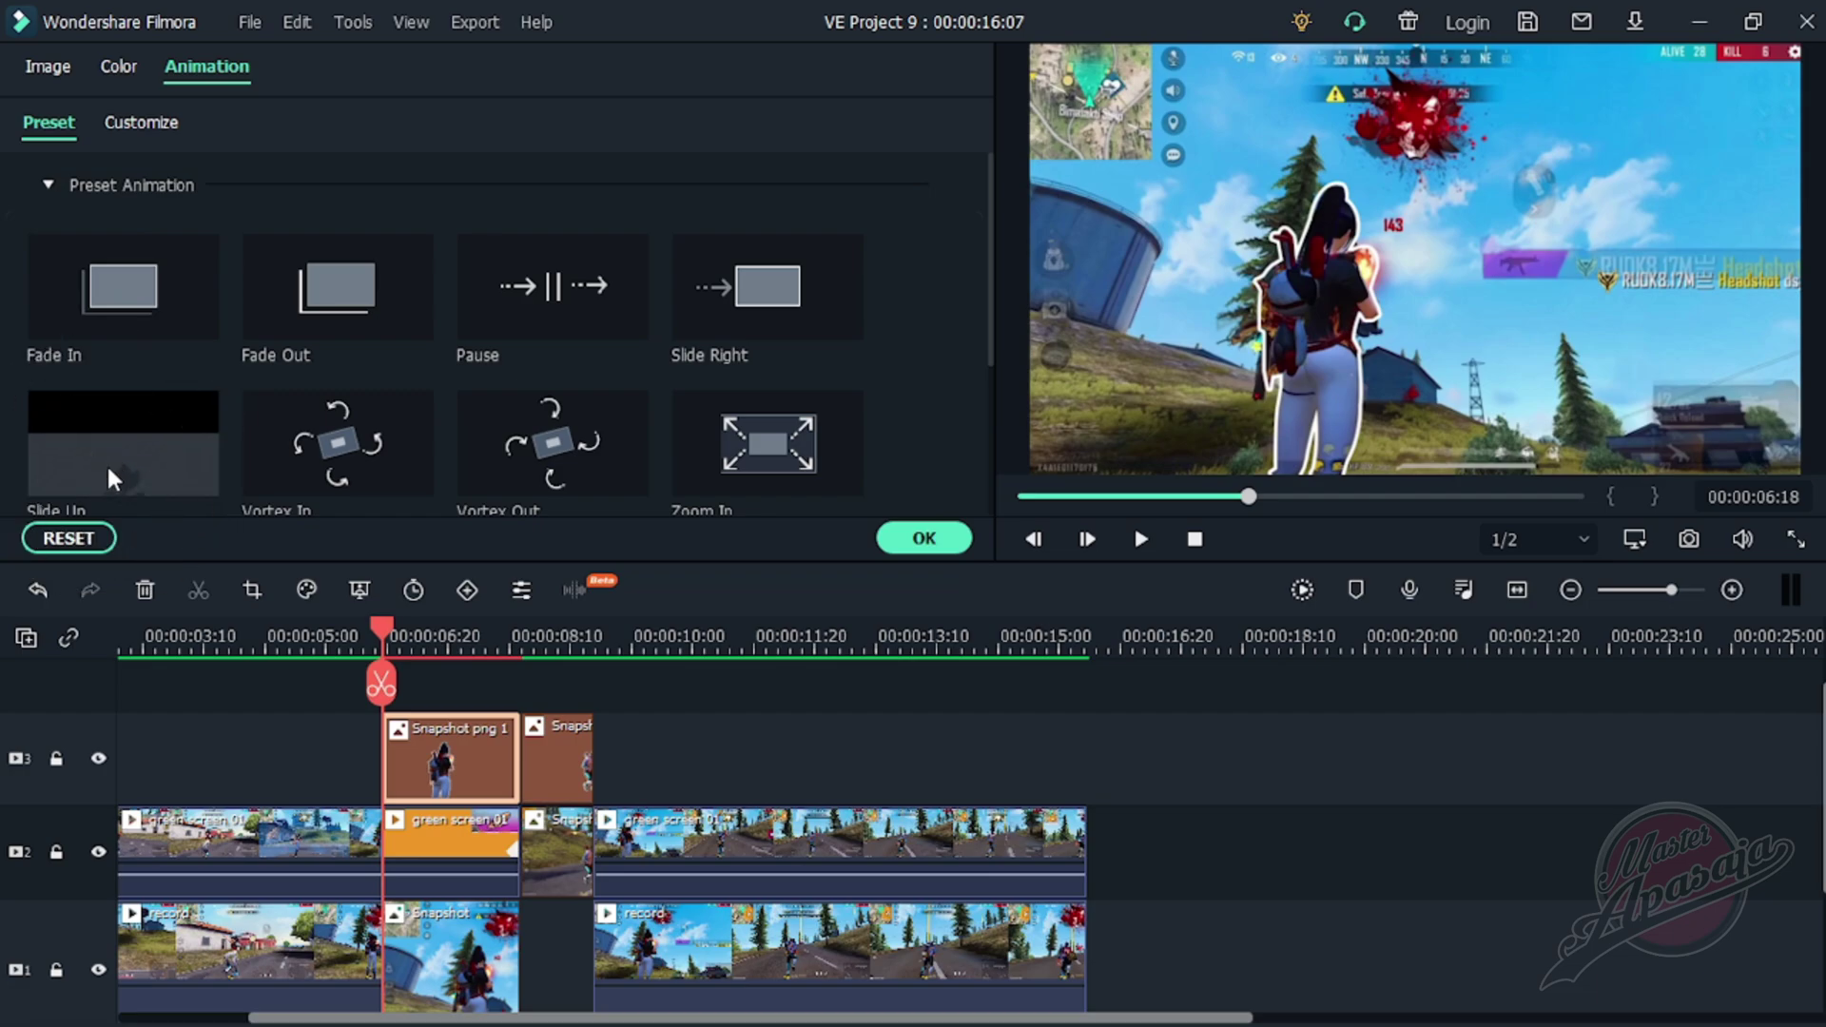
left_click_drag(991, 243, 995, 264)
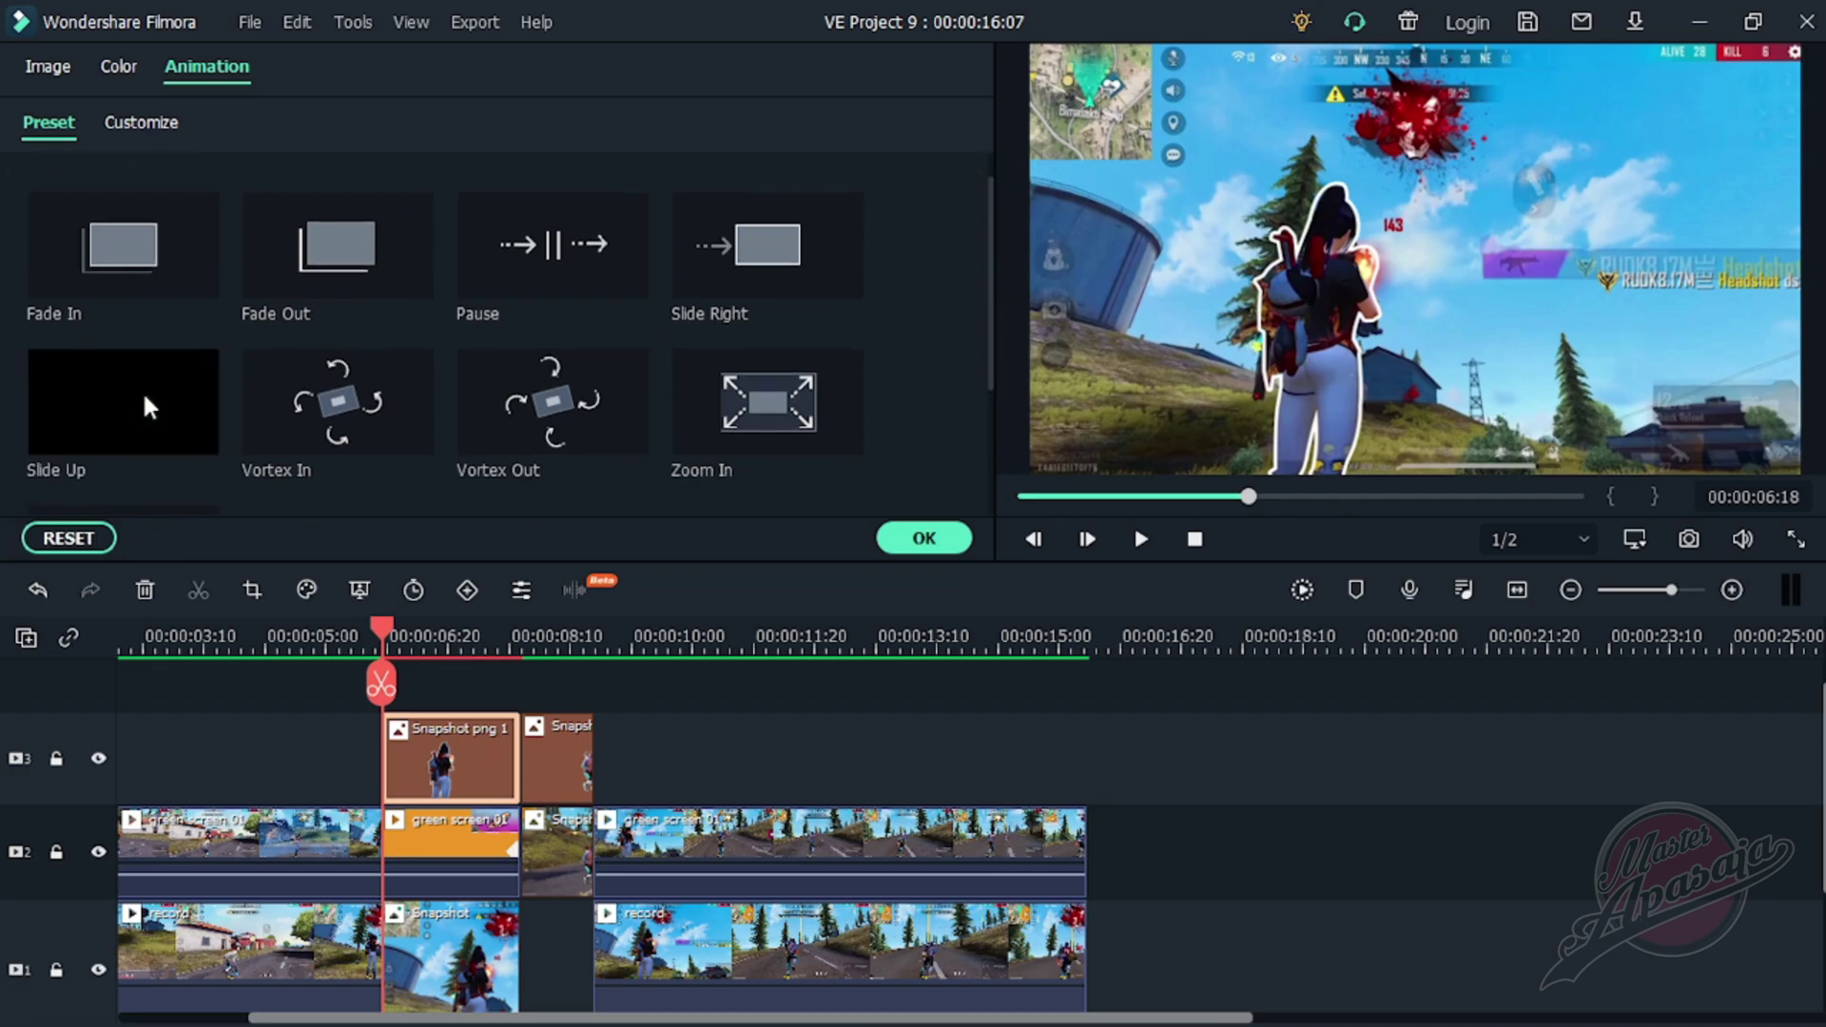
double_click(105, 397)
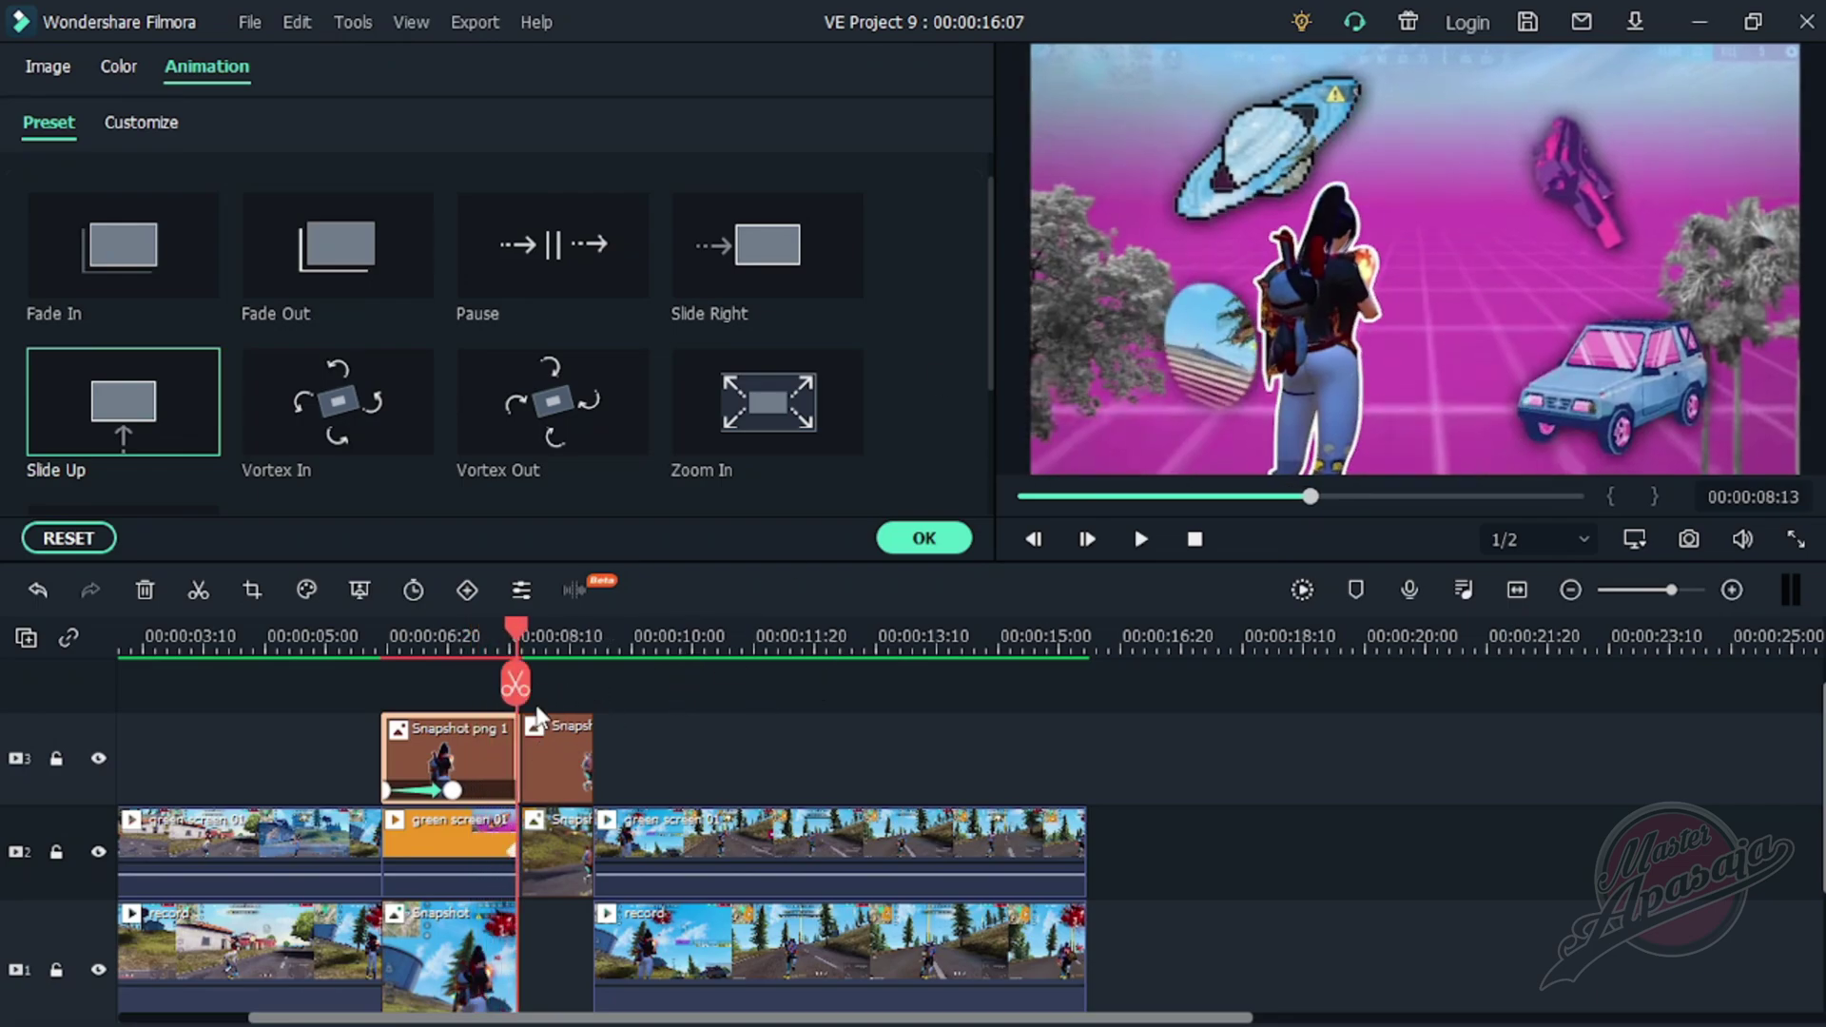
- Shorten the Slide Up animation on Snapshot png 1 by moving its end keyframe earlier, and play it back from 00:00:06:13
left_click_drag(515, 632, 489, 630)
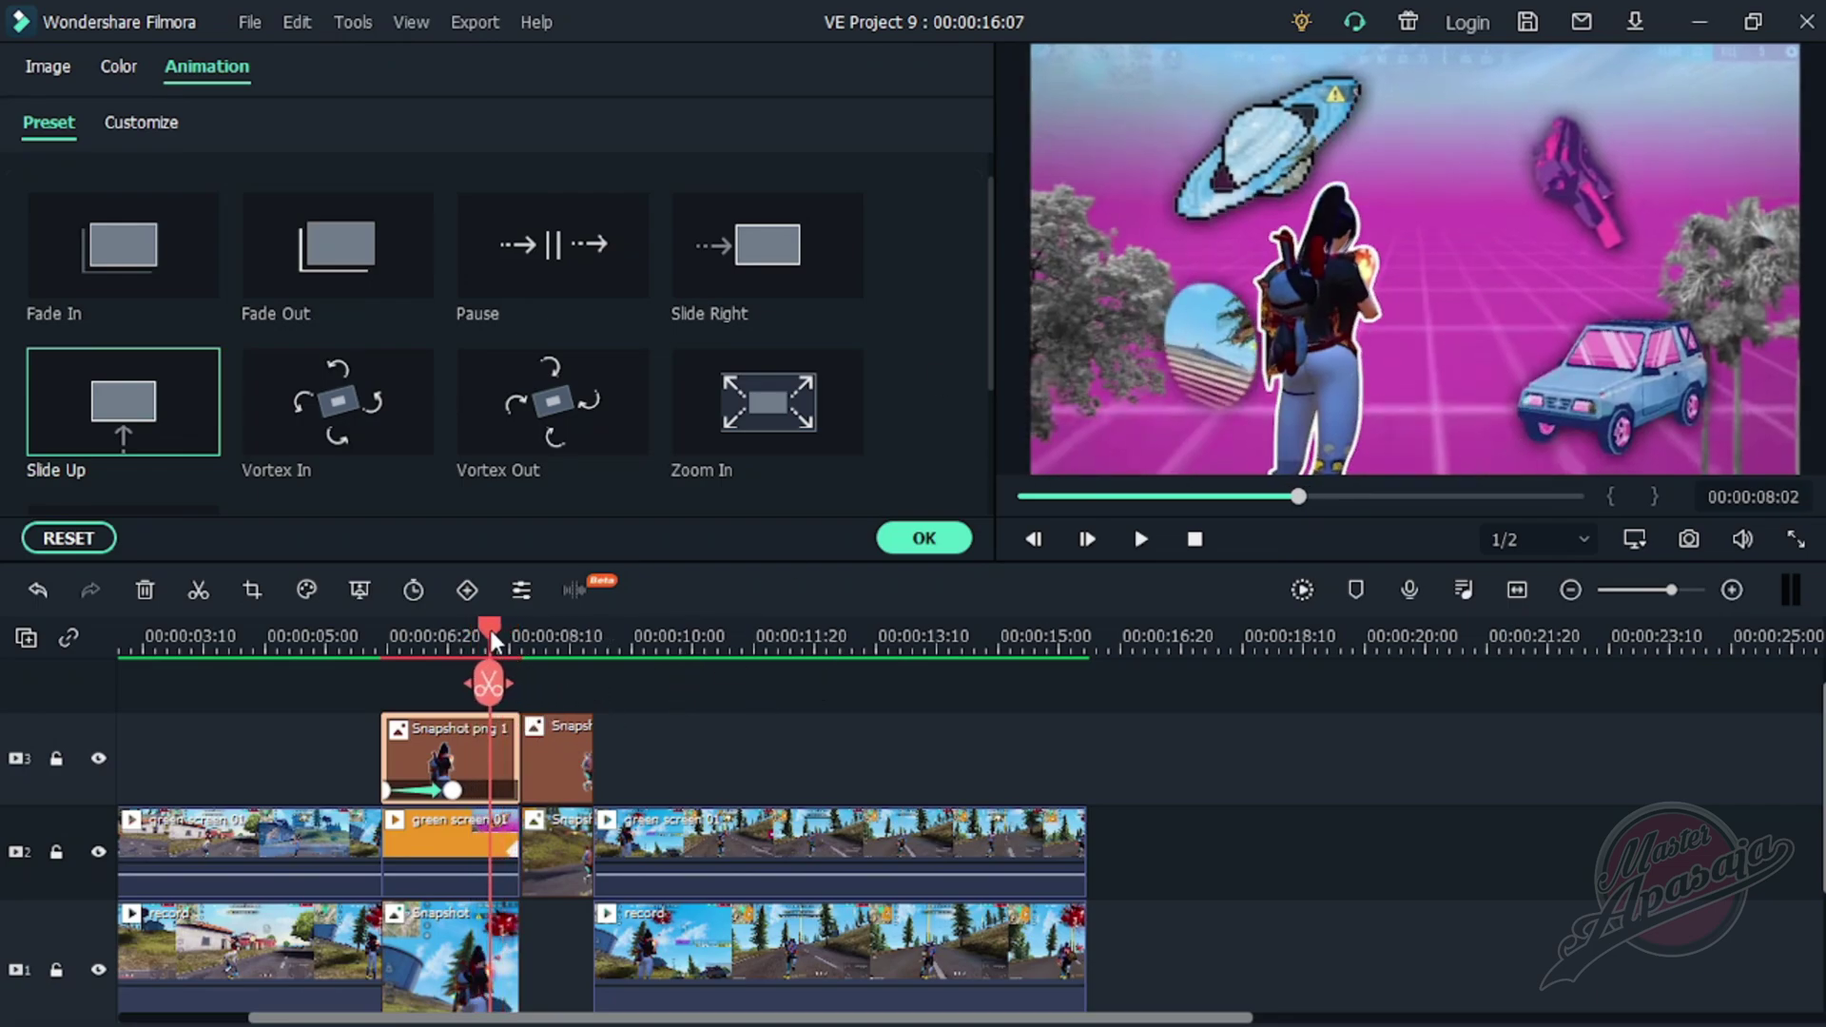
scroll(682, 643, "up", 2)
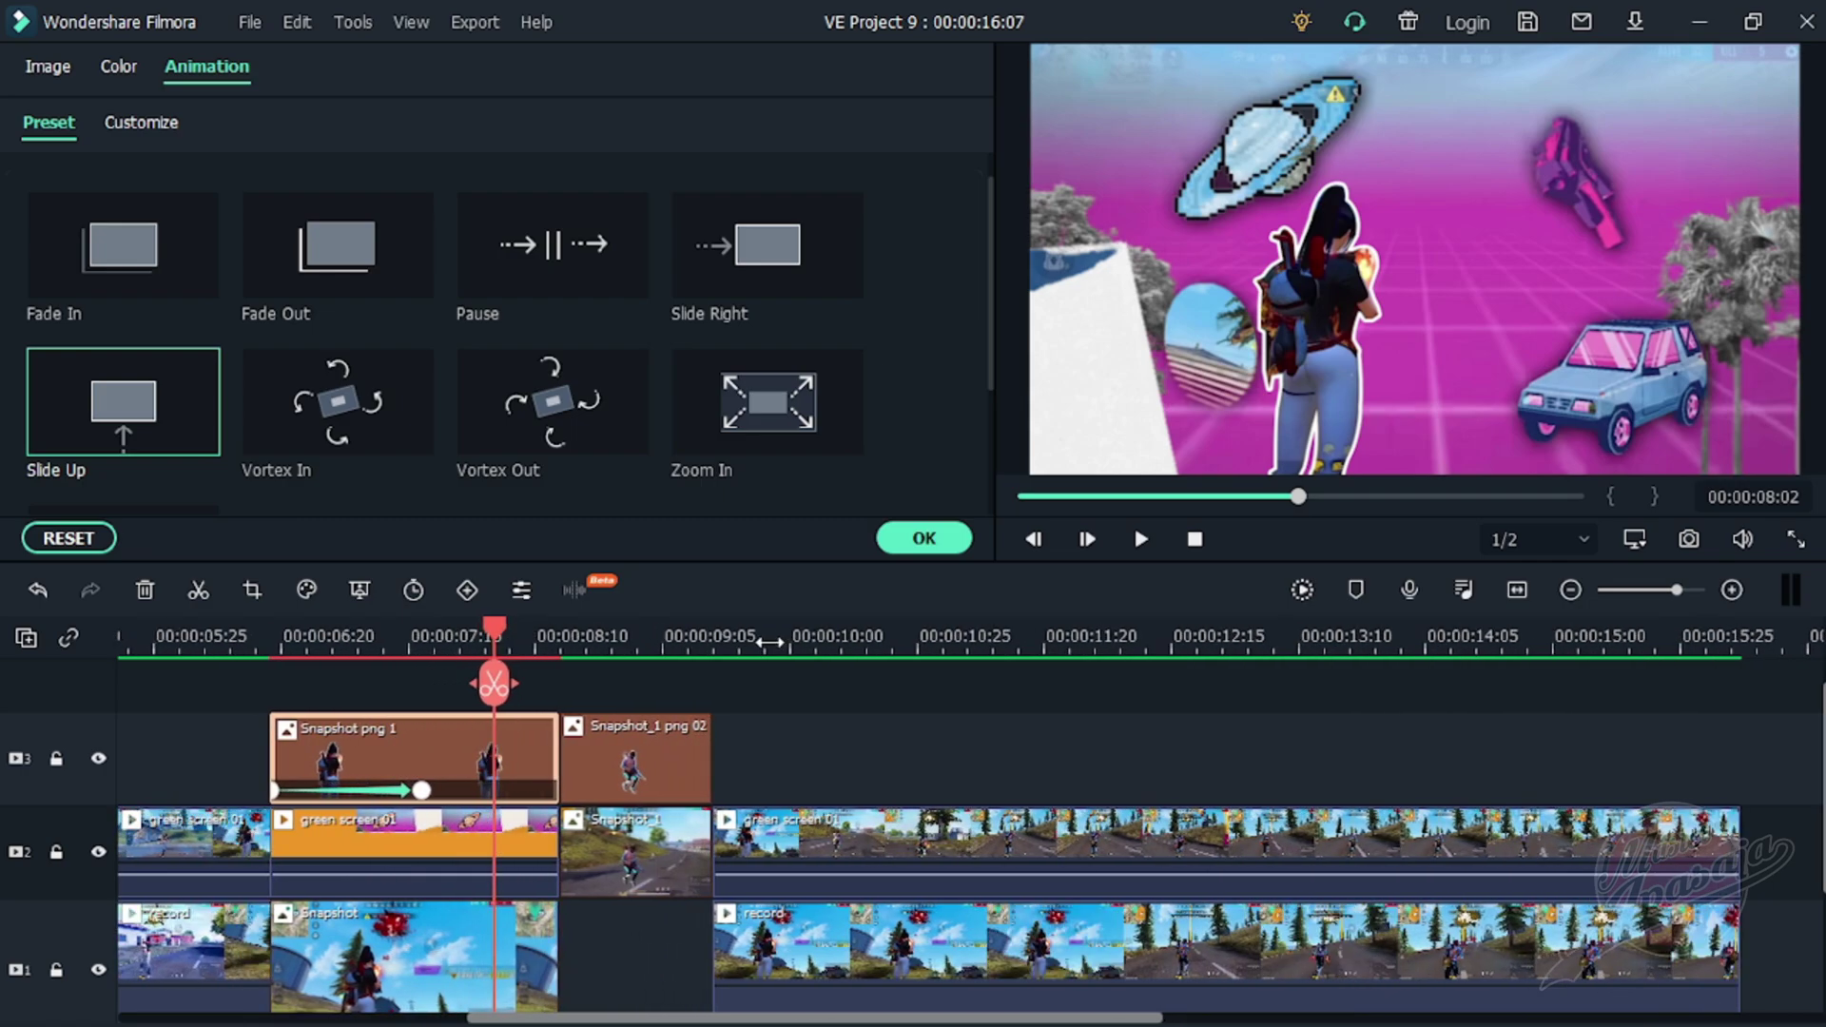
left_click(393, 789)
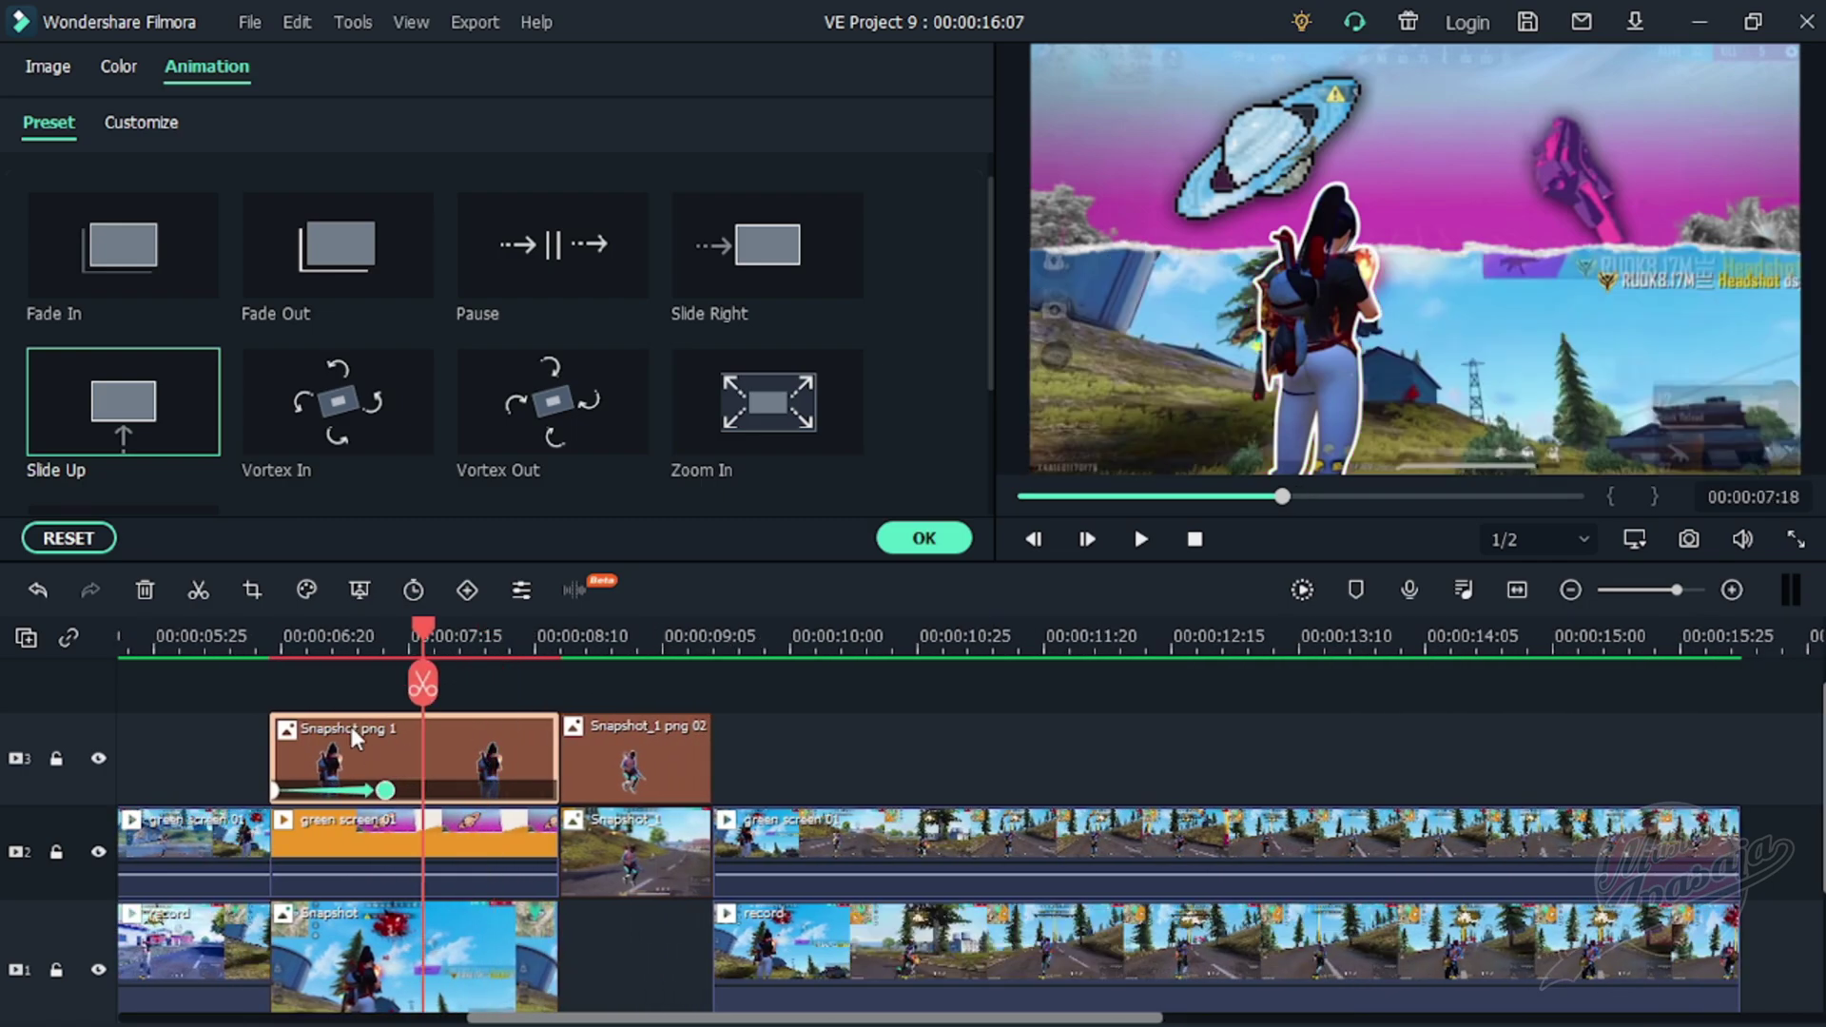
left_click(245, 639)
key("space")
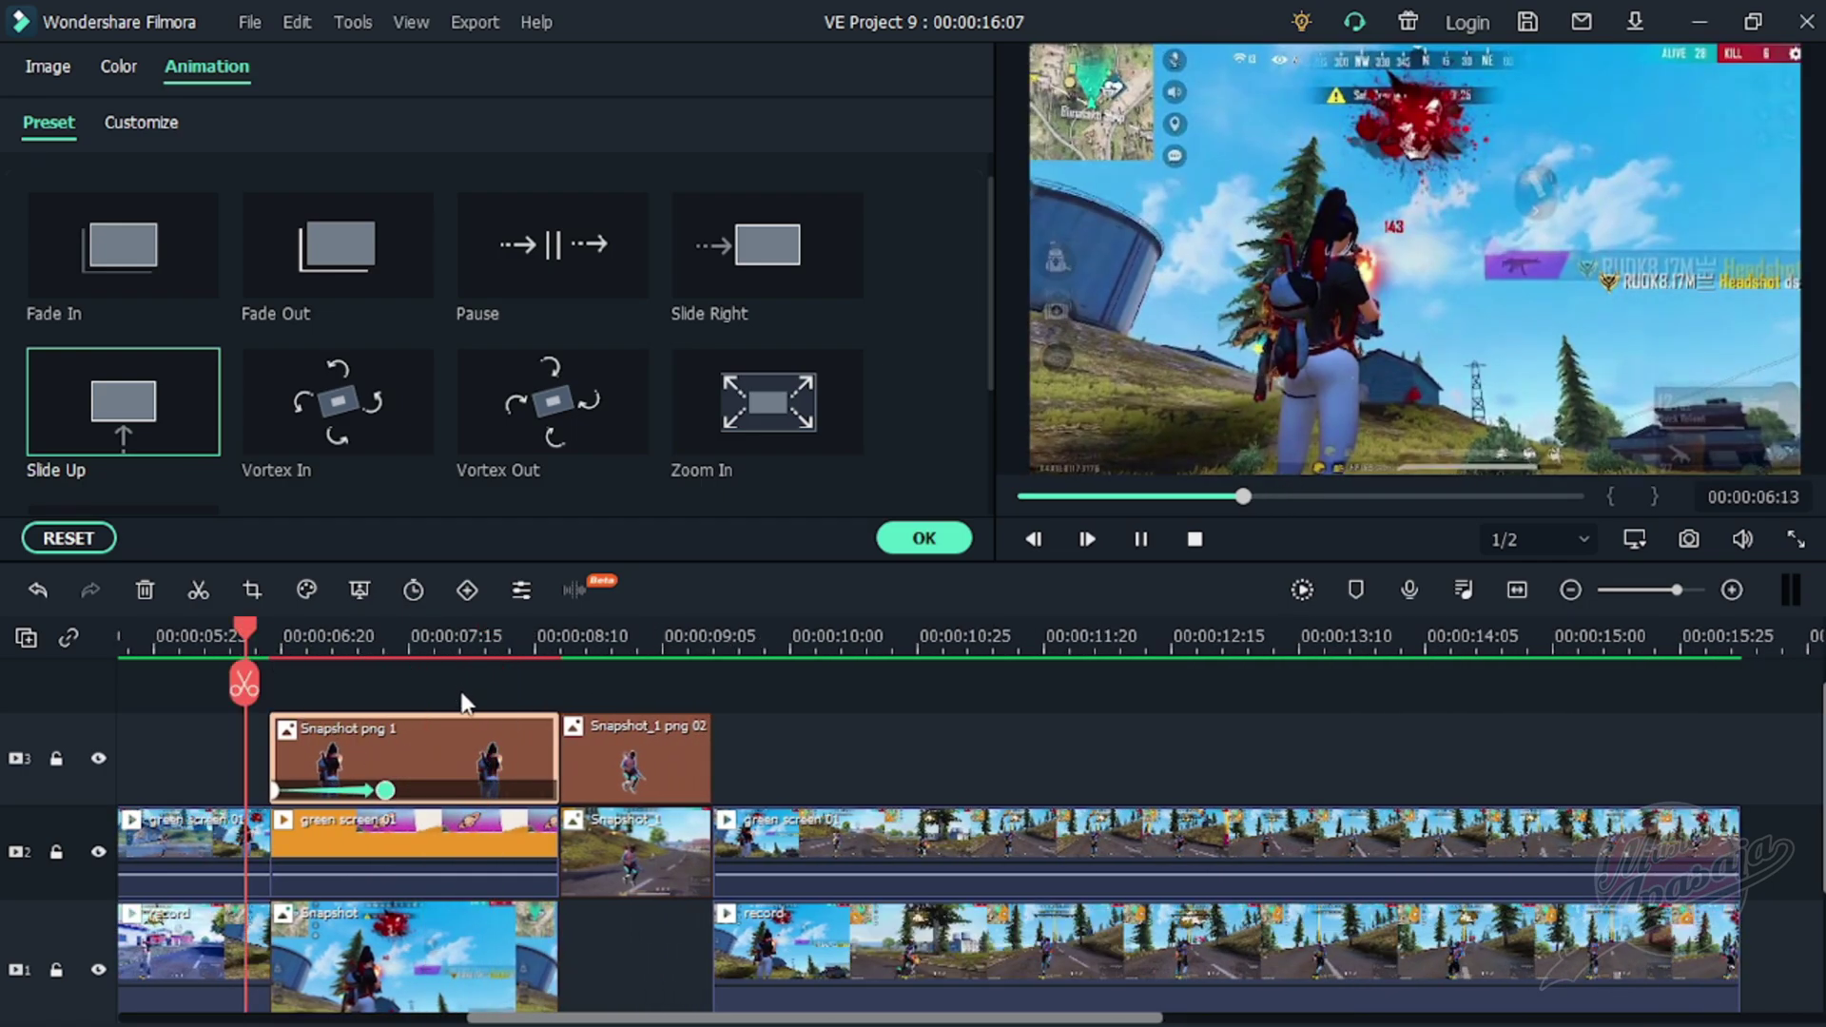
key("space")
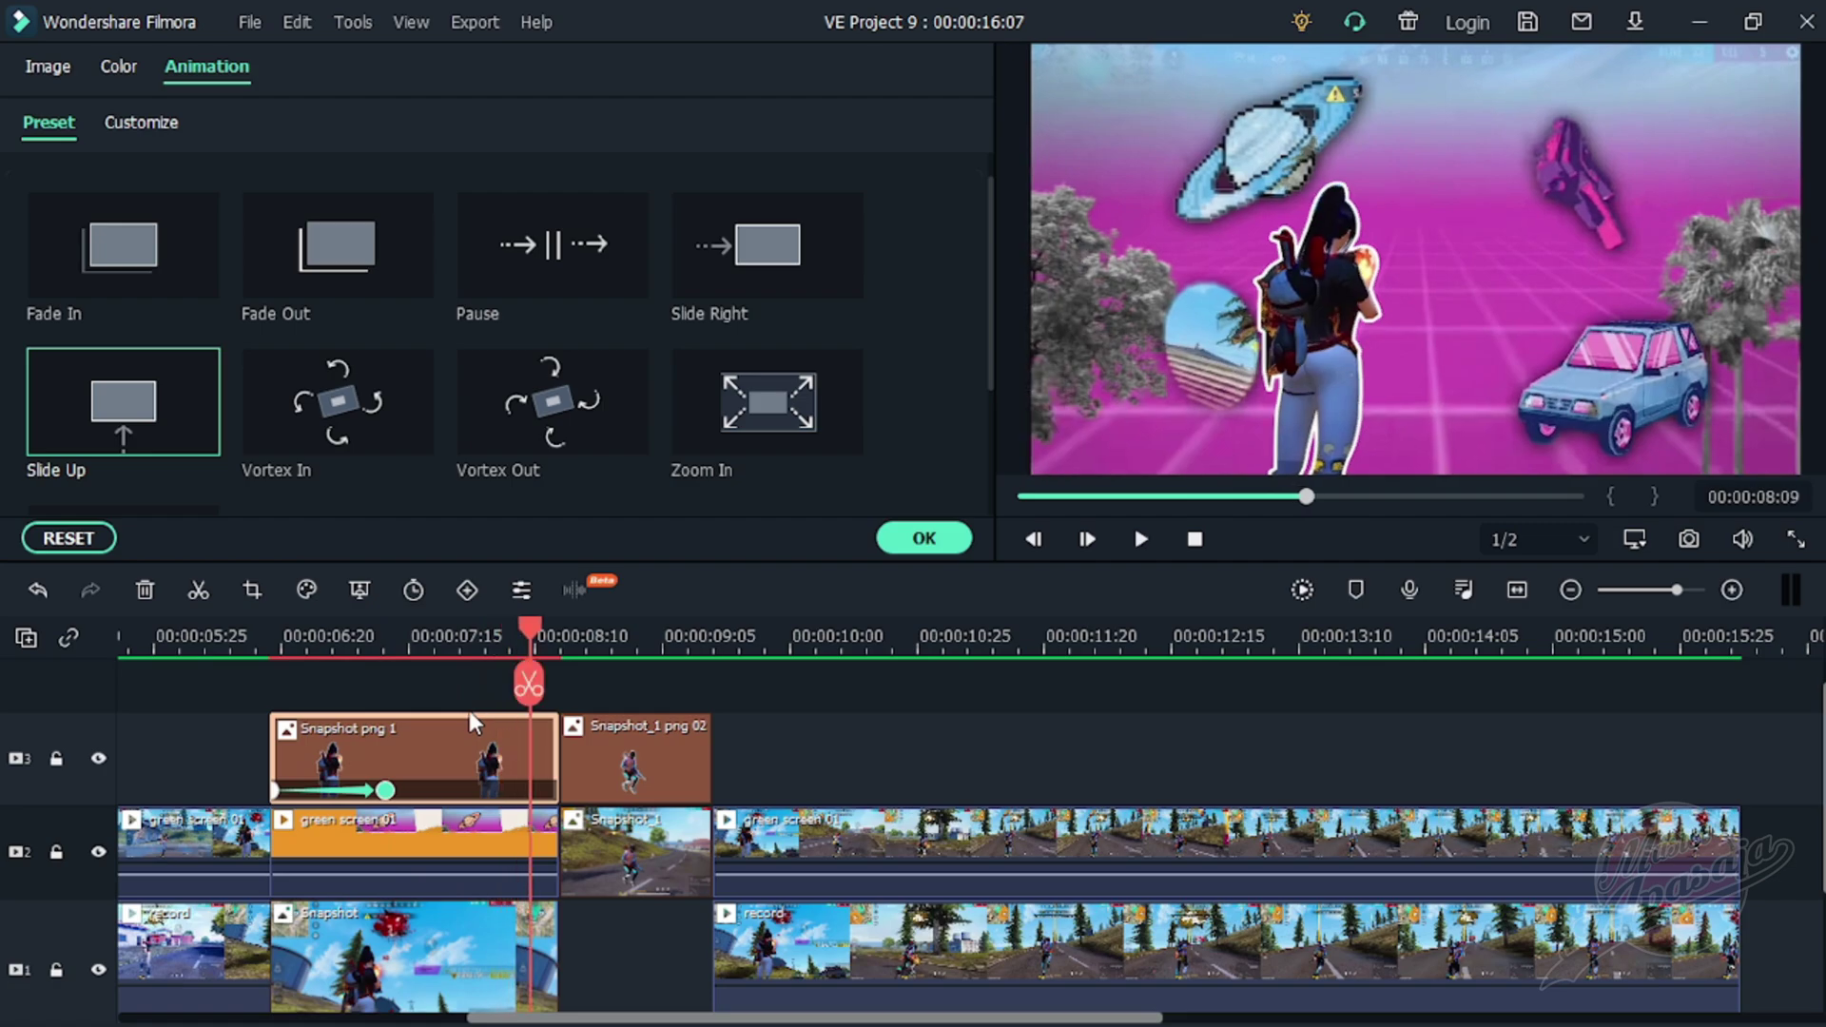
- Add an animation keyframe to Snapshot png 1 at 00:00:08:05, set position Y to -221.0 at 00:00:08:14, and play back the exit
left_click(512, 627)
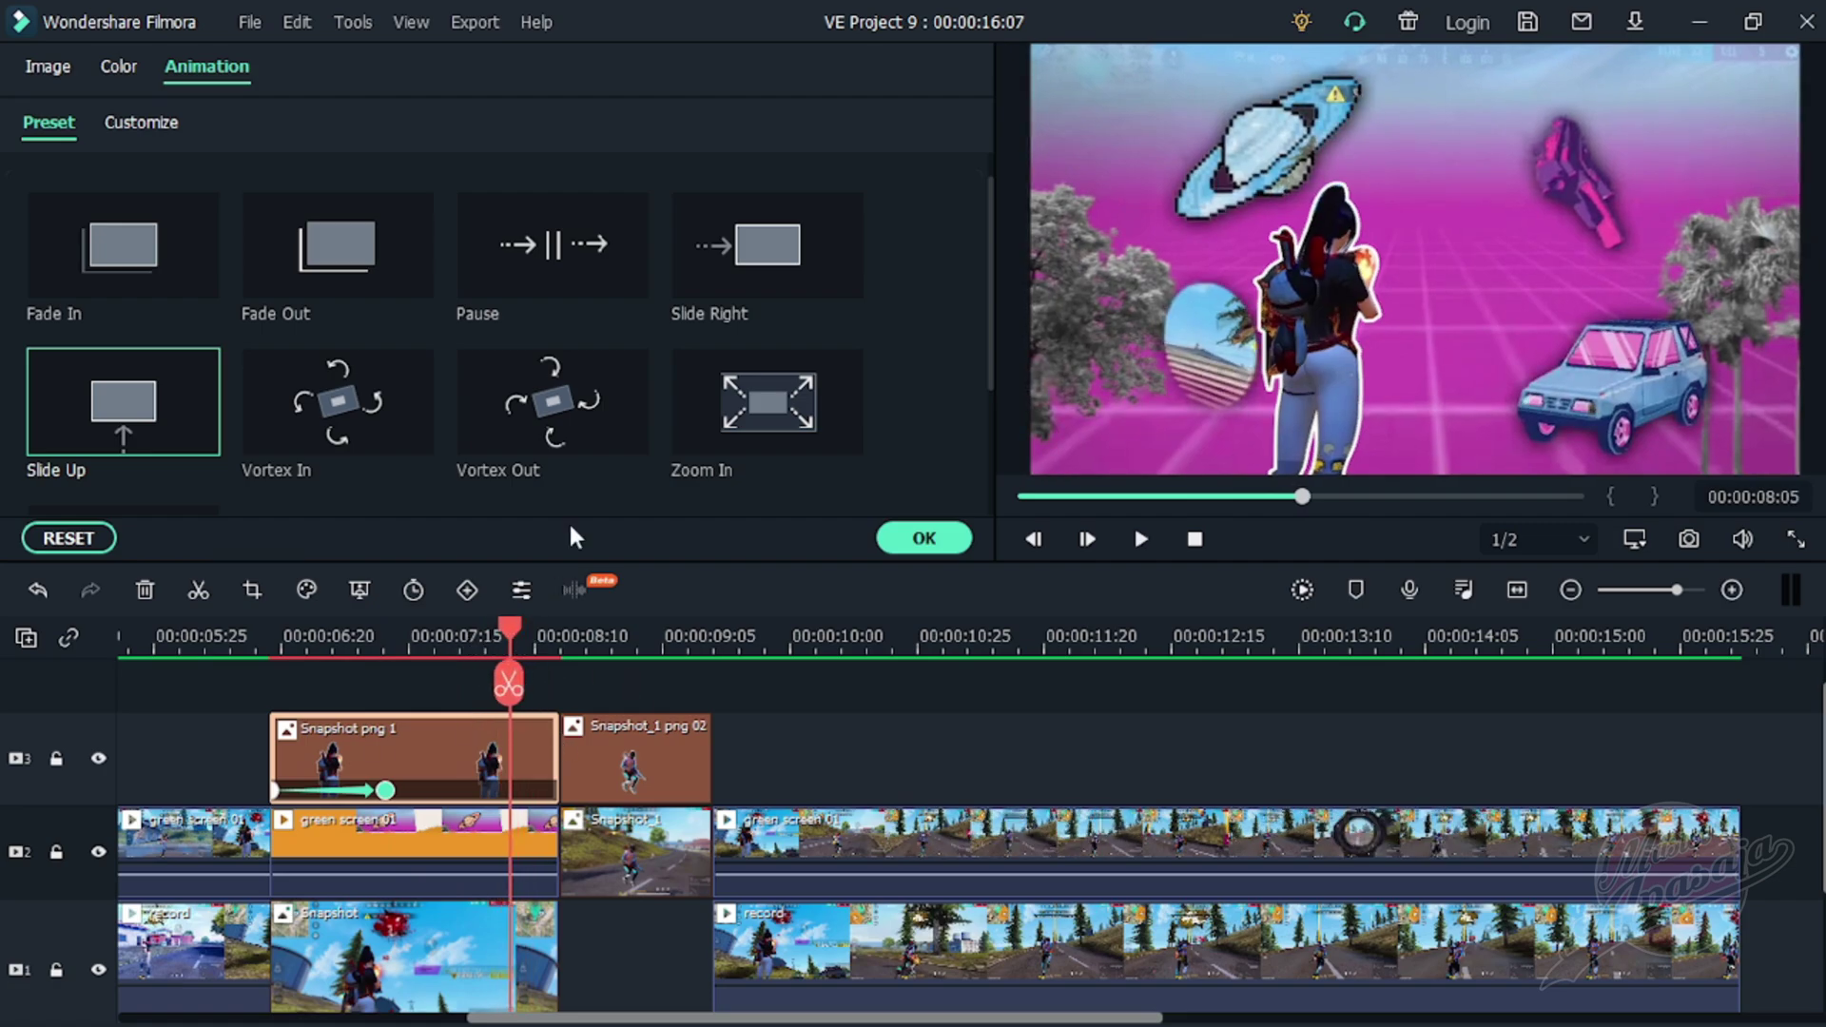
left_click(153, 124)
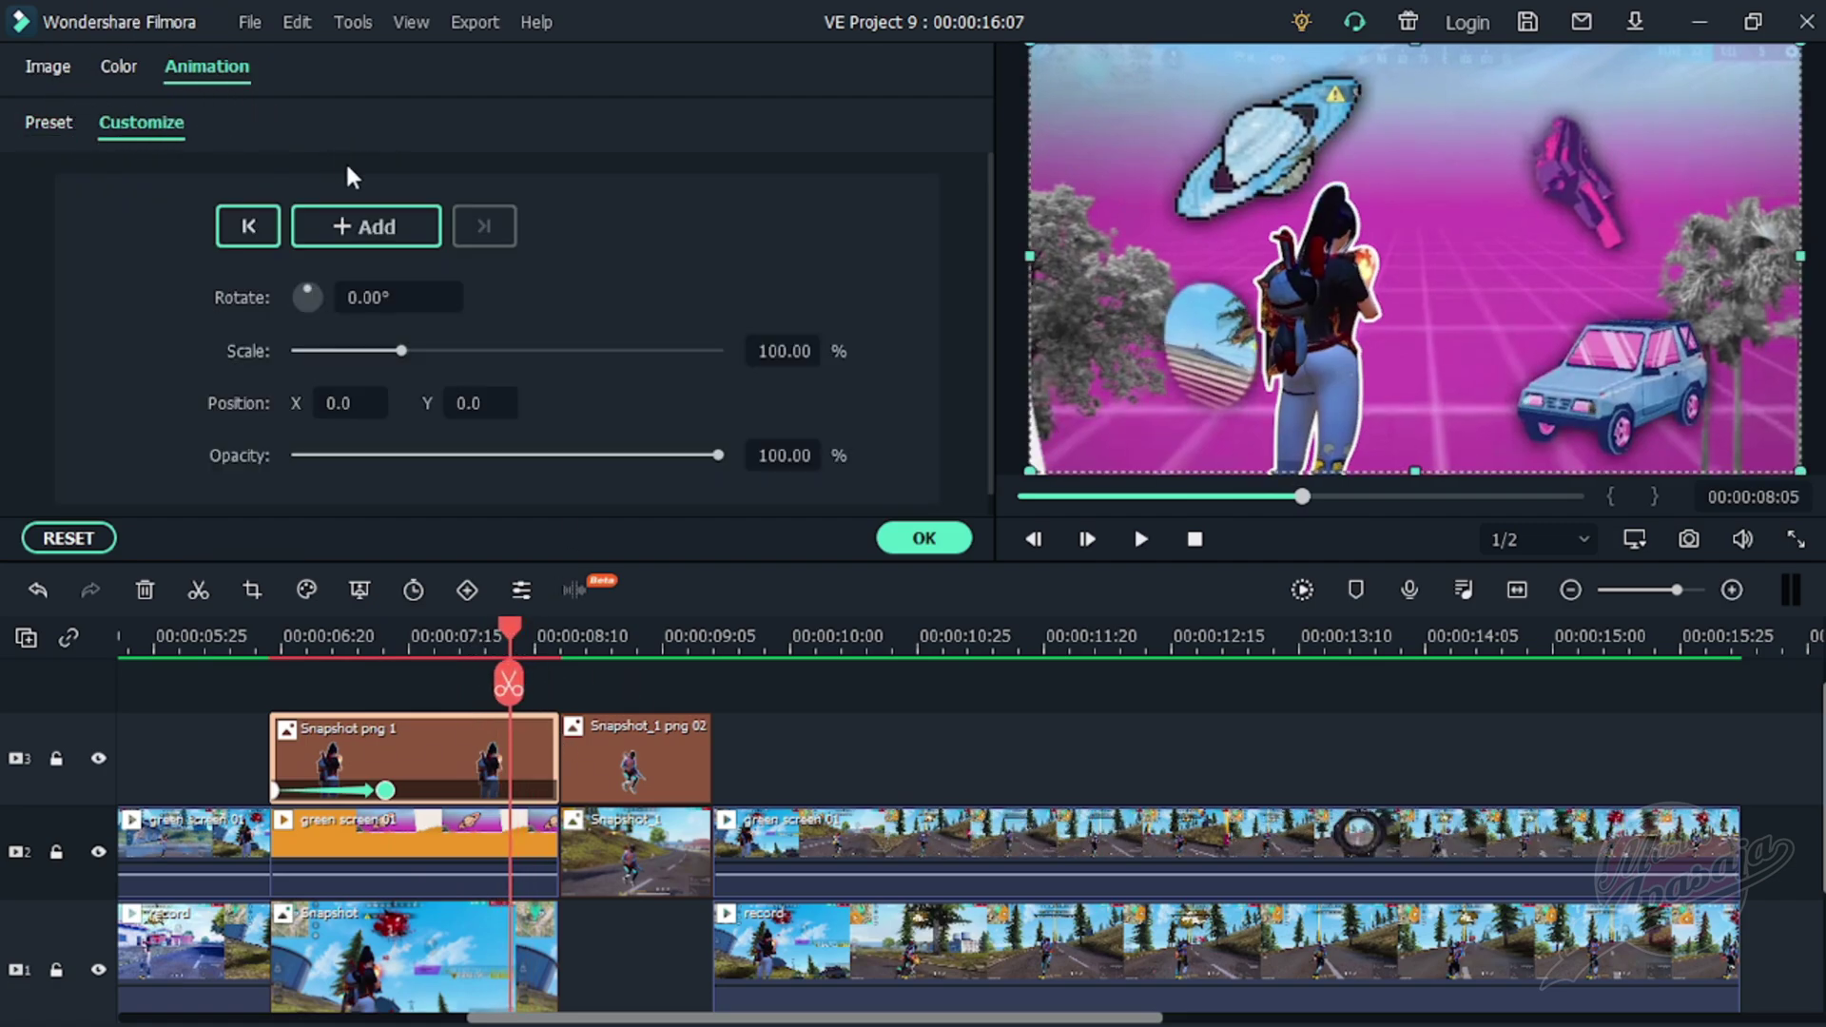
left_click(386, 230)
left_click_drag(517, 632, 557, 636)
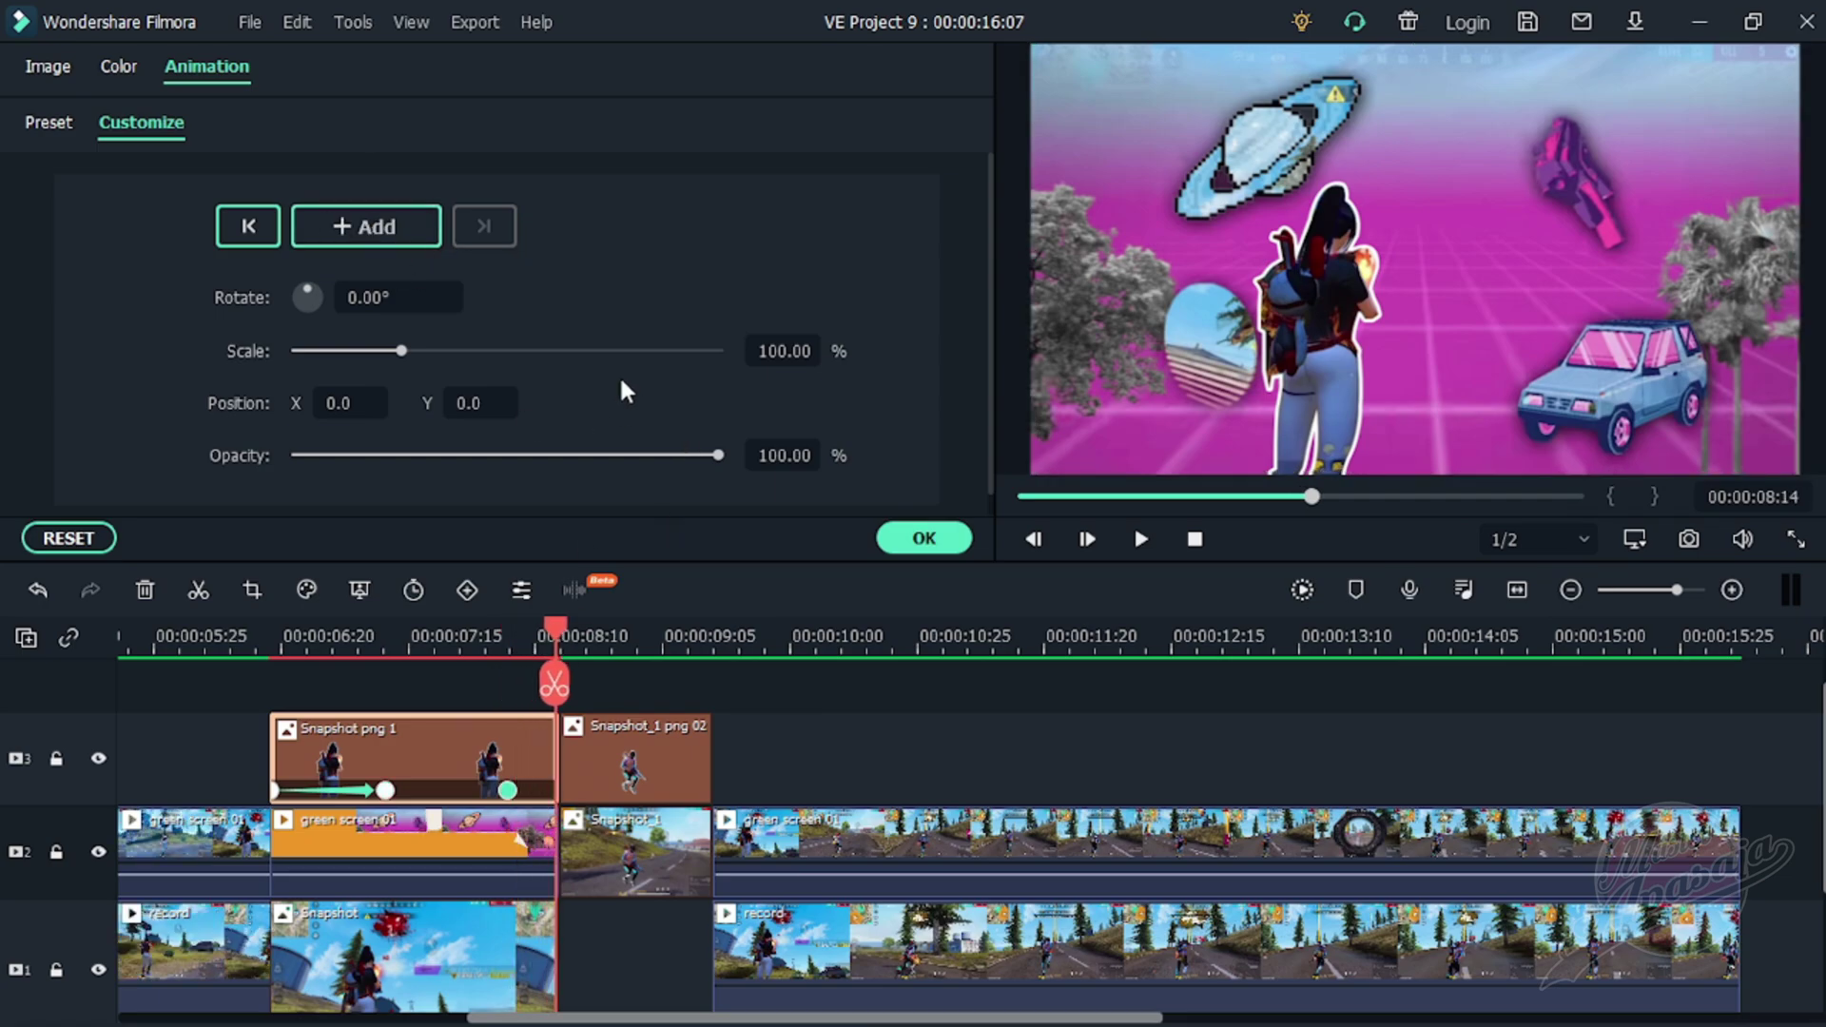
left_click_drag(481, 403, 423, 403)
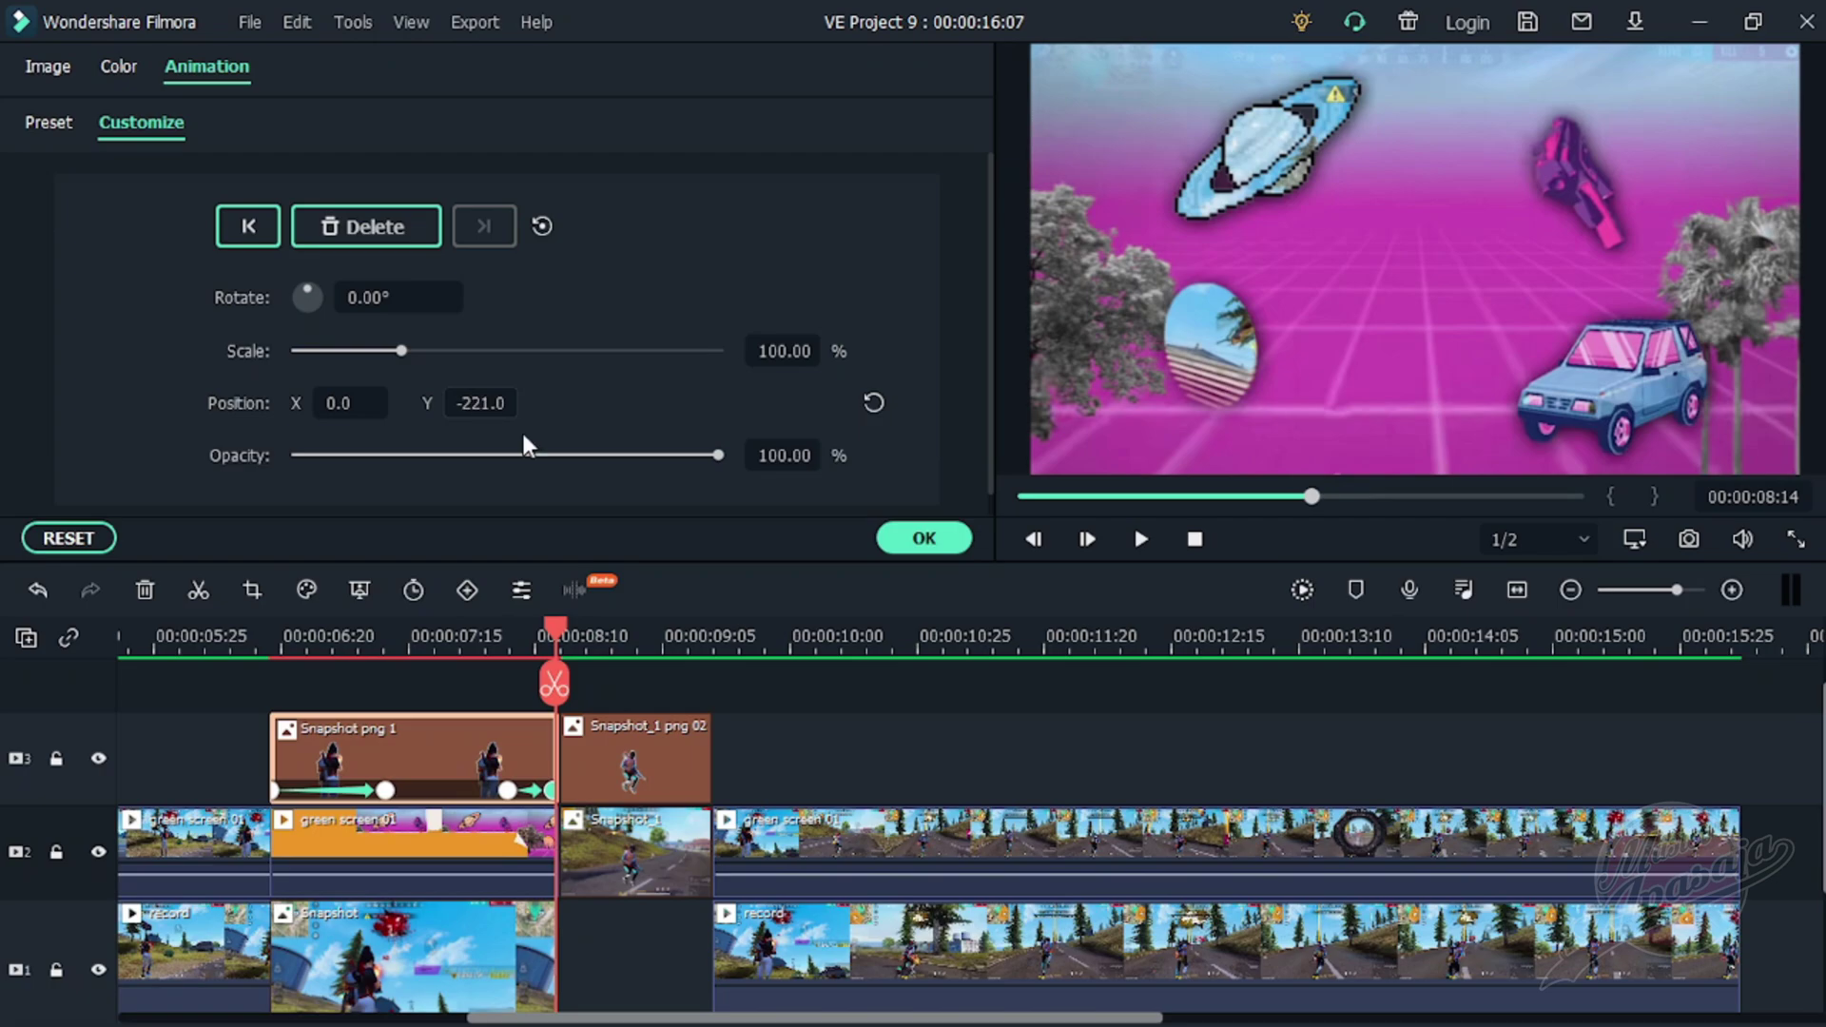
left_click(445, 647)
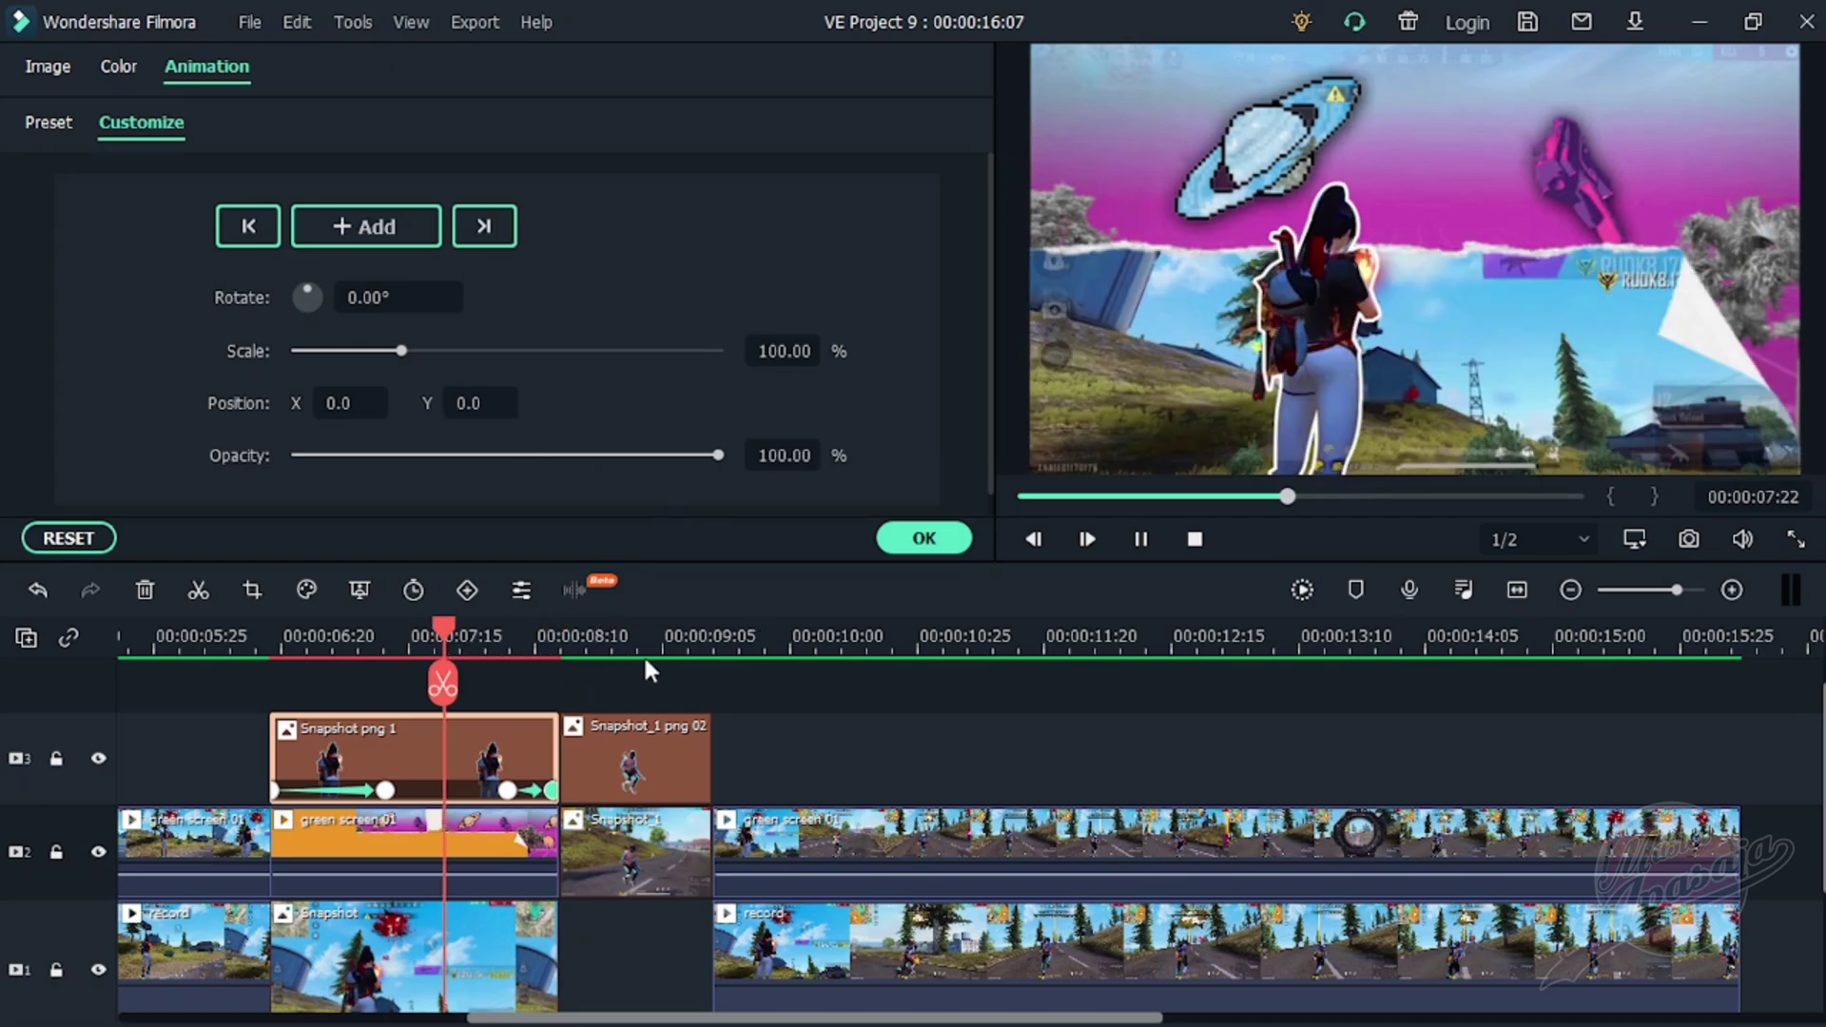
key("space")
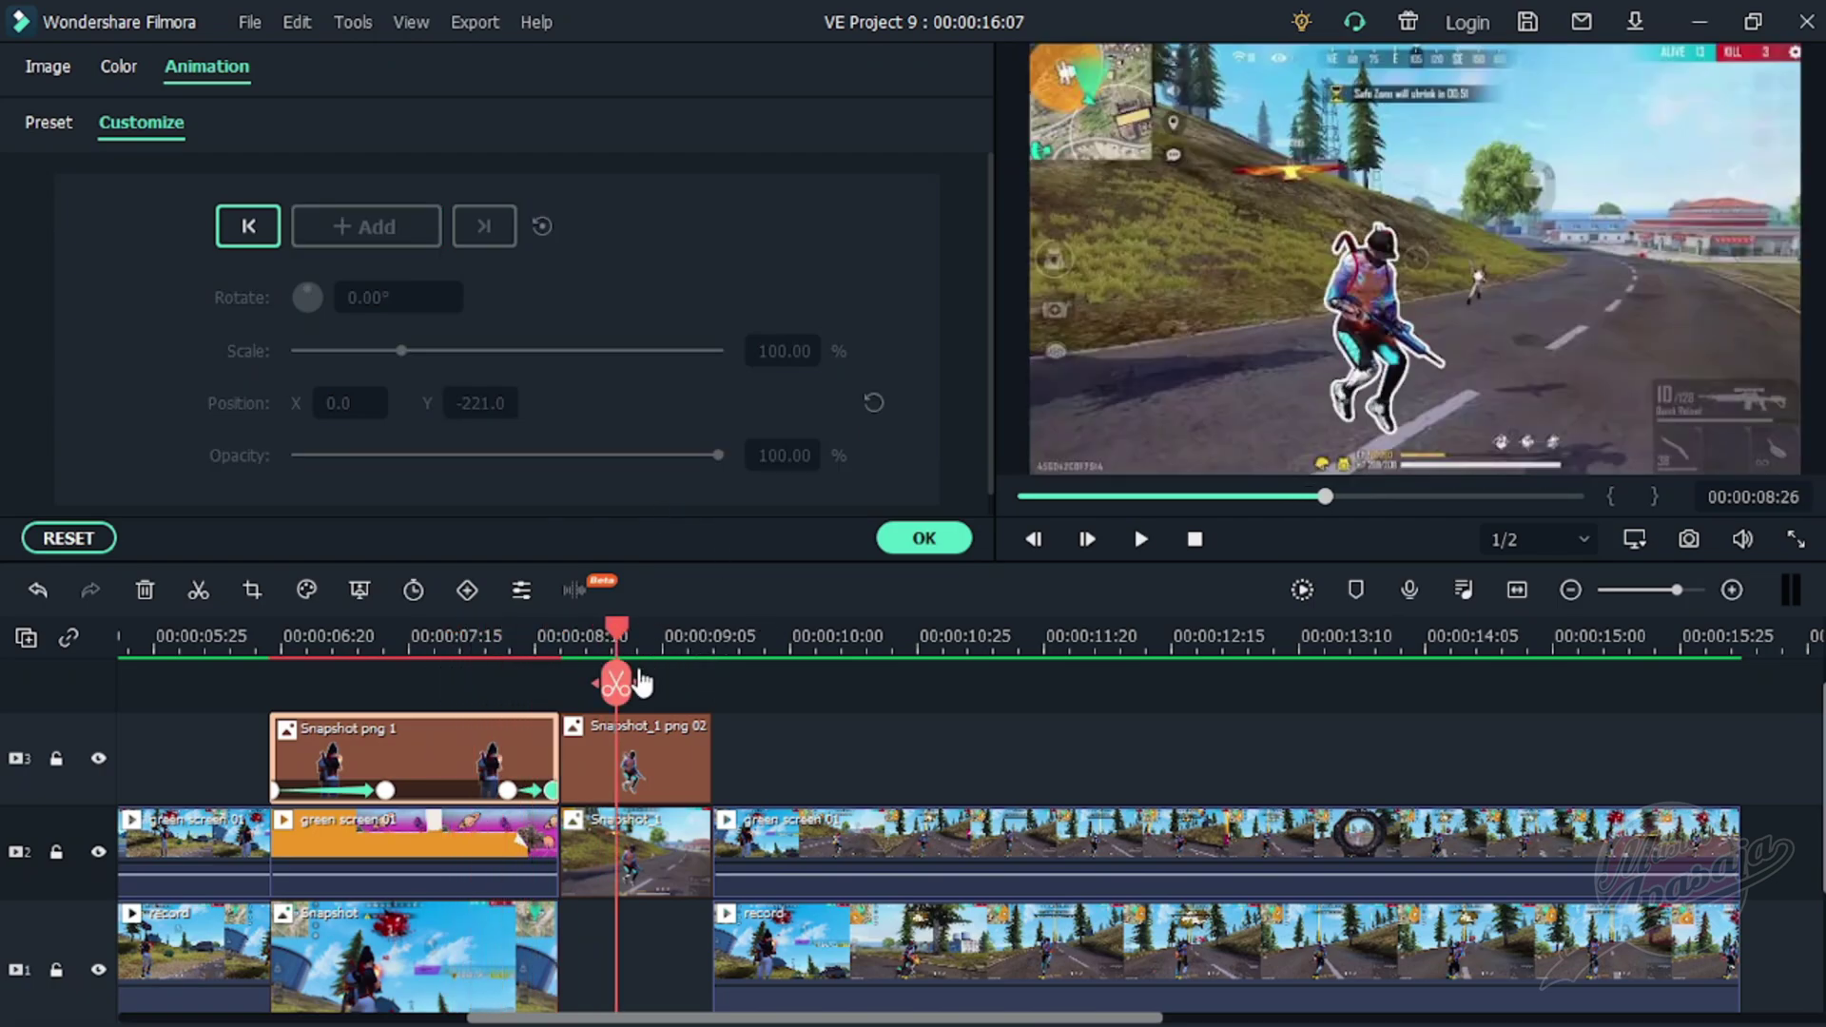
- Apply the Slide Up preset animation to the Snapshot_1 png 02 clip, play it back from 00:00:08:12 and accept the animation settings
left_click(660, 747)
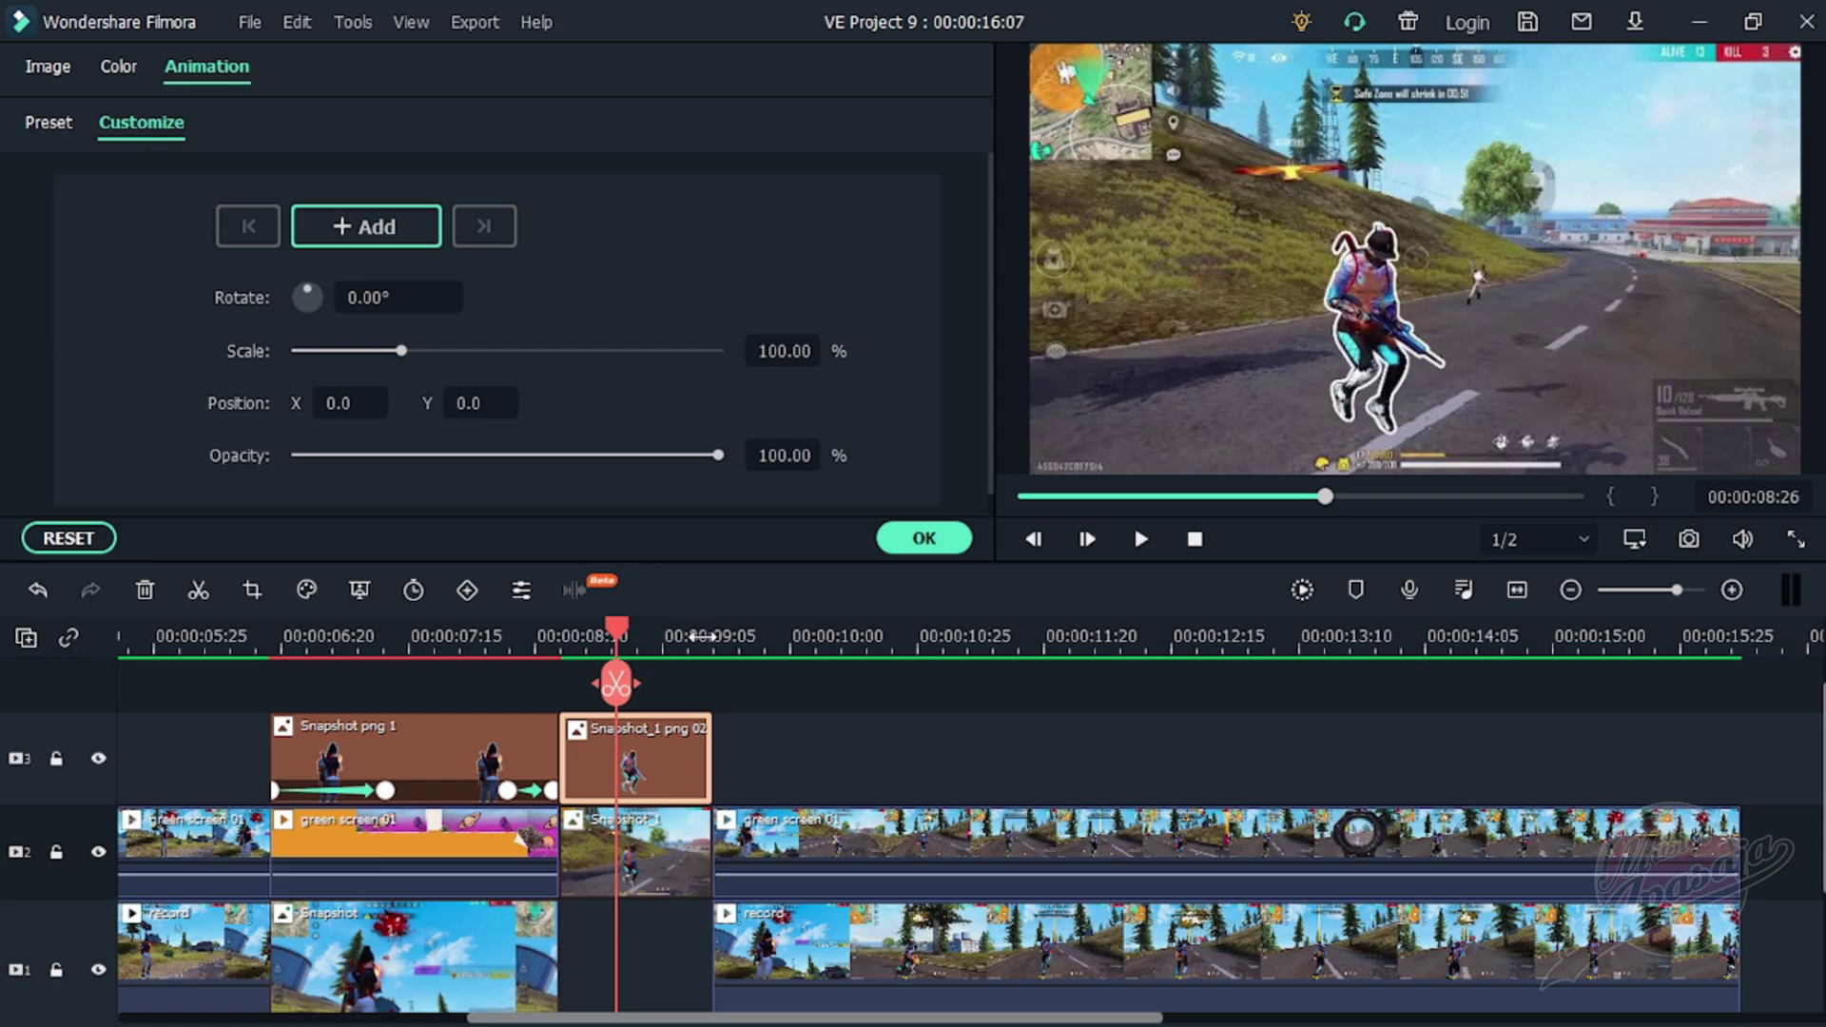
left_click(66, 135)
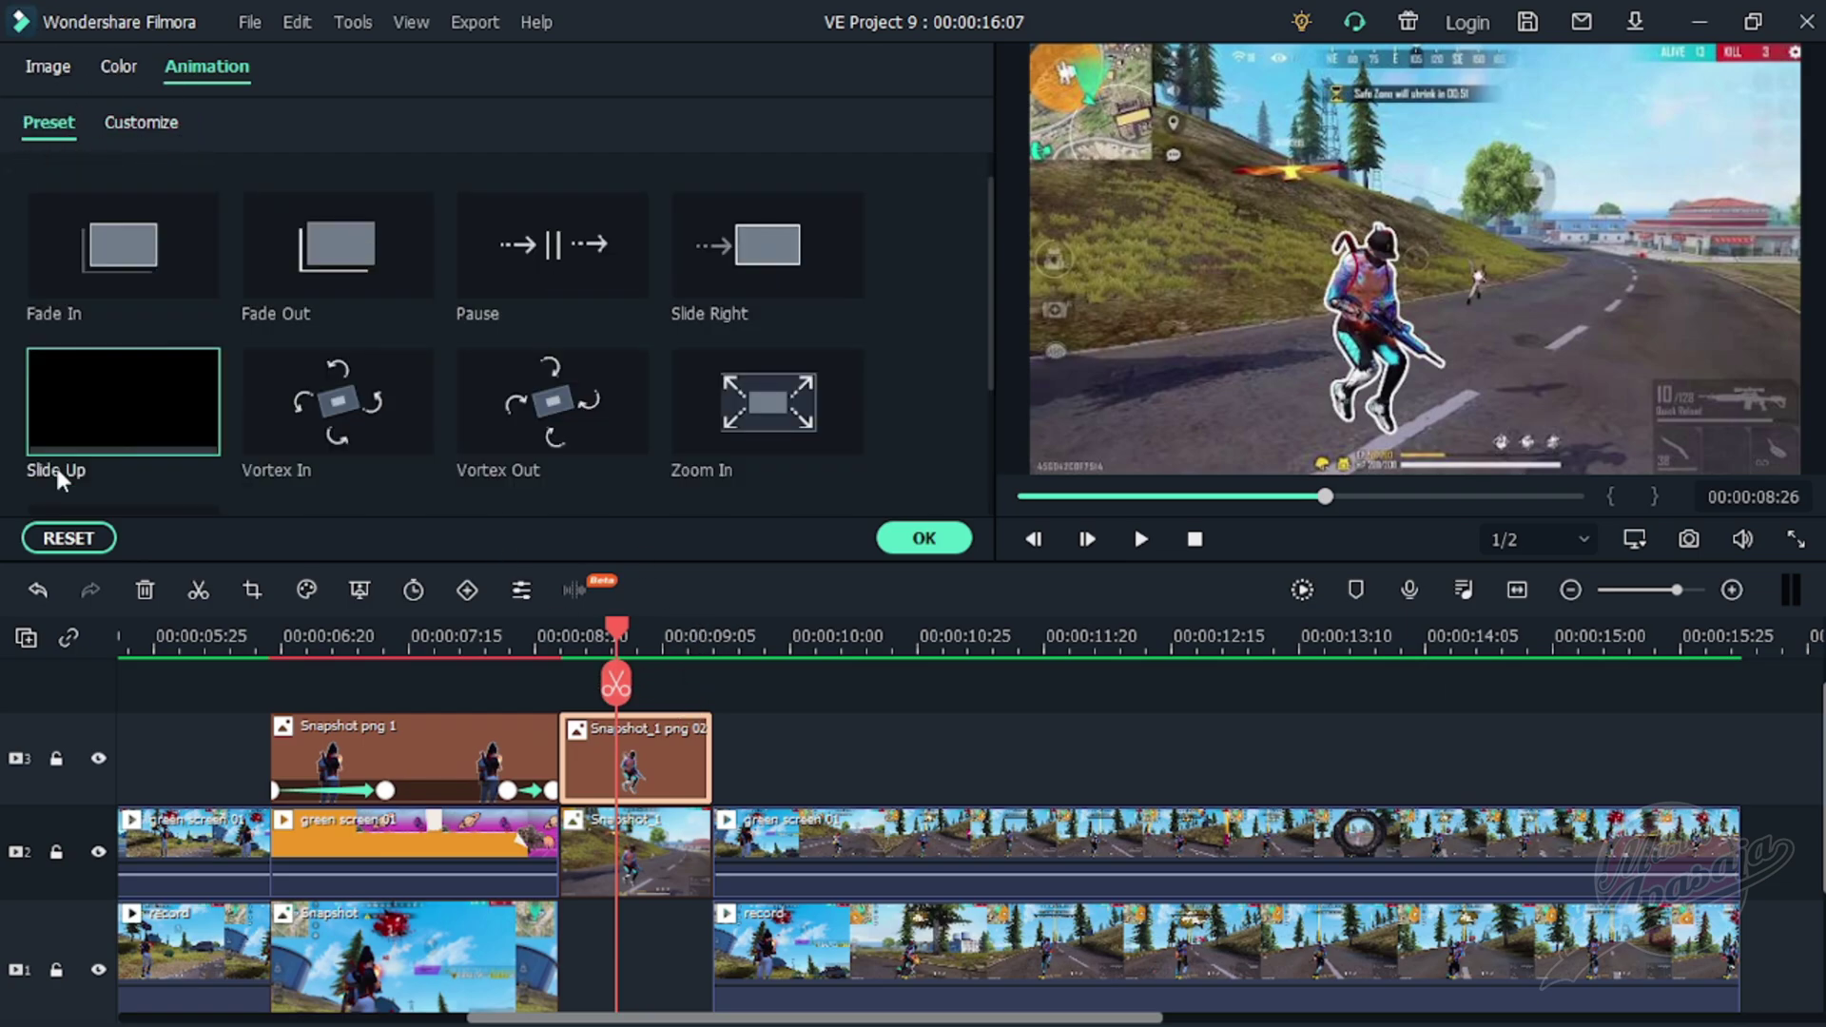
double_click(87, 439)
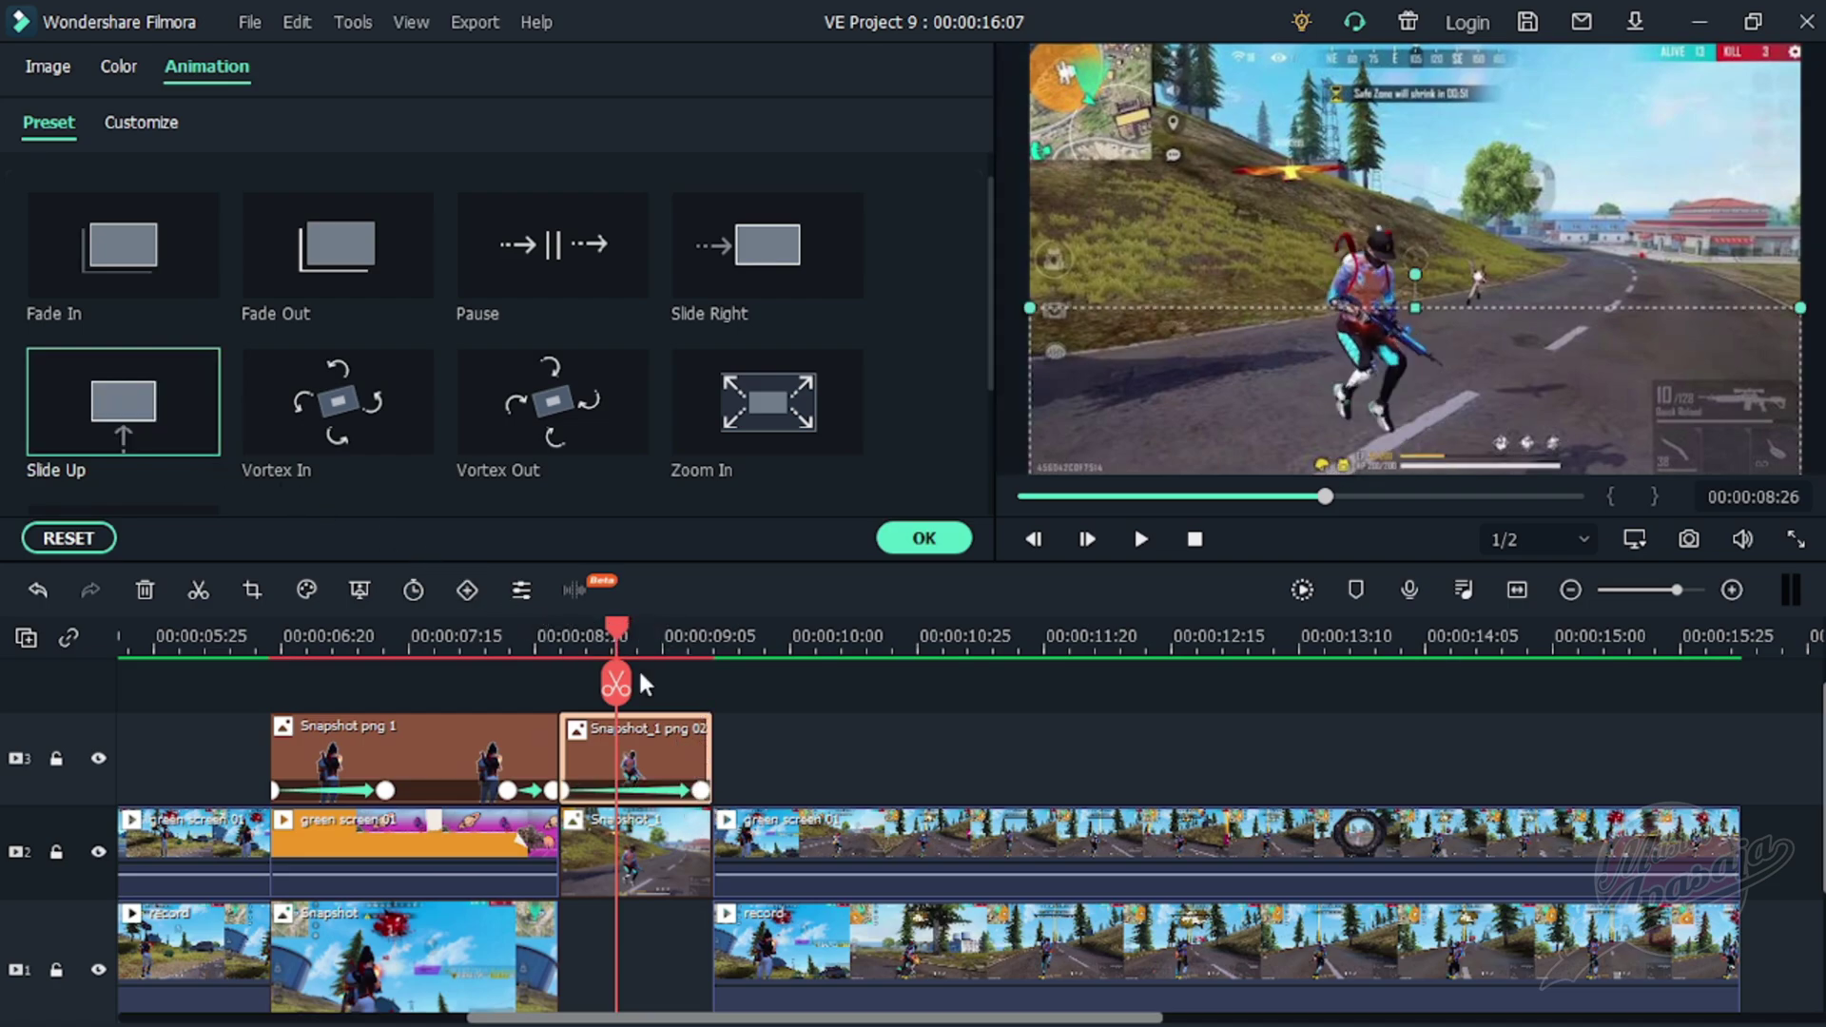
left_click(545, 634)
key("space")
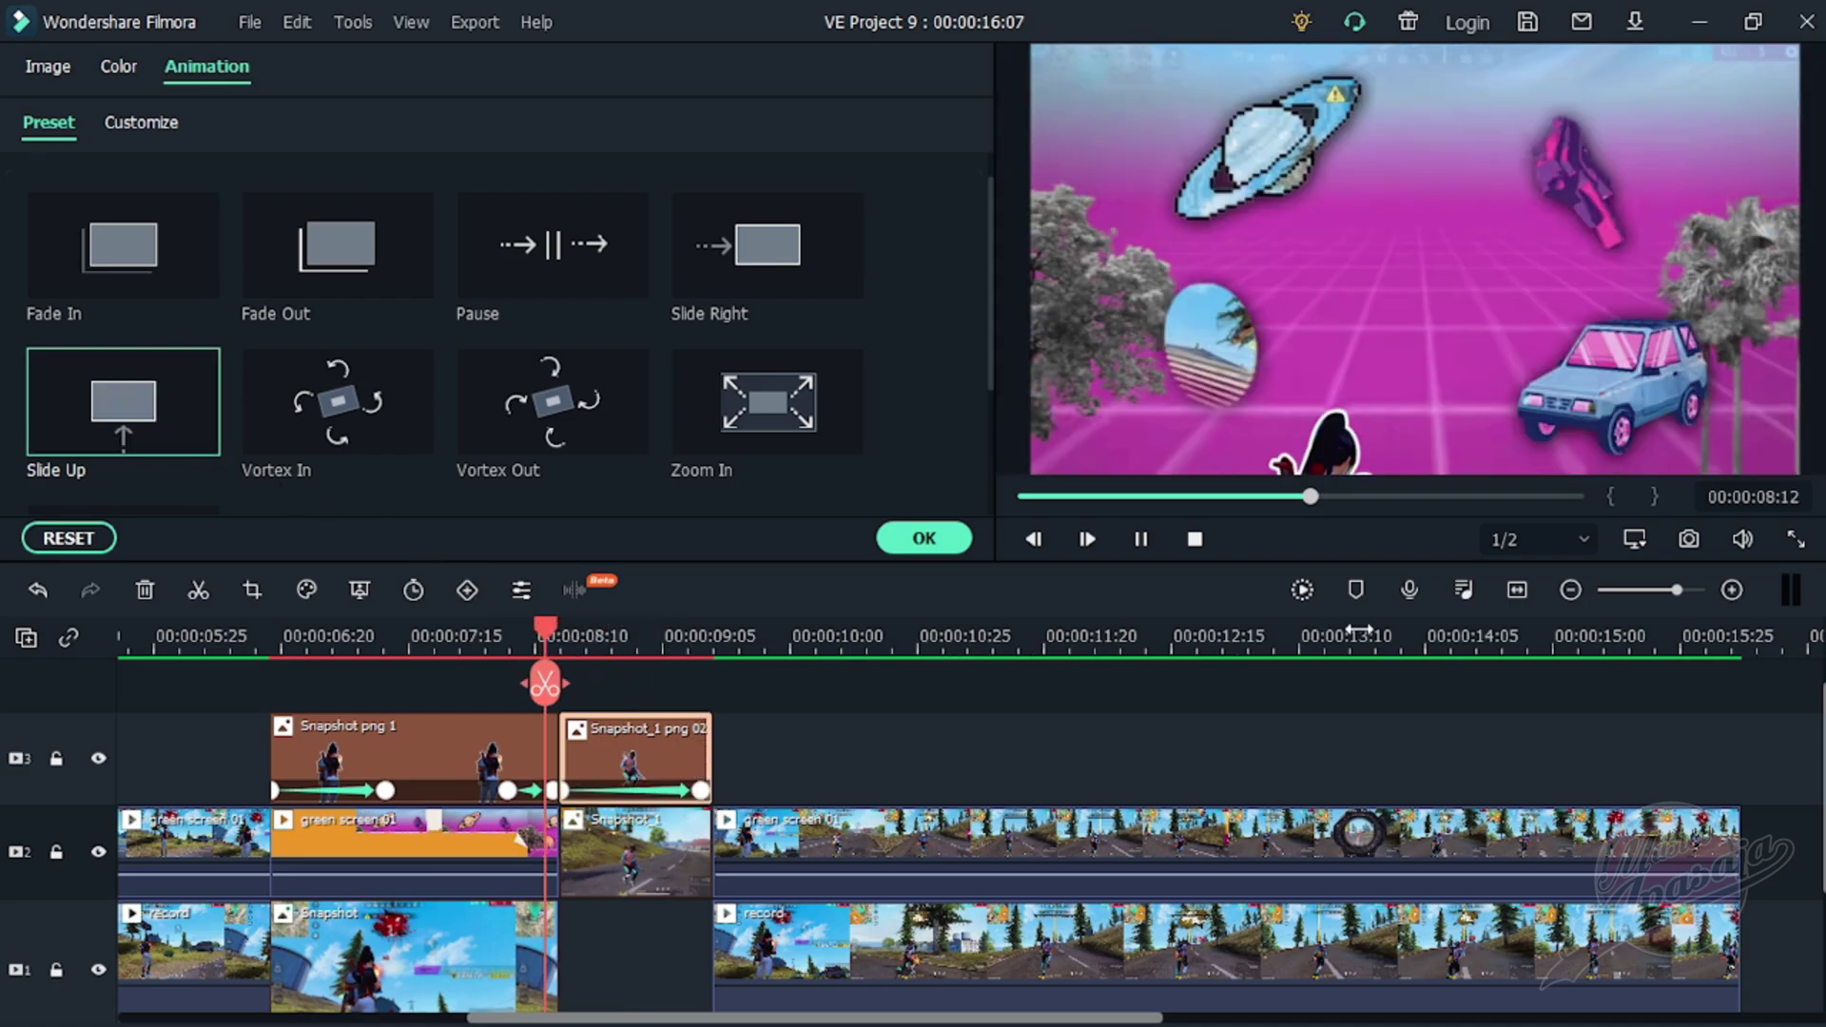
key("space")
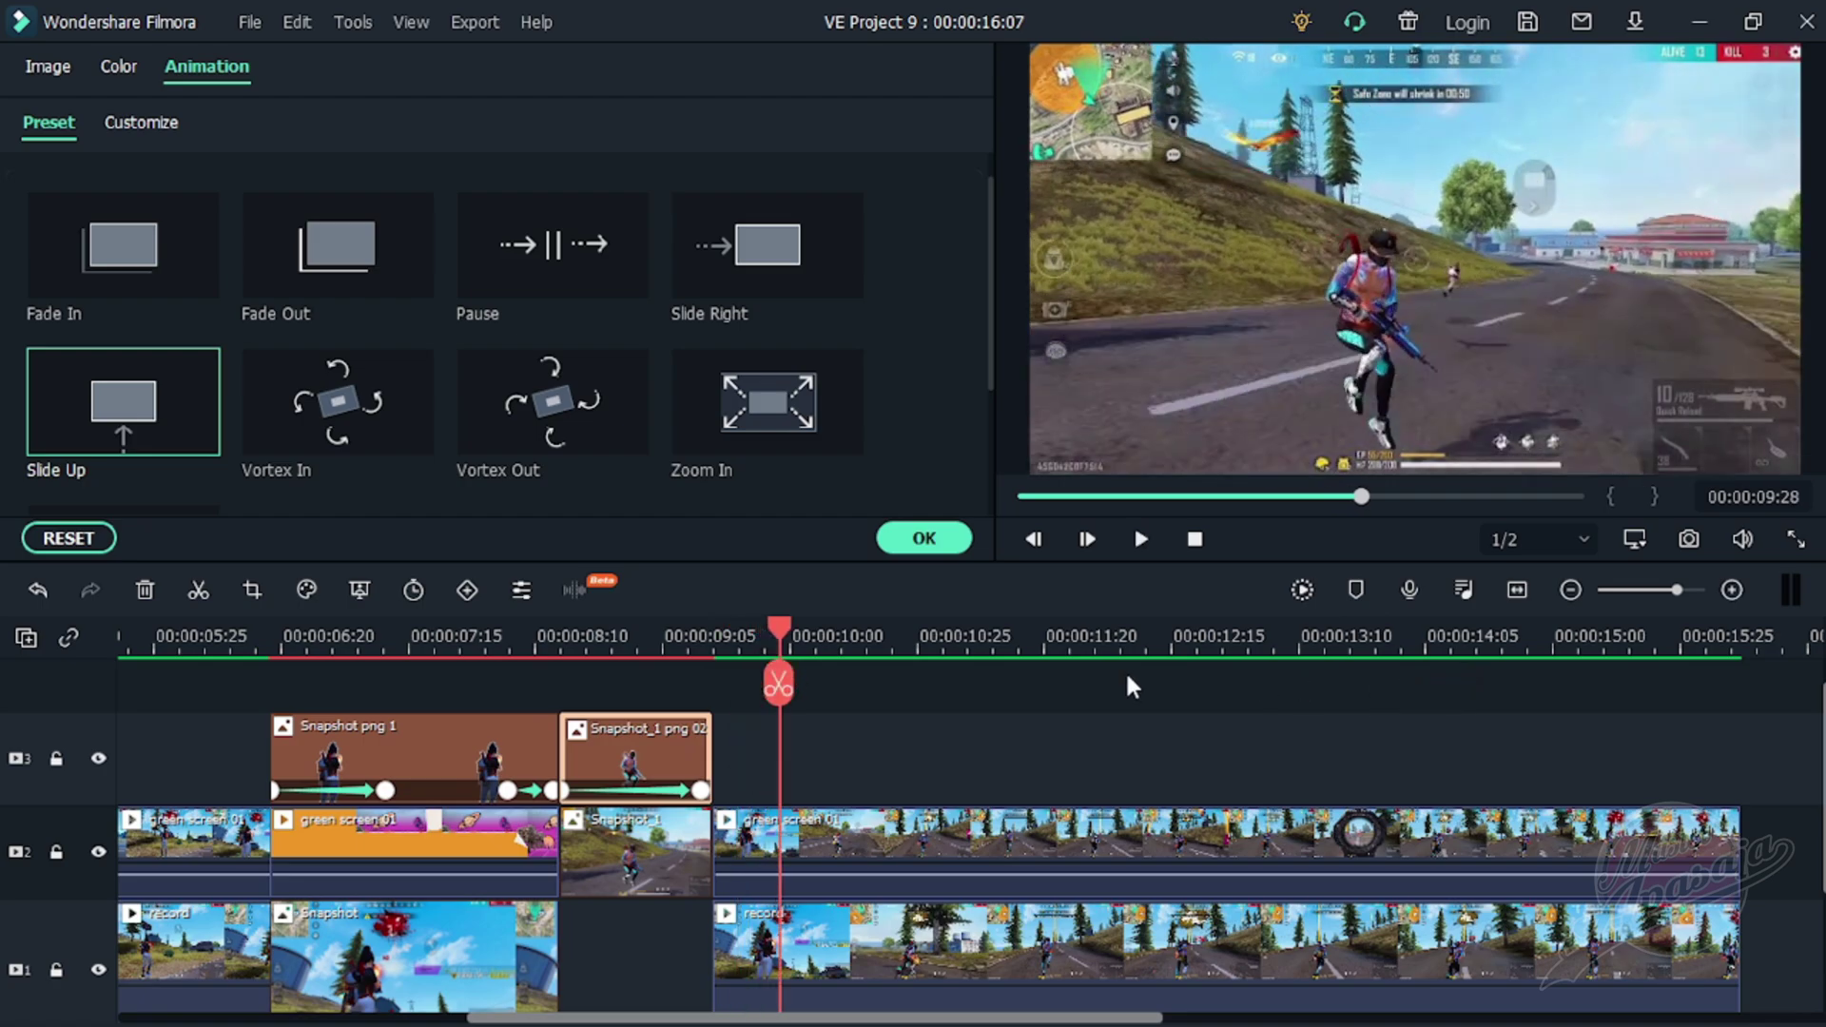
left_click(925, 538)
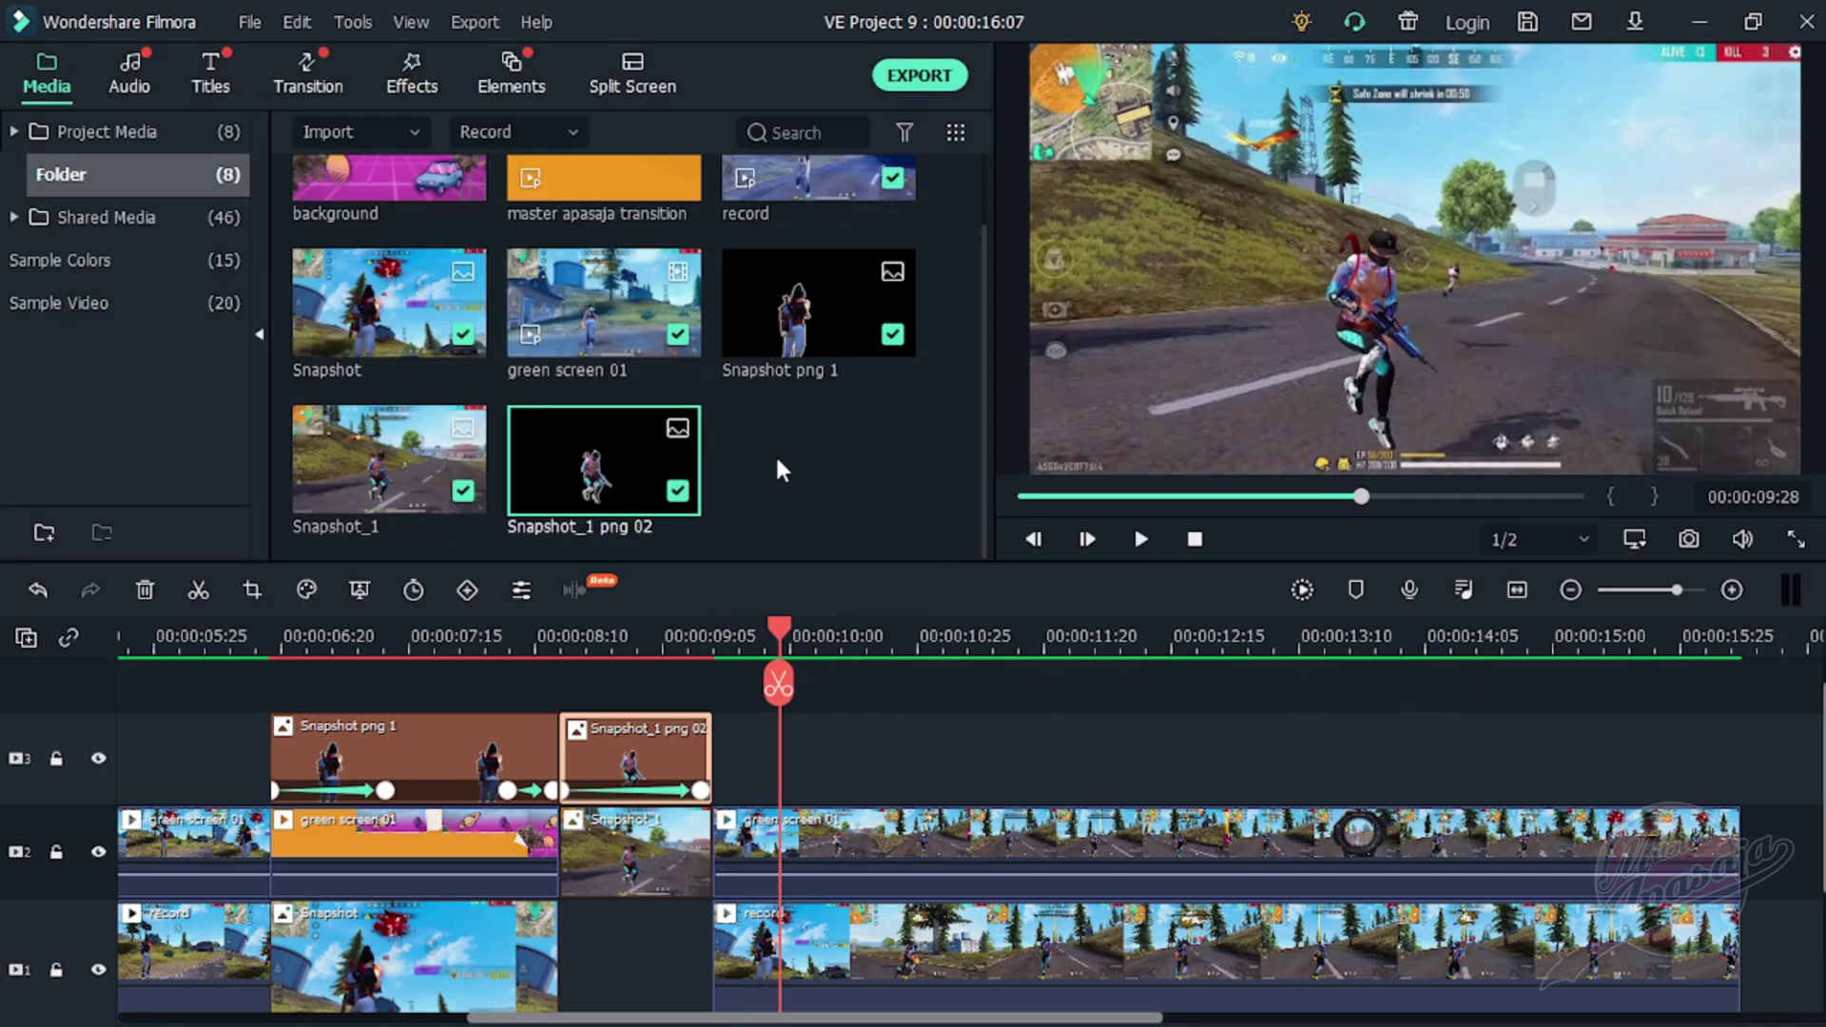
- Add a Dissolve transition on track 2 between the orange green screen 01 segment and the Snapshot_1 clip
scroll(818, 475, "up", 2)
scroll(867, 635, "down", 3)
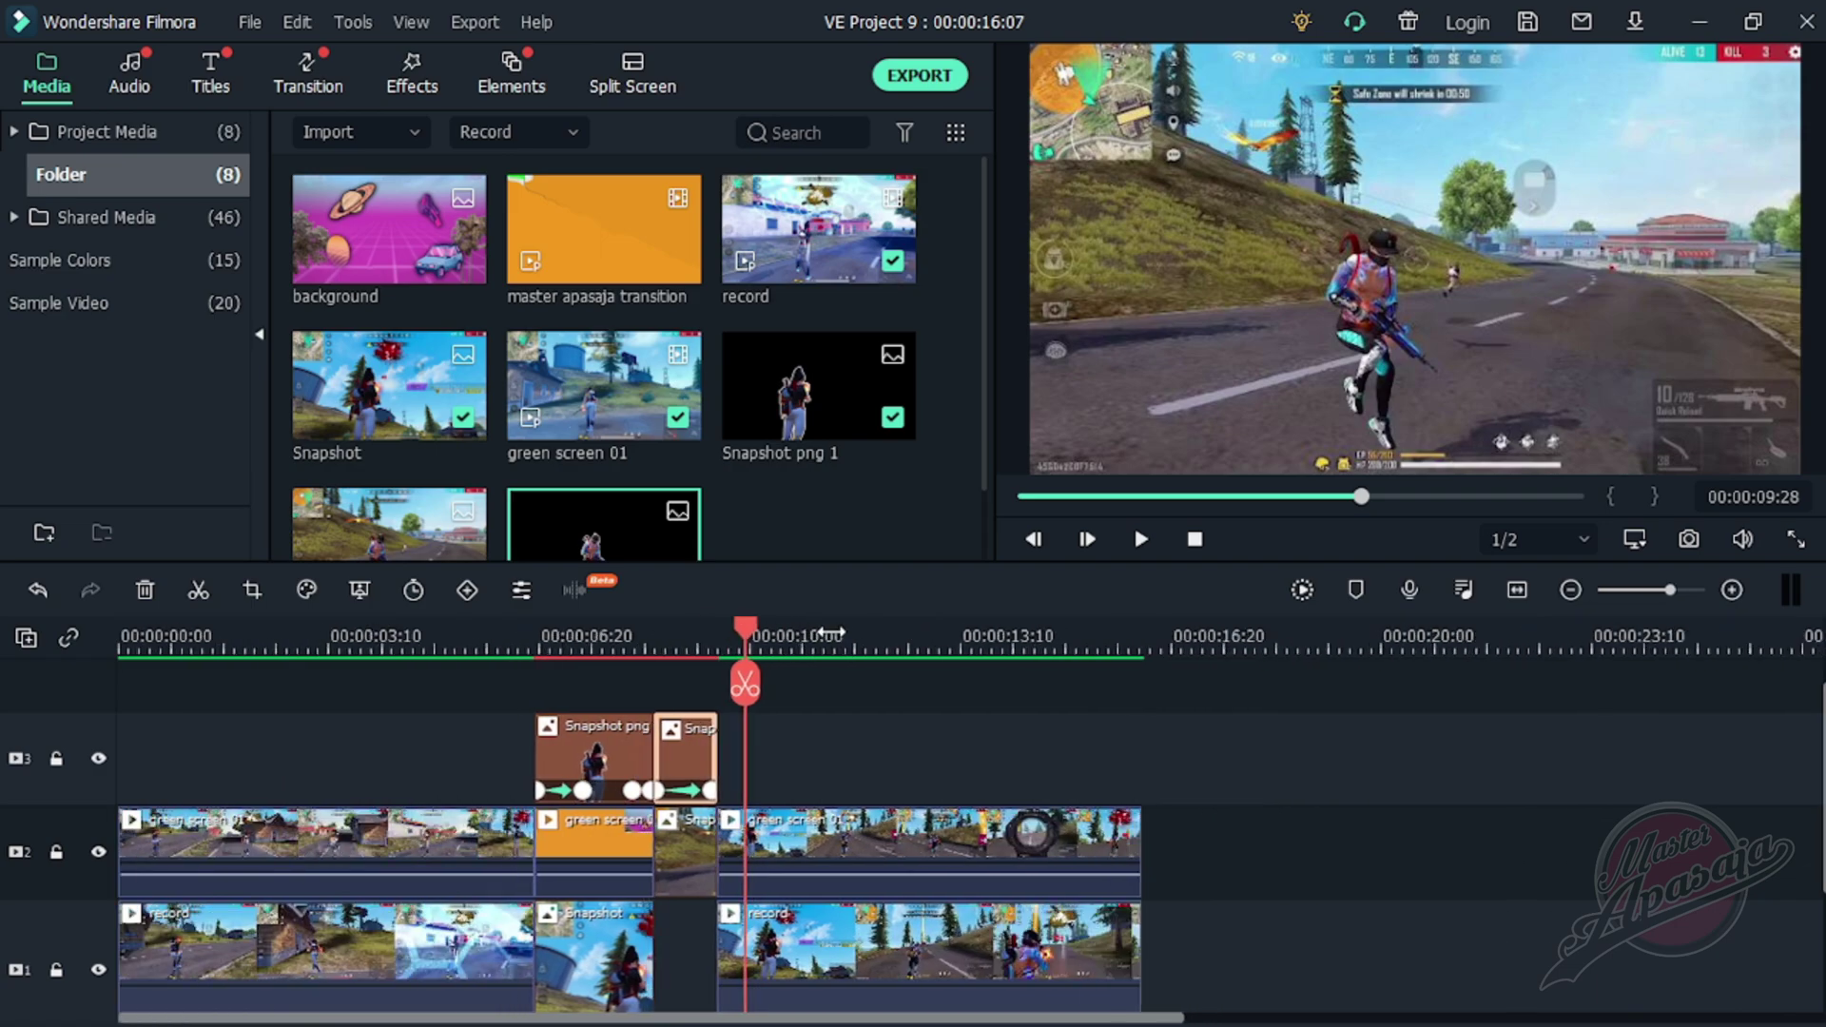
left_click(319, 71)
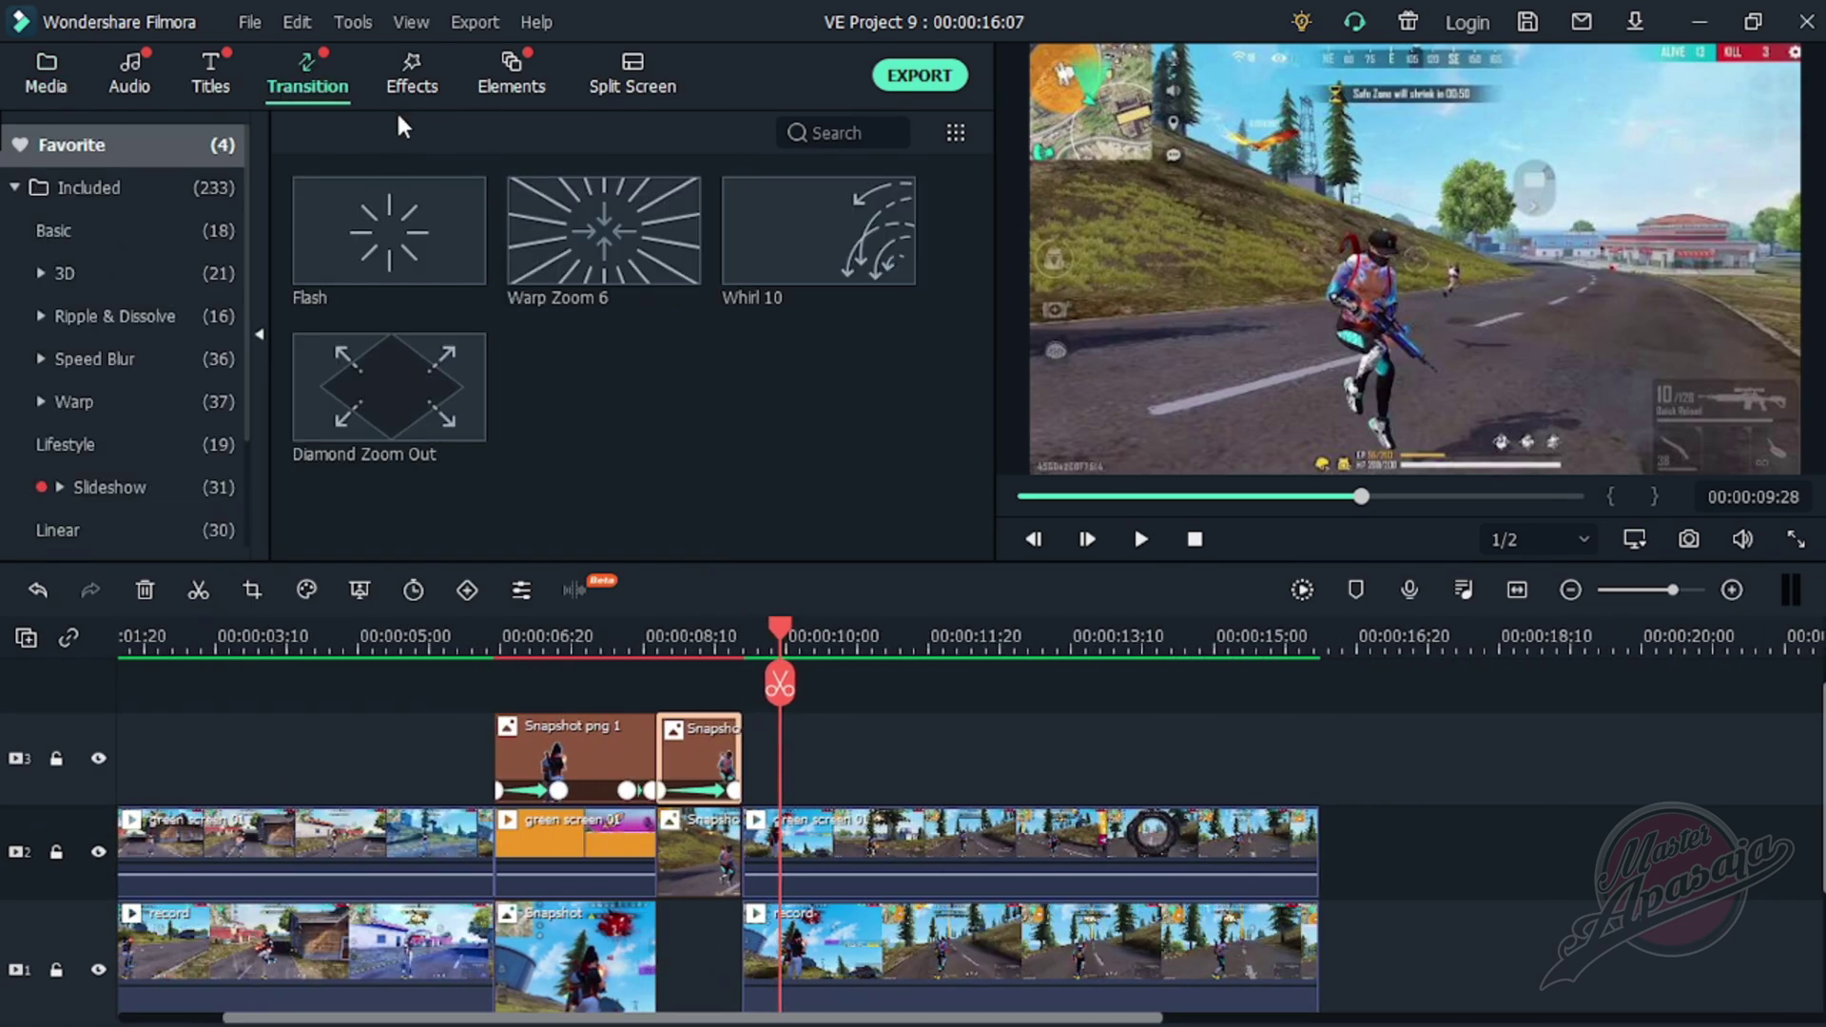
left_click(88, 179)
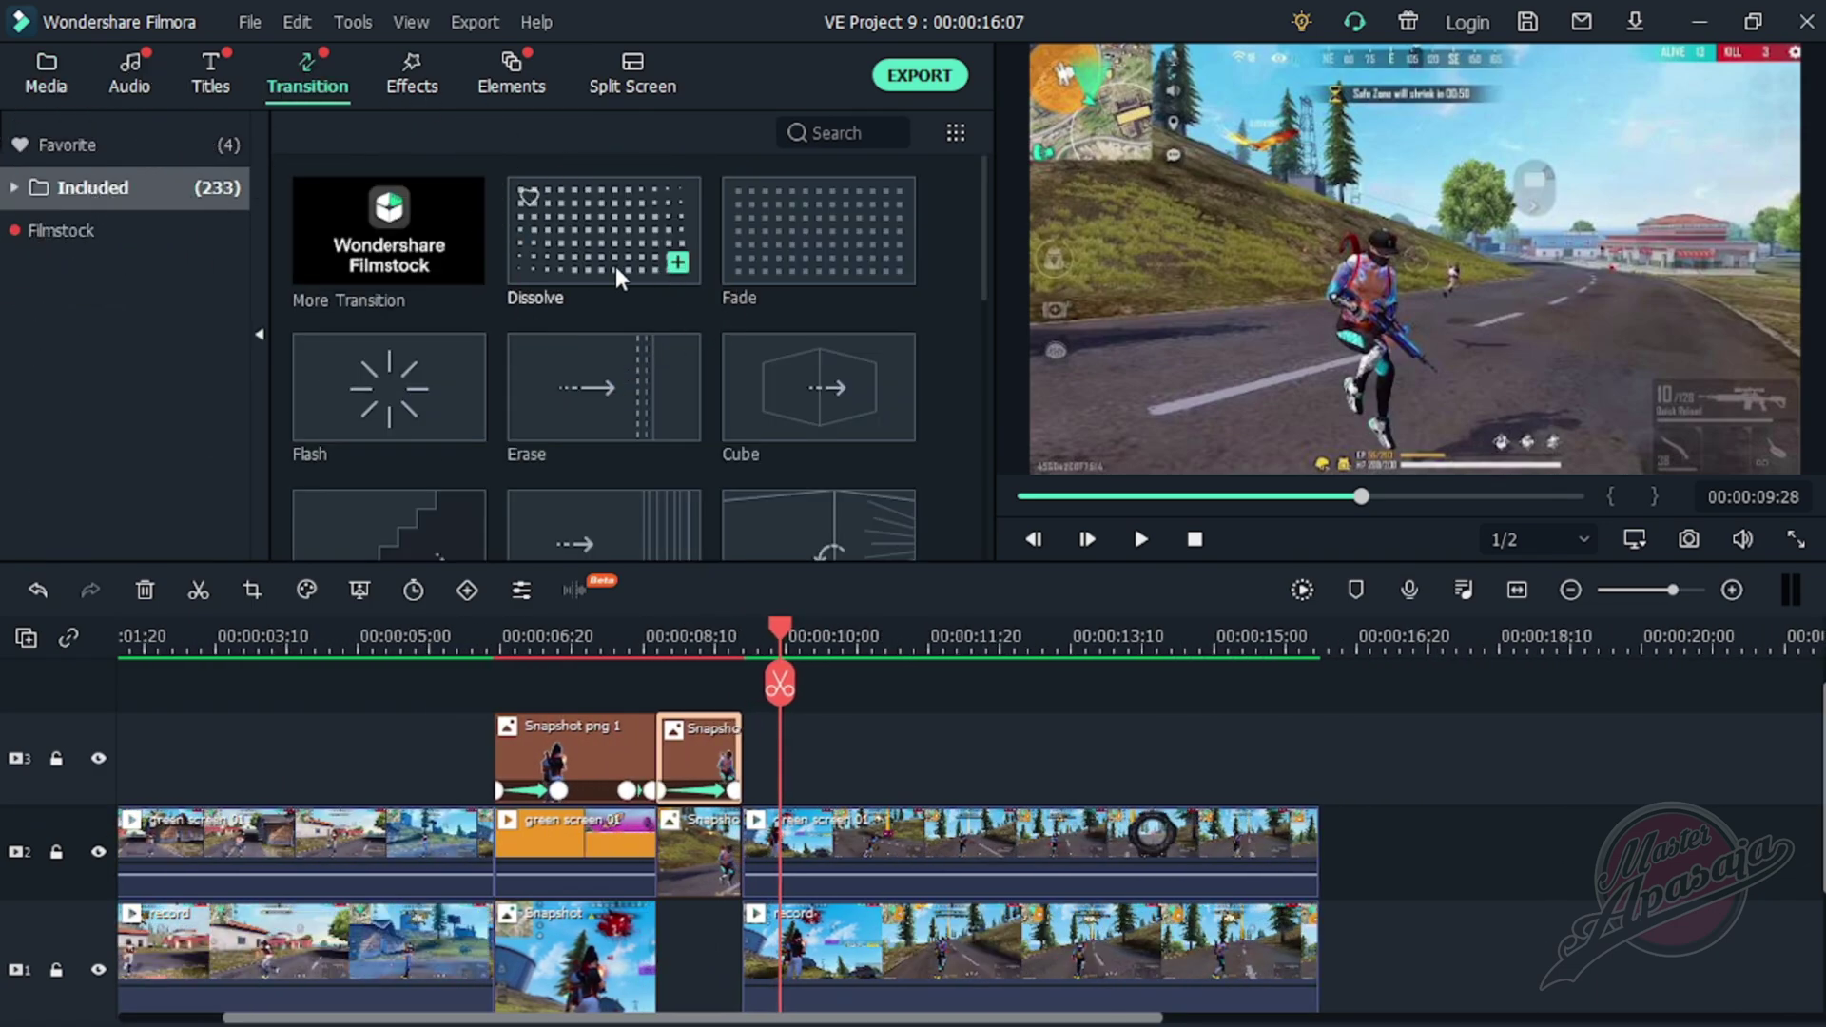
left_click_drag(609, 282, 681, 832)
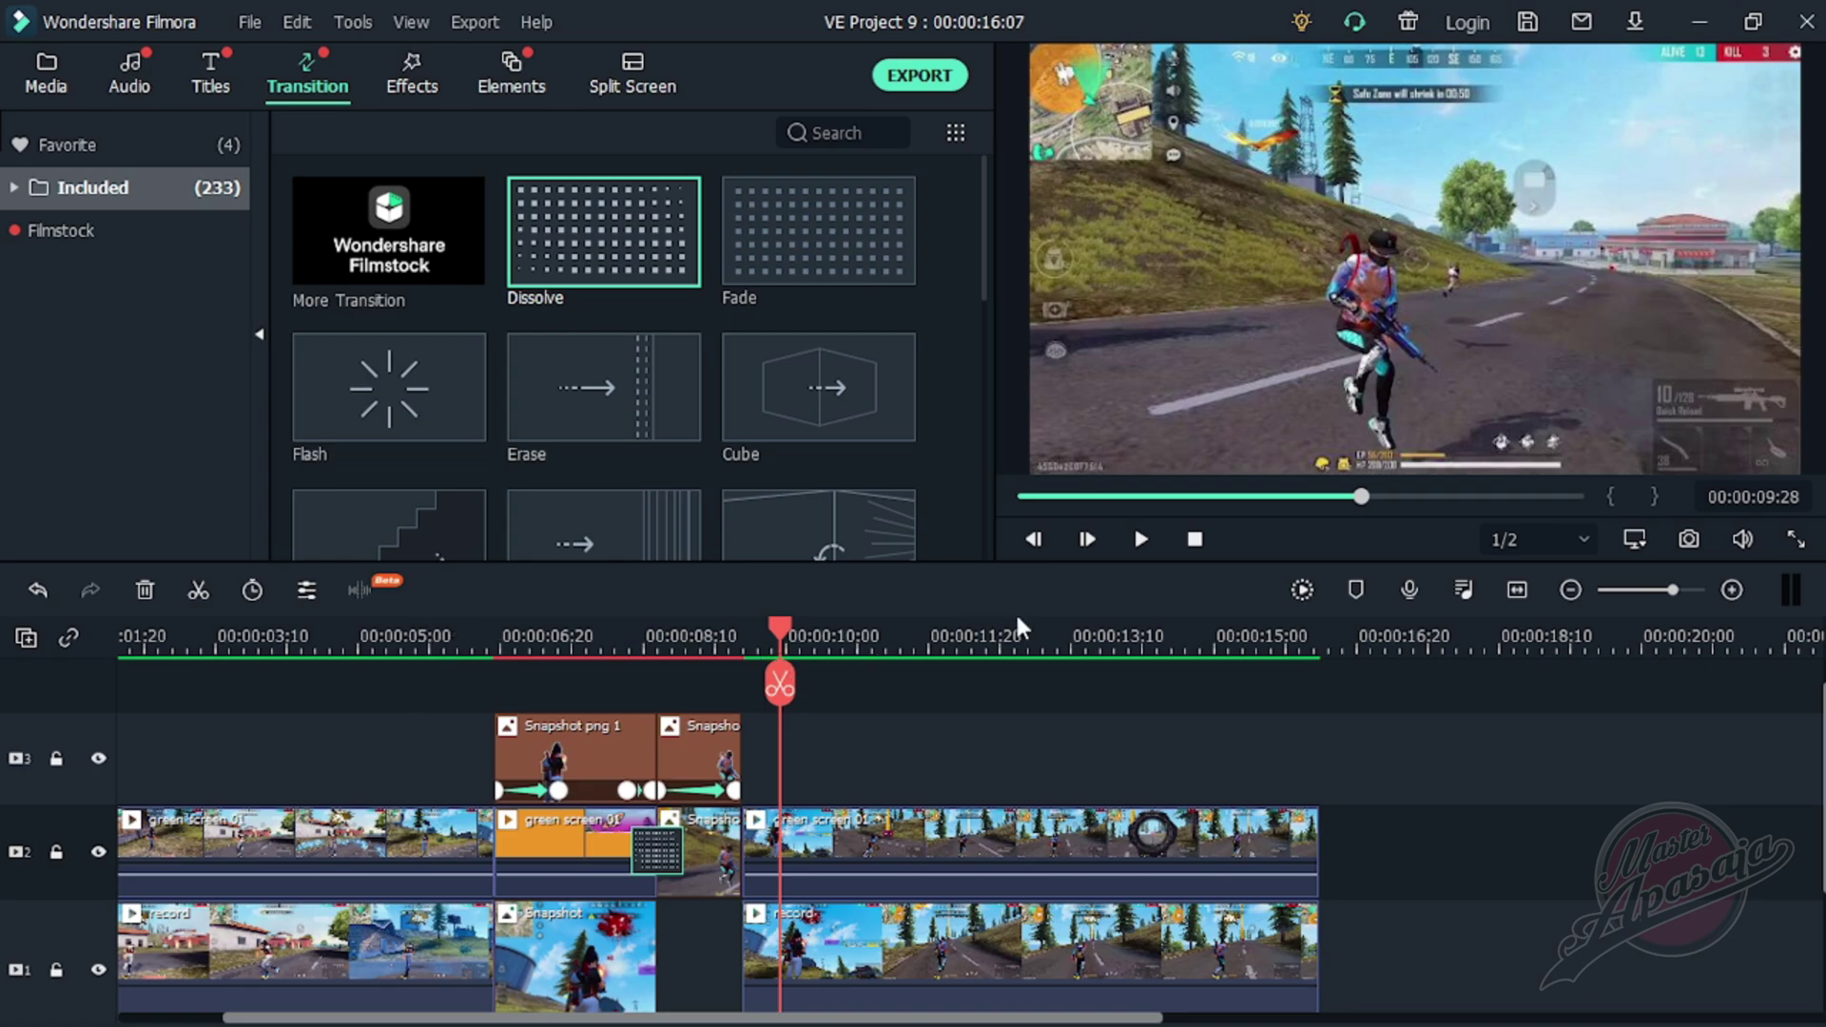
- Render the timeline preview and play the whole project from the beginning
scroll(968, 625, "down", 2)
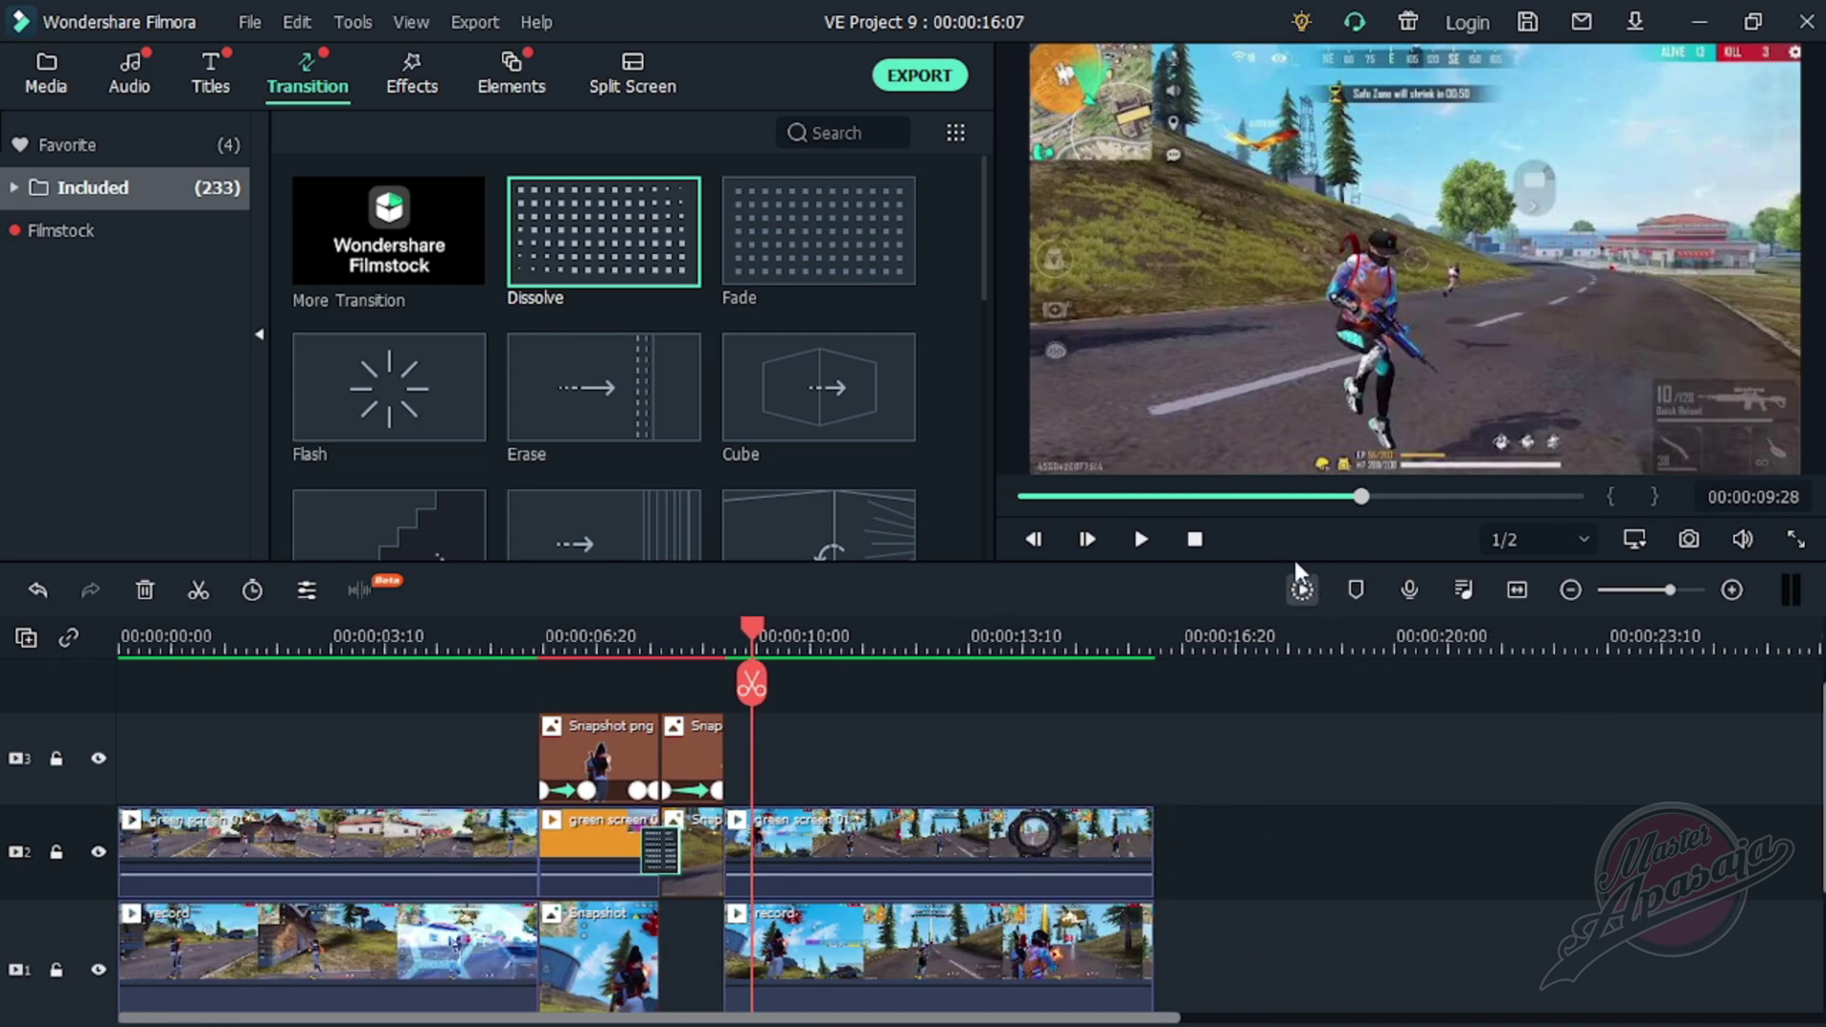
left_click(1302, 590)
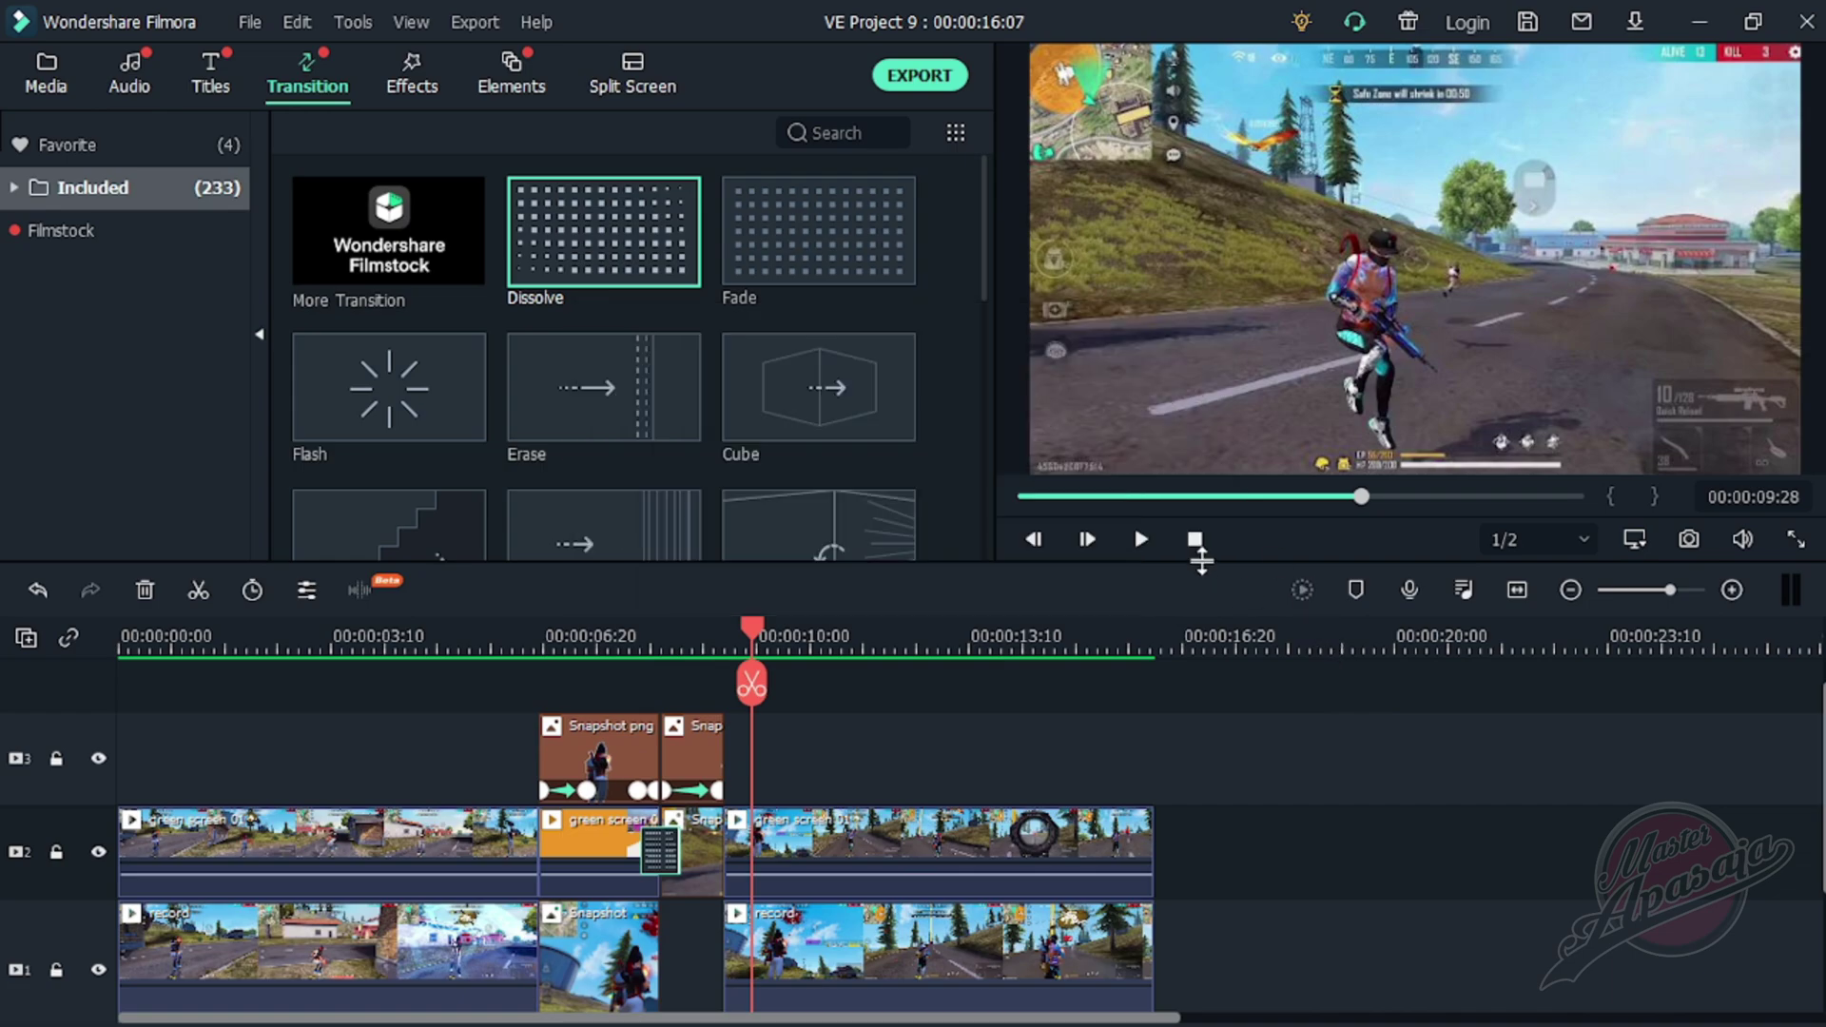
left_click(1191, 542)
left_click(1141, 542)
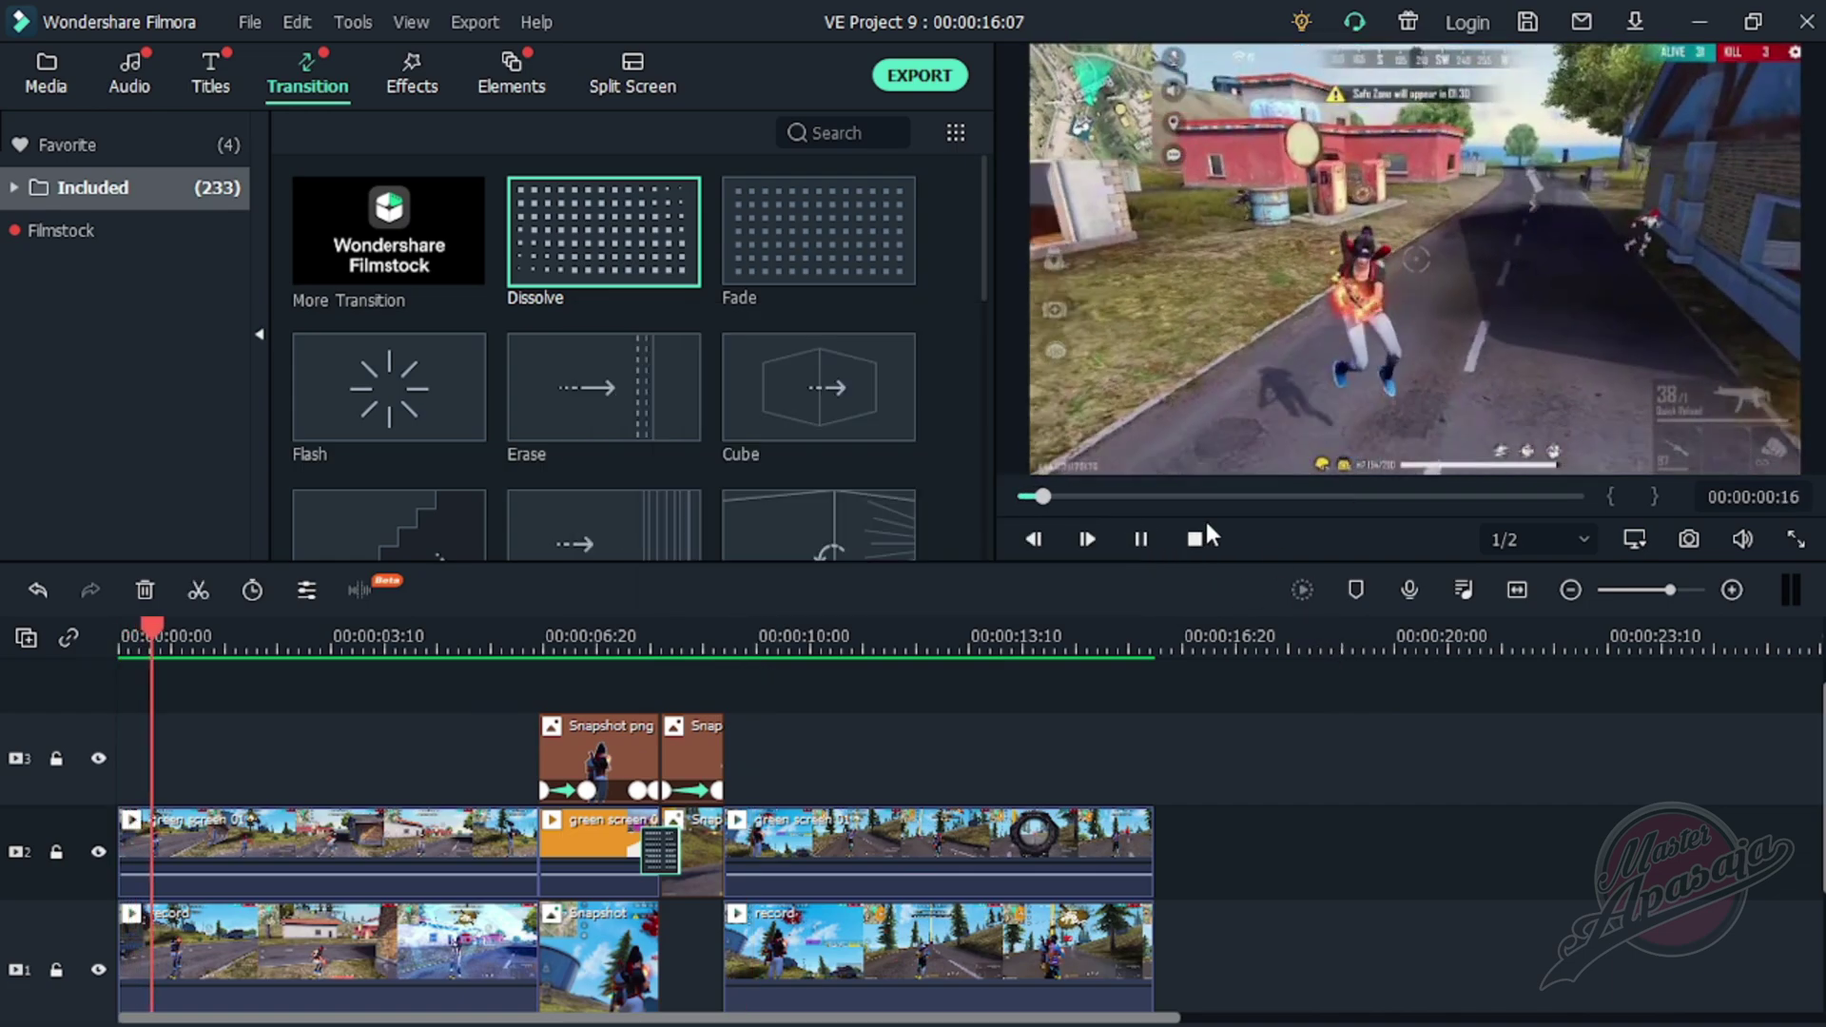